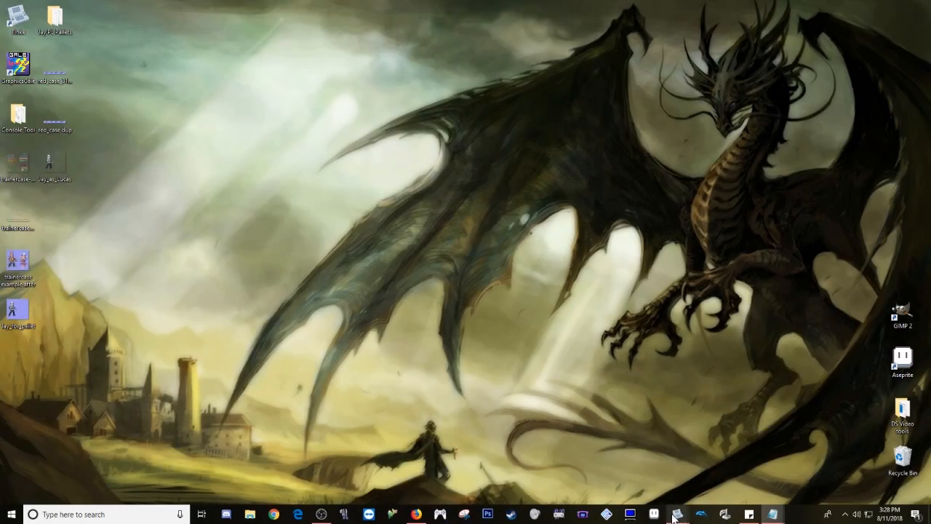
Step: Bring up the POKEMON D (ADAE) ROM and select the tile file trainer_case_27.RGCN inside trainer_case.narc
mouse_move(678, 515)
click(657, 432)
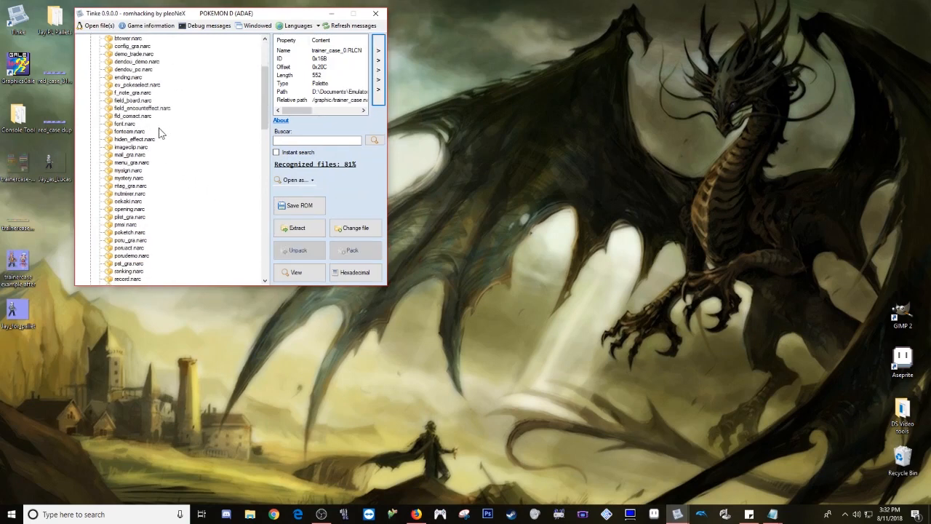
scroll(154, 128, down, 2)
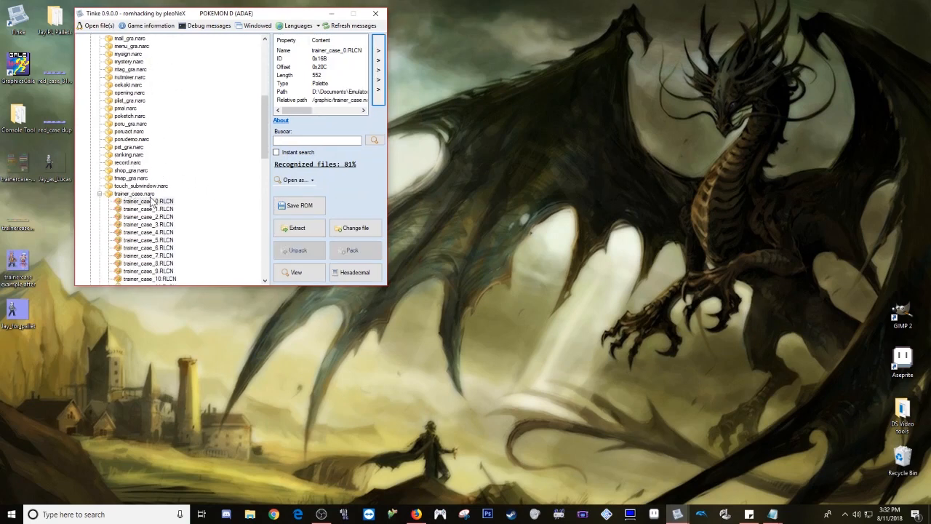
scroll(153, 198, down, 4)
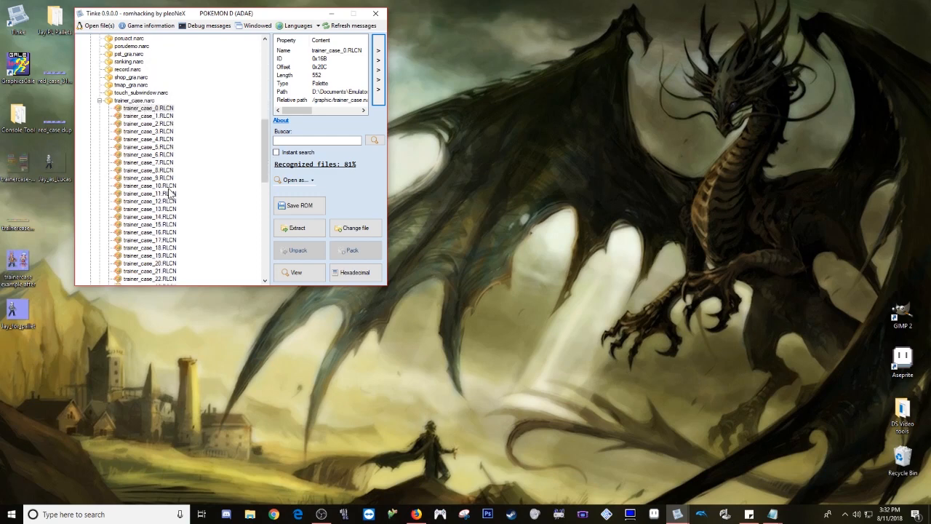
scroll(172, 153, down, 4)
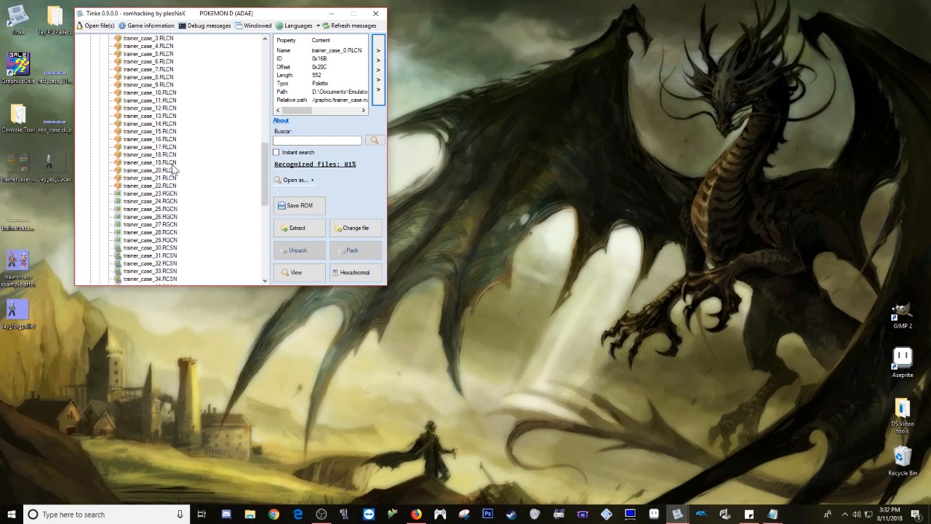
click(162, 224)
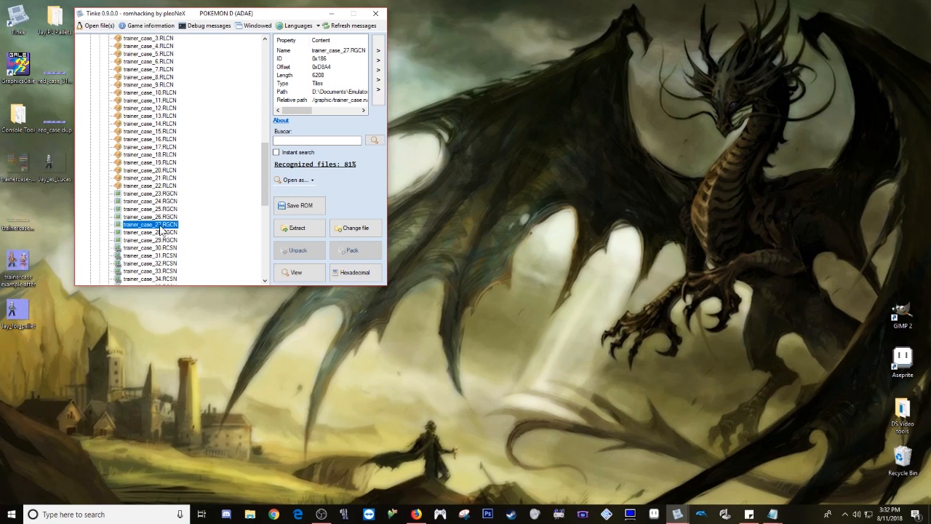
scroll(165, 229, down, 1)
scroll(161, 182, up, 3)
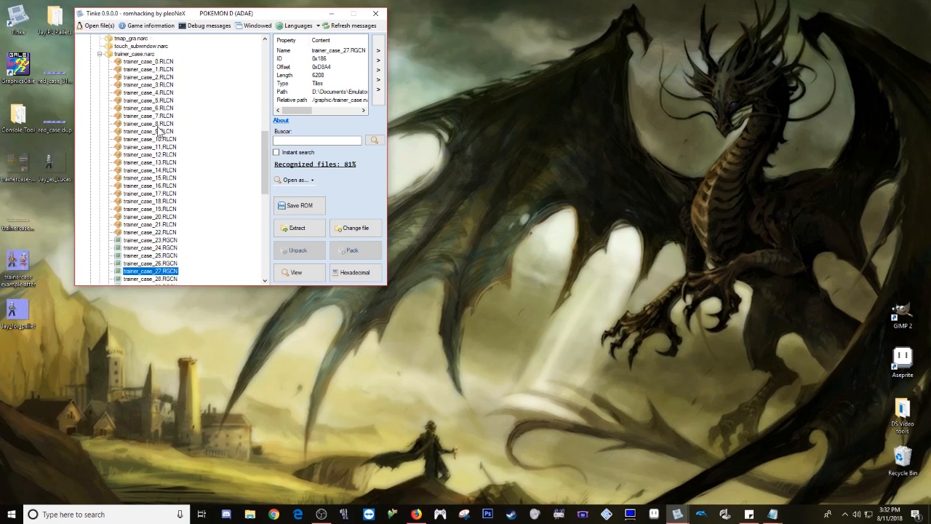
Step: Go through the palette files trainer_case_0.RLCN to trainer_case_6.RLCN of POKEMON D one by one, ending on trainer_case_6.RLCN
click(166, 63)
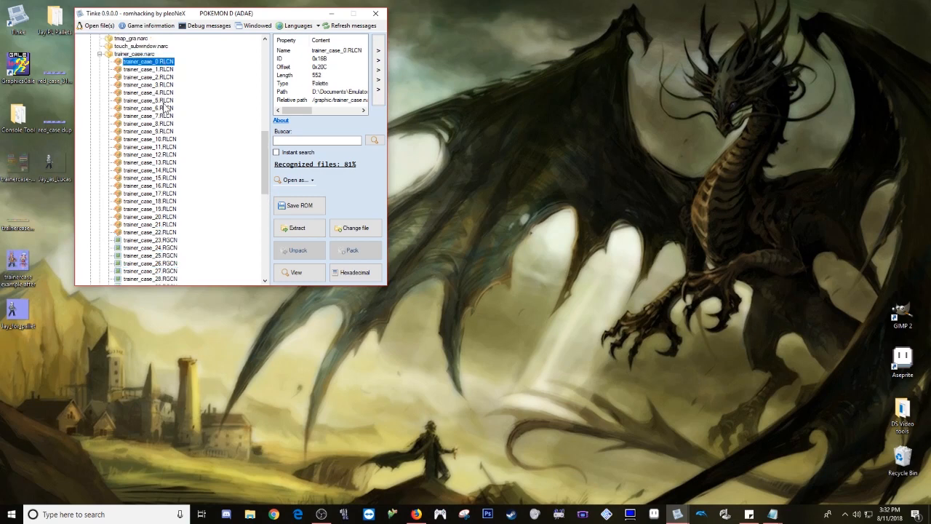
click(167, 108)
click(169, 61)
click(171, 70)
click(172, 77)
click(172, 85)
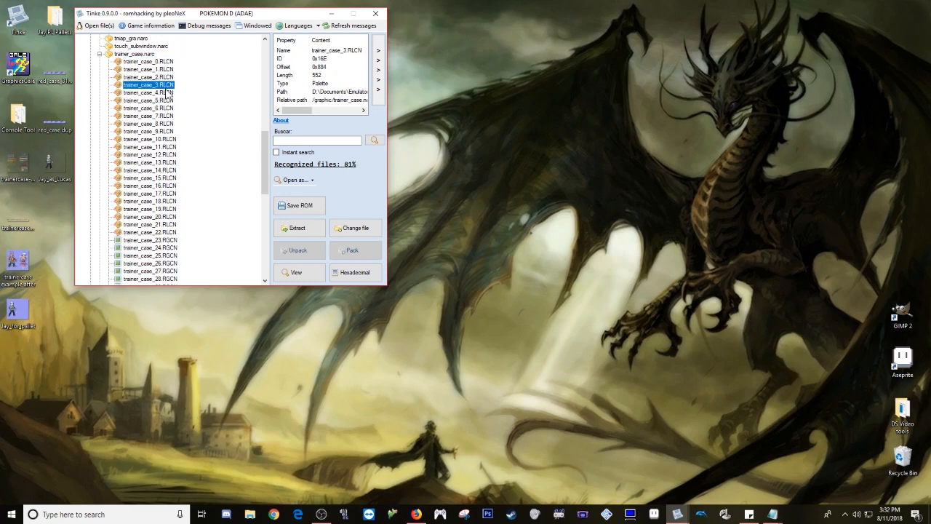
click(172, 93)
click(173, 101)
click(172, 108)
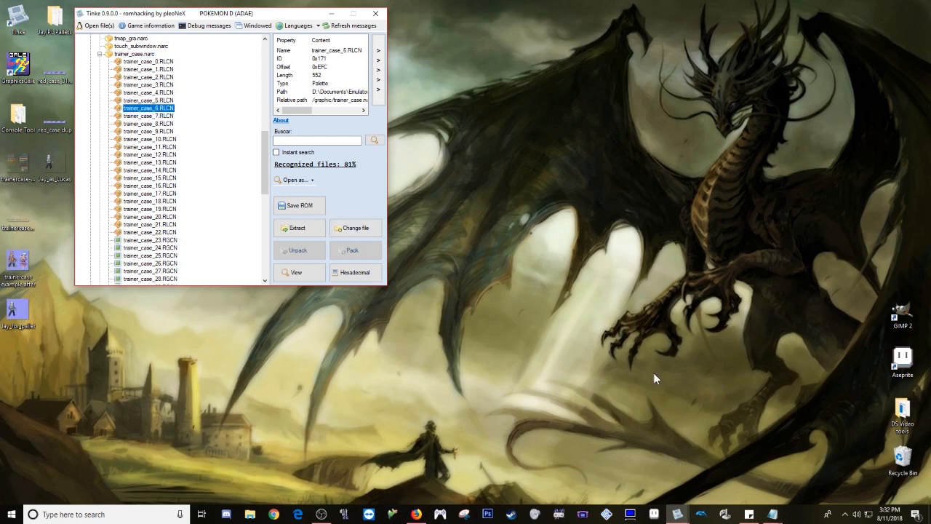
Step: Bring up the POKEMON PL (CPUE) ROM and select the tile file trainer_case_31.RGCN inside trainer_case.narc
click(682, 515)
click(670, 445)
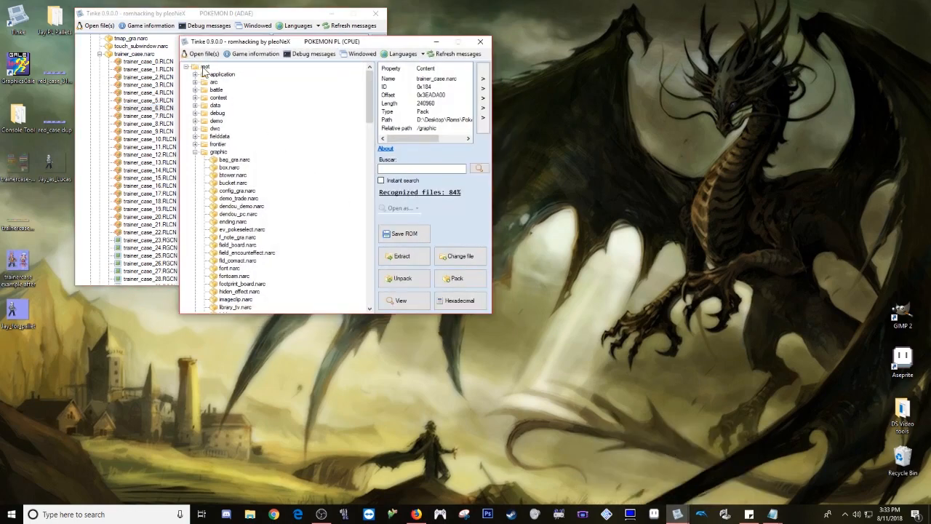
scroll(256, 191, down, 3)
scroll(256, 192, down, 9)
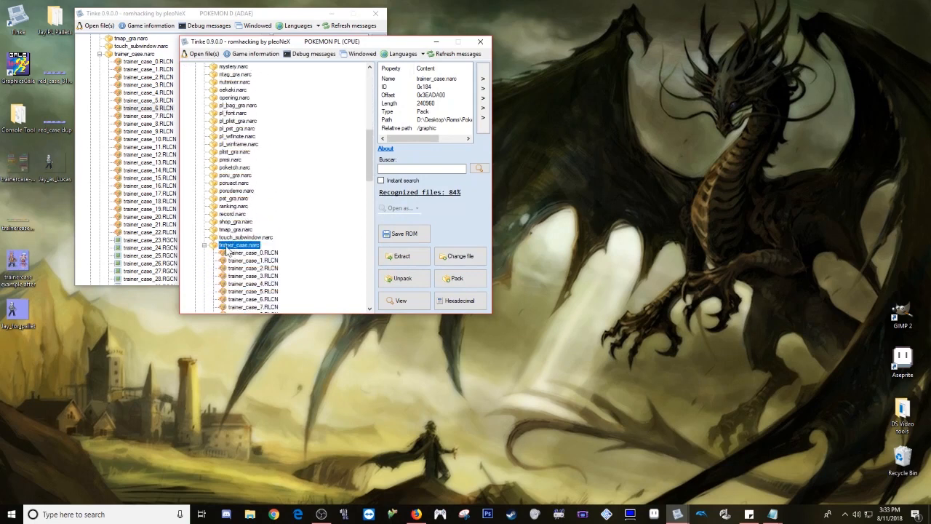
scroll(252, 251, down, 9)
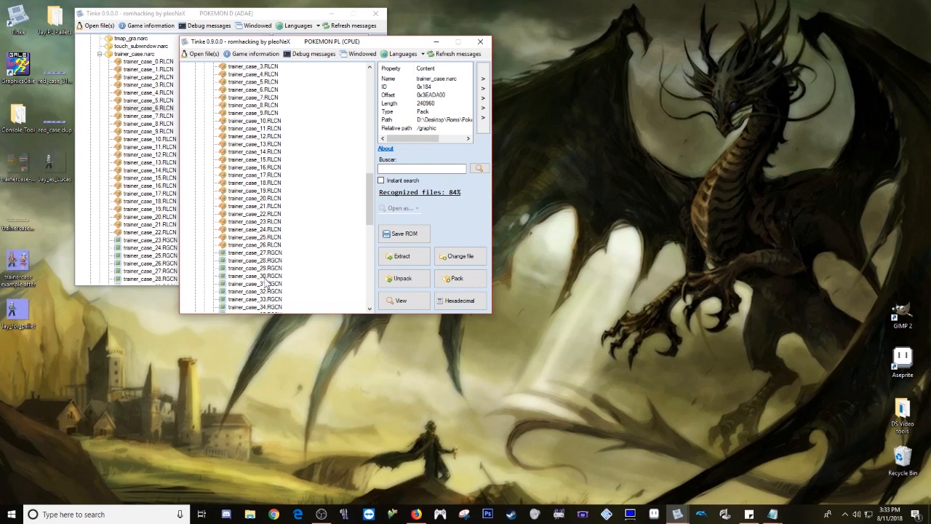
click(262, 284)
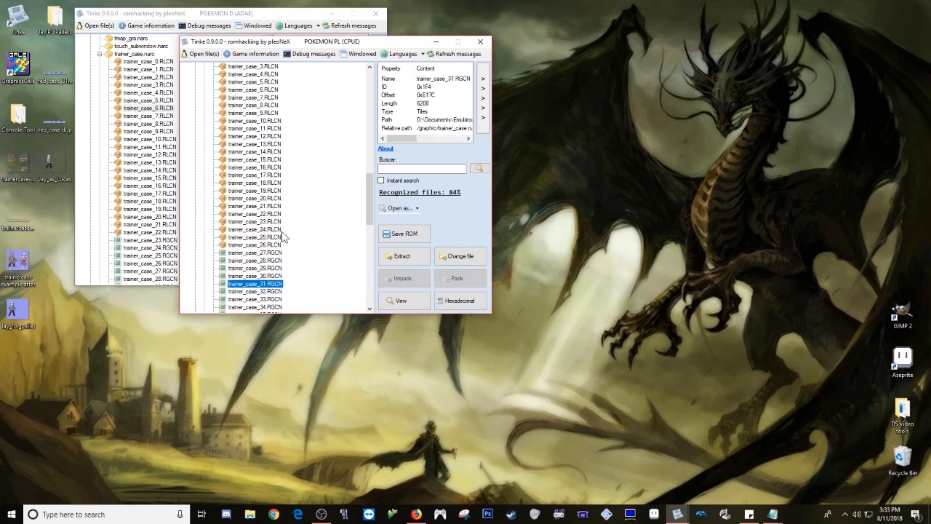
Step: Check the POKEMON PL palette files trainer_case_0.RLCN, trainer_case_6.RLCN and trainer_case_26.RLCN
scroll(282, 243, up, 1)
scroll(282, 243, up, 2)
click(266, 114)
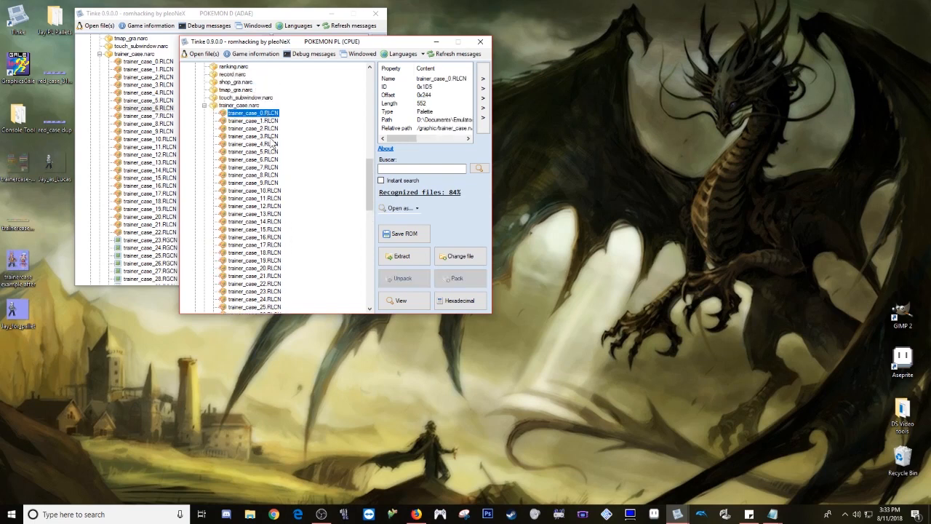
click(274, 160)
scroll(281, 191, down, 2)
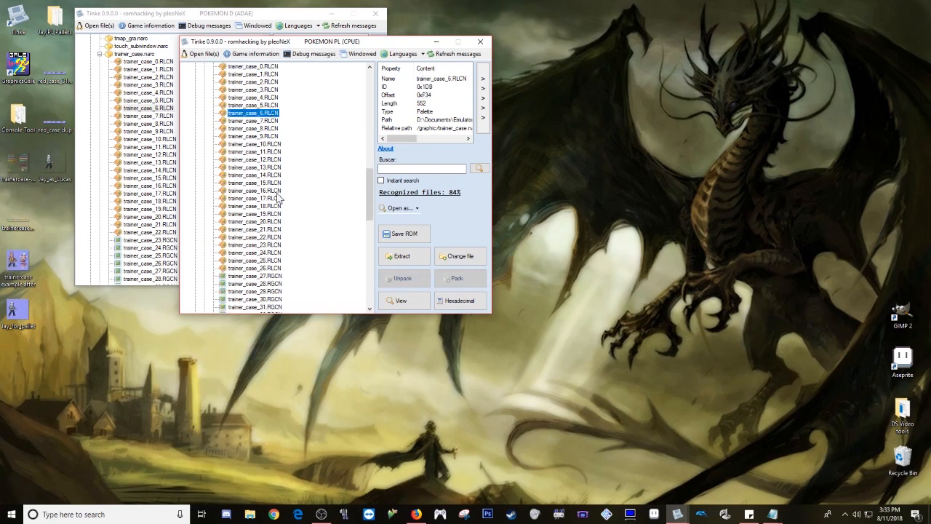
click(270, 269)
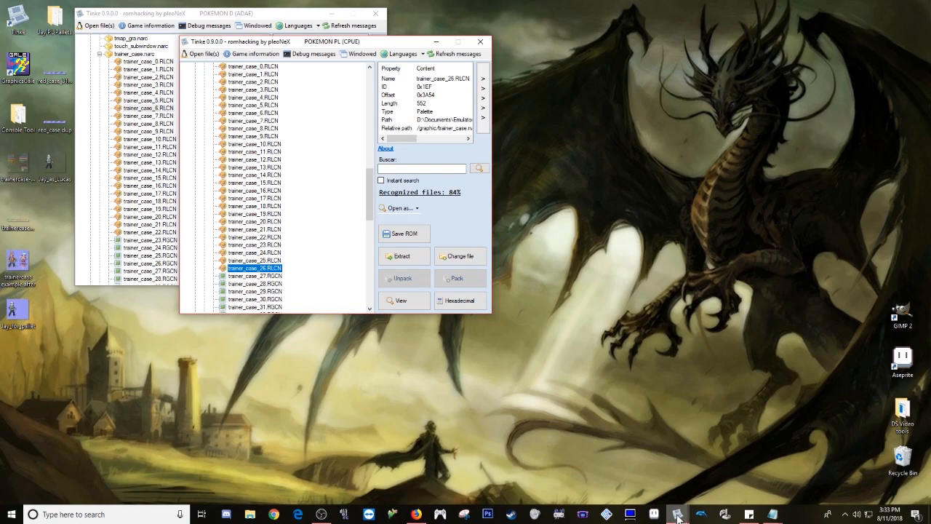
Step: In the POKEMON HG (IPKE) ROM, inspect tile file 9_44.RGCN and palettes 9_0.RLCN and 9_6.RLCN under a/0/4/9
mouse_move(677, 513)
click(686, 467)
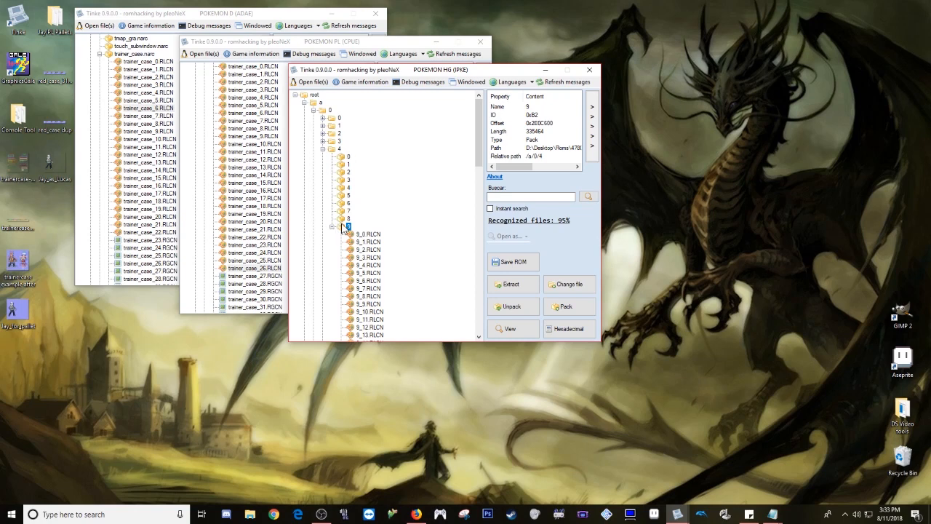
scroll(362, 234, down, 16)
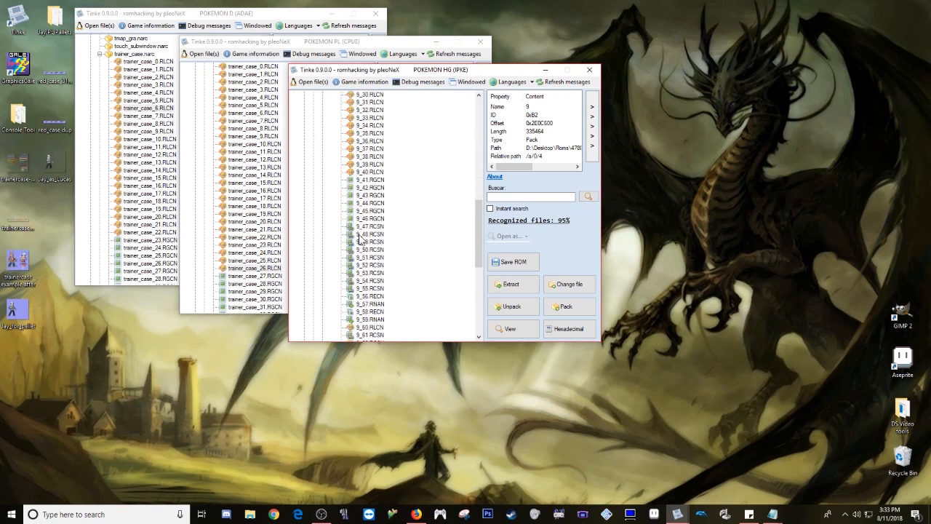
click(371, 203)
scroll(379, 208, up, 13)
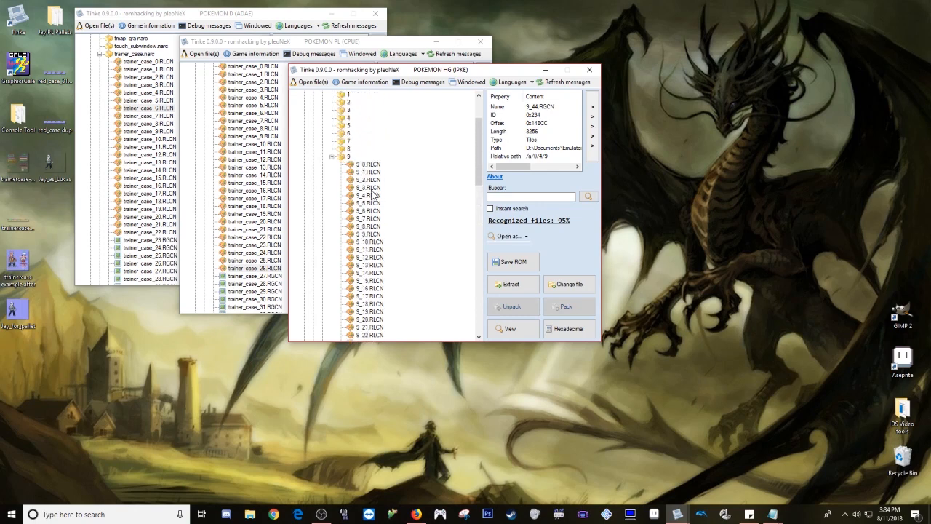
click(370, 166)
click(369, 212)
Step: In the POKEMON B (IRBO) ROM, inspect tile file 0_31.RGCN and palettes 0_5.RLCN and 0_11.RLCN under a/0/4/0
click(687, 518)
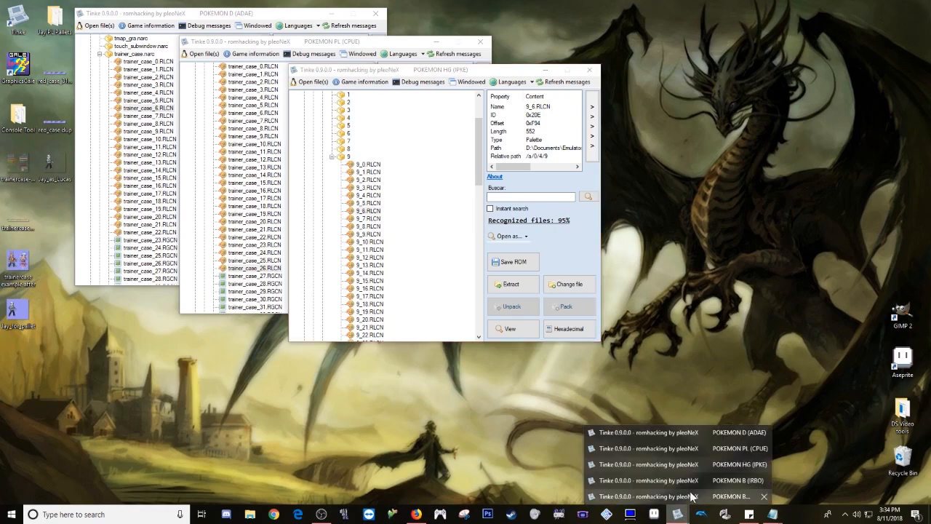
click(692, 497)
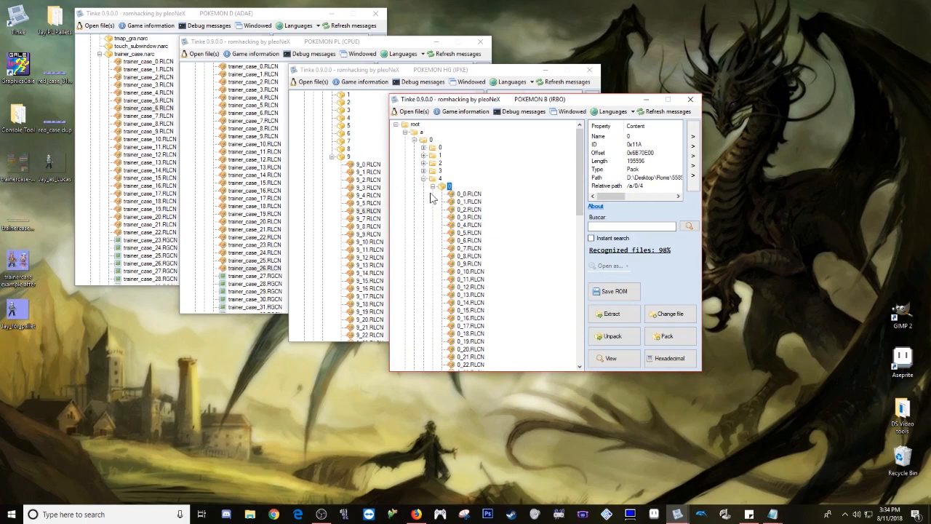
scroll(437, 200, down, 7)
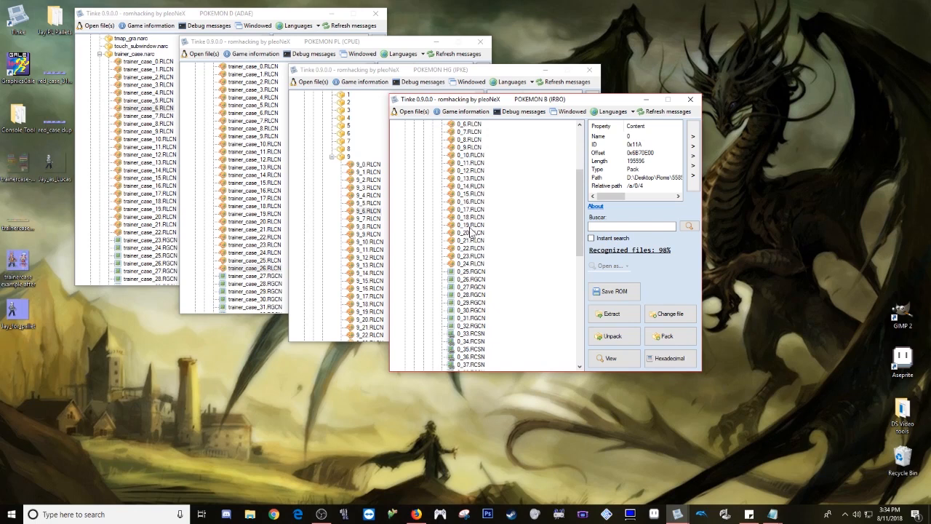
click(472, 271)
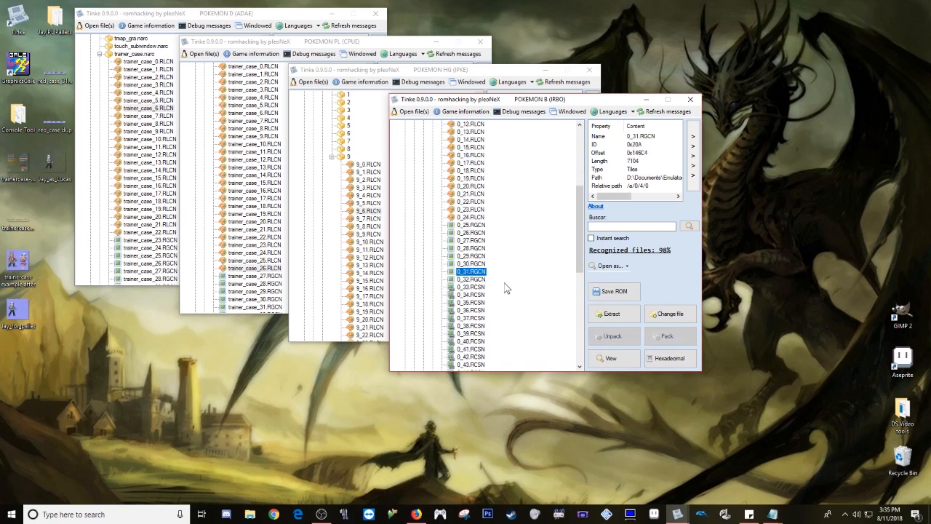
scroll(480, 280, up, 6)
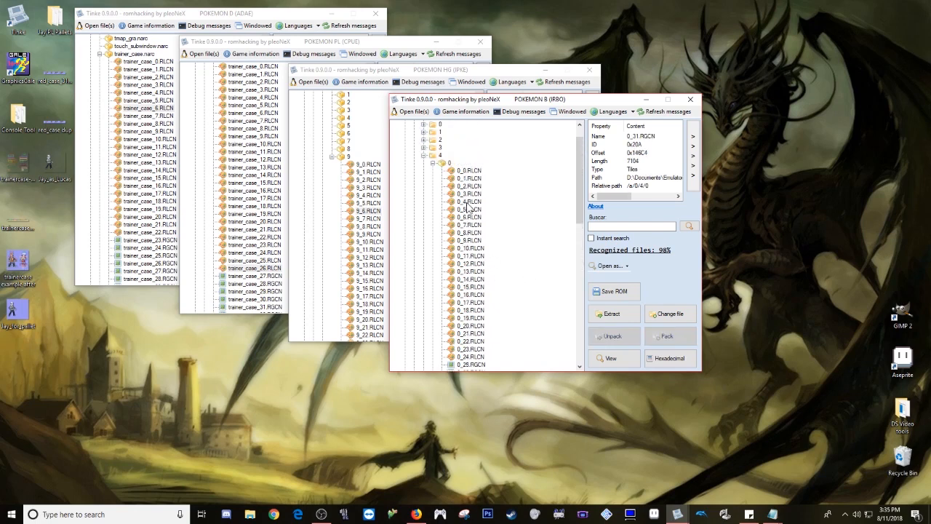
click(470, 209)
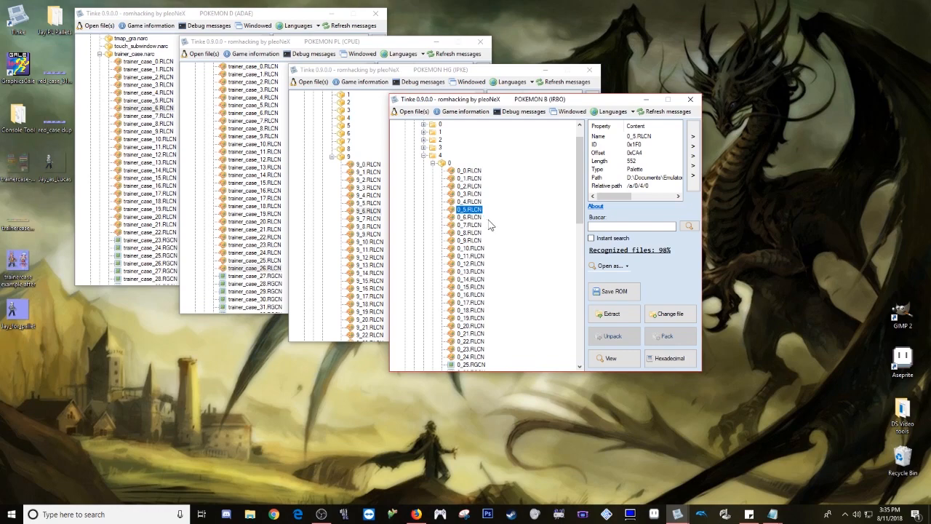
click(471, 256)
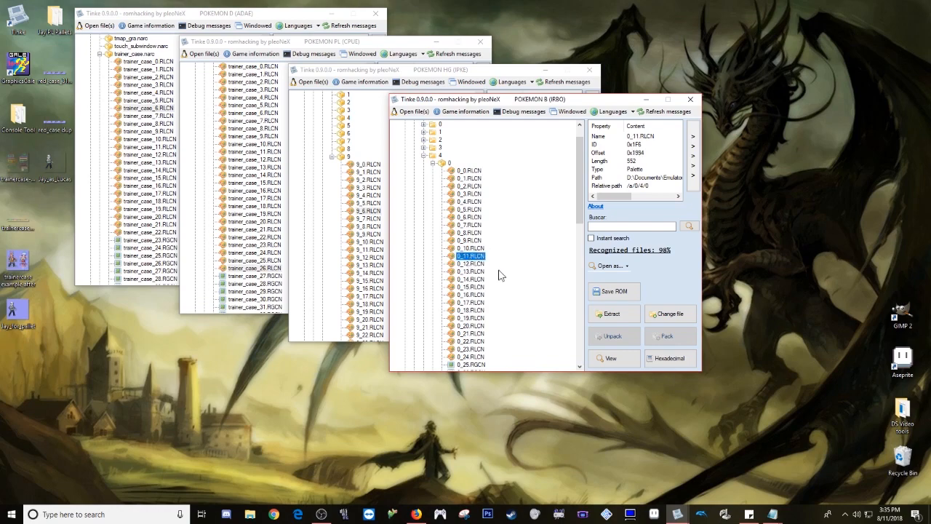
Step: In the POKEMON B2 (IREO) ROM, inspect tile file 9_36.RGCN and palettes 9_8.RLCN and 9_14.RLCN under a/0/3/9
click(678, 512)
click(697, 497)
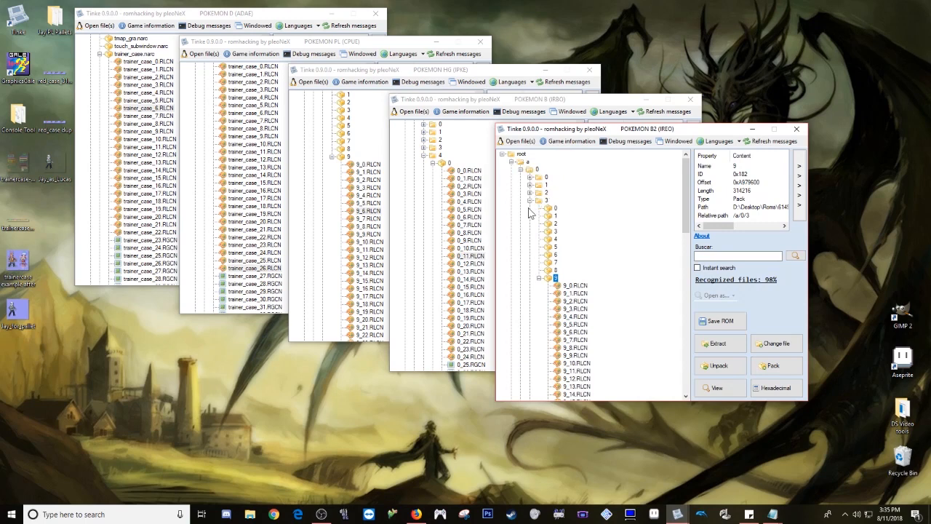
scroll(564, 285, down, 9)
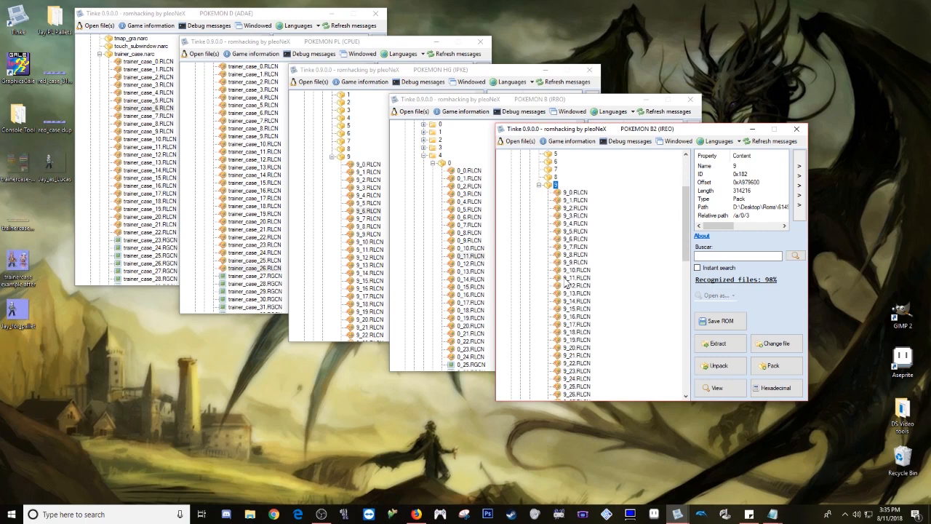
click(581, 356)
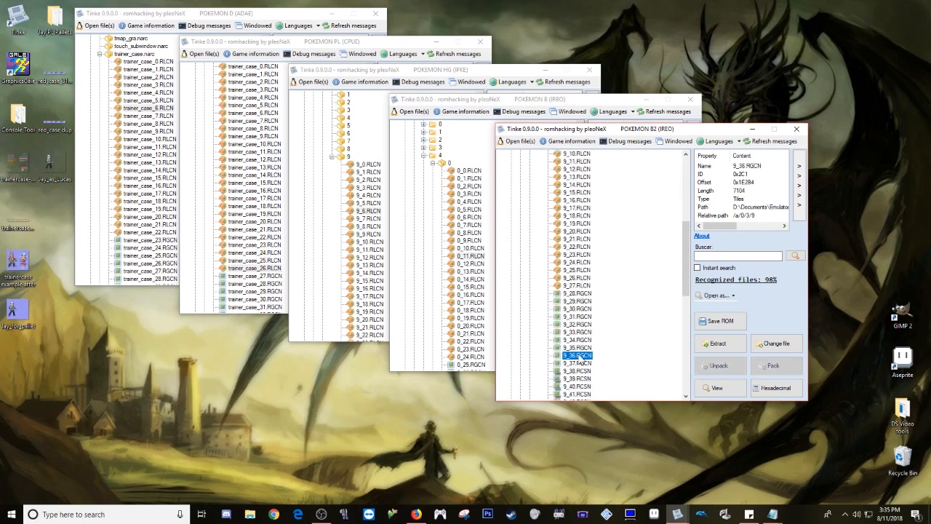
scroll(599, 328, up, 3)
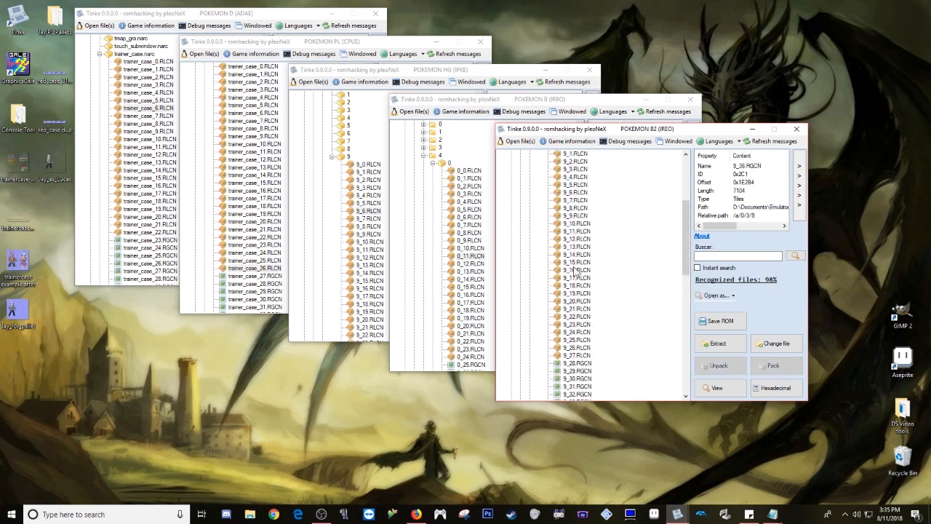
click(577, 208)
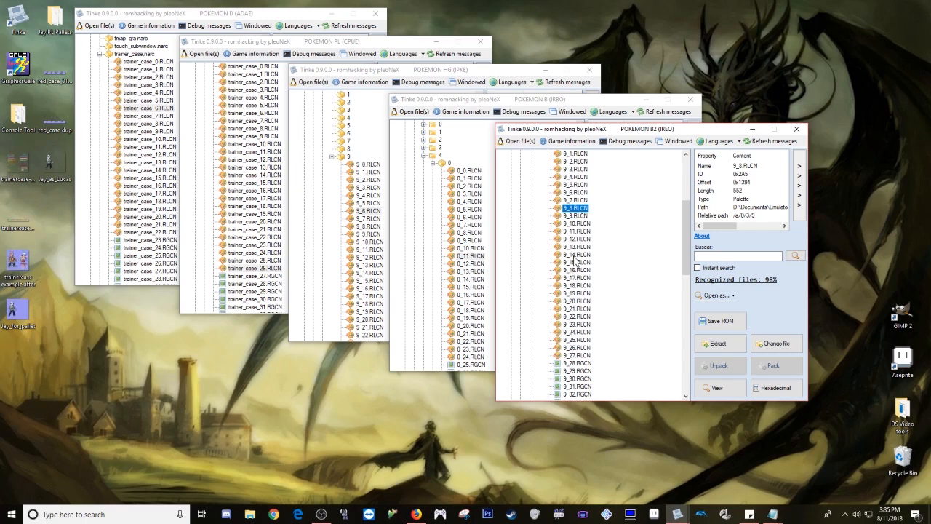
click(576, 254)
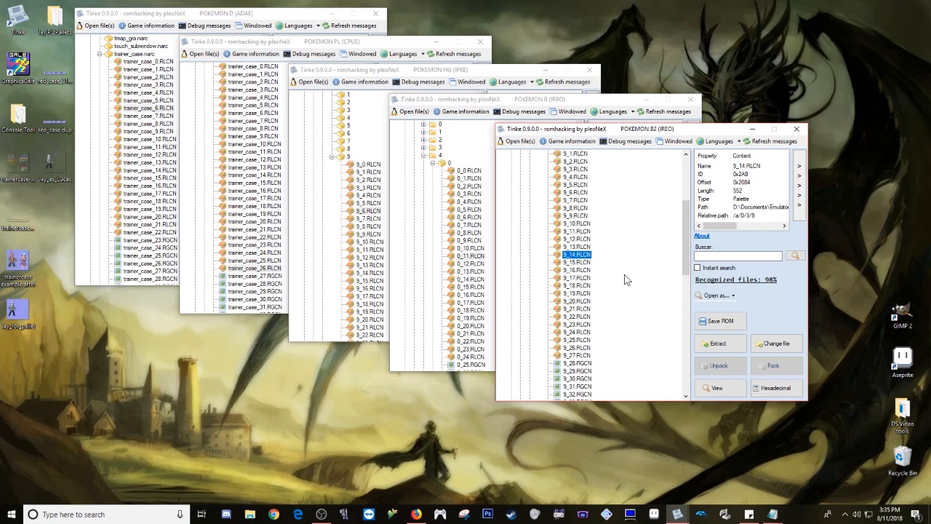
Step: From the DS Video tools folder, open the Our Known Sprite Locations document in Google Docs and view its Diamond/Pearl section
click(906, 411)
double_click(906, 412)
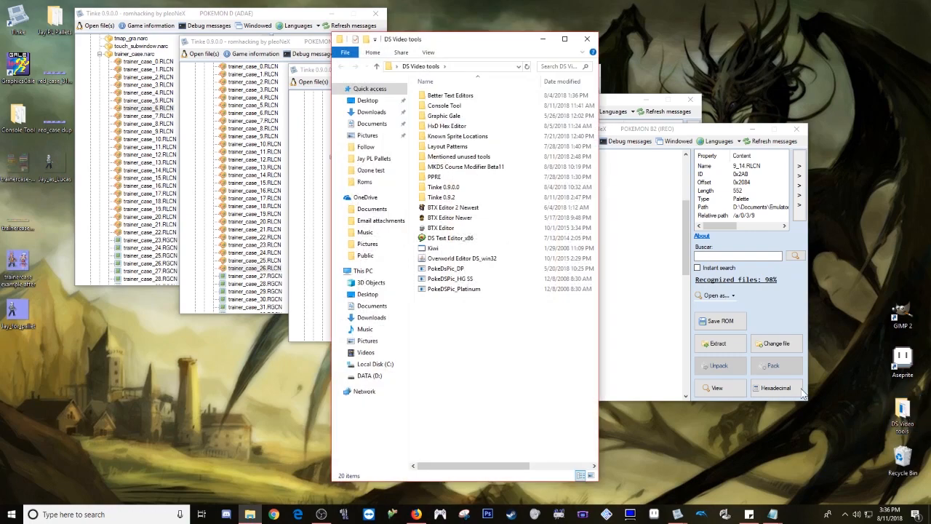
double_click(473, 138)
double_click(481, 96)
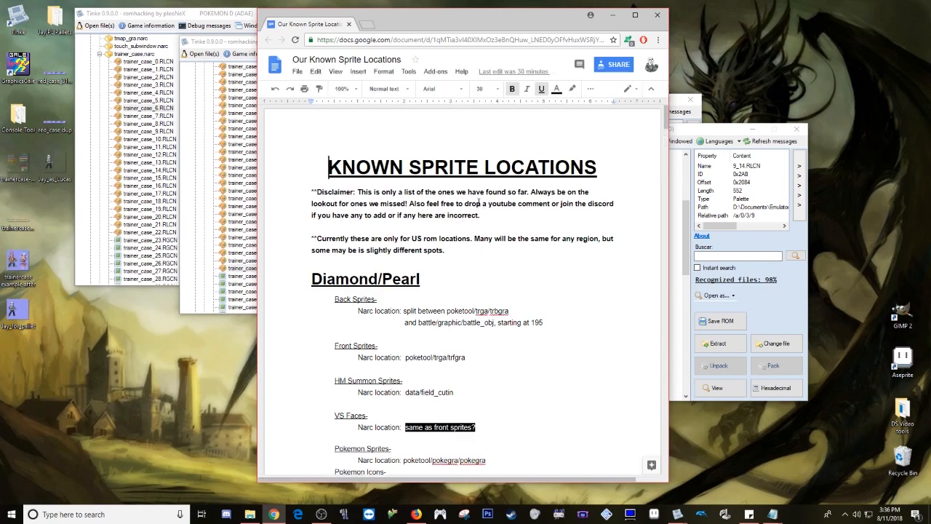
scroll(456, 222, down, 5)
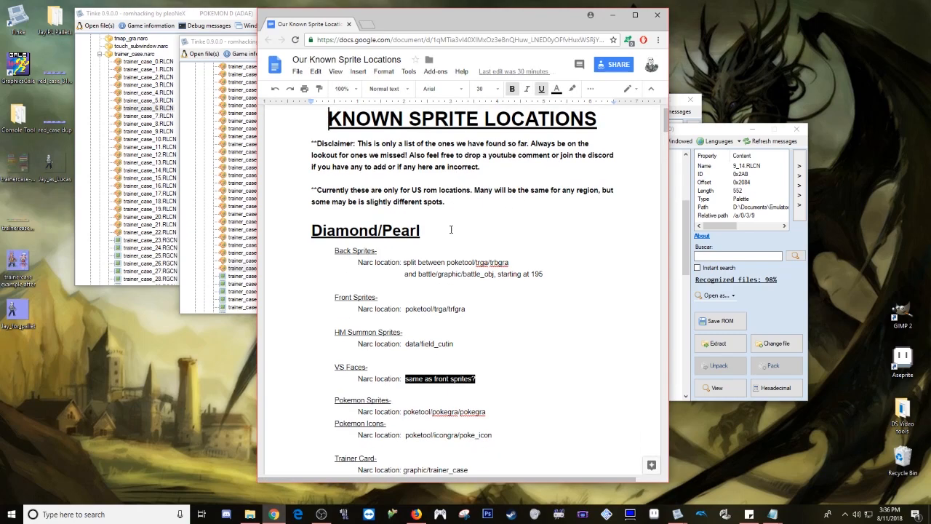
Step: Review the Trainer Card entries for Diamond/Pearl, Platinum and Heart Gold/Soul Silver in the sprite locations document
scroll(447, 224, down, 10)
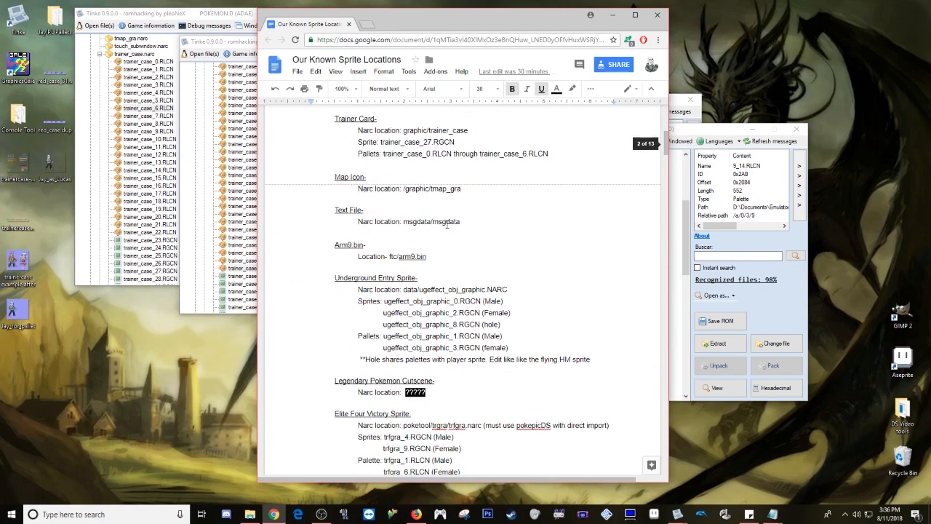
scroll(447, 226, down, 10)
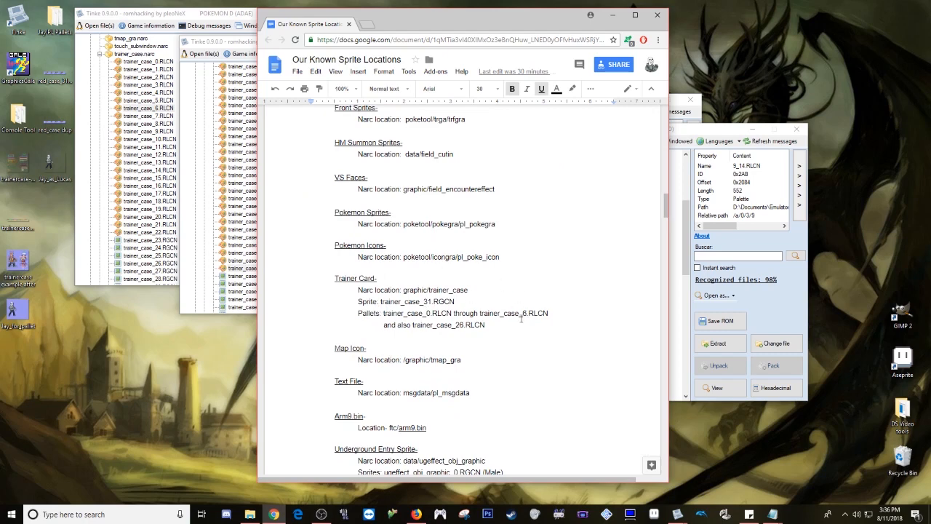
scroll(495, 327, down, 15)
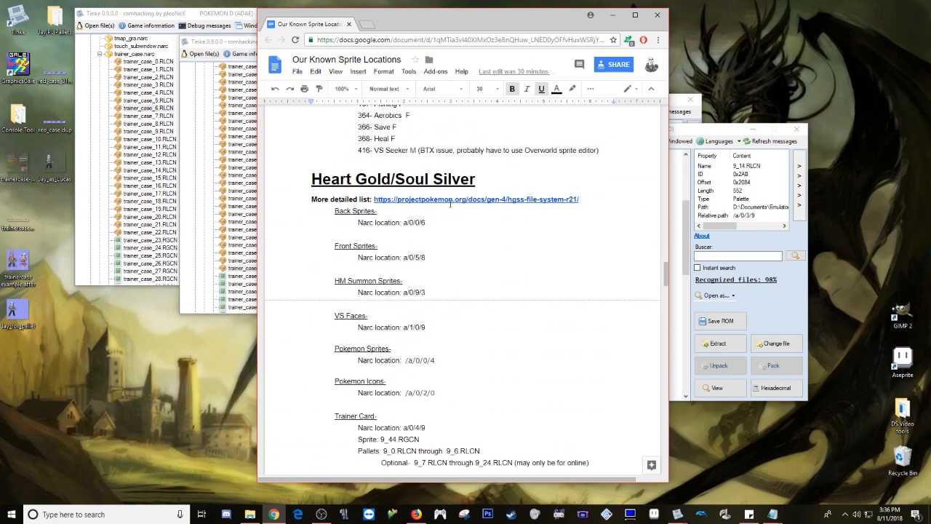
scroll(489, 305, down, 5)
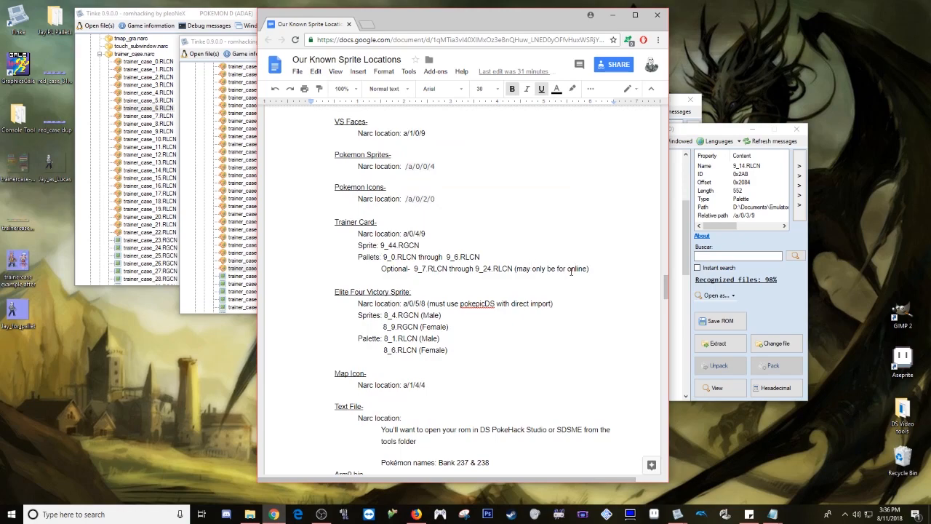
Step: Look through the Black/White and Black2/White2 sections for their Trainer Card and overworld entries, and return to the document's beginning
scroll(571, 271, down, 10)
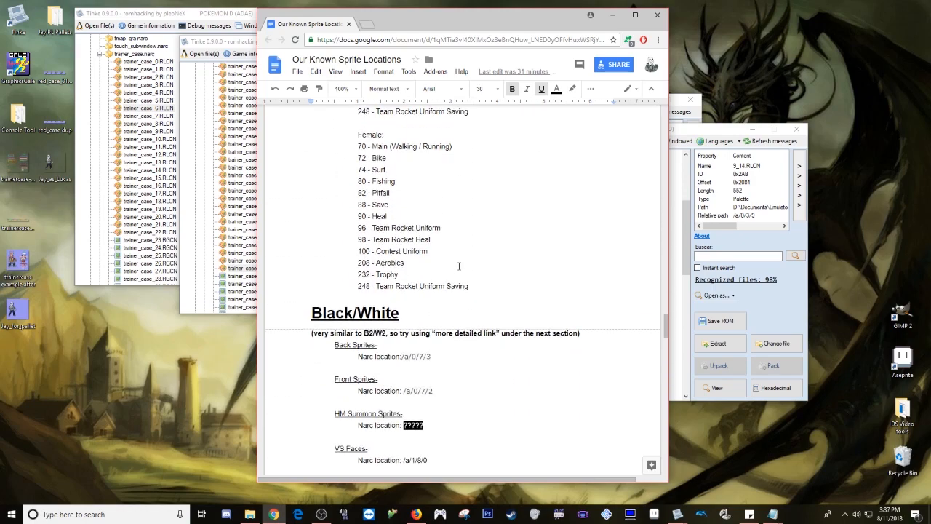
scroll(459, 266, down, 15)
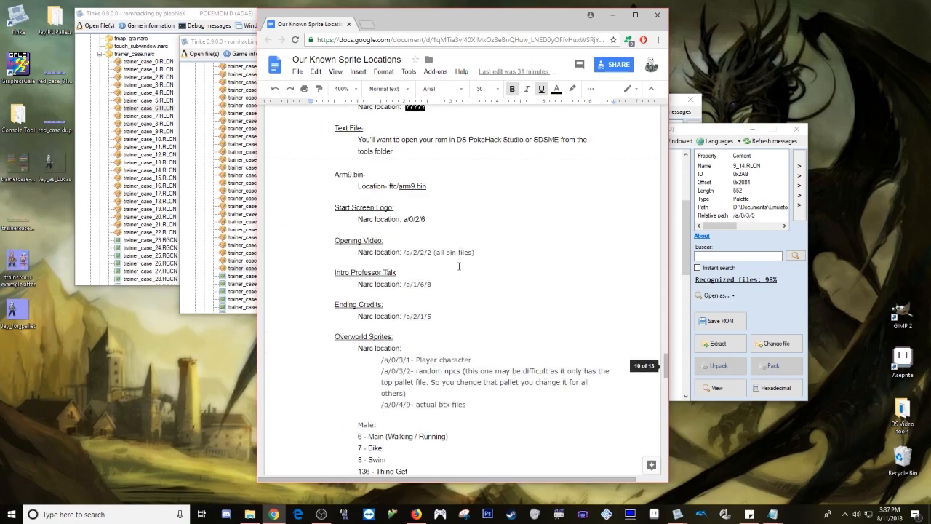
scroll(459, 266, down, 5)
scroll(437, 291, down, 4)
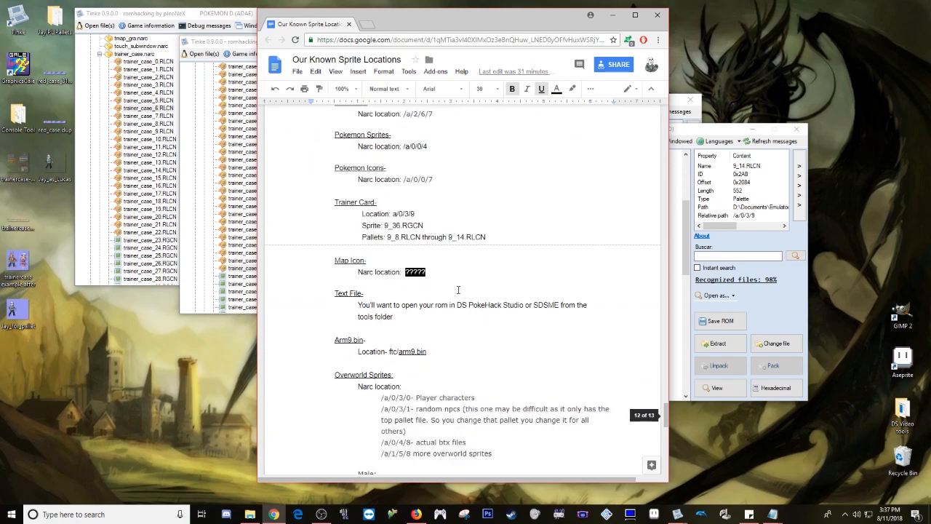
scroll(426, 285, up, 3)
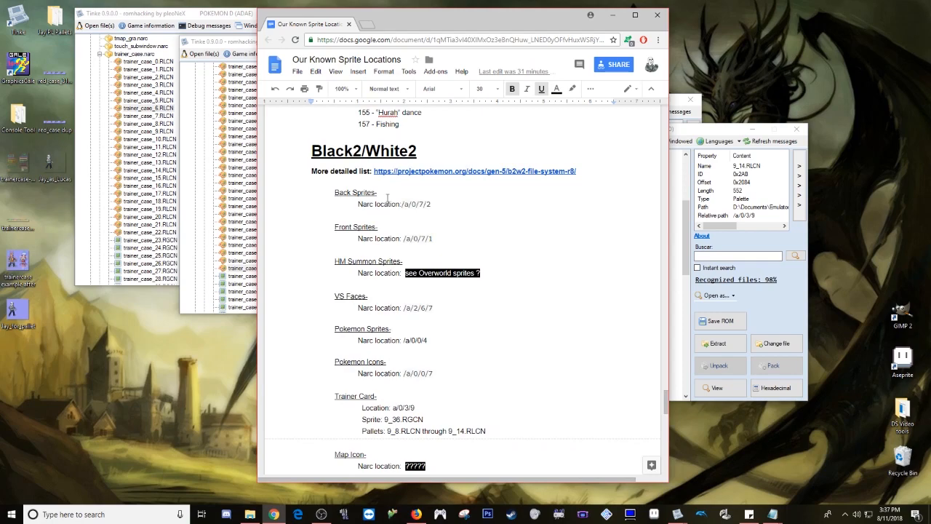
scroll(417, 300, down, 6)
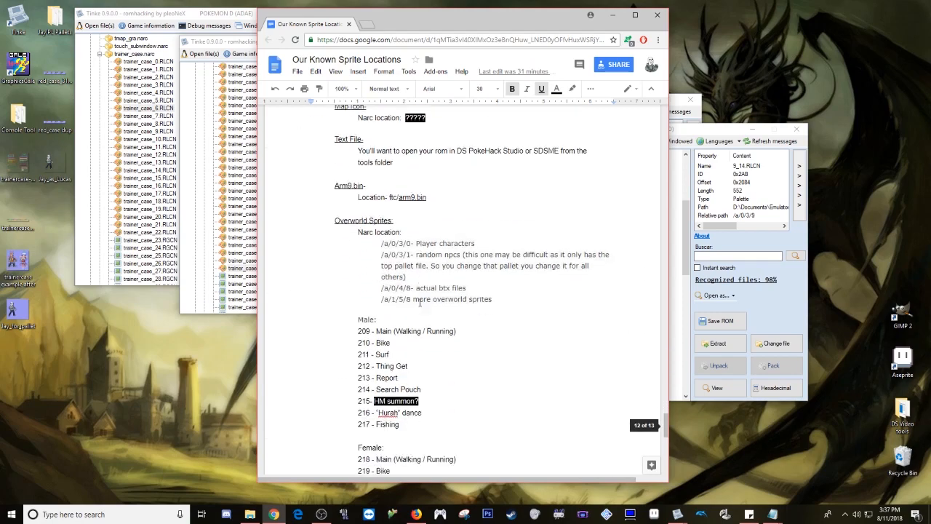
scroll(439, 307, down, 3)
scroll(437, 308, up, 1)
scroll(433, 298, down, 12)
scroll(431, 294, up, 15)
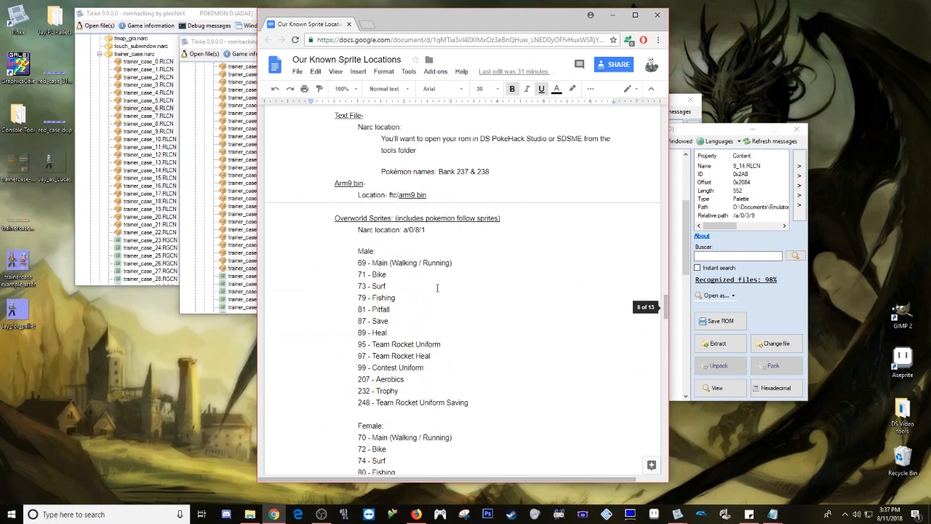
scroll(444, 275, up, 20)
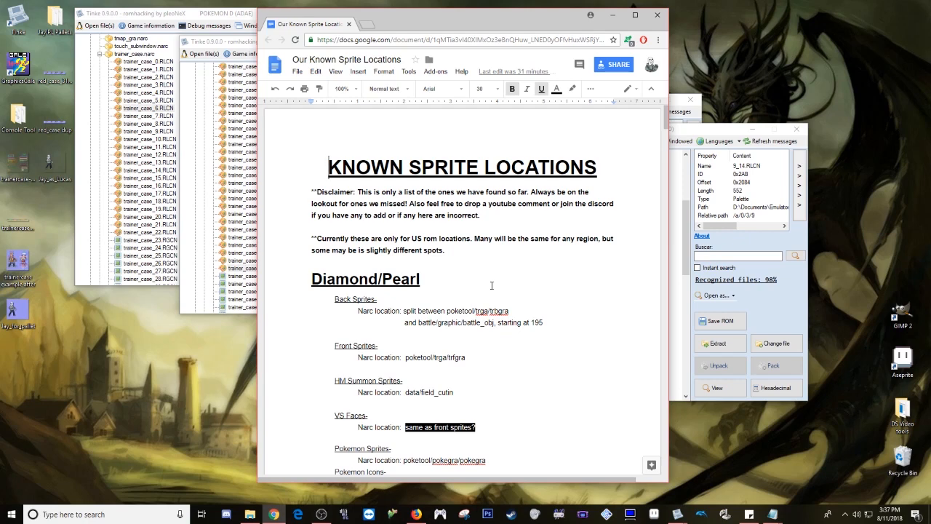
Step: Close the sprite locations document and open the Layout Patterns folder inside DS Video tools
click(657, 16)
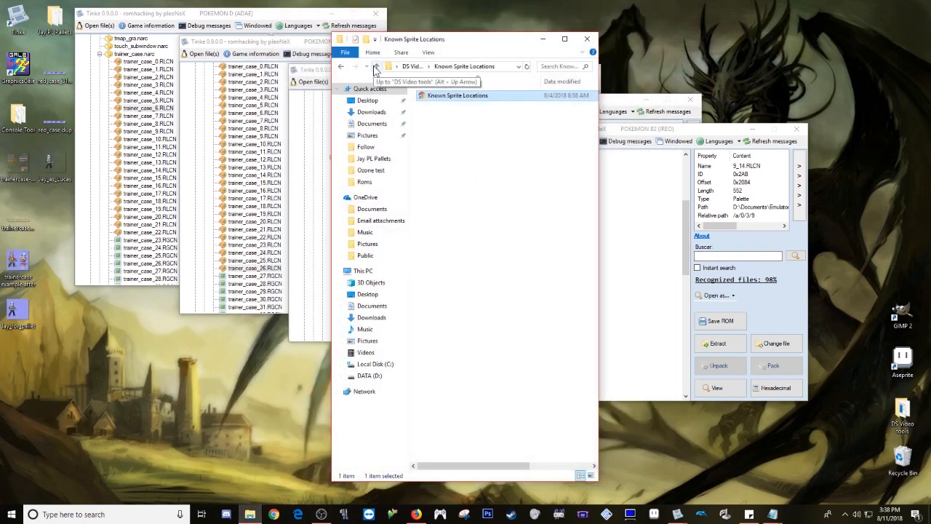
click(375, 67)
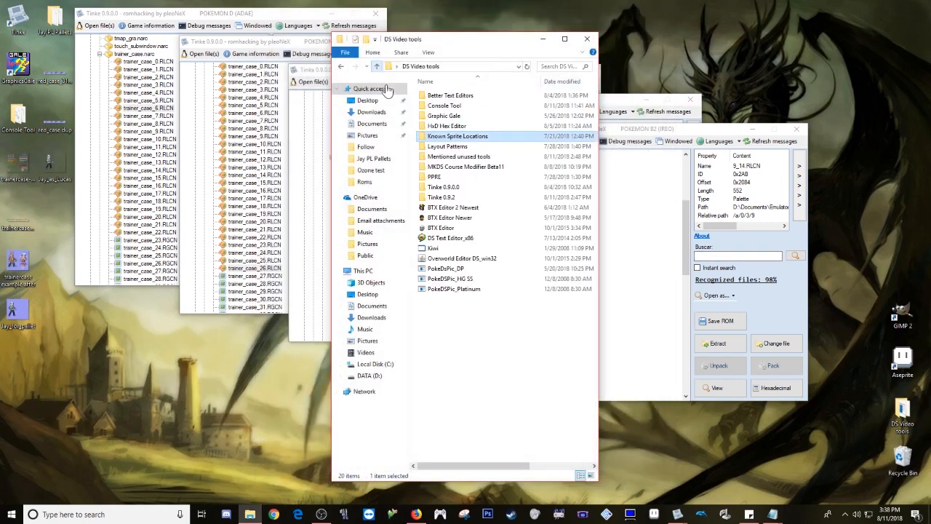
double_click(440, 148)
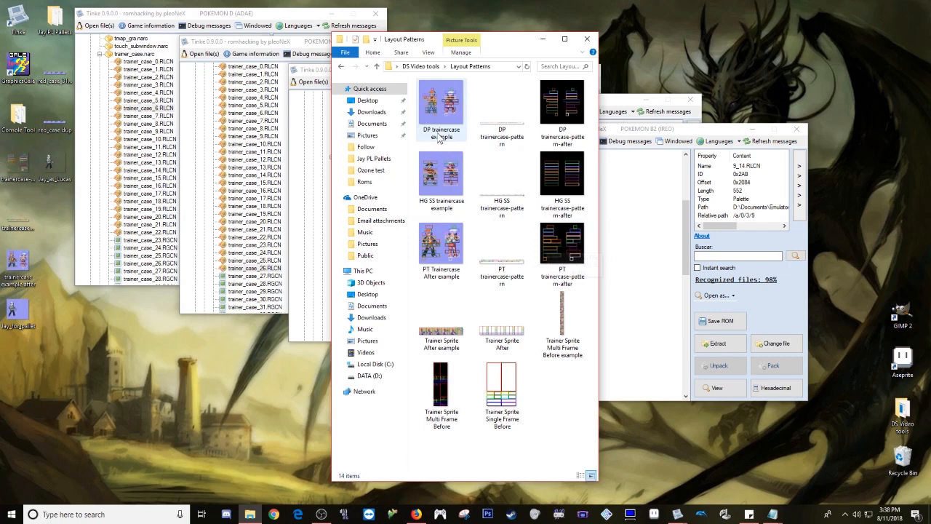
Step: In the POKEMON D ROM, view trainer_case_27.RGCN with palette trainer_case_0.RLCN, and compare it with the DP trainercase example in Layout Patterns
click(283, 20)
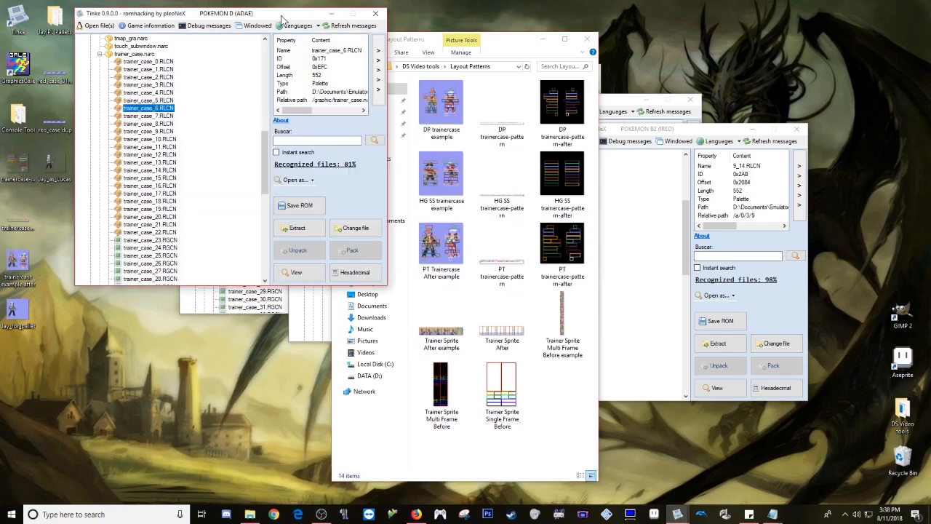
click(166, 63)
scroll(169, 255, down, 1)
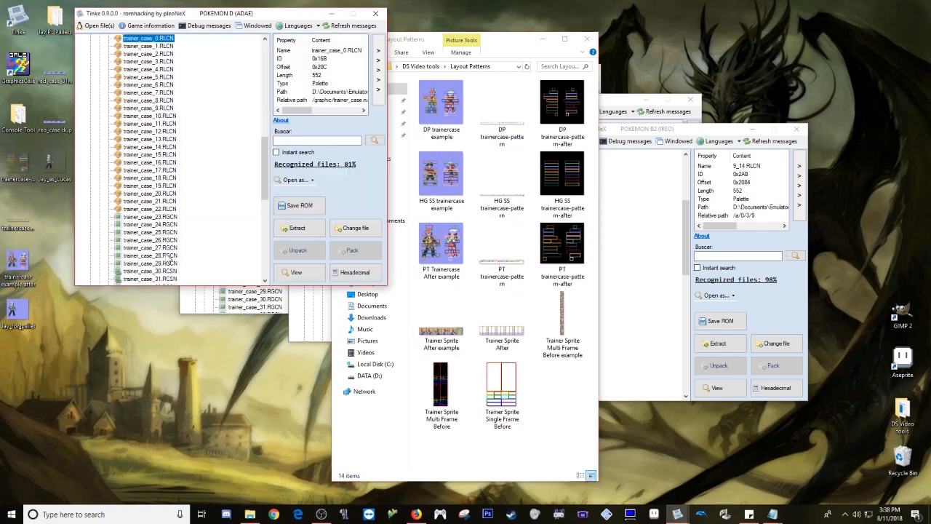
scroll(169, 258, down, 2)
click(169, 202)
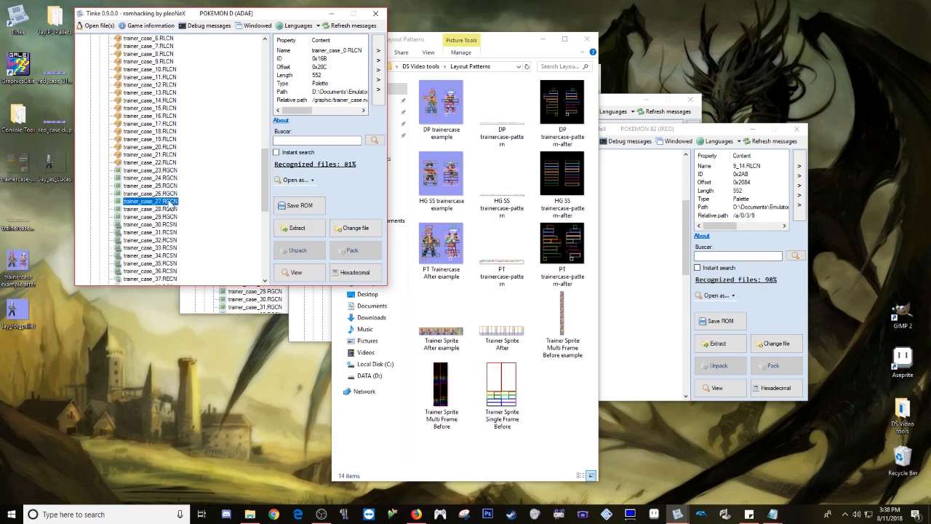
click(297, 272)
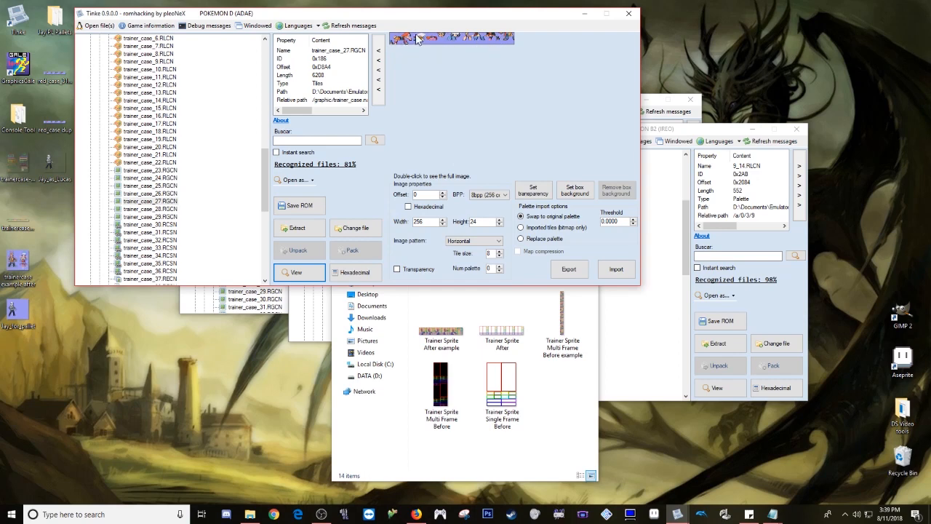
click(582, 411)
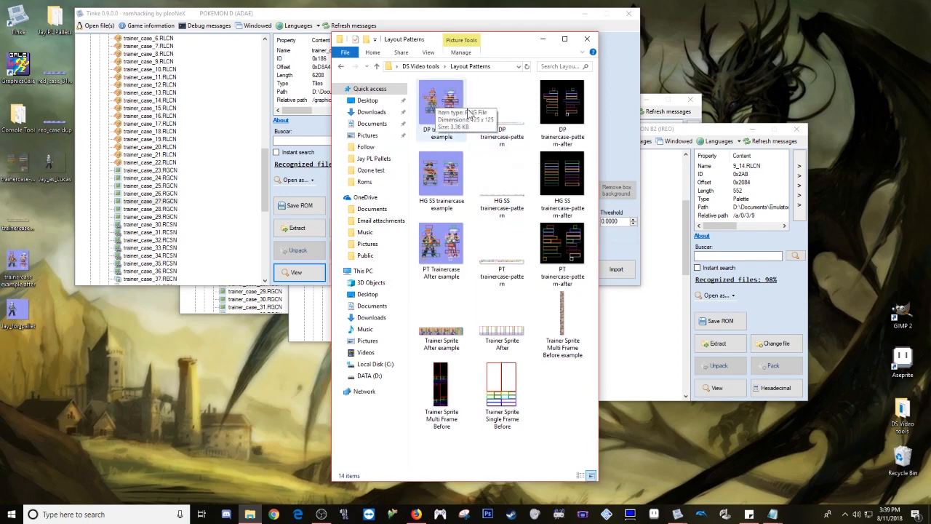
Step: In the POKEMON B2 ROM, view tile file 9_36.RGCN with palette 9_8.RLCN, keeping the expanded preview fully on screen
click(661, 357)
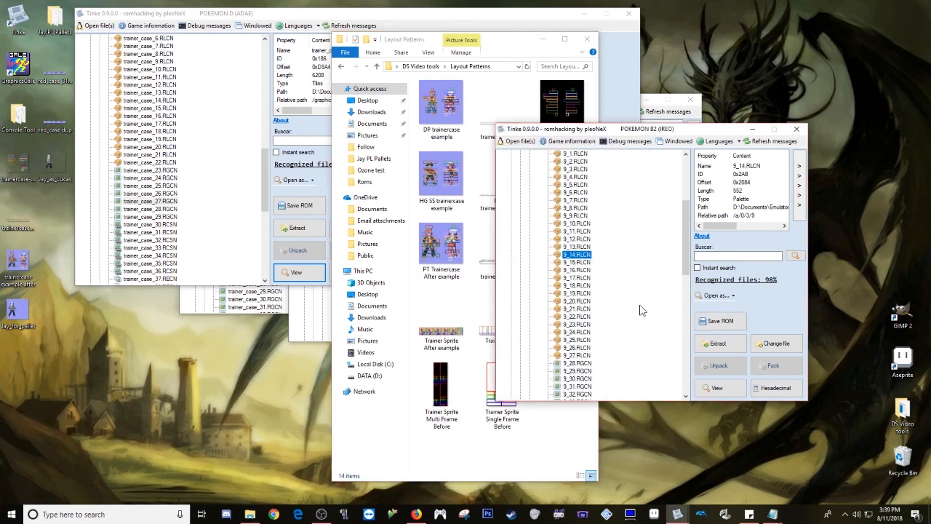
click(576, 208)
scroll(611, 314, down, 5)
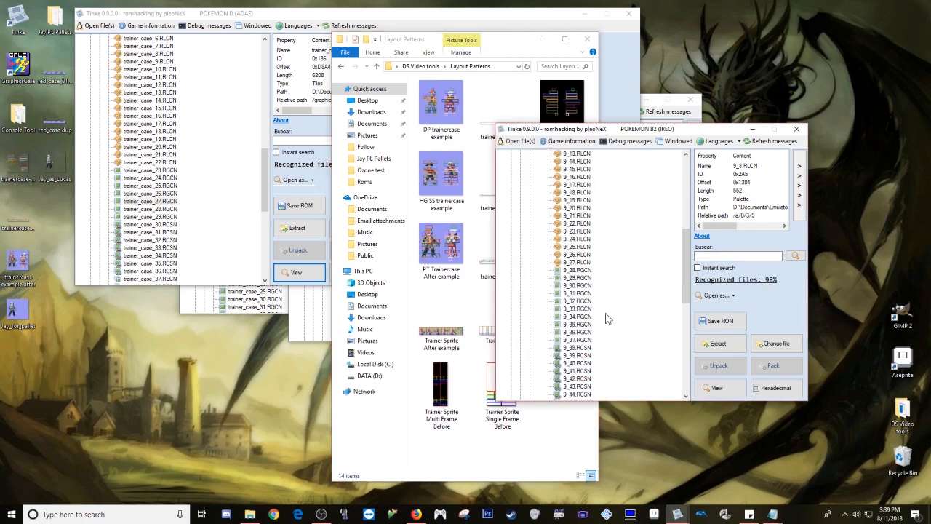
click(582, 309)
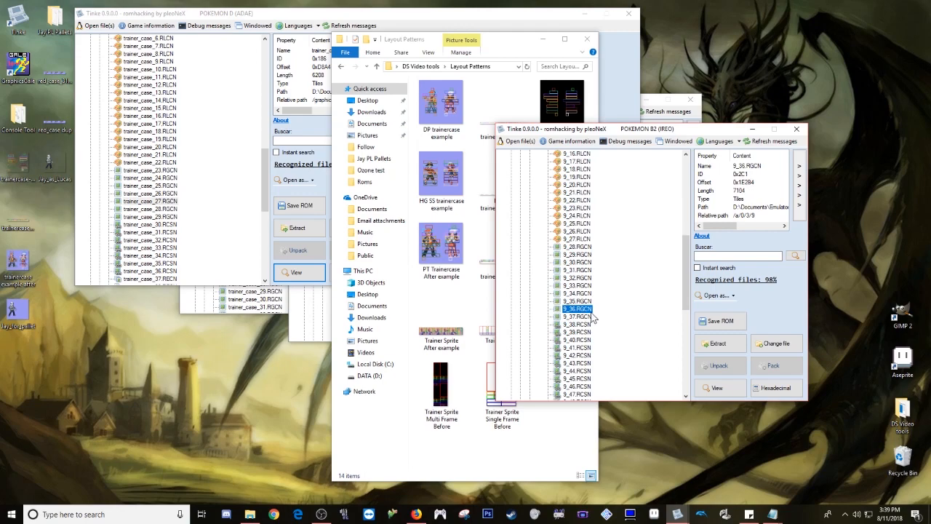
click(710, 387)
drag(832, 131, 672, 137)
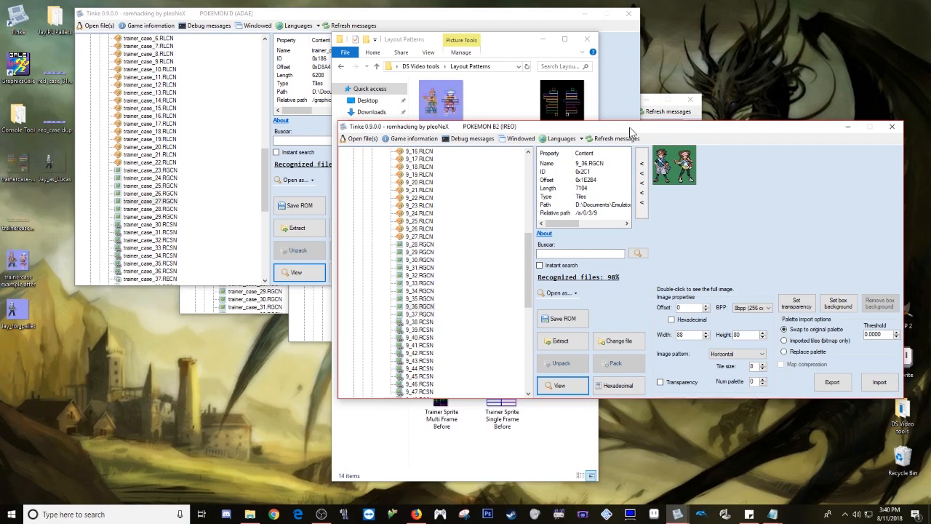
Step: Collapse the POKEMON B2 tile preview and move its window aside to uncover the Layout Patterns folder
click(642, 184)
click(642, 188)
drag(569, 128, 795, 168)
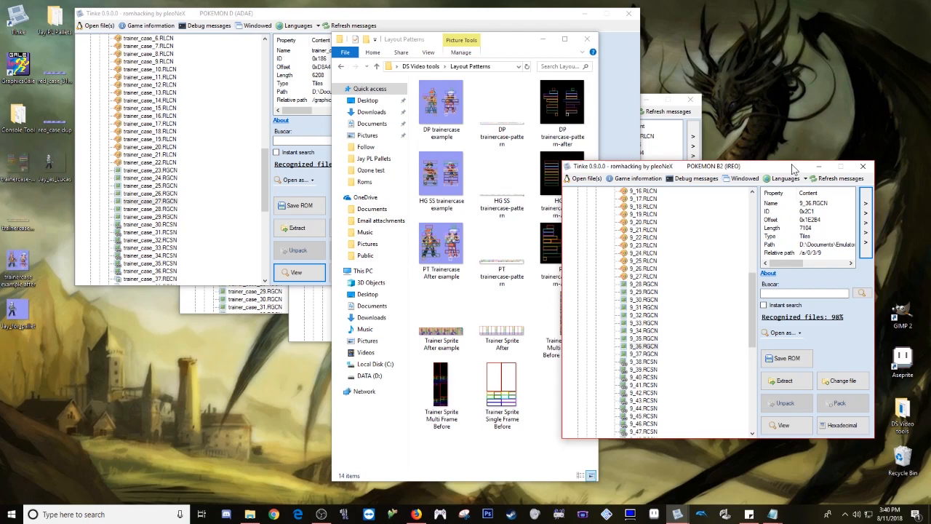
Step: Reopen the Known Sprite Locations document from DS Video tools and highlight the White entry under the Black/White Trainer Card heading
double_click(903, 415)
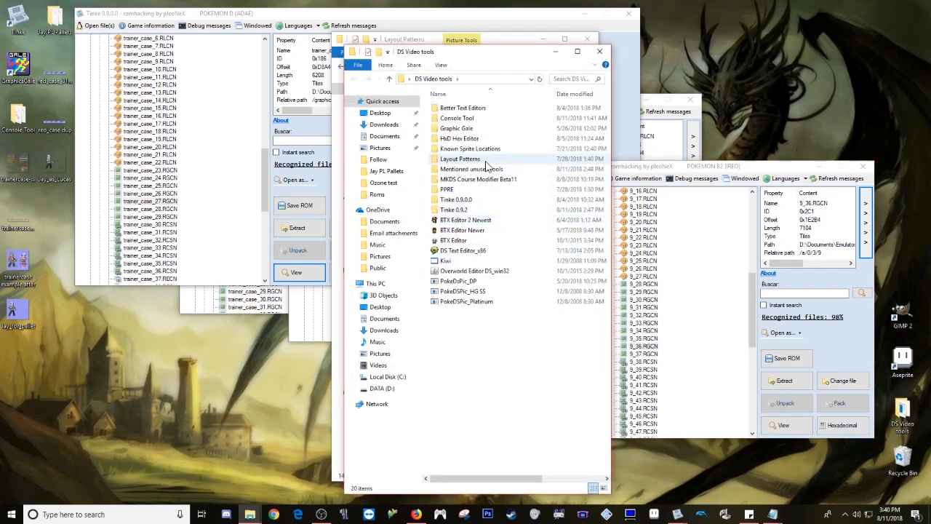
double_click(469, 152)
double_click(474, 109)
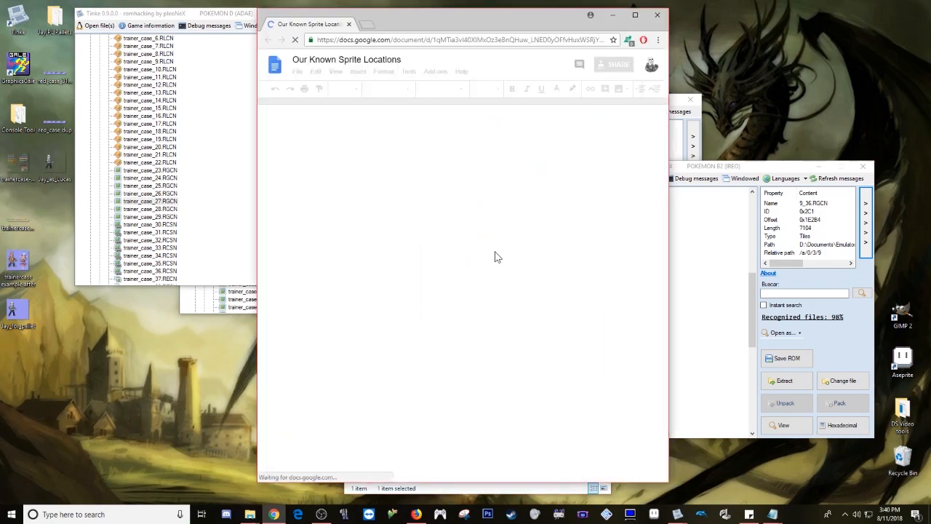
scroll(492, 294, down, 20)
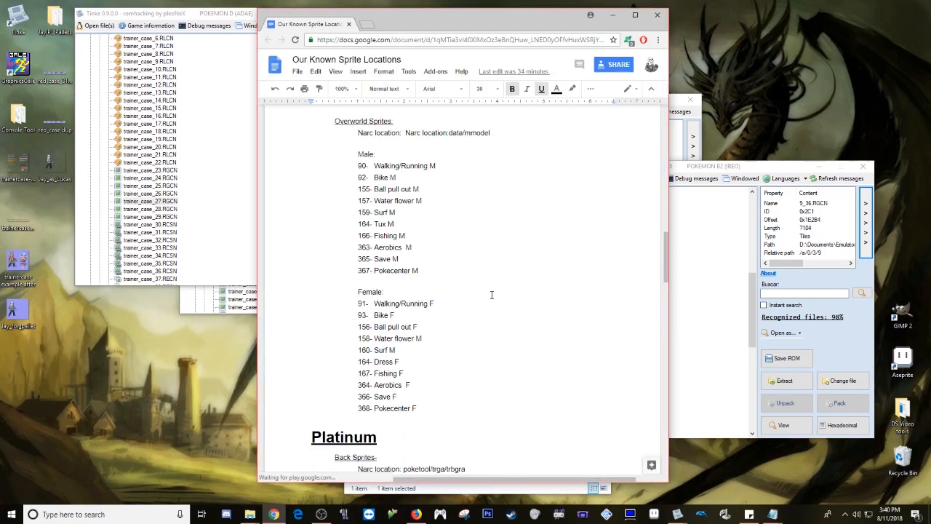
scroll(493, 299, down, 20)
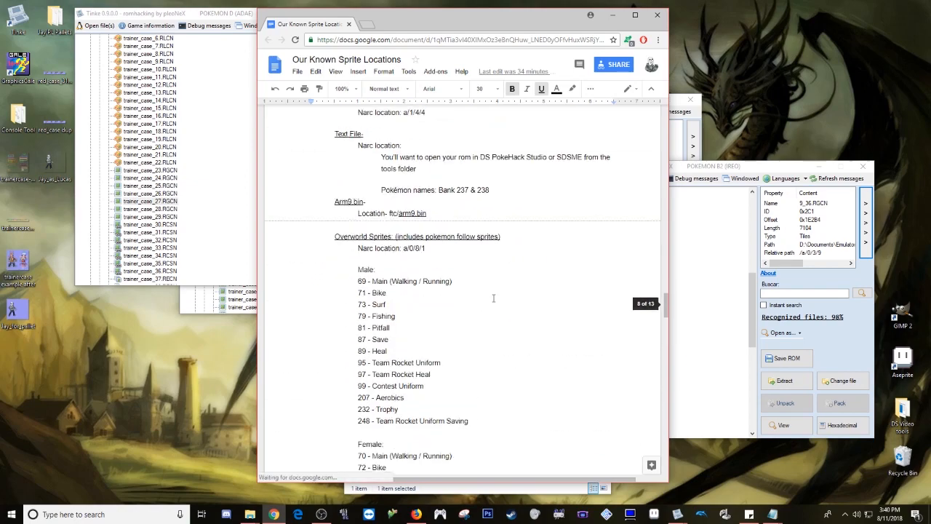
scroll(444, 269, down, 2)
drag(474, 313, 357, 278)
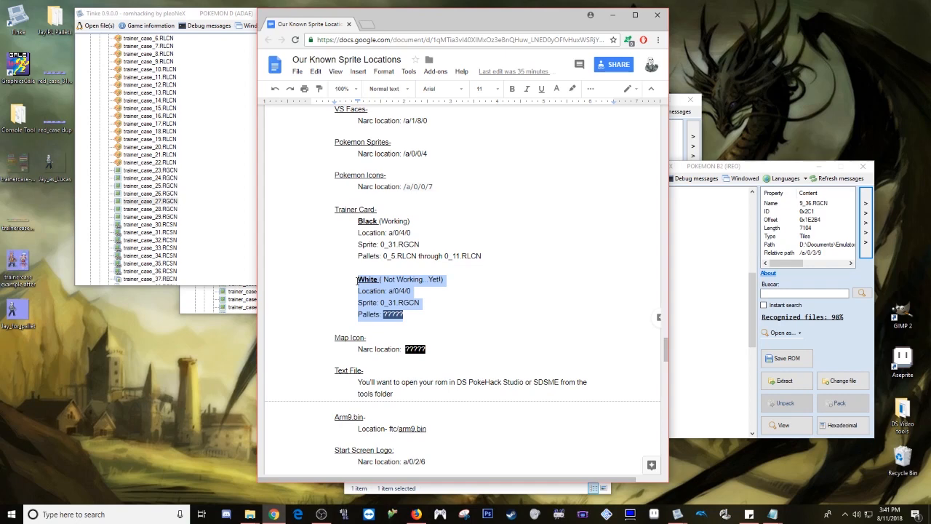
key(alt+Tab)
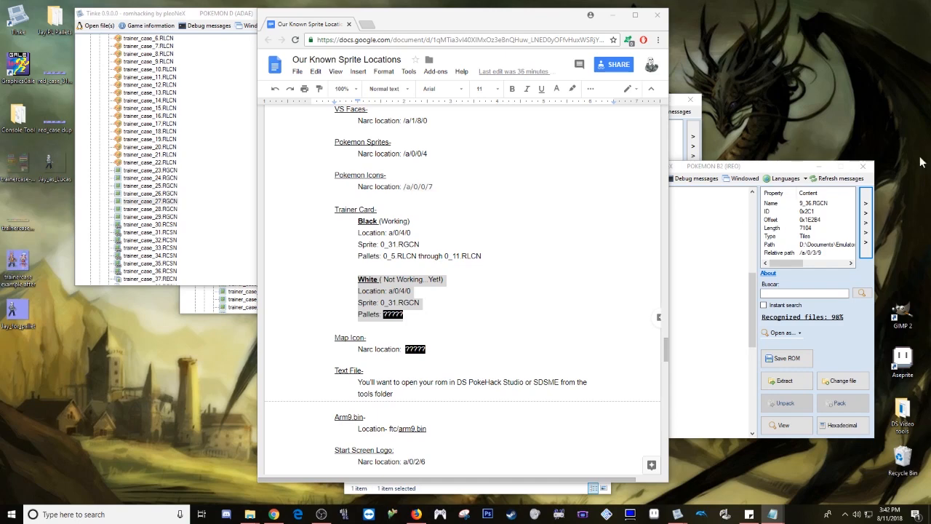
Step: Close the document, the folders and every ROM except POKEMON PL (CPUE), and move its window to the middle of the desktop
click(658, 16)
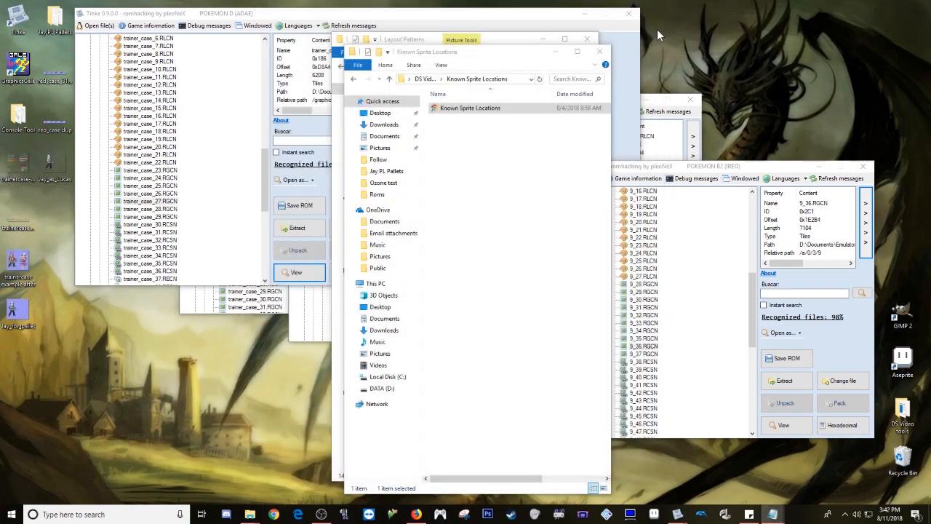
click(863, 166)
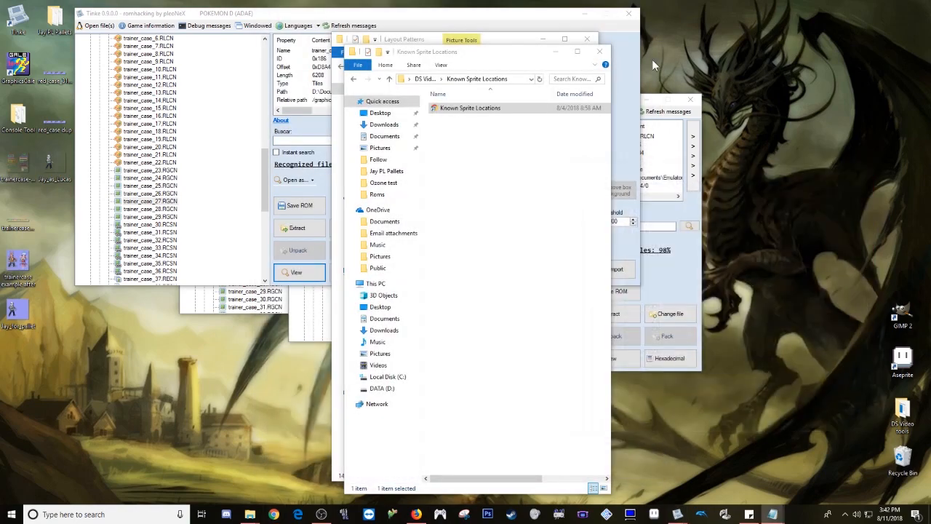
click(600, 51)
click(636, 16)
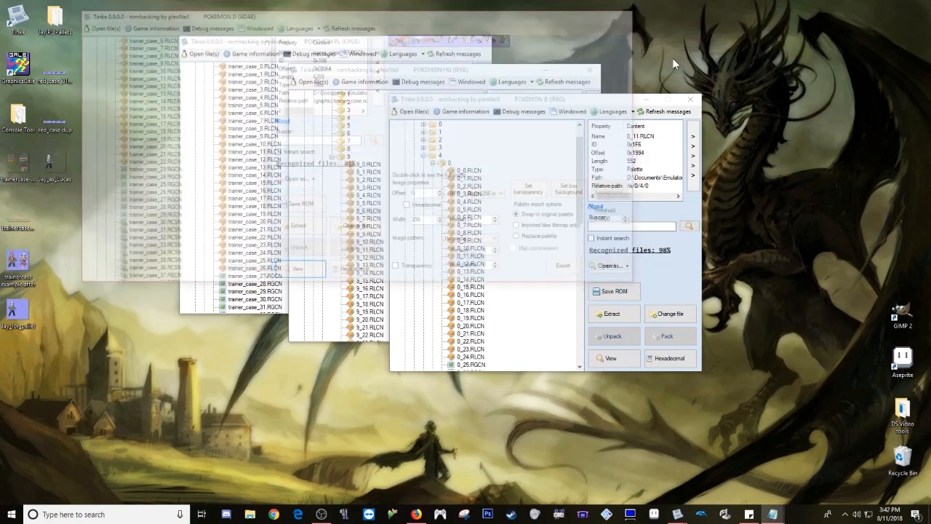
click(690, 99)
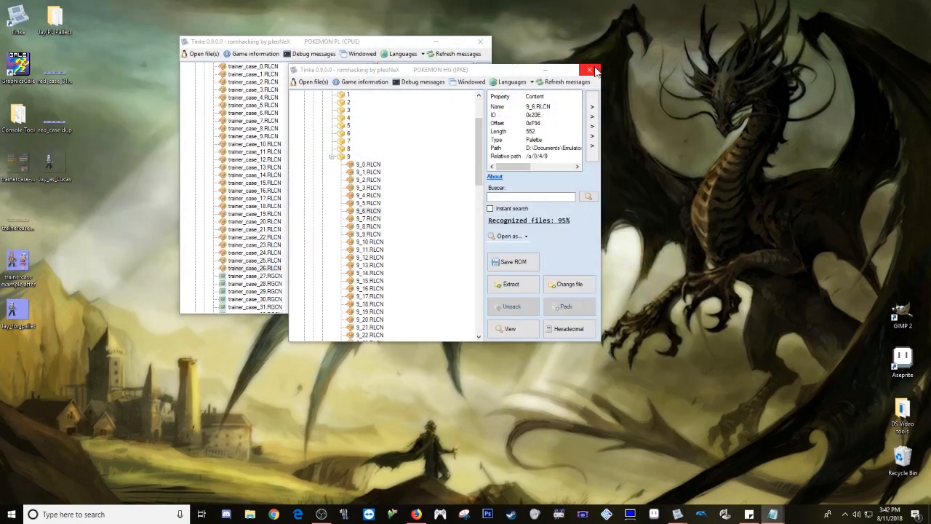
click(590, 70)
drag(391, 43, 542, 95)
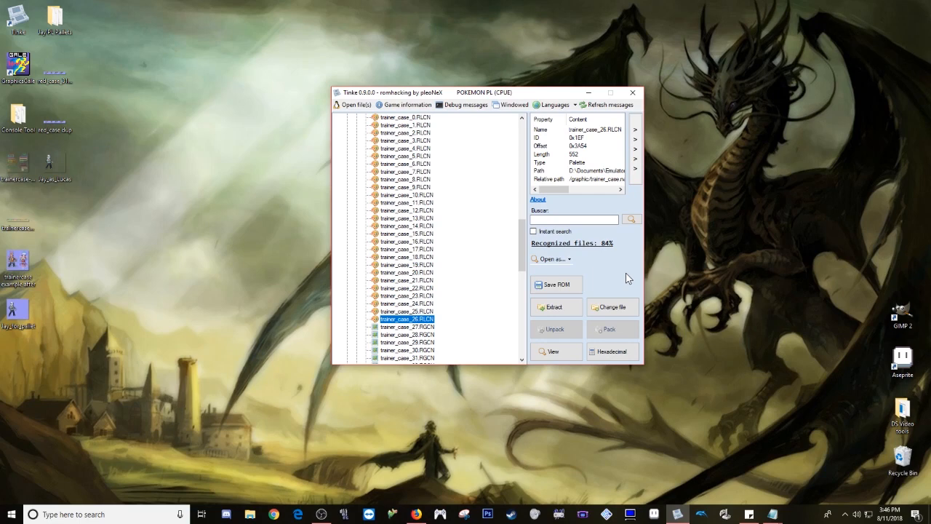
Step: Minimize the POKEMON PL ROM window, load Jay_for_pallet.png into GraphicsGale, enlarge its image window and magnify the sprite to 300%
click(589, 93)
double_click(22, 69)
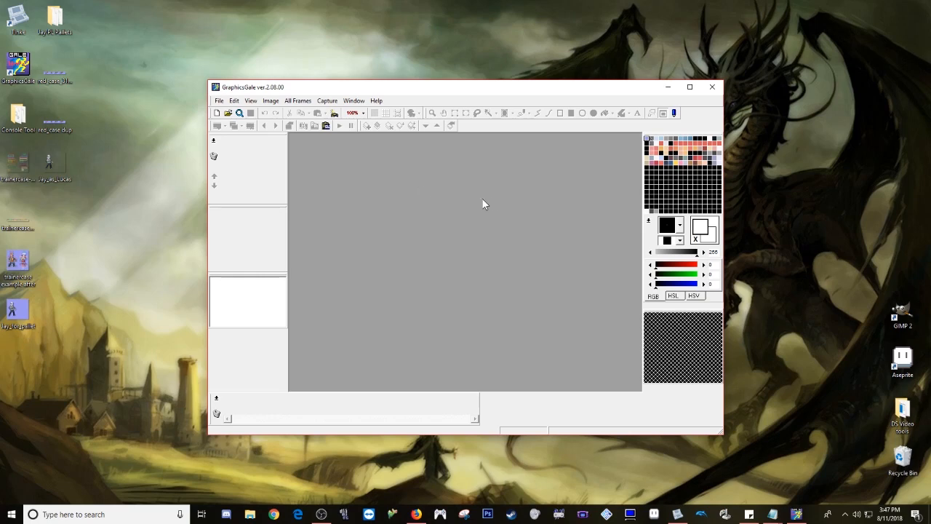
drag(20, 313, 396, 272)
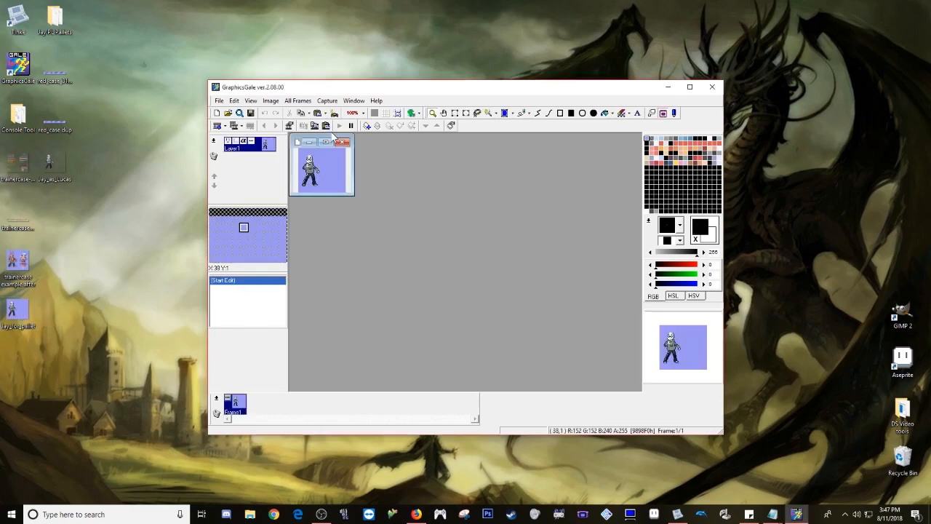
drag(353, 194, 547, 332)
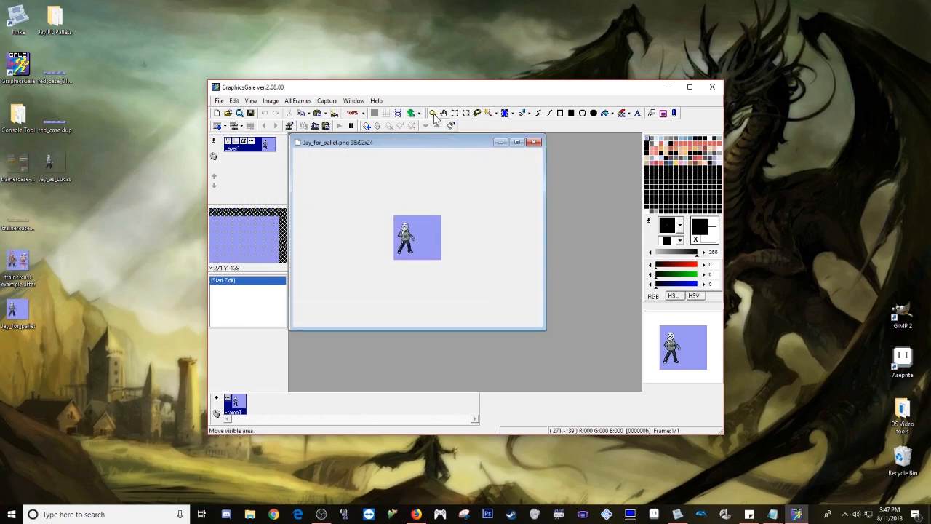
click(396, 239)
click(395, 238)
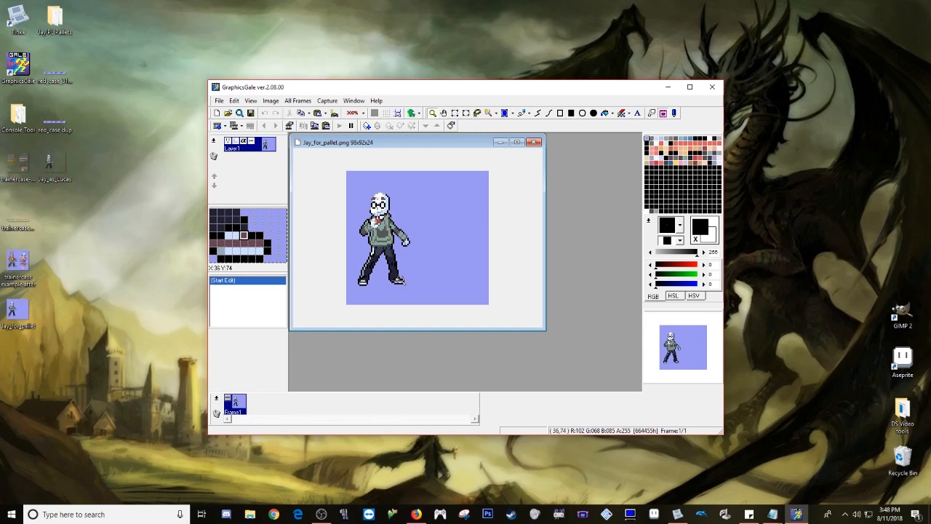
Step: Convert the color depth of all frames to 8bpp (256 Colors) using the Type B algorithm
click(299, 101)
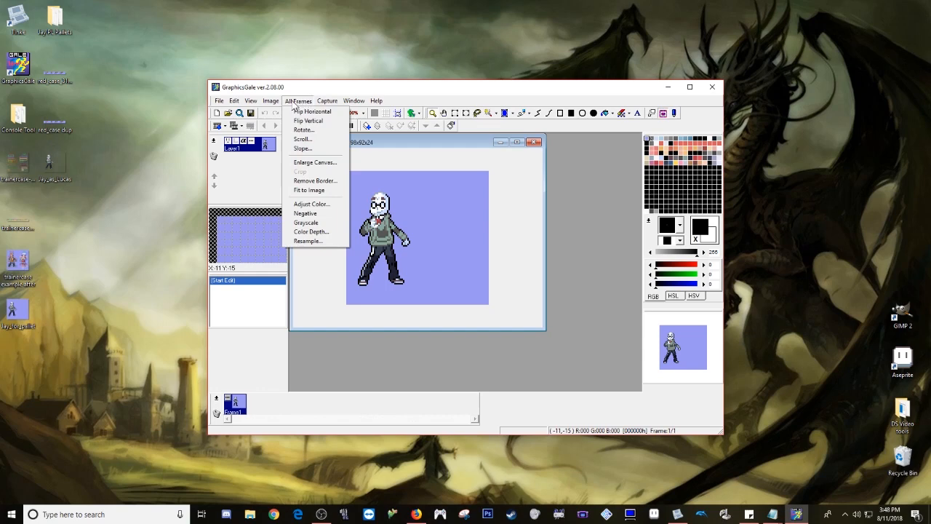
click(311, 232)
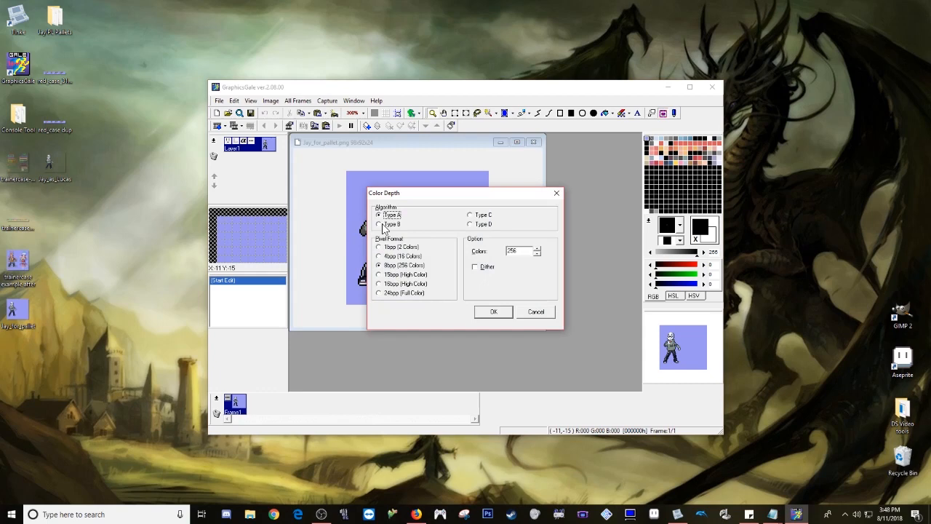
click(382, 225)
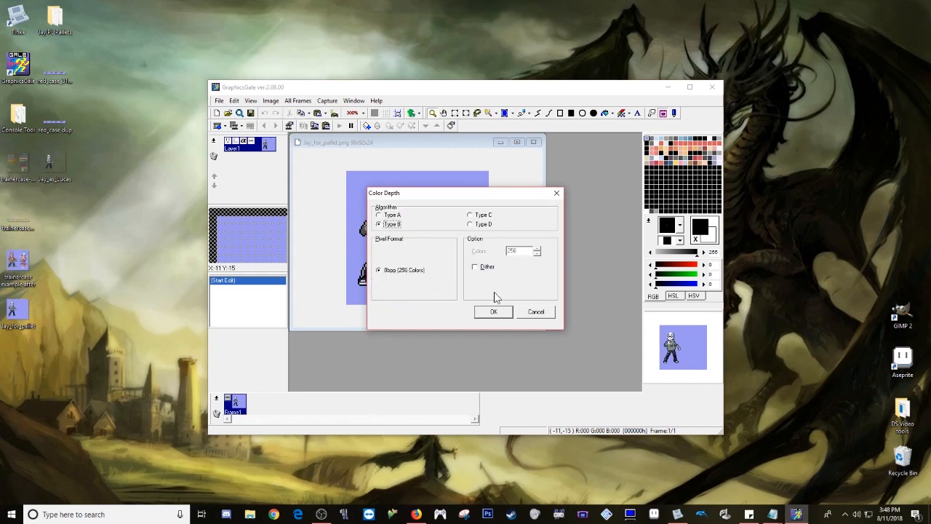
click(499, 312)
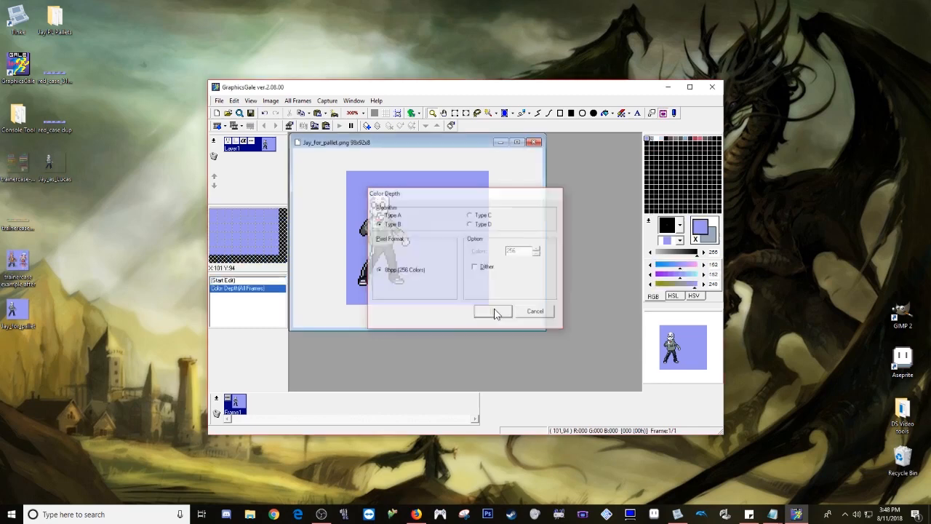
Step: Examine an unused black entry, the last used color and the first background entry in the sprite's palette
right_click(675, 184)
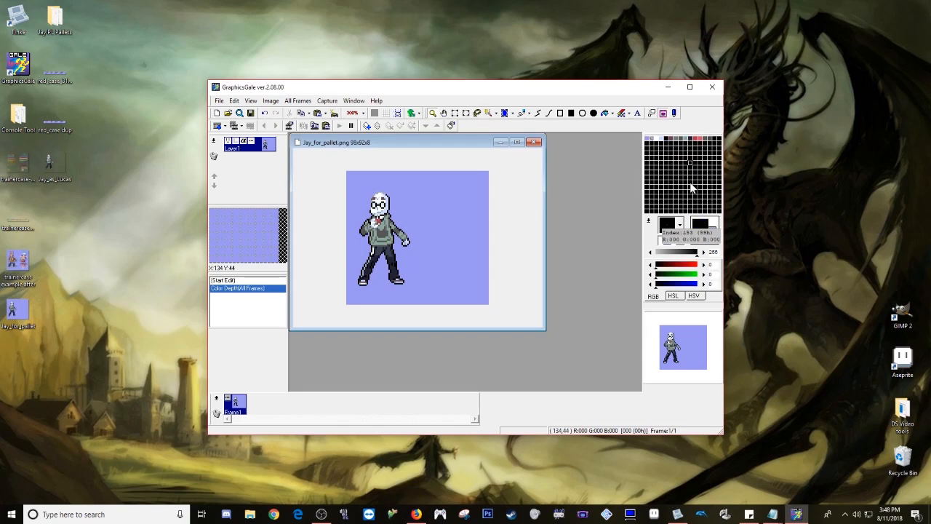
right_click(710, 144)
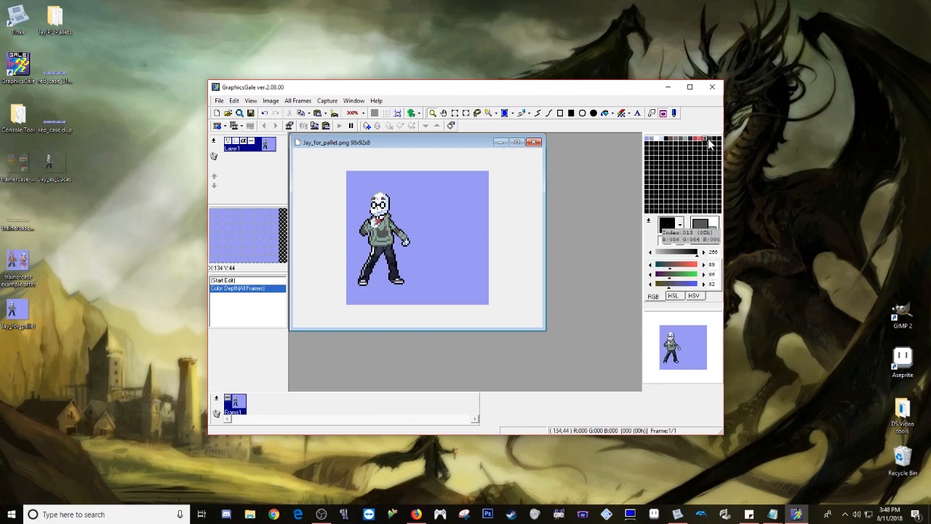
right_click(647, 138)
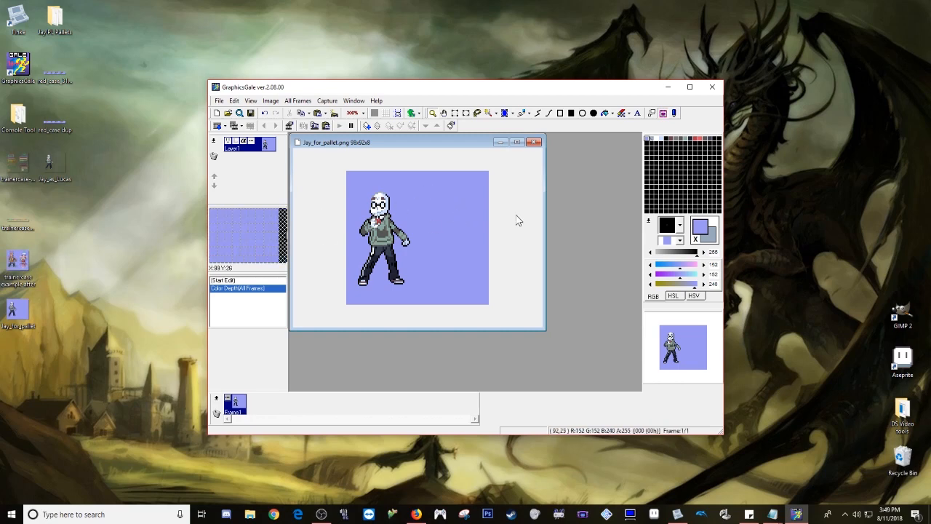
Step: Move the sprite editor's window aside, launch Console Tool 3.1a from its desktop folder and minimize that folder
drag(725, 219, 633, 219)
drag(430, 88, 678, 47)
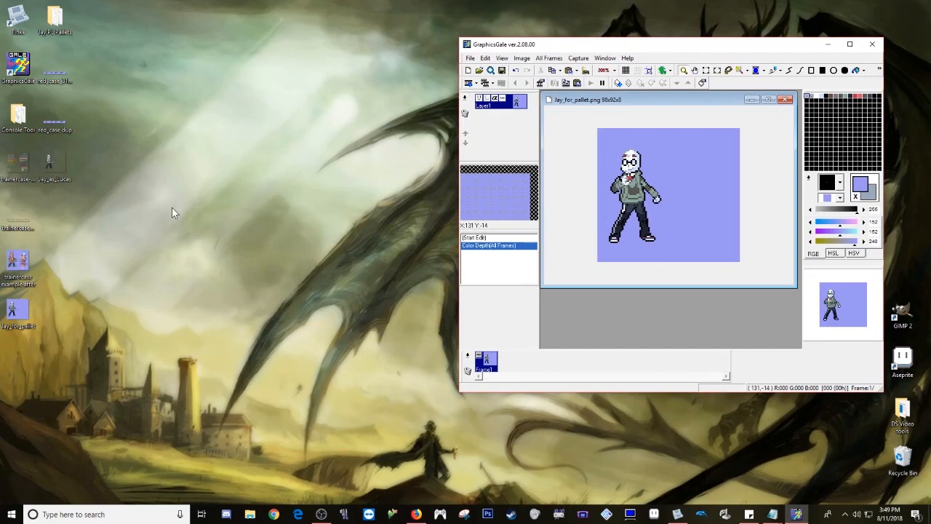
double_click(19, 115)
drag(484, 42, 284, 35)
double_click(241, 96)
drag(228, 115, 185, 86)
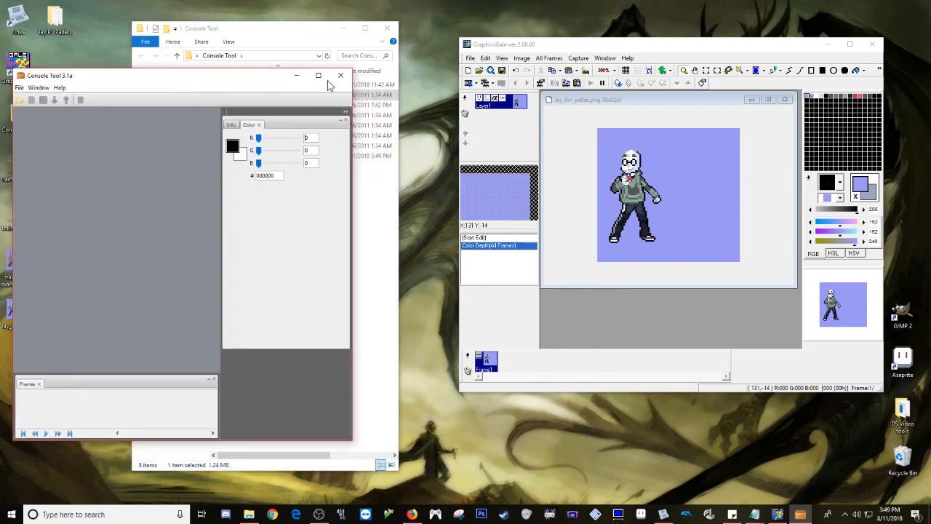
click(343, 28)
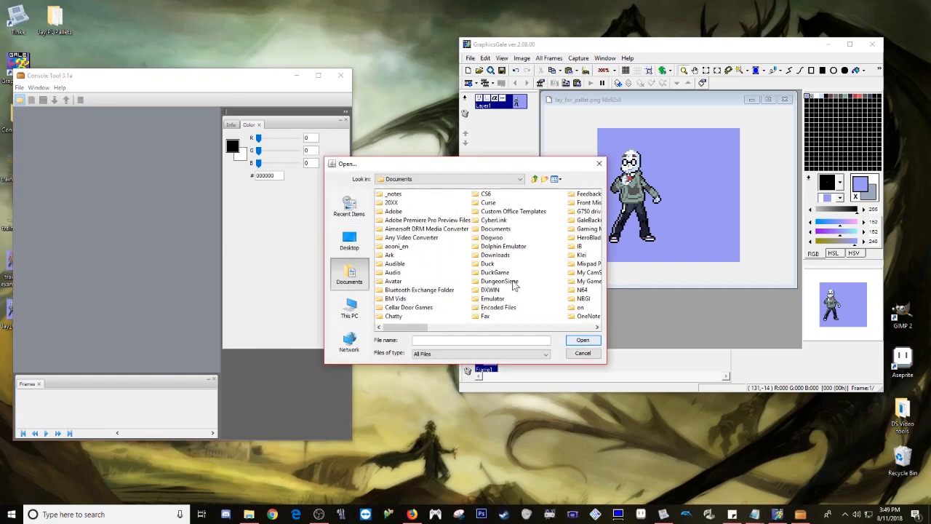
Step: Open Pokemon Platinum.nds from the desktop's Roms folder in Console Tool and place its window beside the sprite editor
mouse_move(399, 333)
mouse_down()
mouse_move(425, 331)
mouse_move(399, 332)
mouse_up()
click(349, 244)
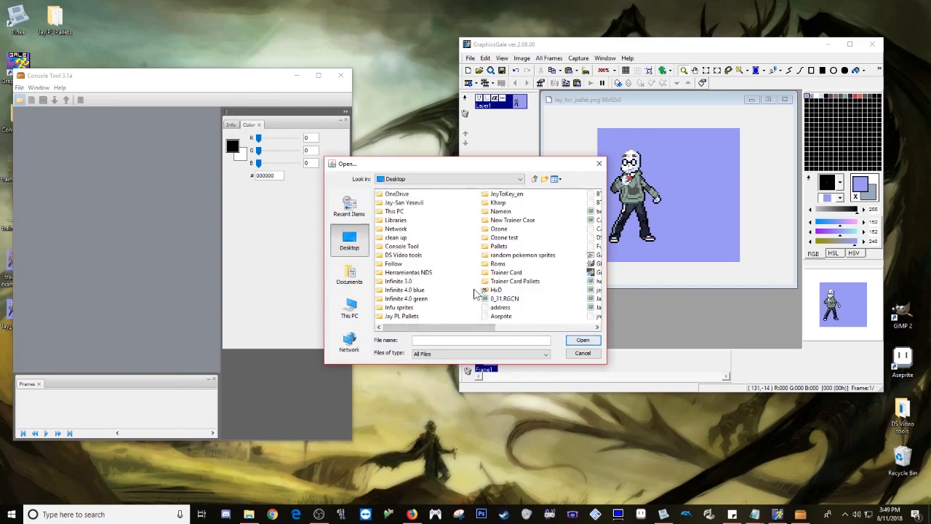
double_click(500, 263)
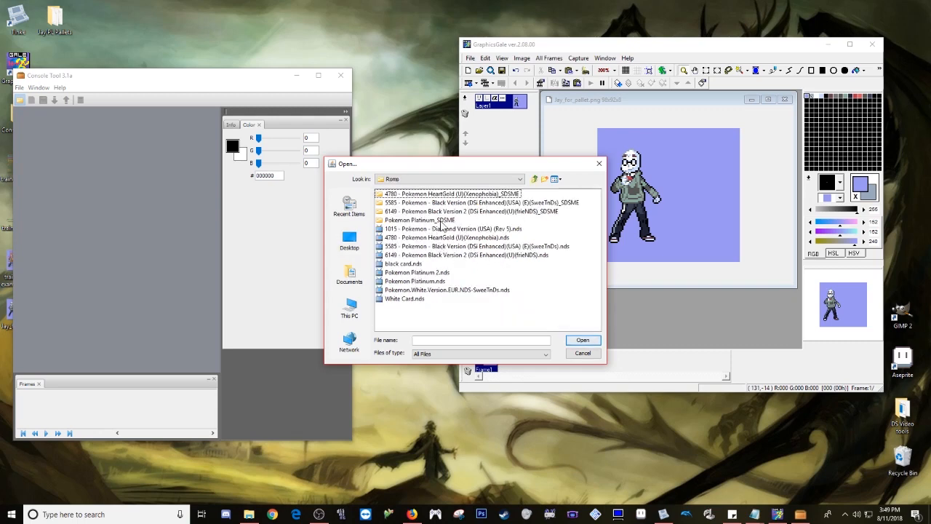
double_click(434, 281)
drag(176, 79, 262, 44)
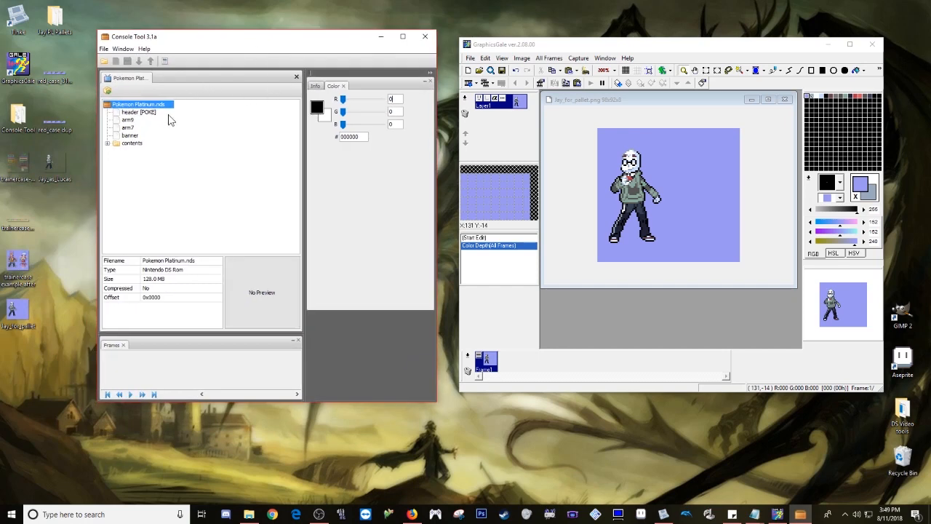
Step: Expand the ROM's contents and graphic folders and open the trainer_case.narc archive
double_click(135, 144)
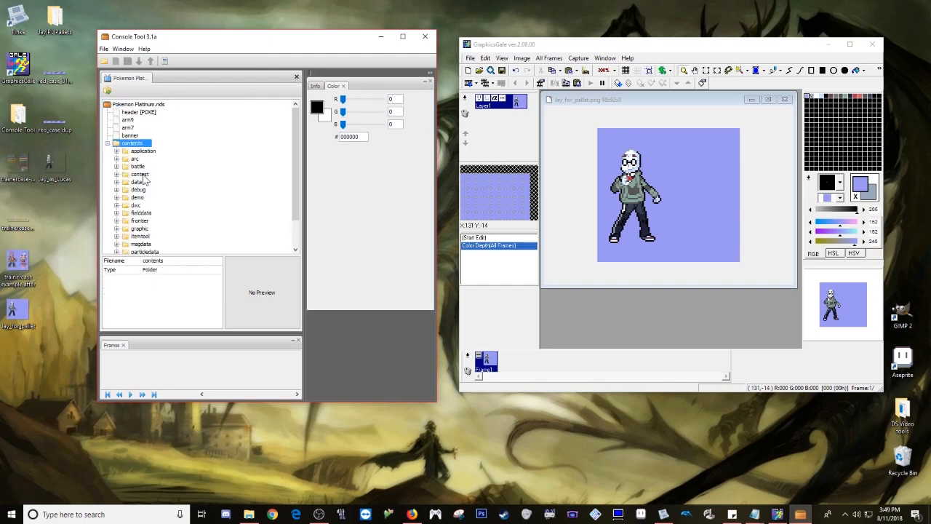
scroll(143, 176, down, 2)
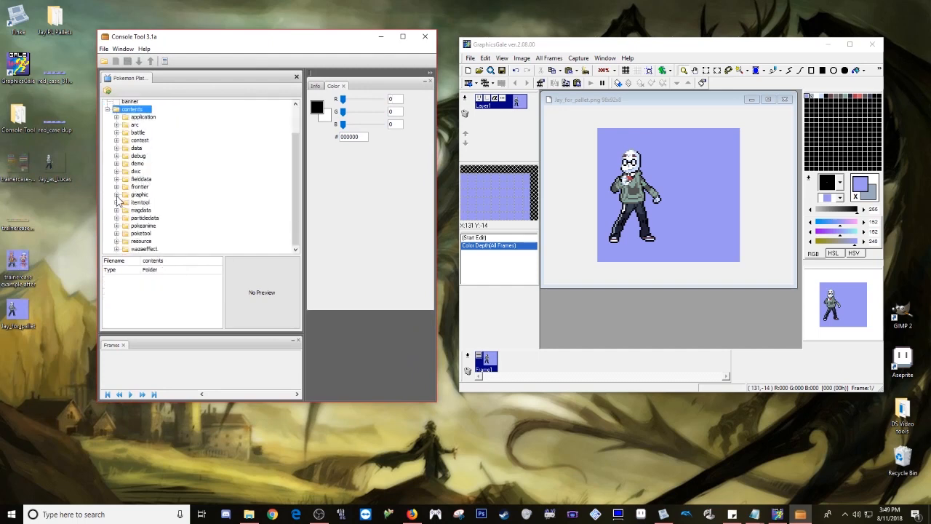
click(117, 195)
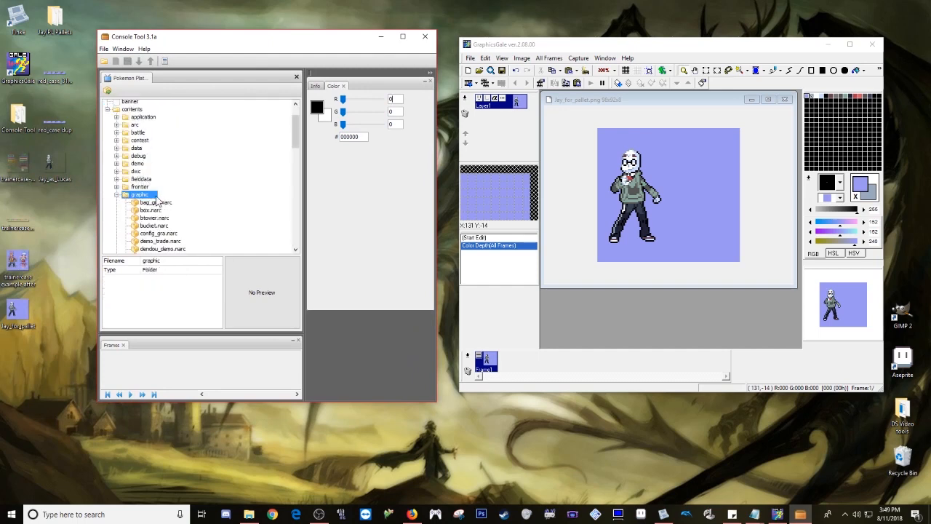
scroll(156, 202, down, 10)
scroll(160, 204, down, 5)
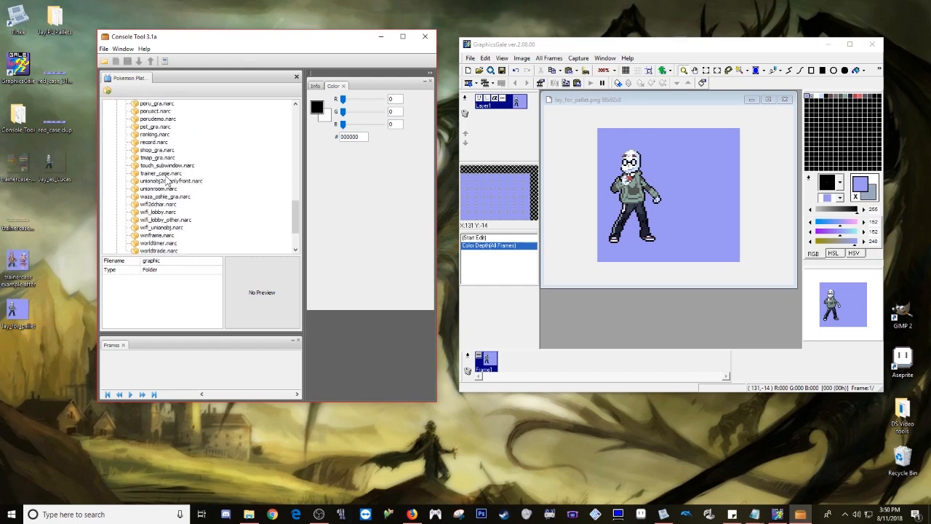
click(164, 175)
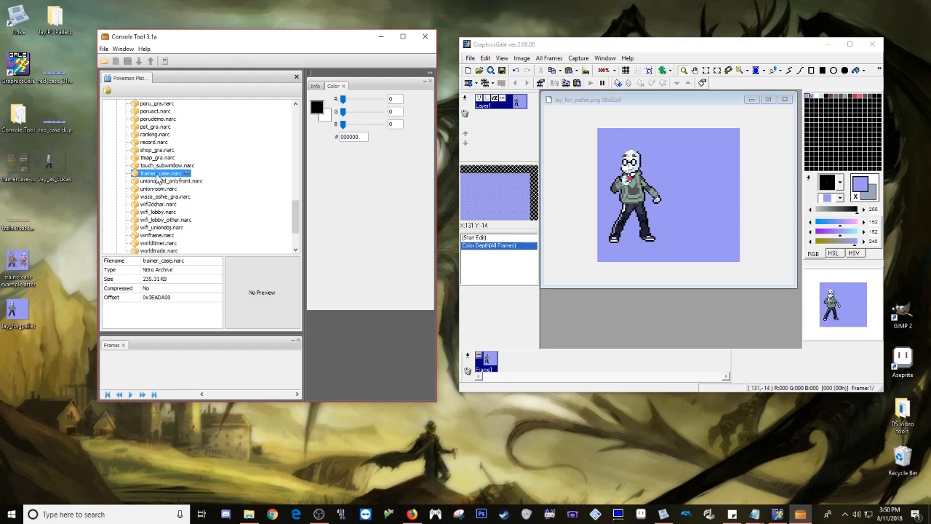
double_click(158, 178)
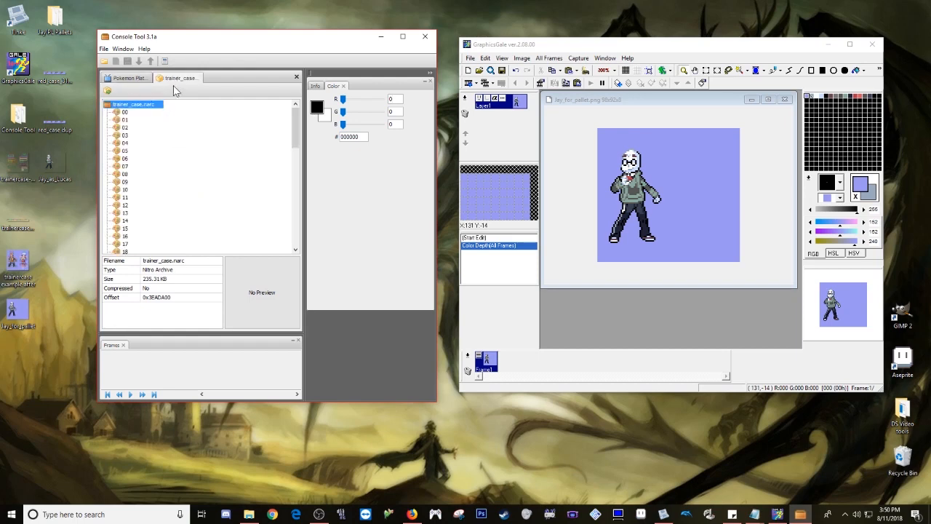
Step: Look through the files in trainer_case.narc and open palette file 00
scroll(131, 129, down, 2)
scroll(133, 135, down, 4)
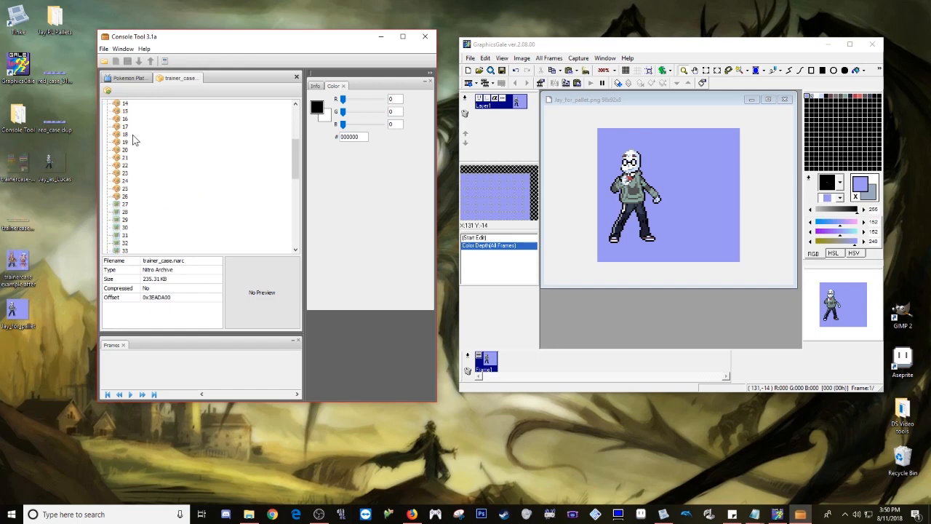
scroll(139, 147, up, 6)
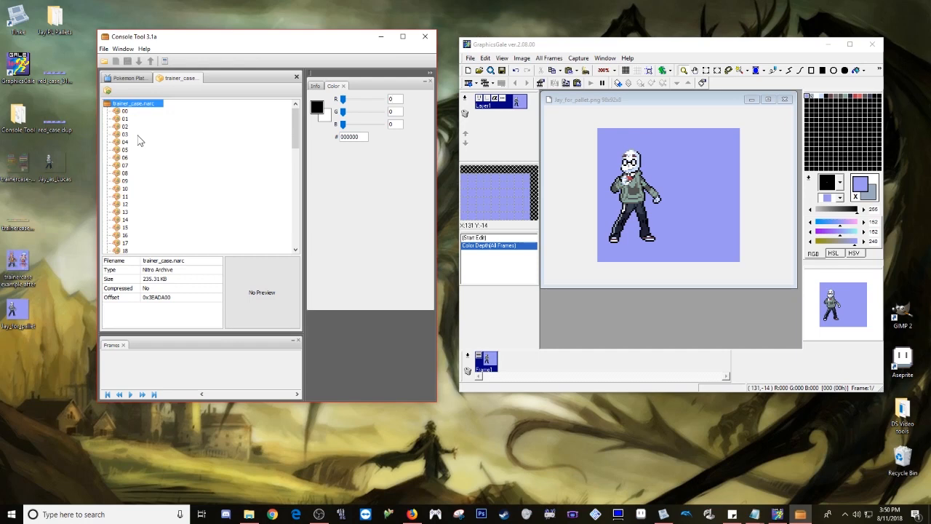
double_click(124, 113)
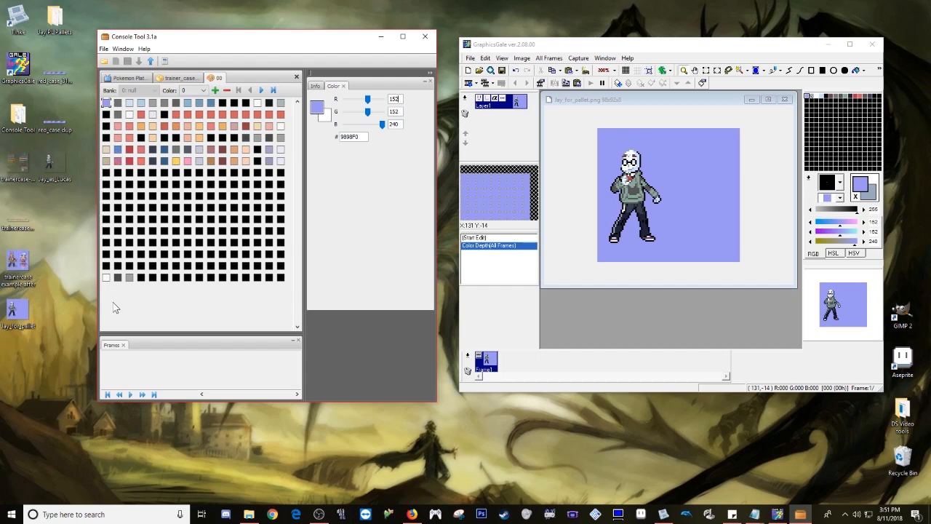
mouse_move(437, 224)
mouse_down()
mouse_move(623, 232)
mouse_move(408, 230)
mouse_move(460, 225)
mouse_move(437, 223)
mouse_up()
Step: Switch to Tinke, view the palette trainer_case_0.RLCN and shift the window so the whole preview can be seen
click(665, 515)
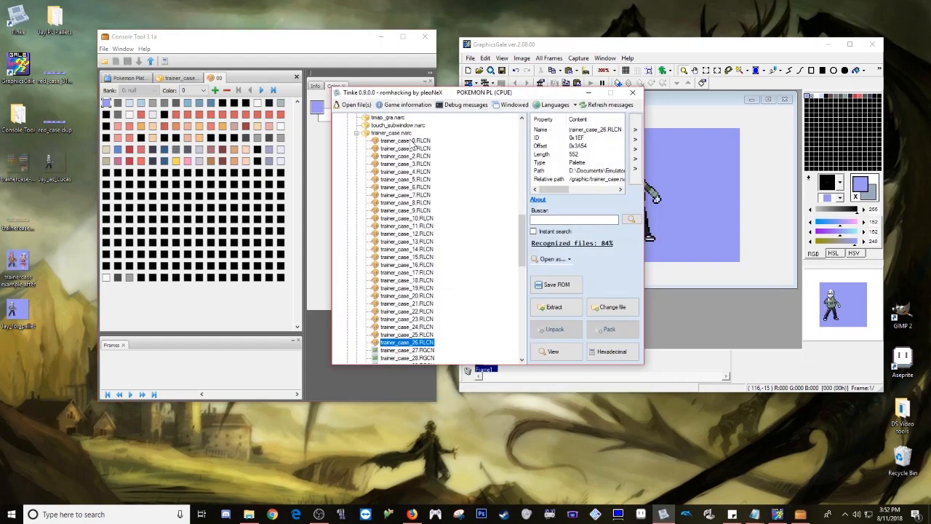
click(407, 141)
click(551, 355)
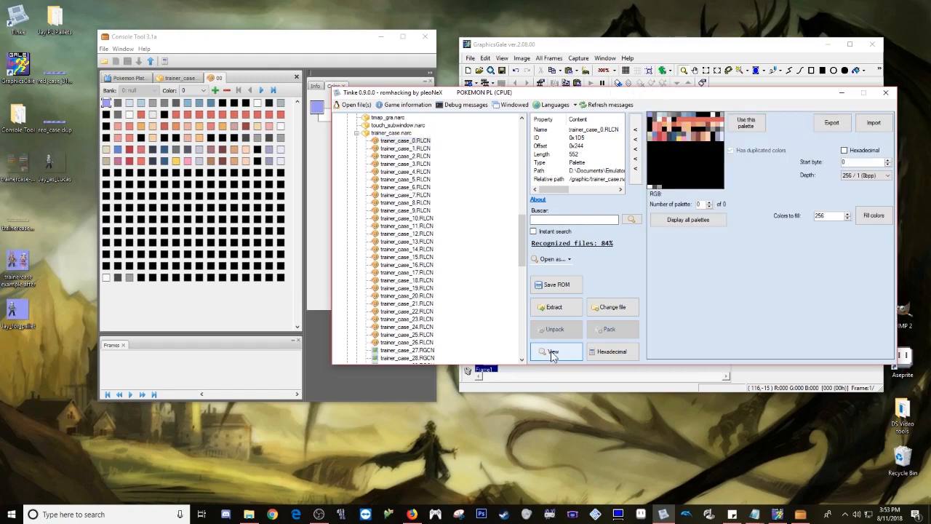
drag(659, 94, 635, 85)
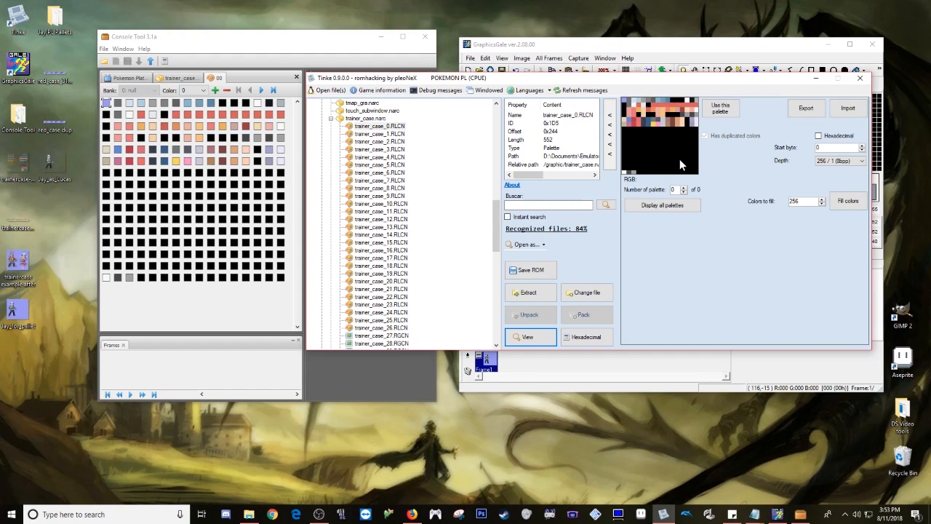
Step: Export the trainer_case_0.RLCN palette to the Desktop as a Portable Network Graphics file
click(806, 108)
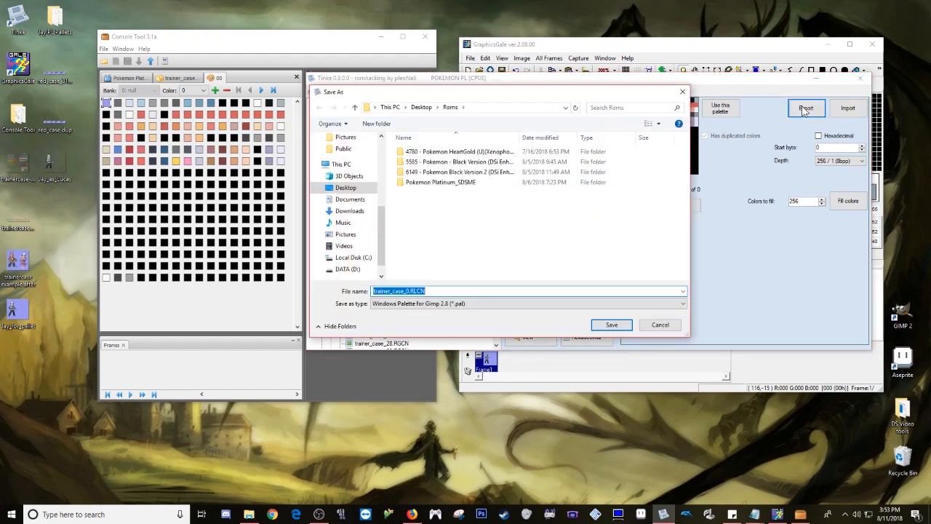
click(454, 304)
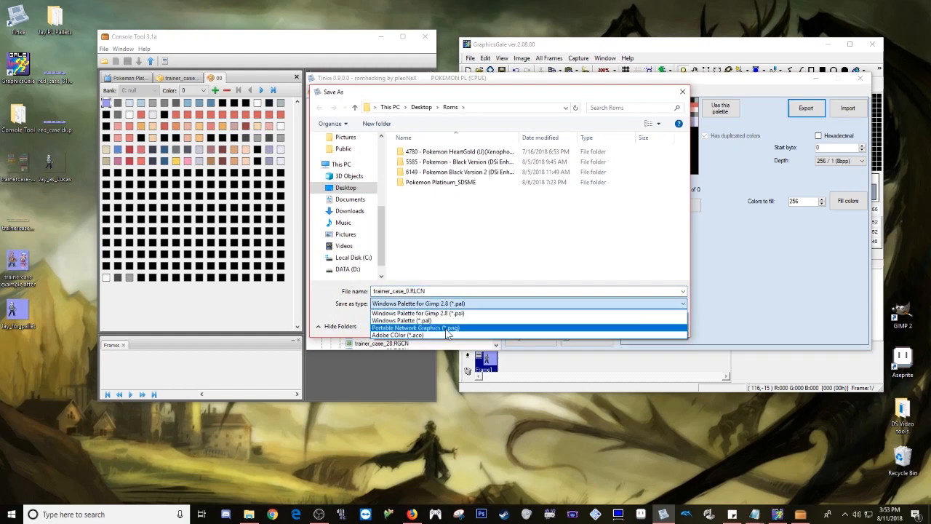
click(448, 328)
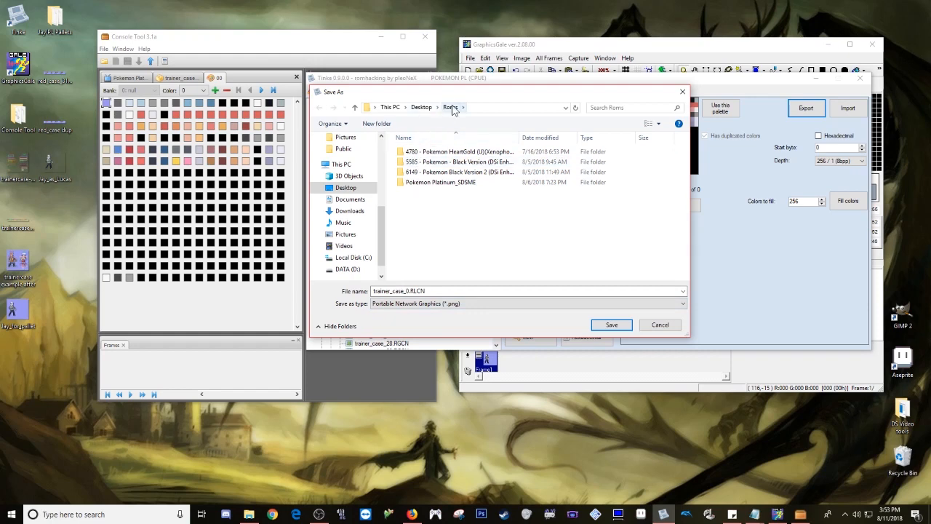
click(422, 108)
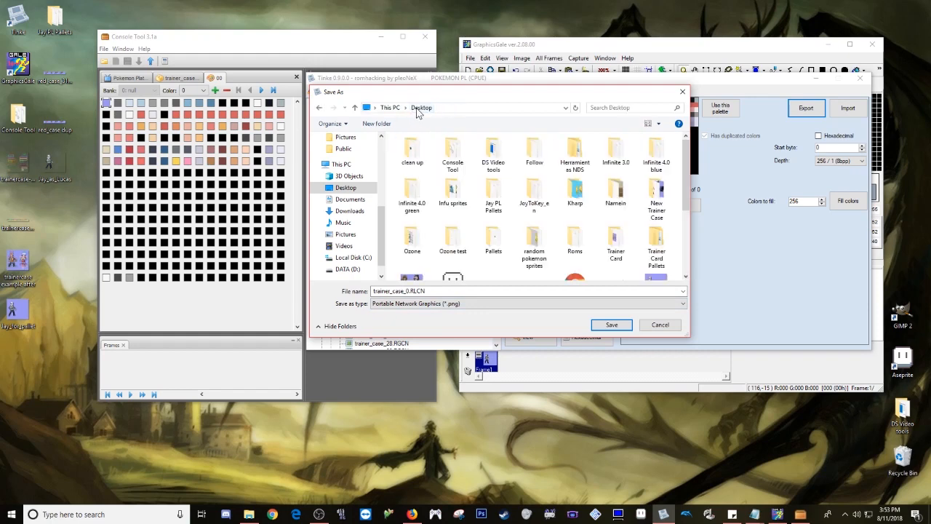
click(611, 324)
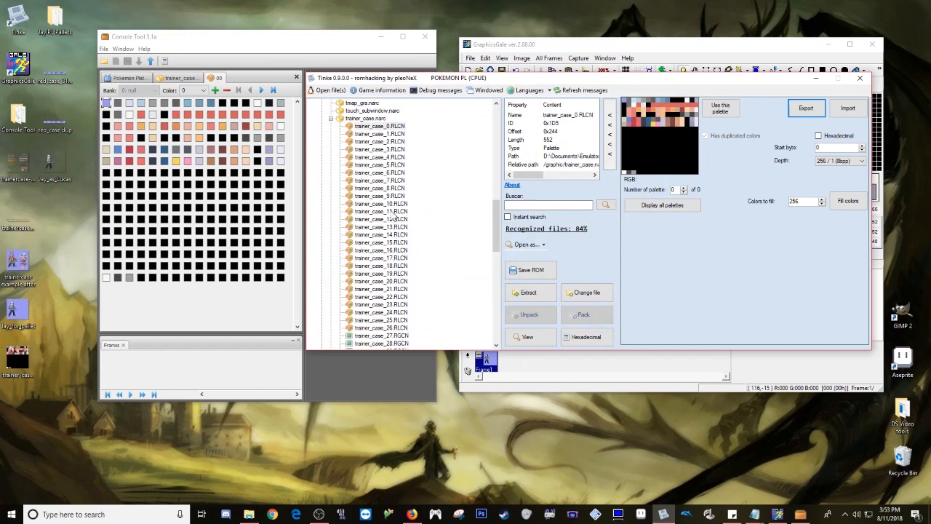
Step: View the tile file trainer_case_31.RGCN and import the exported trainer_case_0 palette PNG into it with the Replace palette option
scroll(398, 186, down, 6)
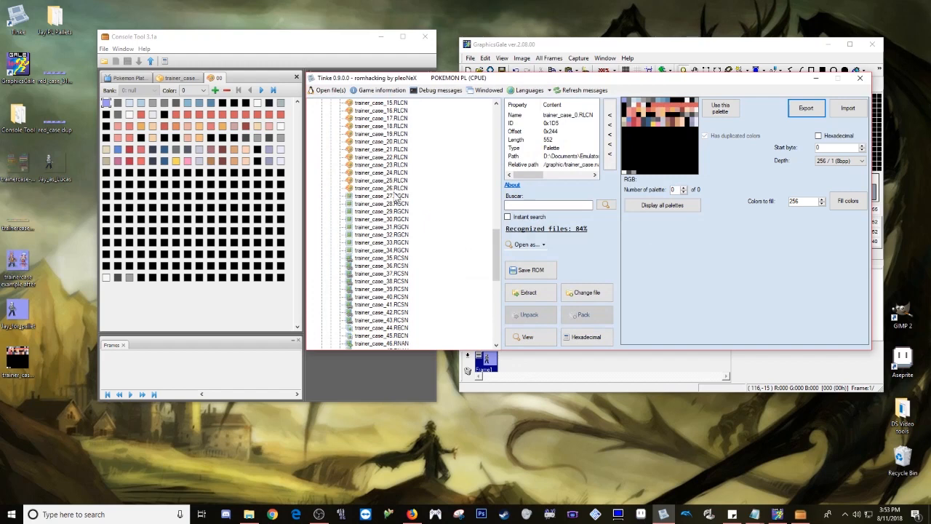
click(400, 229)
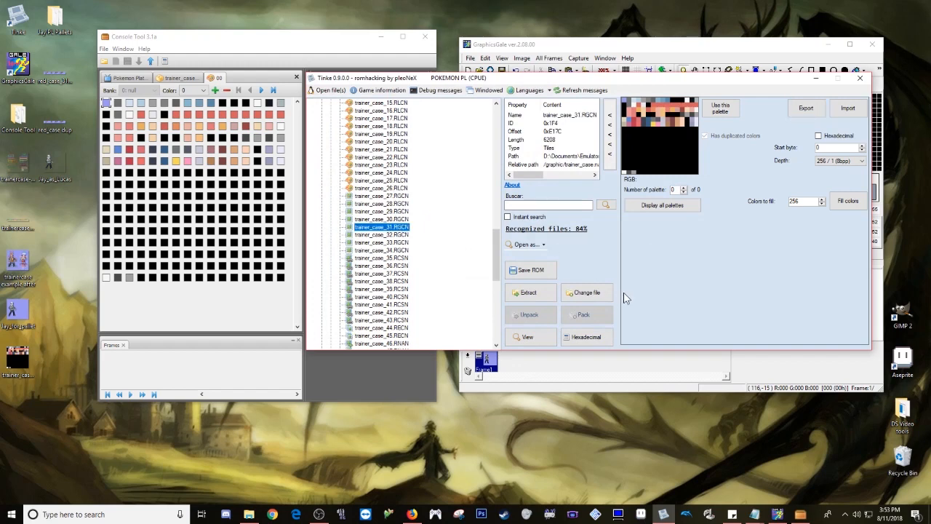
click(517, 335)
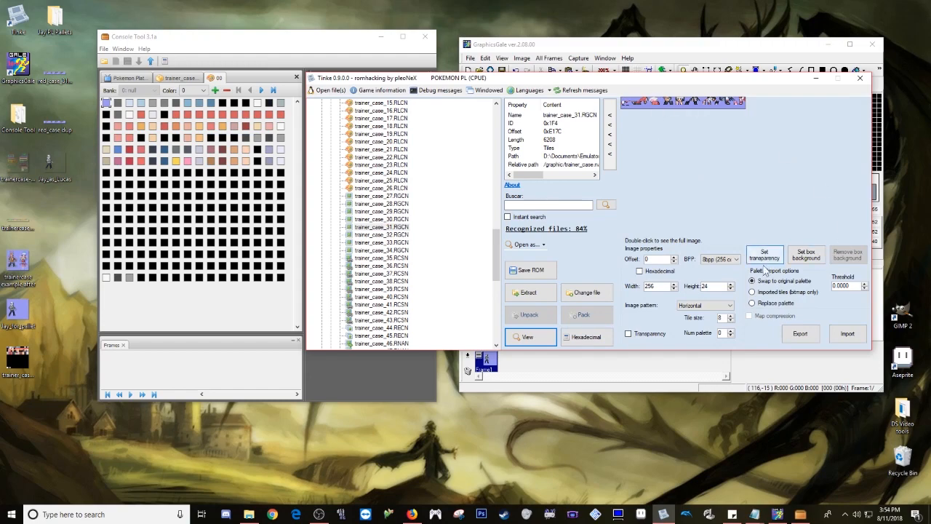
click(751, 303)
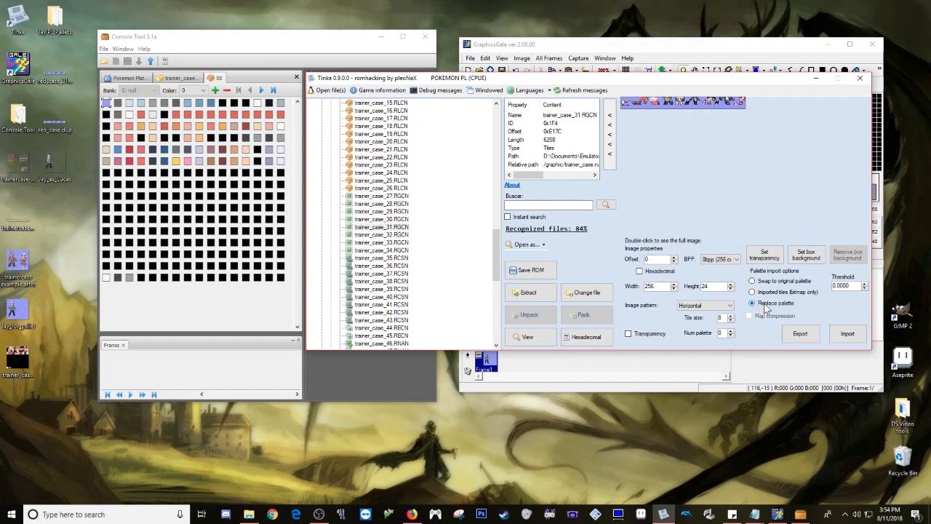
click(846, 334)
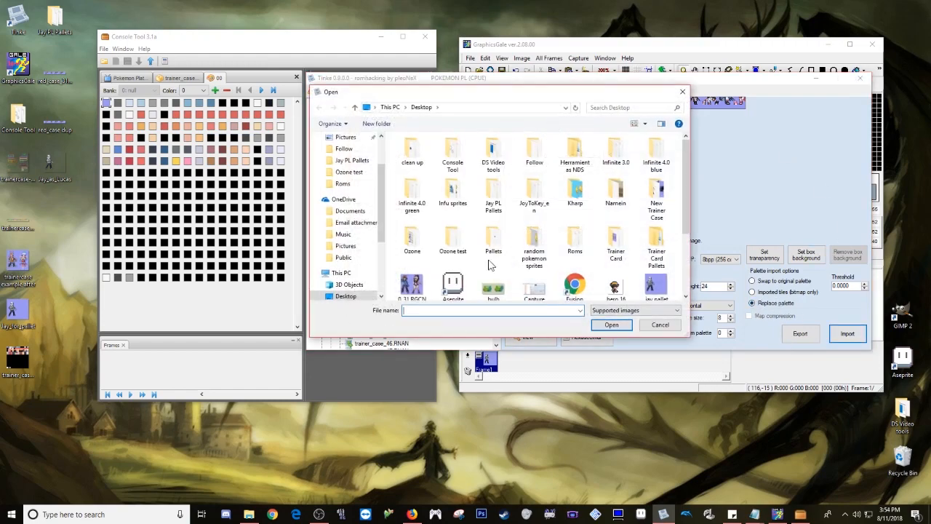
scroll(422, 240, down, 3)
double_click(416, 265)
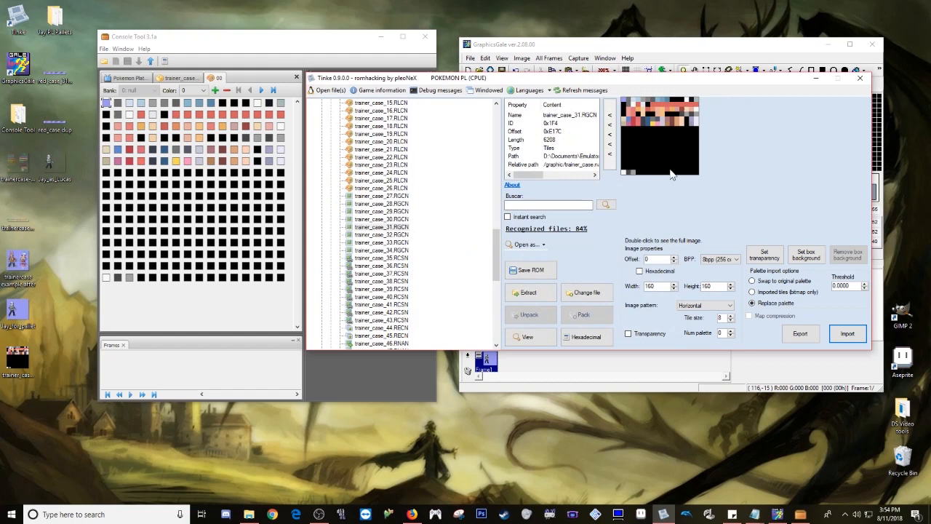
Step: View the palette file trainer_case_0.RLCN and examine its colors after the import
scroll(428, 245, up, 4)
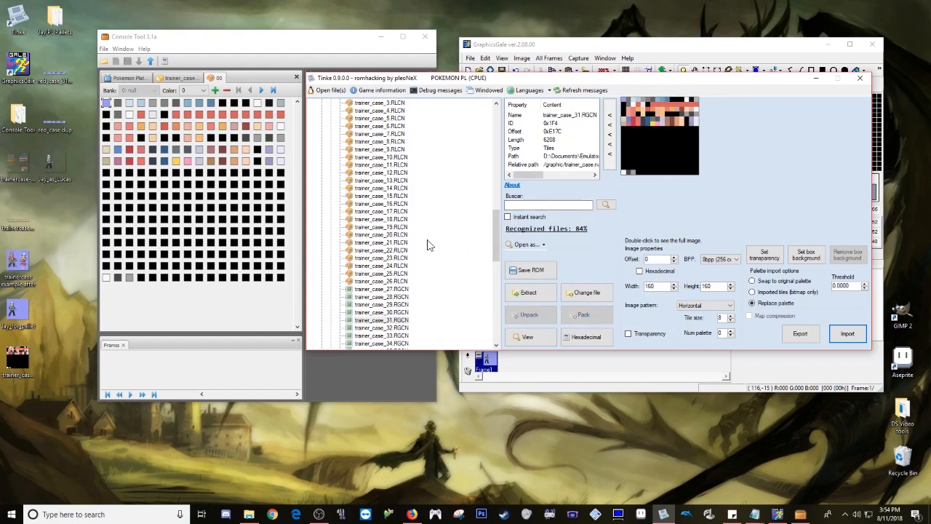
scroll(418, 250, up, 3)
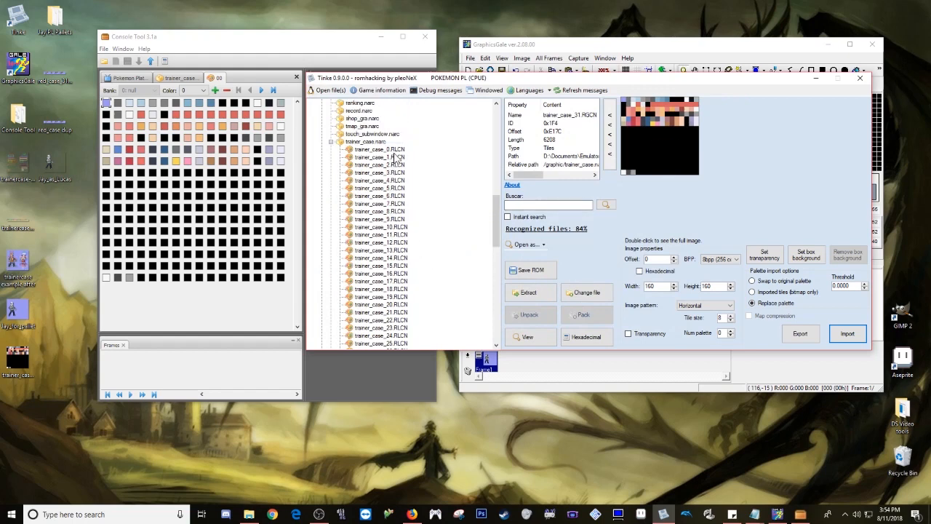
click(397, 149)
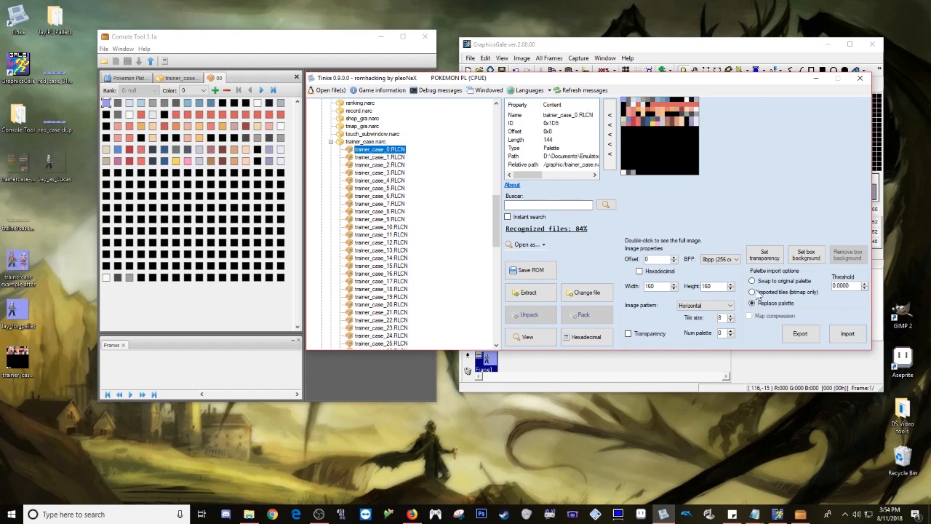
click(530, 337)
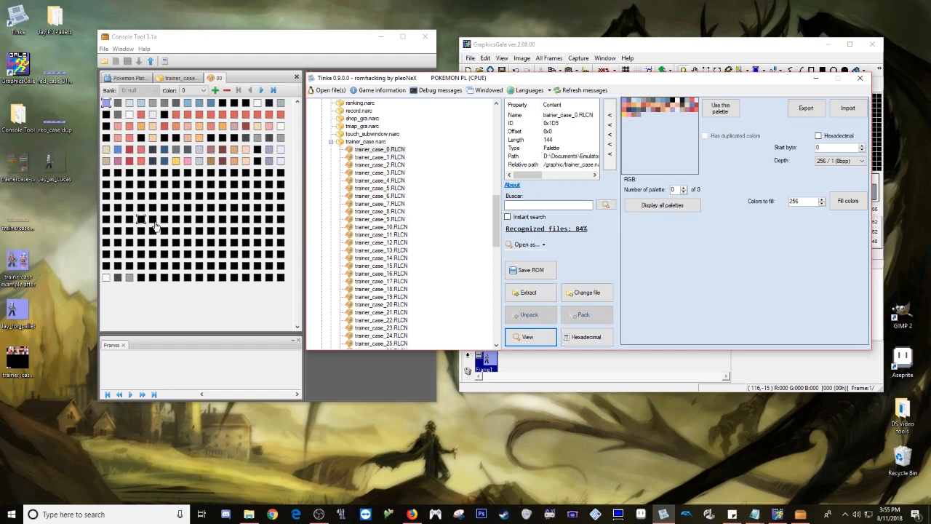
Step: Minimize Tinke and, in Console Tool, set color 65 of palette 00 to RGB 153, 170, 187 from the sprite's palette
click(818, 78)
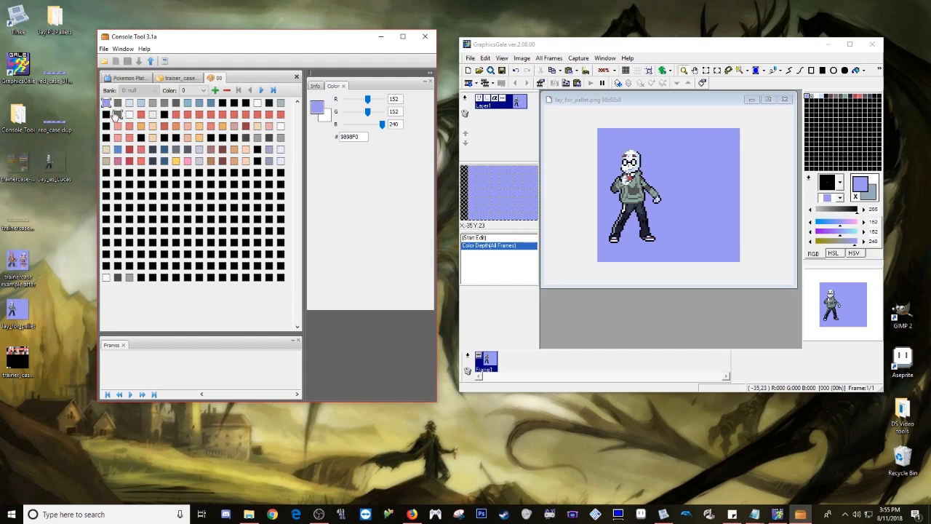
click(119, 151)
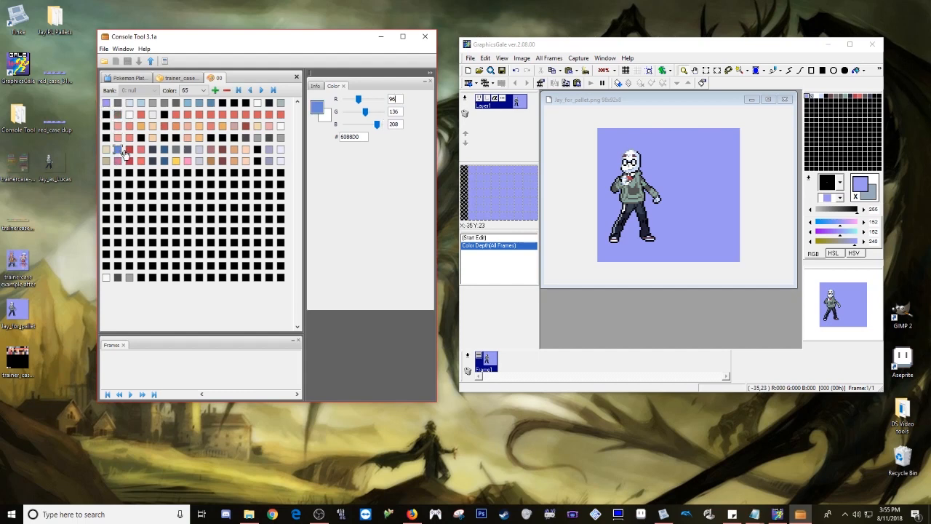
click(812, 97)
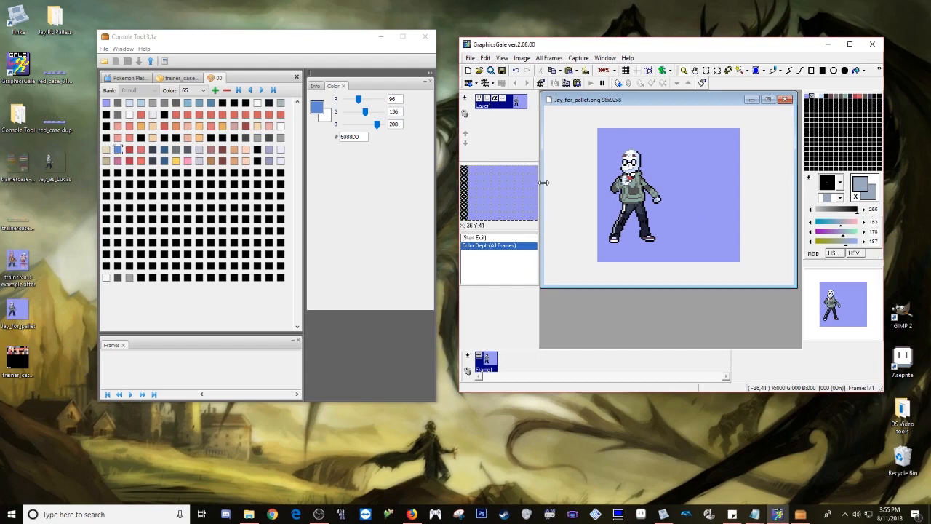
click(392, 99)
double_click(392, 100)
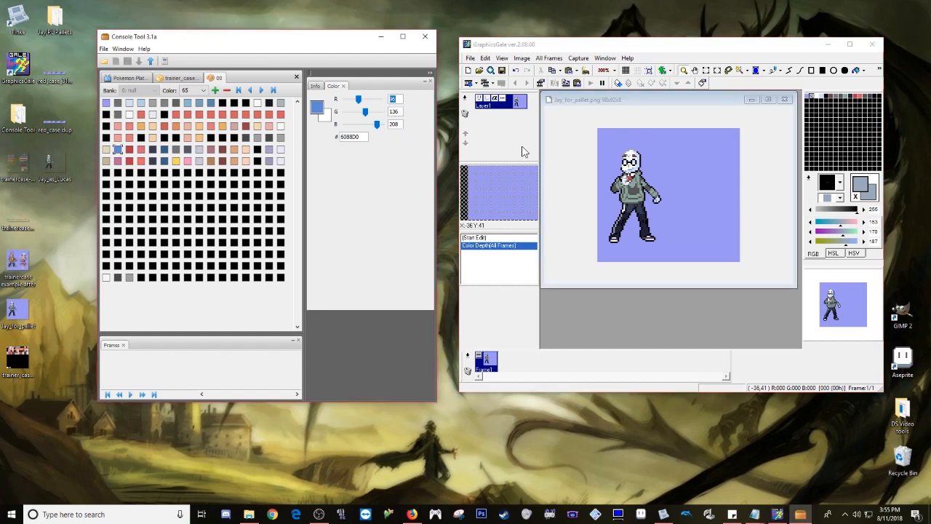
text(153)
double_click(395, 112)
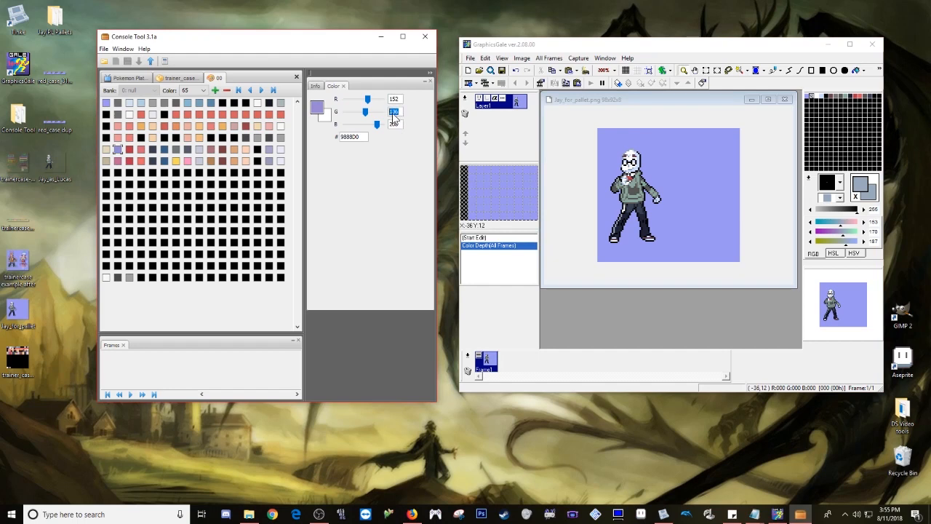
text(170)
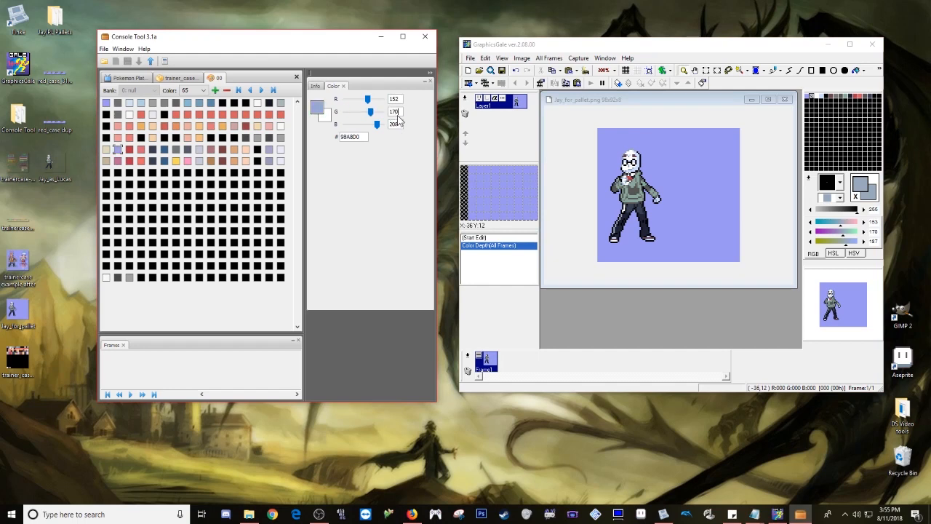
double_click(397, 125)
text(187)
click(363, 137)
Step: Set color 66 to RGB 248, 248, 248 to match the white in the sprite's palette
click(130, 150)
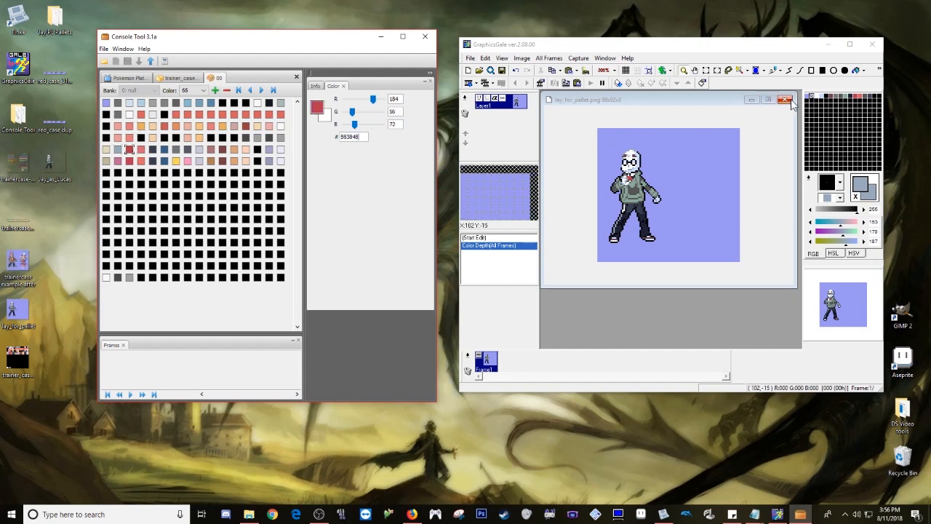
click(818, 99)
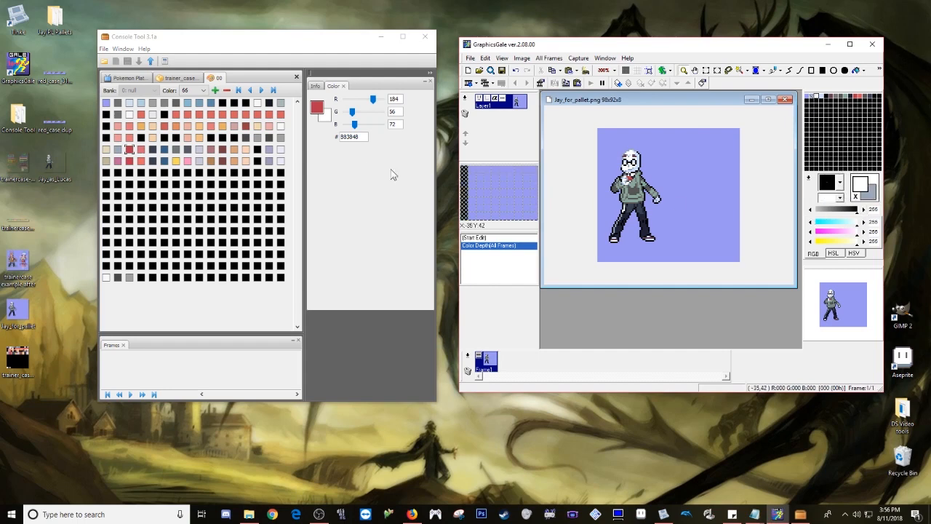
drag(375, 103, 384, 124)
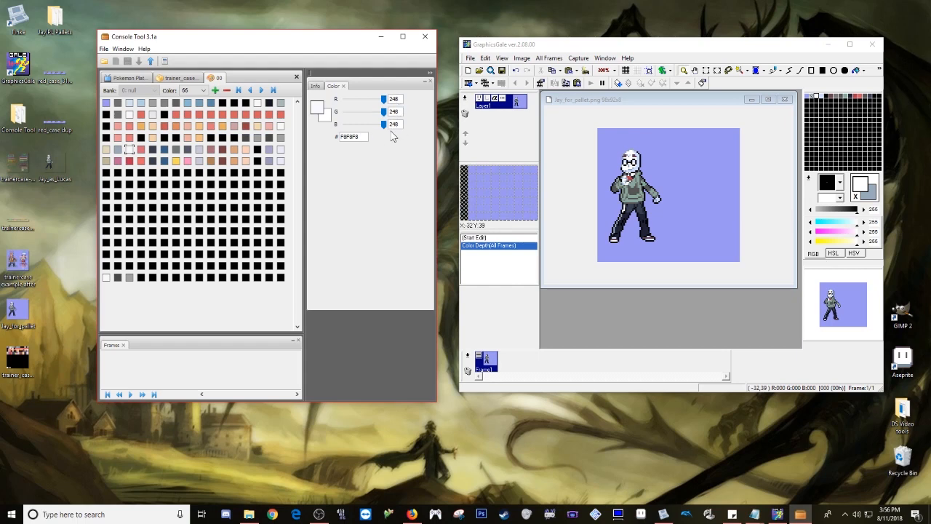
Step: Set color 67 to the sprite's light blue, entering RGB 204, 221, 255
click(142, 150)
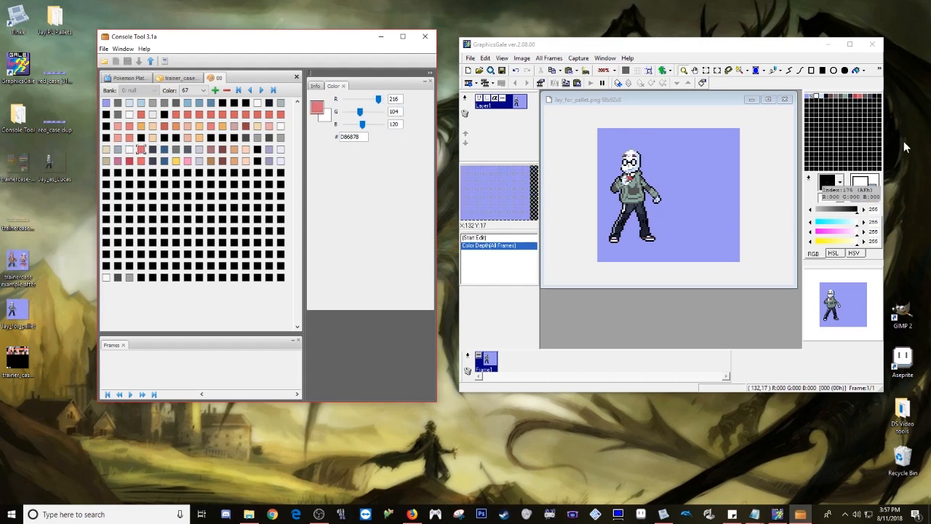
click(823, 102)
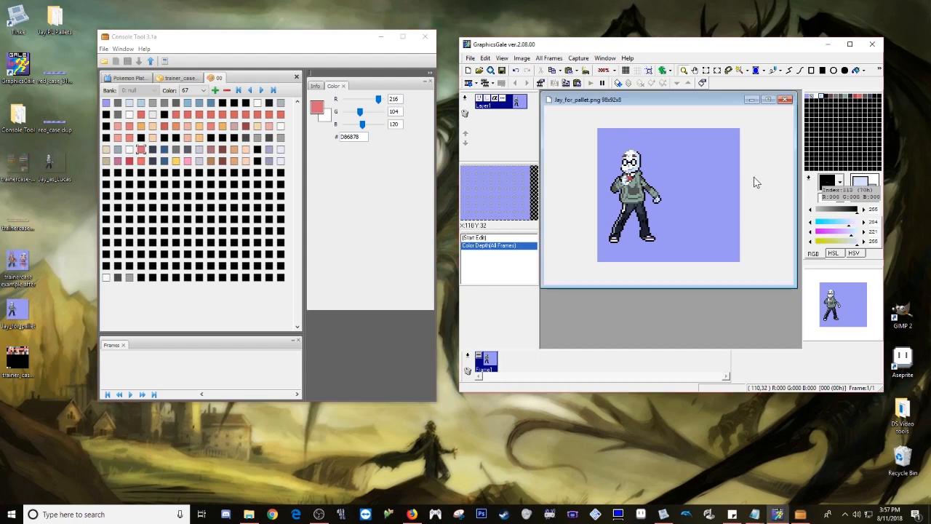
double_click(393, 99)
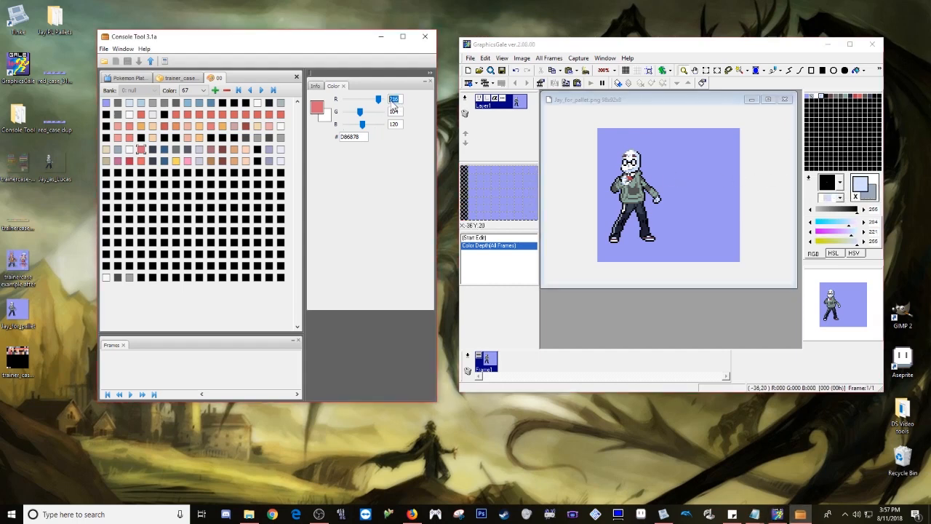
text(204)
double_click(392, 113)
text(216)
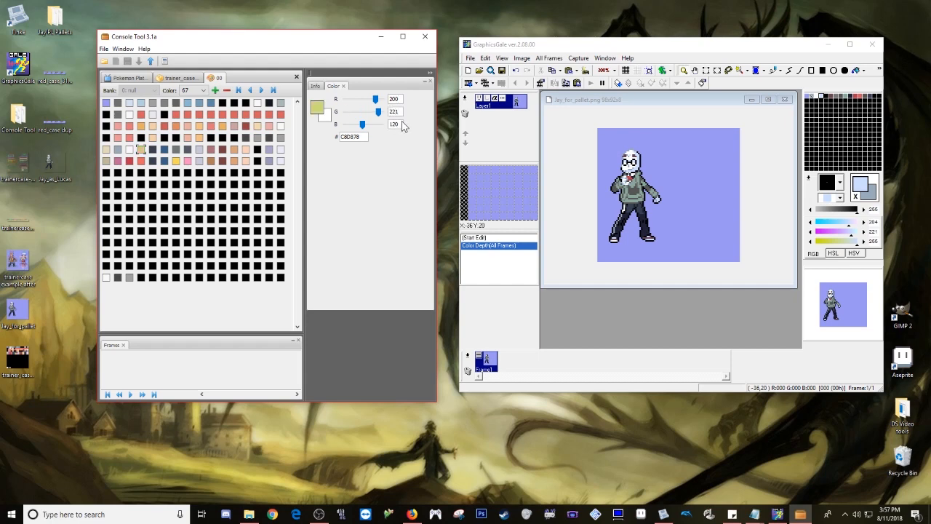
double_click(394, 125)
text(255)
Step: Set color 68 to black, RGB 0, 0, 0, from the sprite's palette
click(153, 149)
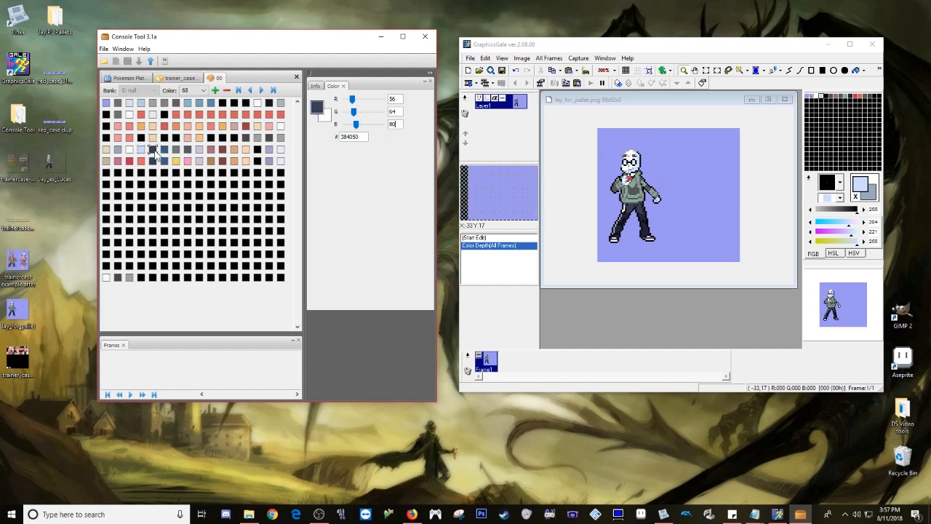
click(827, 96)
double_click(392, 99)
text(0)
double_click(392, 112)
text(0)
double_click(392, 124)
text(0)
Step: Match colors 69 to 72 to the corresponding sprite palette colors, entering a blue value of 153 for color 72
click(165, 149)
click(836, 97)
click(176, 149)
double_click(392, 112)
click(188, 149)
click(842, 98)
click(846, 96)
click(200, 149)
double_click(392, 125)
text(153)
Step: Match colors 73 to 75 to the next three colors of the sprite's palette
click(211, 149)
click(851, 96)
click(222, 150)
click(855, 97)
click(234, 149)
click(861, 97)
double_click(394, 99)
Step: Set color 76 to RGB 89, 86, 82 from the sprite's palette
click(246, 149)
click(865, 97)
double_click(394, 99)
text(89)
double_click(394, 111)
text(86)
double_click(395, 125)
text(82)
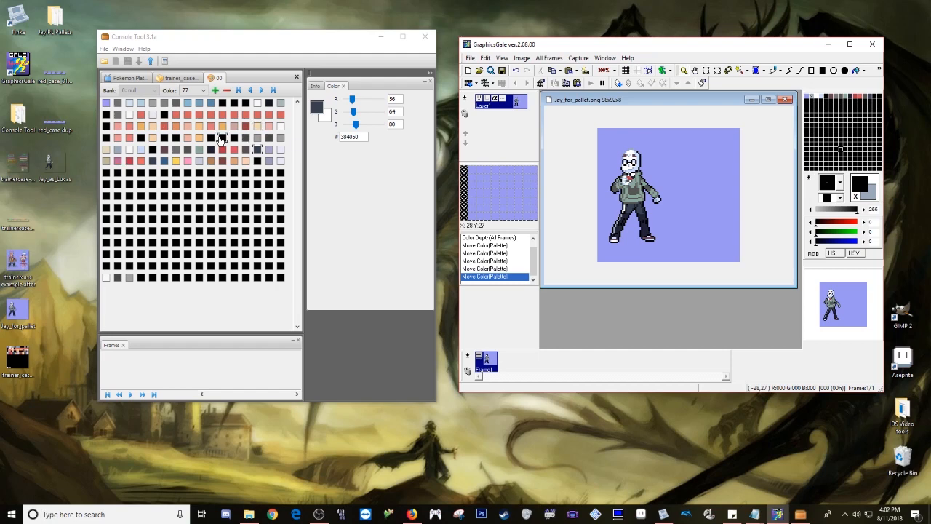
Step: In GraphicsGale, adjust the sprite palette's second color to RGB 152, 168, 184 so it equals Console Tool color 65
click(117, 151)
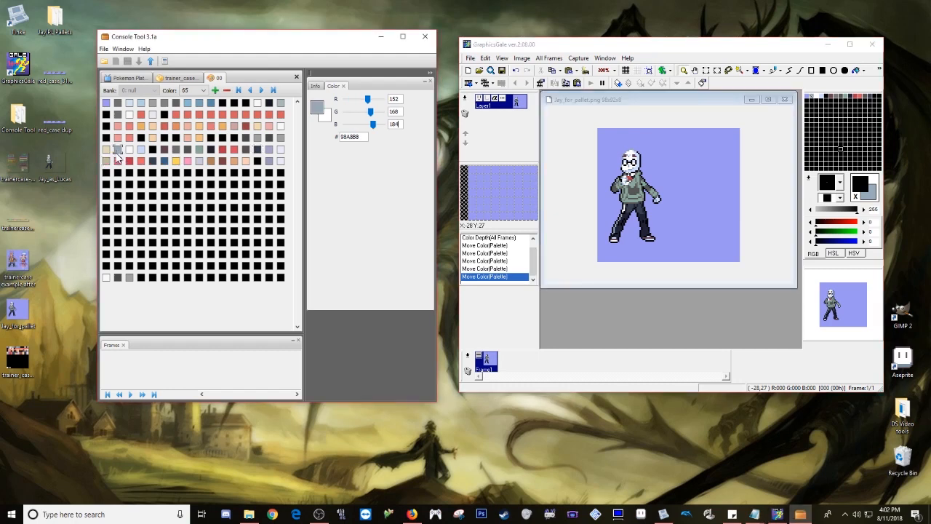
click(813, 98)
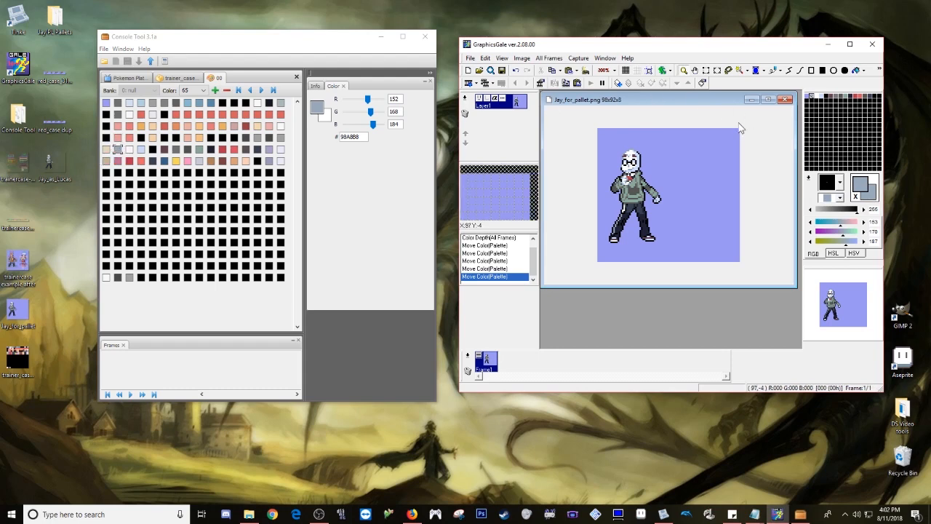
click(812, 223)
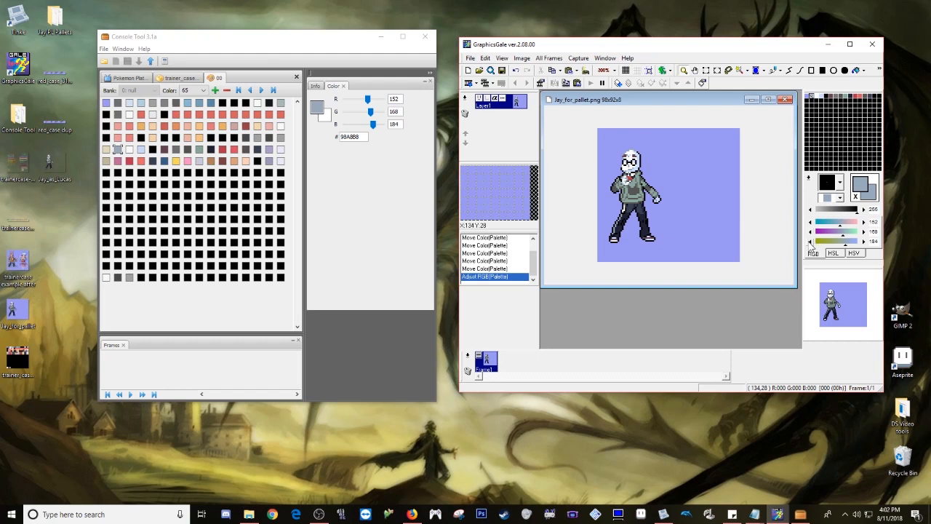
Step: Lower the RGB values of the sprite palette's white to match Console Tool color 66, RGB 248, 248, 248
click(817, 96)
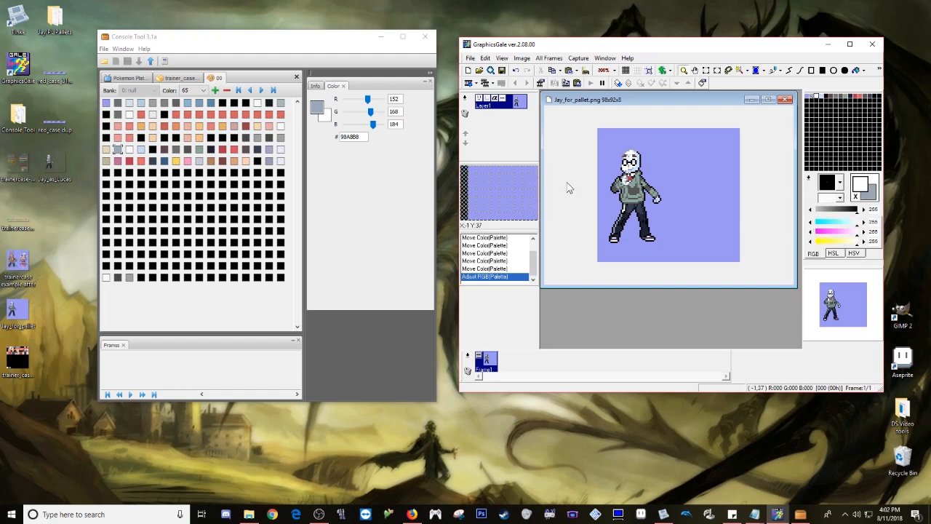
click(128, 150)
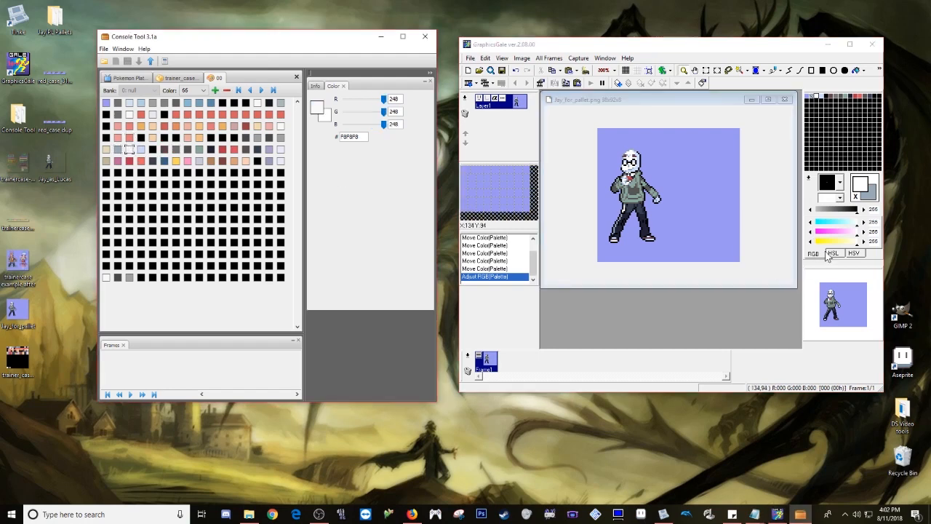
click(810, 222)
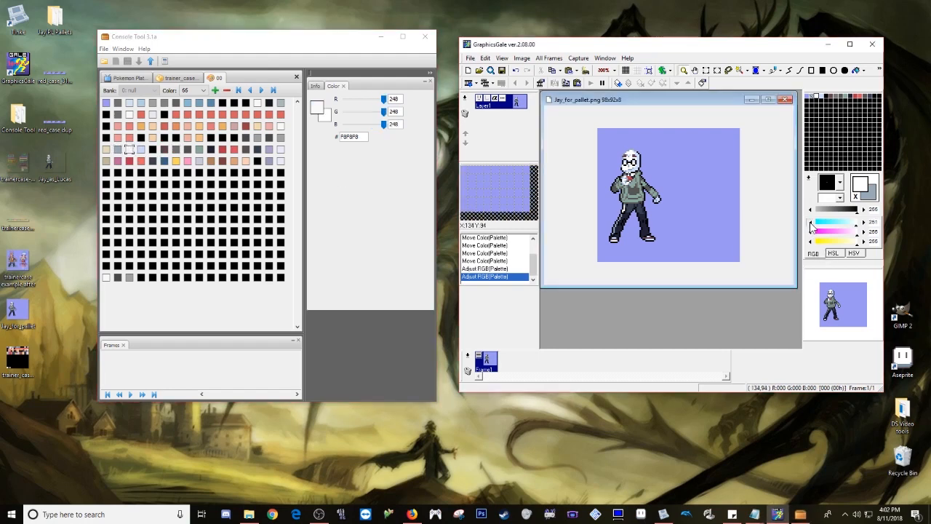
click(810, 232)
click(810, 231)
click(810, 231)
click(810, 241)
mouse_move(856, 241)
mouse_down()
mouse_move(828, 241)
mouse_move(860, 240)
mouse_up()
click(811, 232)
Step: Adjust the RGB values of the next sprite palette colors to match Console Tool colors 67 to 71
click(141, 149)
click(821, 96)
click(164, 149)
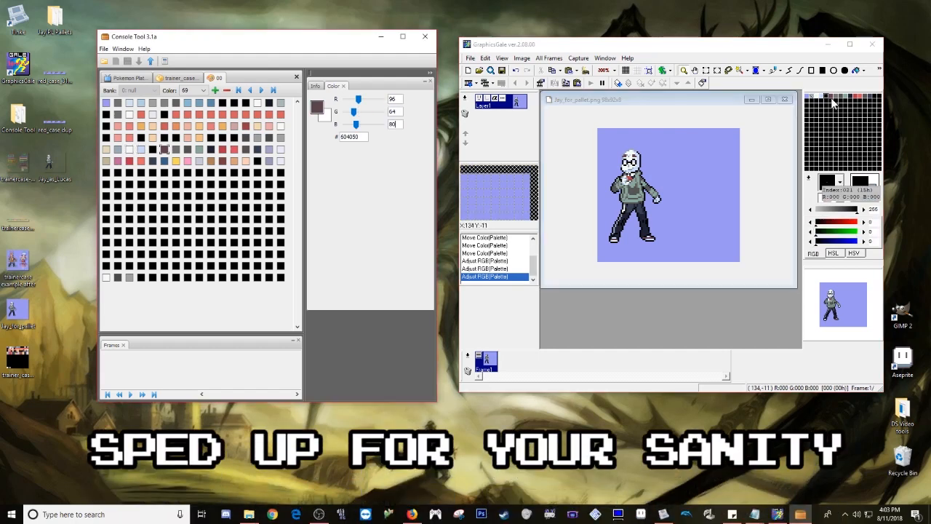
click(176, 149)
click(836, 96)
click(834, 222)
click(188, 150)
click(841, 96)
Step: Adjust the remaining sprite palette colors to match Console Tool colors 72 to 77, with RGB 56, 64, 80 for the last one
click(200, 149)
click(846, 96)
click(211, 149)
click(223, 150)
click(234, 149)
click(860, 96)
click(245, 149)
click(865, 96)
click(258, 149)
click(870, 96)
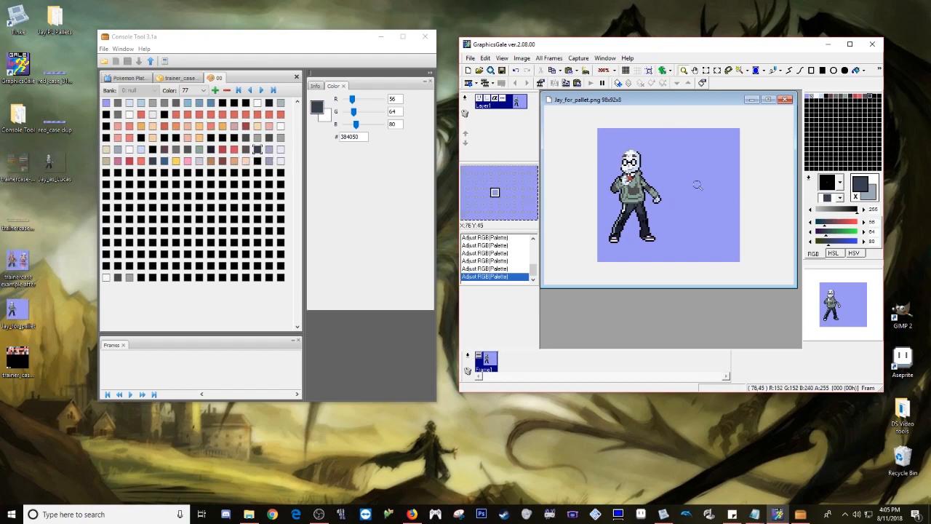
Step: Save the recolored sprite on the Desktop as a PNG named "Jay_for_pallet 2"
click(470, 58)
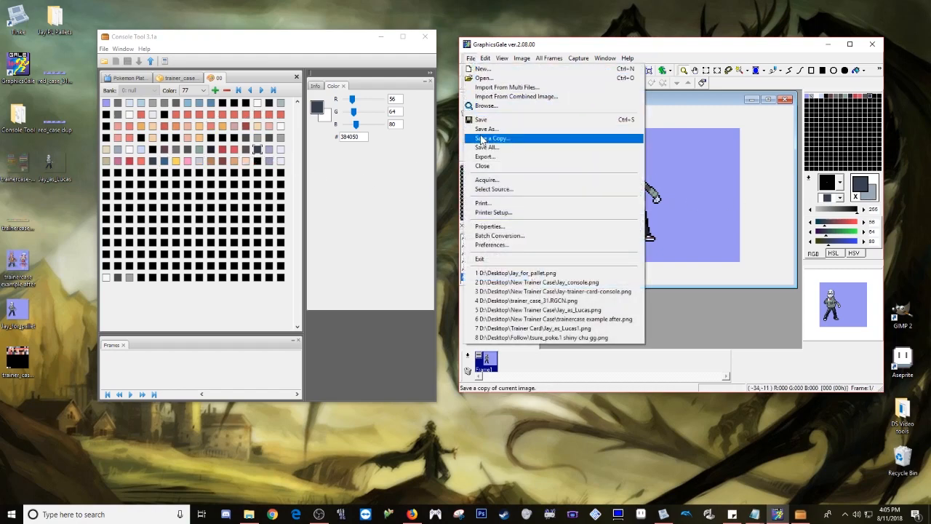
click(486, 140)
click(449, 331)
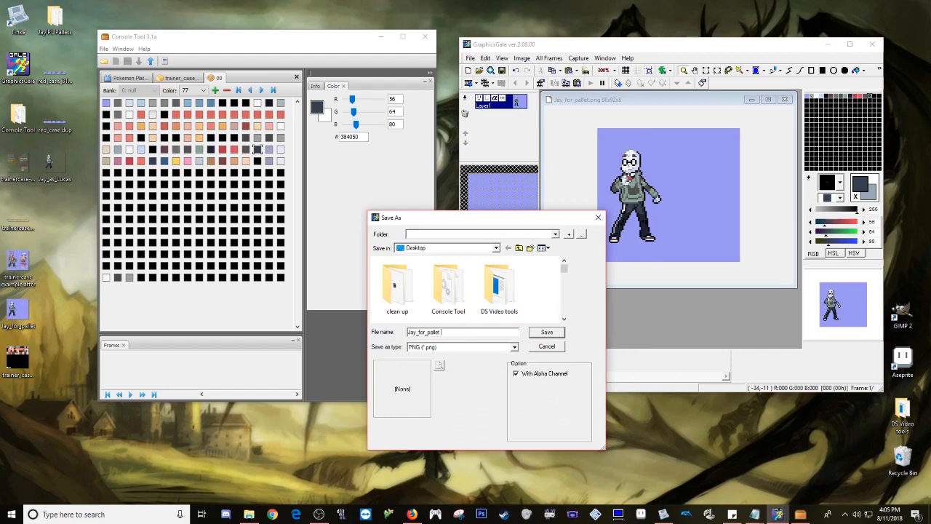
click(553, 333)
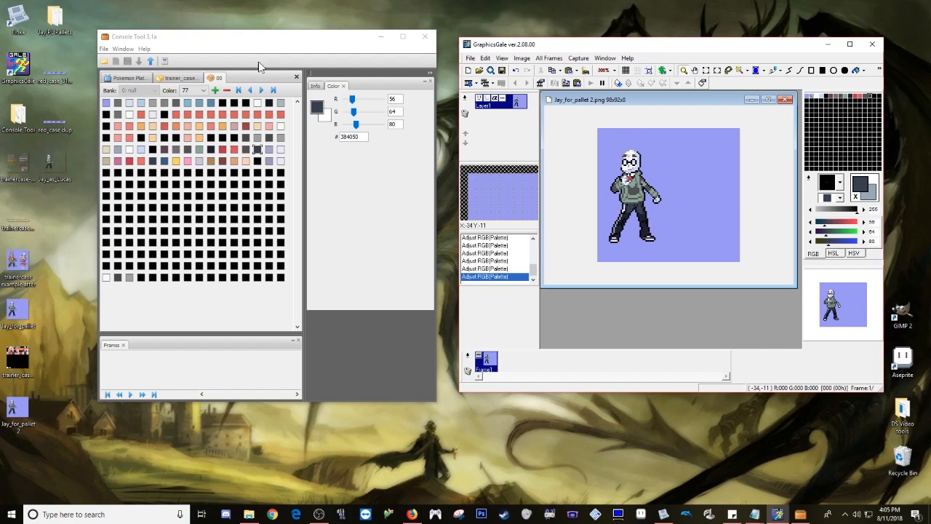
Step: In Console Tool, export the edited palette to the Desktop as the Nitro Color Resource file 00
click(218, 37)
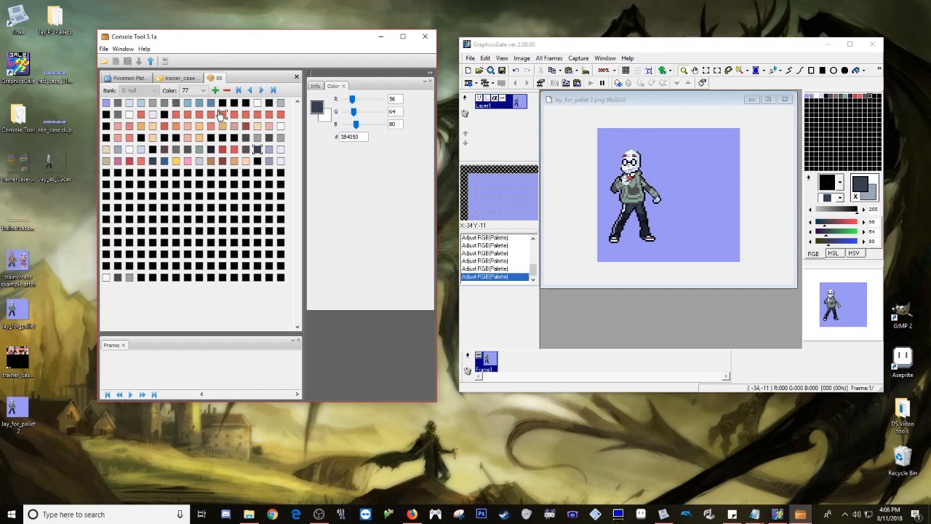
click(116, 49)
mouse_move(104, 49)
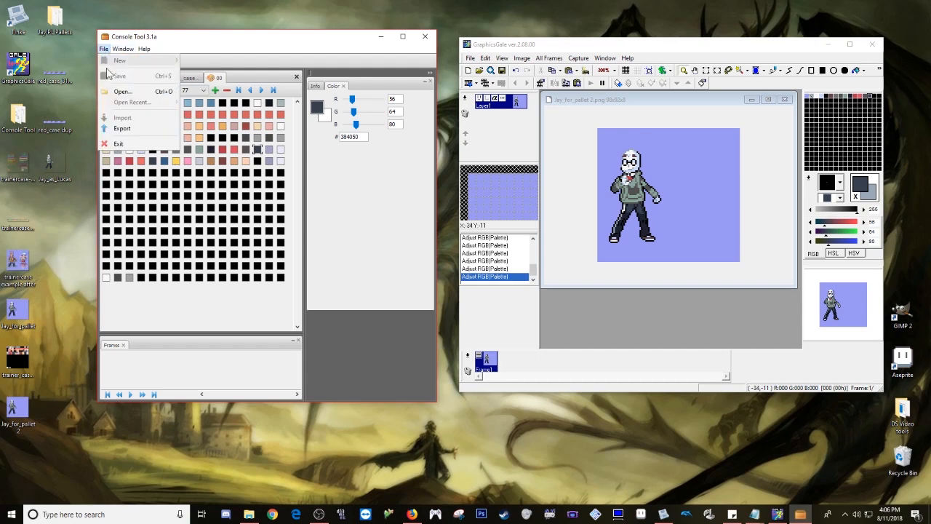
click(121, 128)
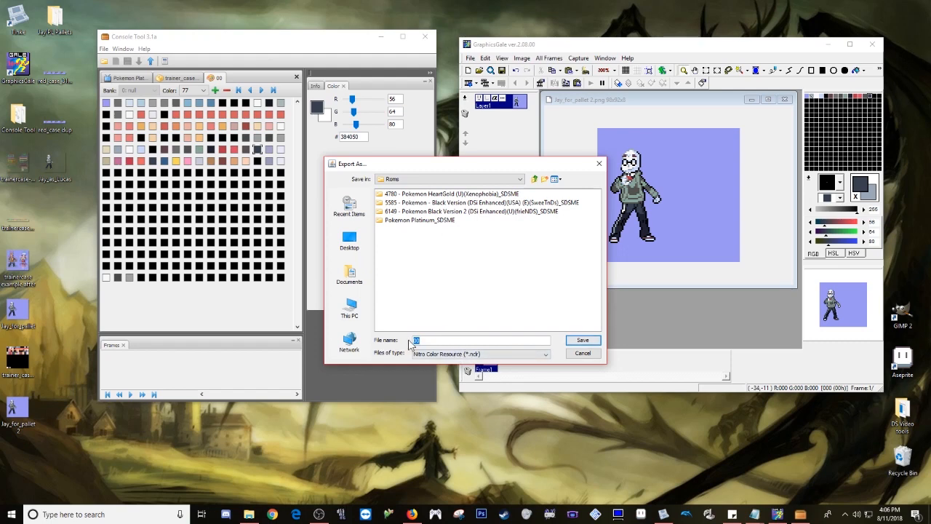
click(580, 346)
click(535, 181)
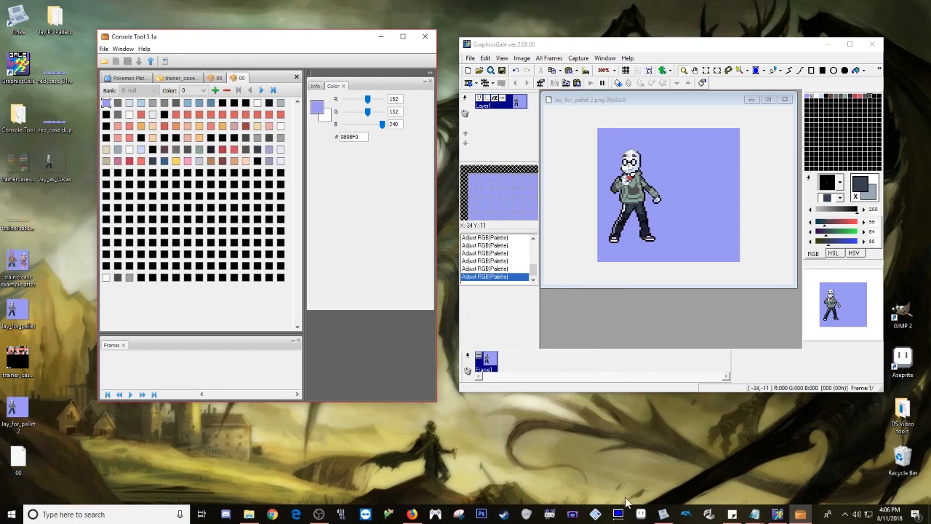
Step: In Tinke, replace trainer_case_0.RLCN in trainer_case.narc with the exported palette file 00 from the Desktop
click(663, 514)
click(380, 149)
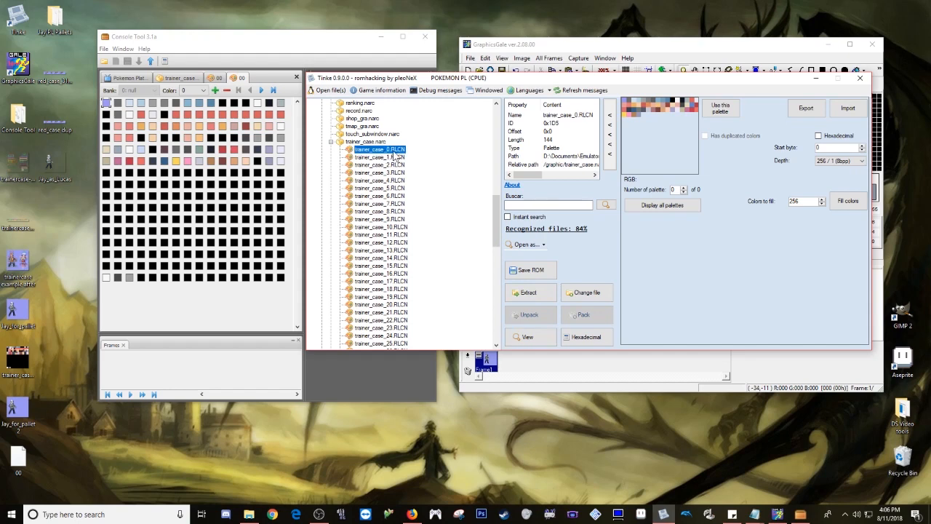
click(587, 294)
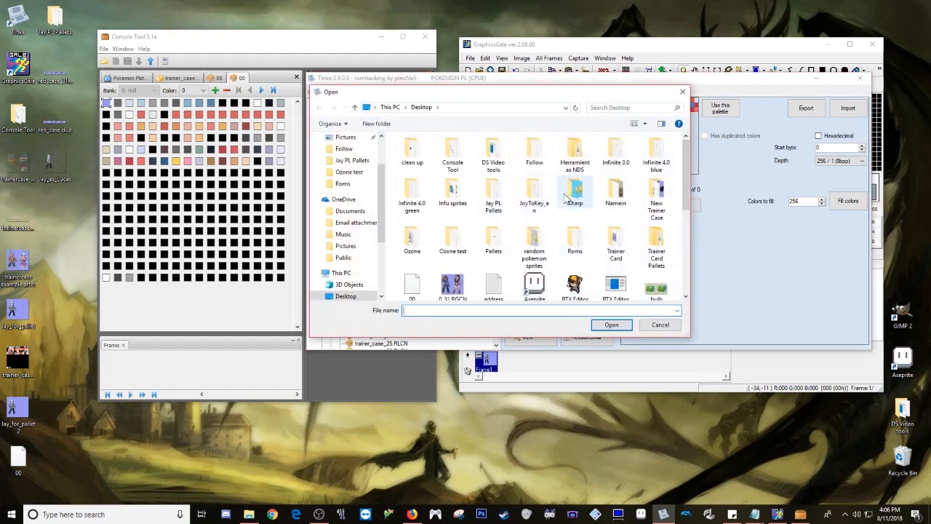
scroll(564, 202, down, 5)
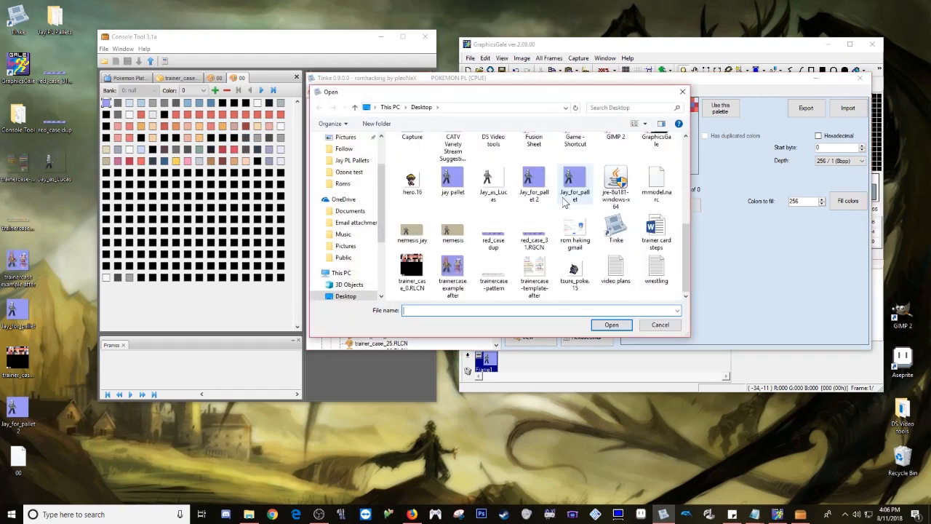
scroll(565, 204, up, 5)
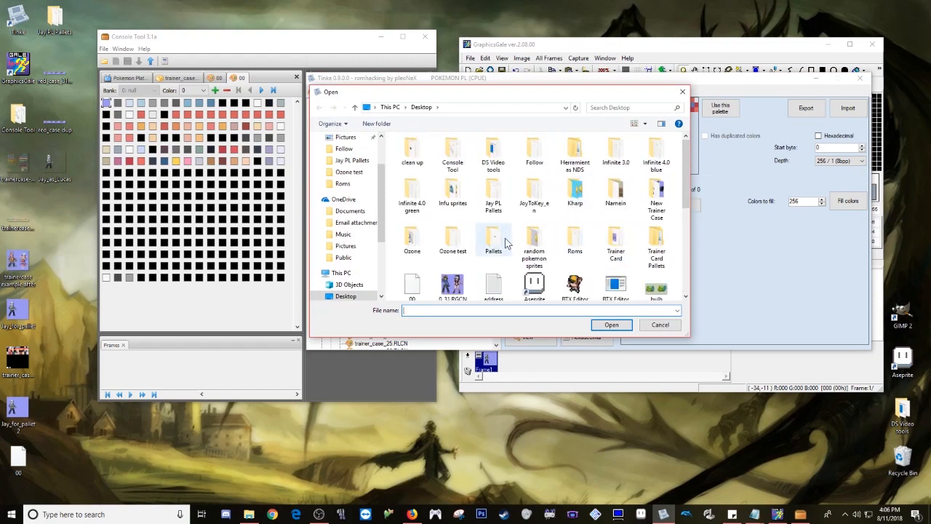
scroll(507, 243, down, 1)
double_click(410, 229)
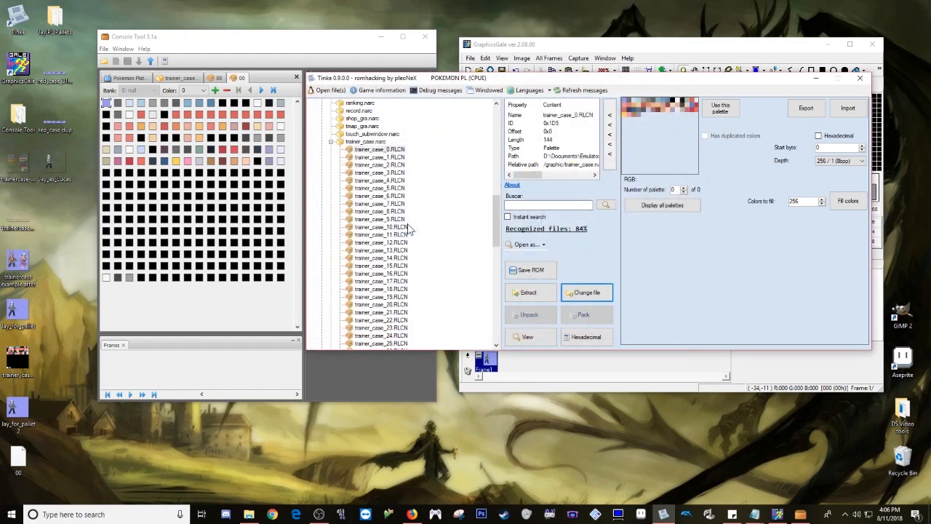
Step: View the replaced trainer_case_0.RLCN palette and open the trainer_case_31.RGCN tiles with it
click(401, 149)
click(524, 338)
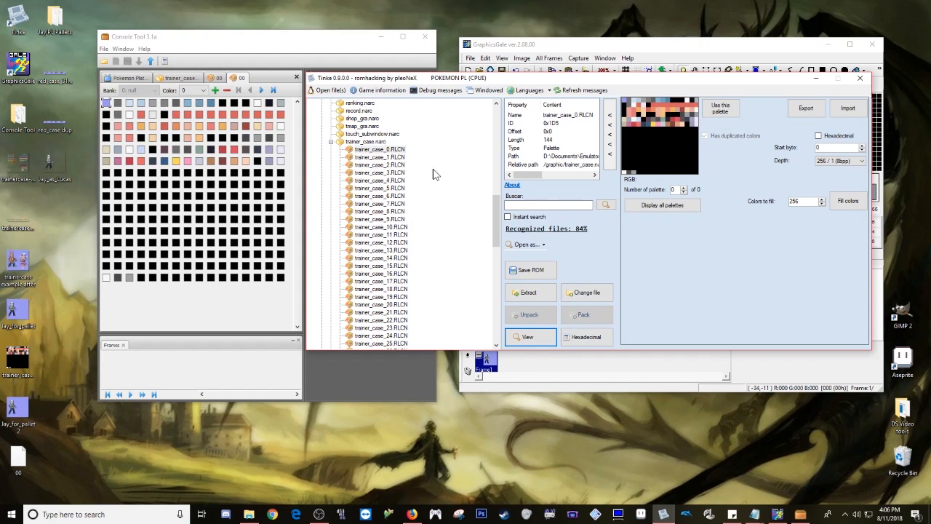
click(398, 151)
scroll(434, 190, down, 3)
scroll(399, 251, down, 1)
click(406, 297)
click(525, 337)
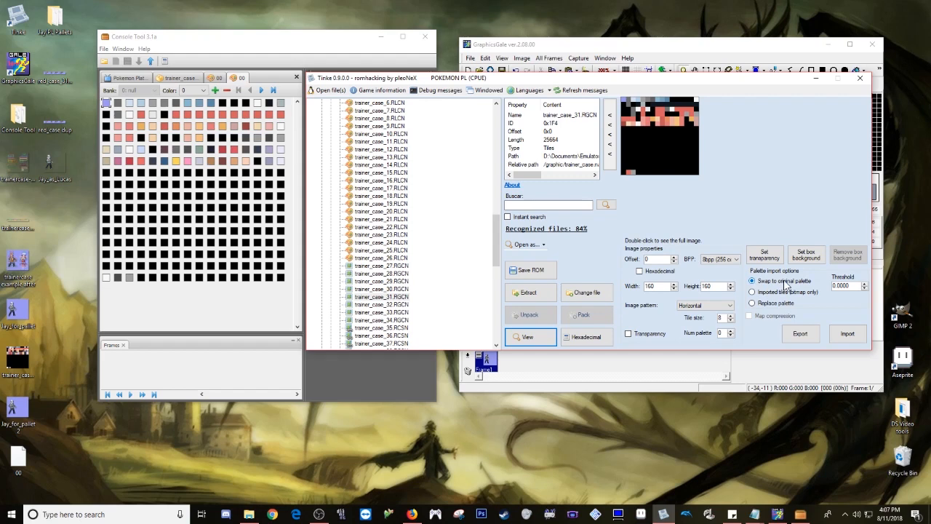
scroll(434, 196, up, 4)
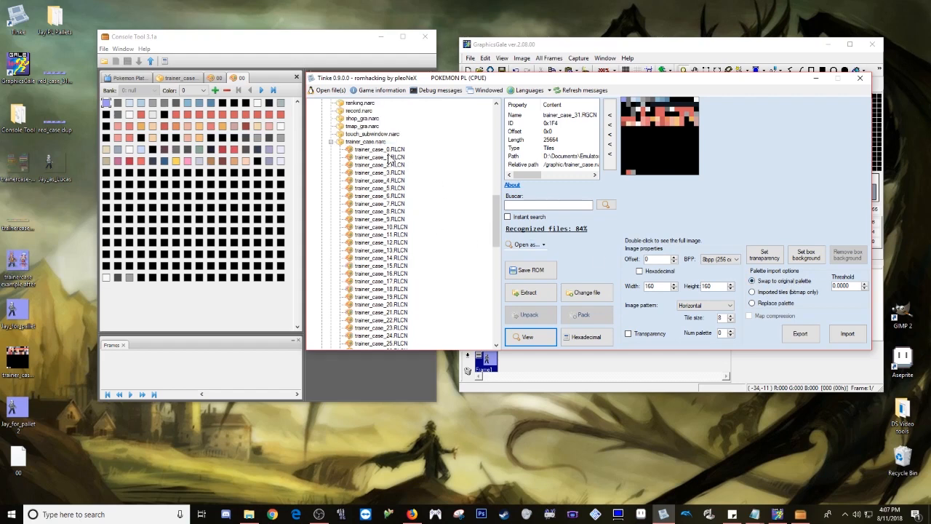
scroll(440, 211, down, 4)
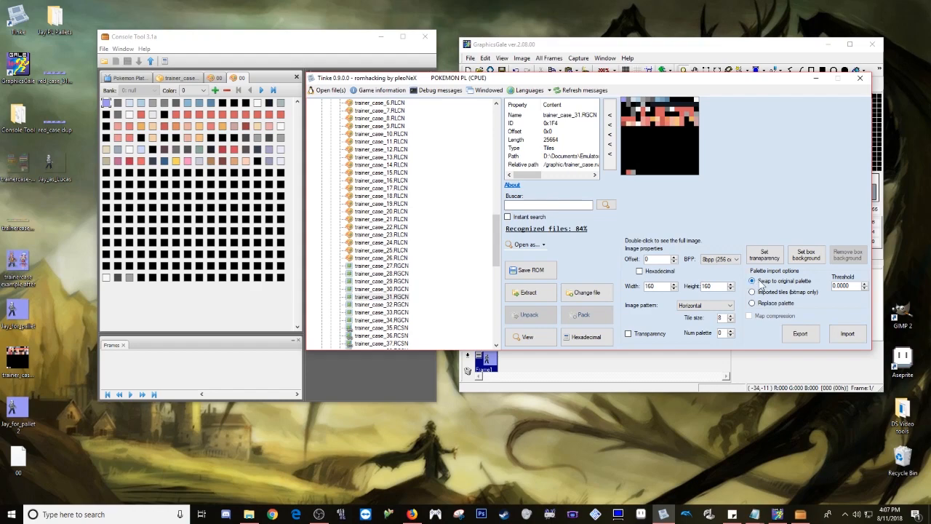
Step: Import the image "Jay_for_pallet 2" into trainer_case_31.RGCN using Swap to original palette
click(848, 333)
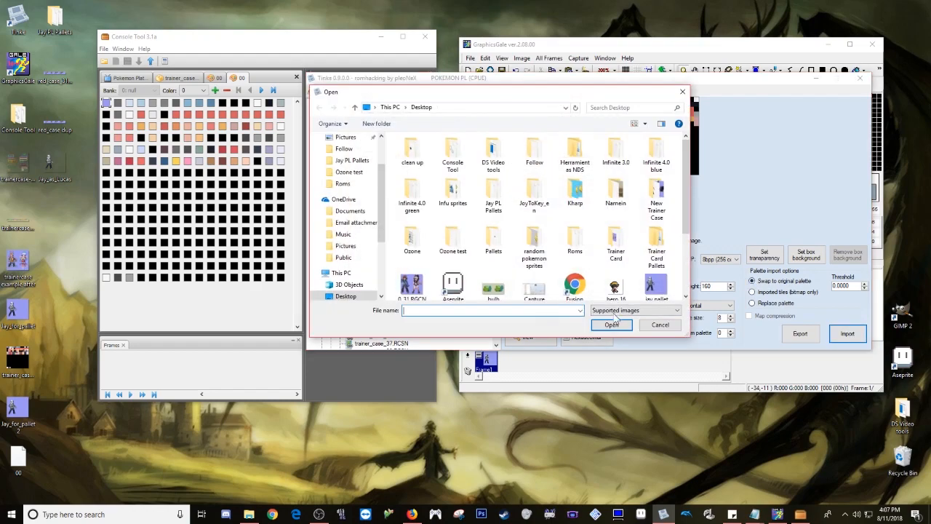
scroll(582, 248, down, 2)
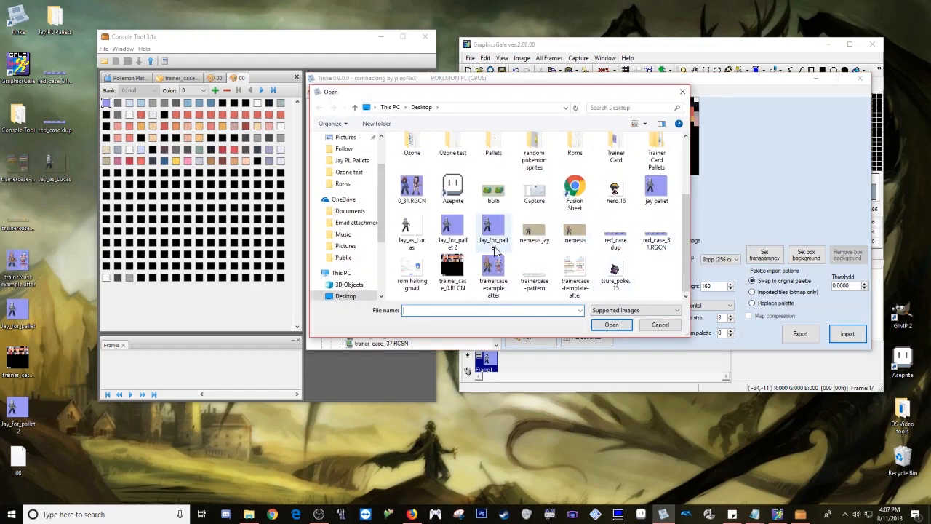
double_click(452, 231)
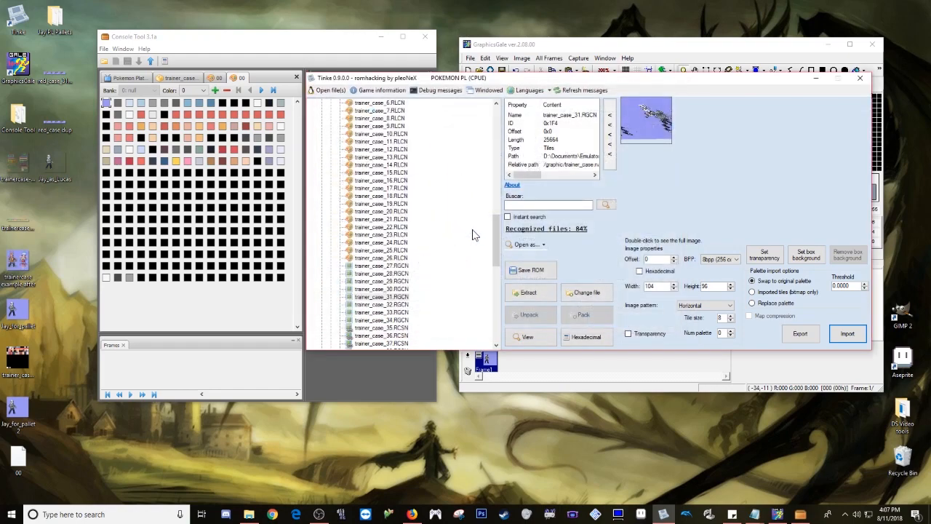
Step: Set the display width of the trainer_case_31.RGCN image to 96
click(674, 288)
click(674, 288)
click(674, 288)
click(675, 284)
click(675, 284)
click(676, 285)
click(676, 285)
click(676, 284)
click(676, 285)
click(676, 284)
click(675, 291)
click(675, 290)
click(676, 291)
click(676, 290)
click(676, 291)
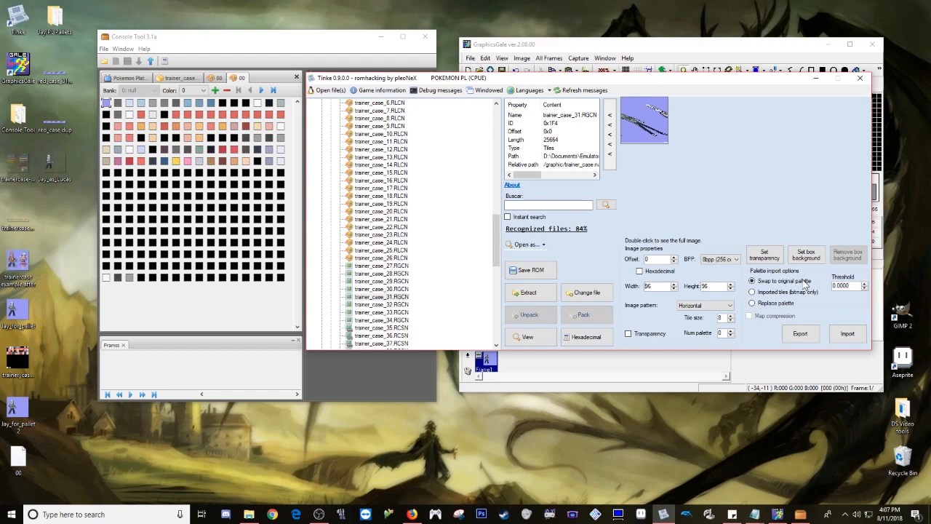
click(846, 336)
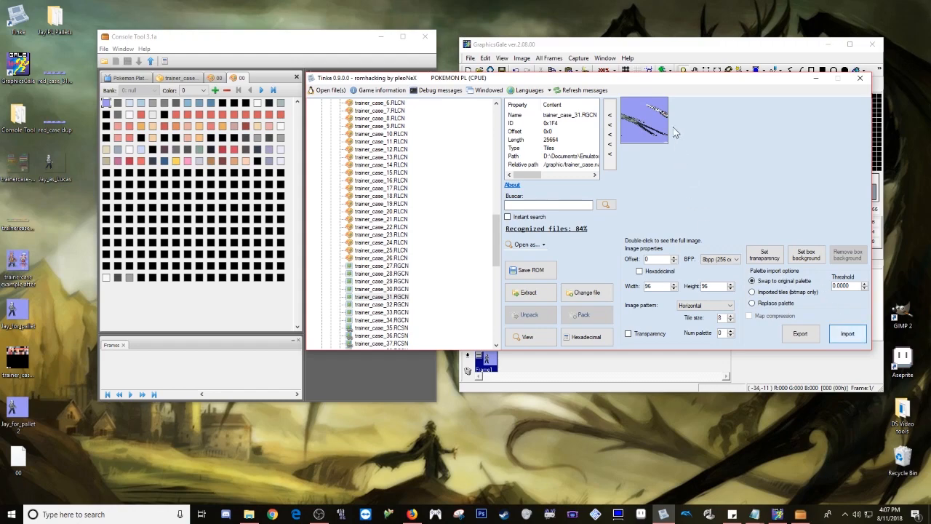
Step: Import the Jay_for_pallet image into trainer_case_31.RGCN using Swap to original palette
mouse_move(695, 81)
mouse_down()
mouse_move(692, 224)
mouse_move(682, 102)
mouse_move(691, 91)
mouse_up()
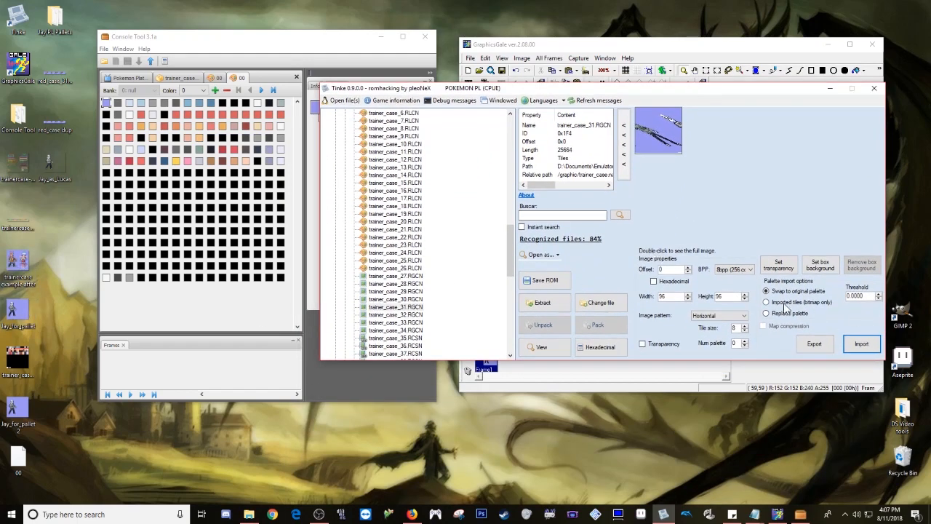
click(851, 342)
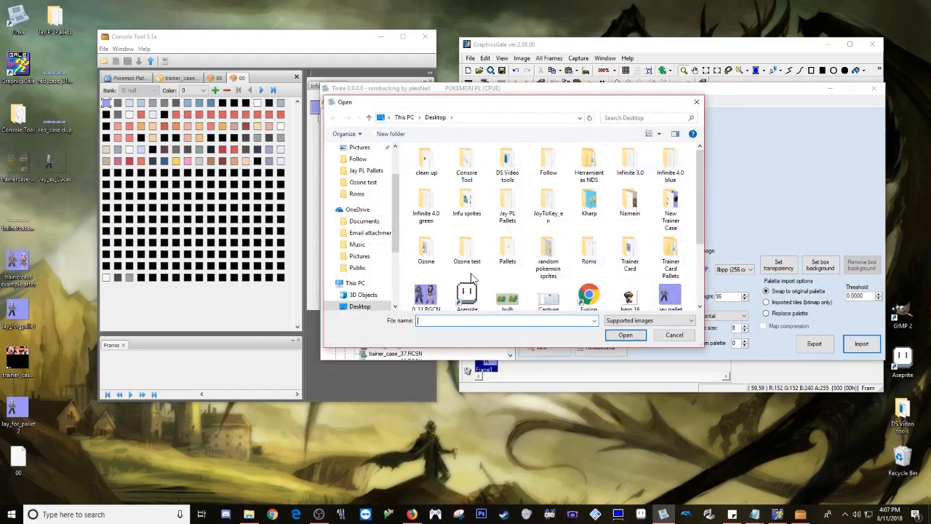
scroll(474, 279, down, 3)
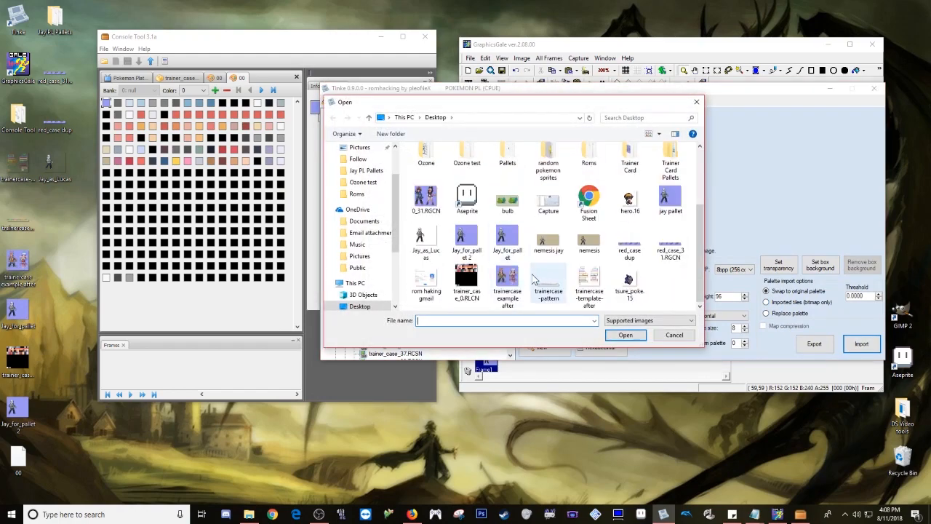
double_click(508, 238)
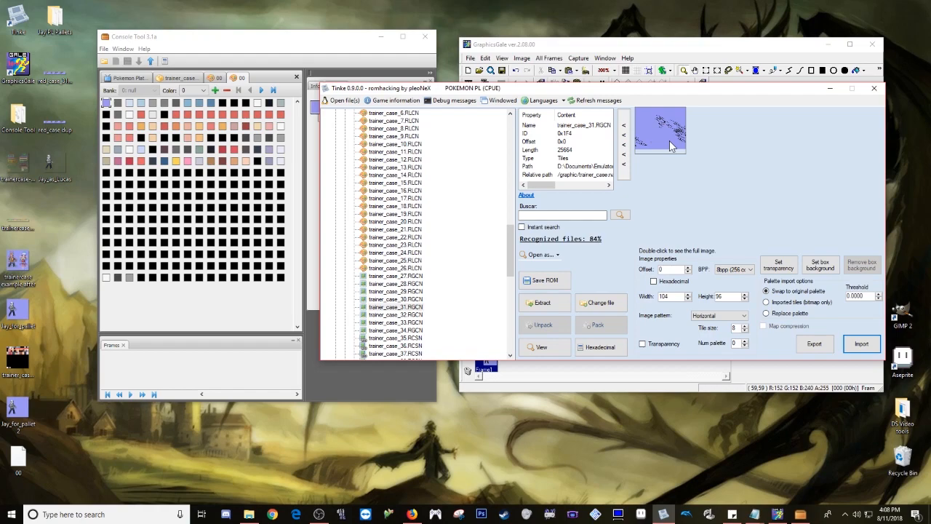
Step: Check the trainer_case_0.RLCN palette and view the imported trainer_case_31.RGCN tiles again
drag(742, 91, 696, 126)
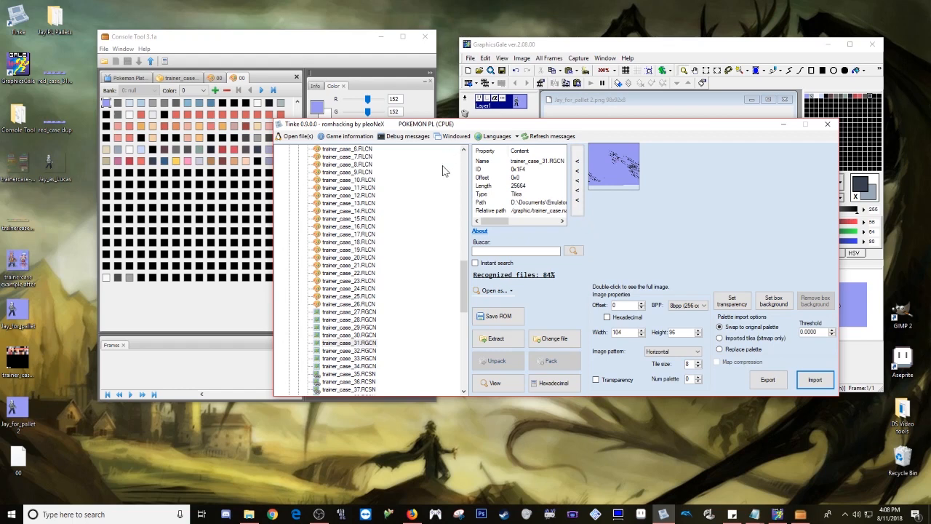
scroll(384, 233, up, 4)
click(368, 197)
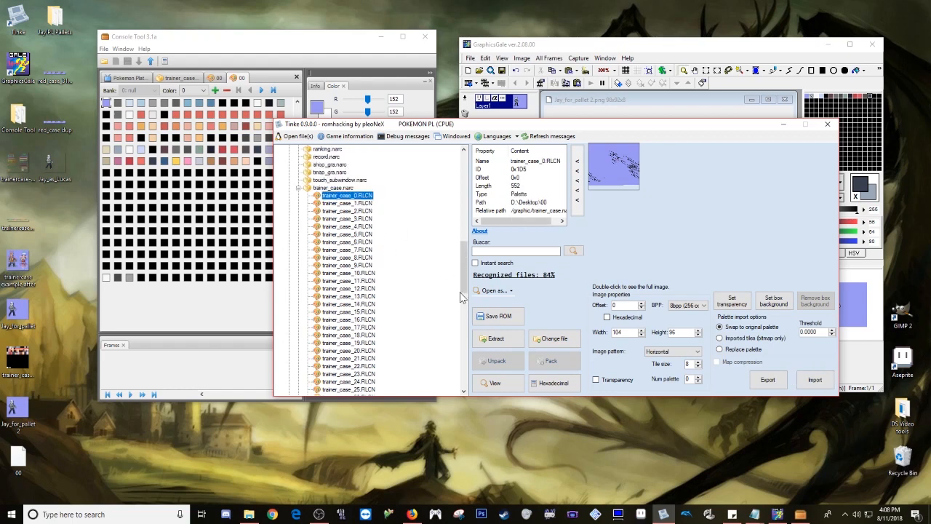
click(495, 382)
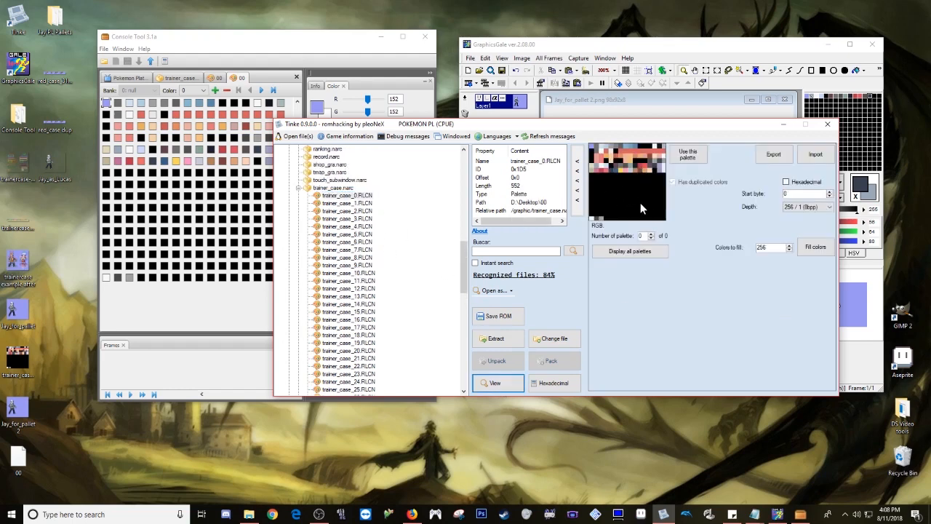
scroll(402, 248, down, 6)
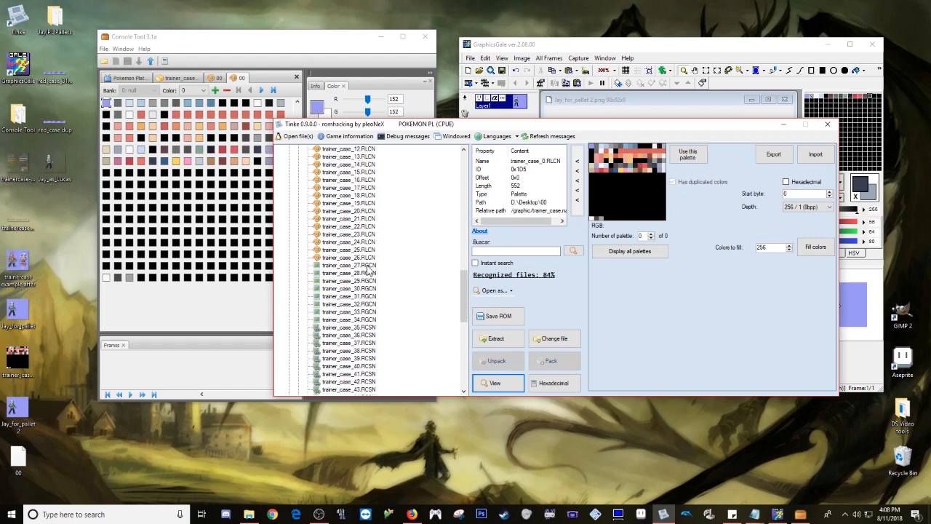
click(370, 297)
click(500, 390)
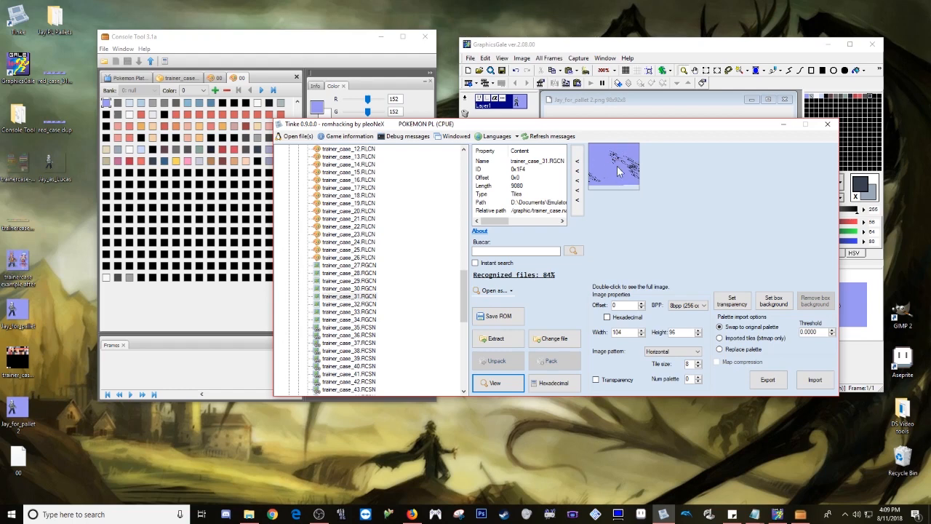
Step: Return to trainer_case_0.RLCN and view its palette once more
scroll(410, 216, up, 8)
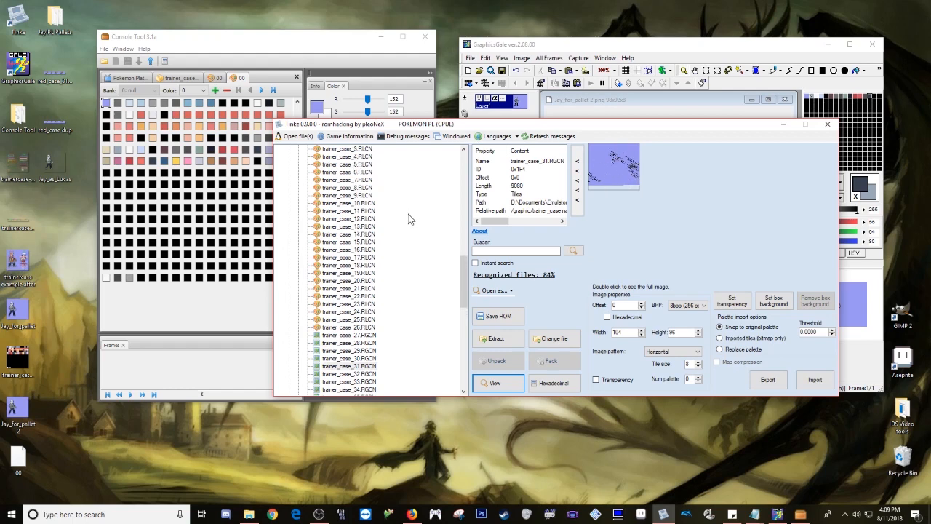
click(356, 242)
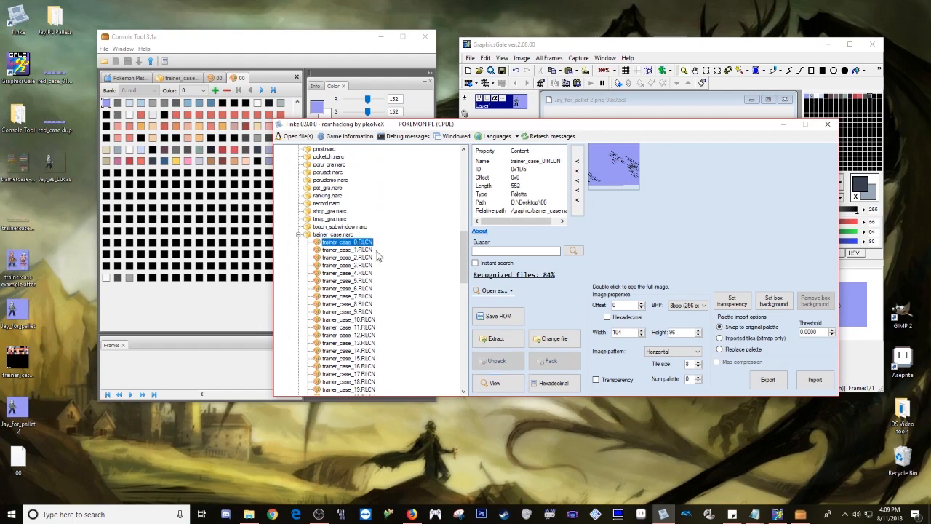
click(497, 383)
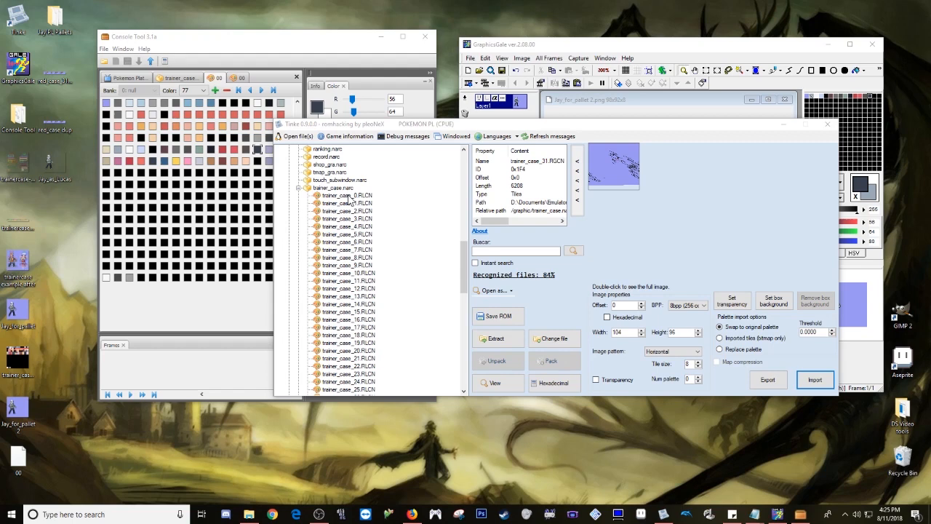
Step: Replace trainer_case_0.RLCN with the palette file from the Desktop folder Jay PL Pallets\red and view the palette
click(349, 195)
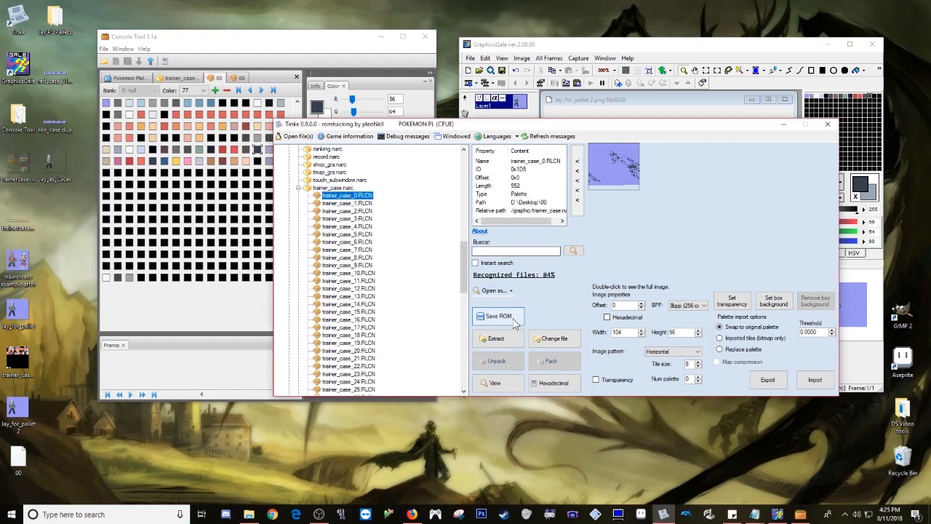
click(557, 340)
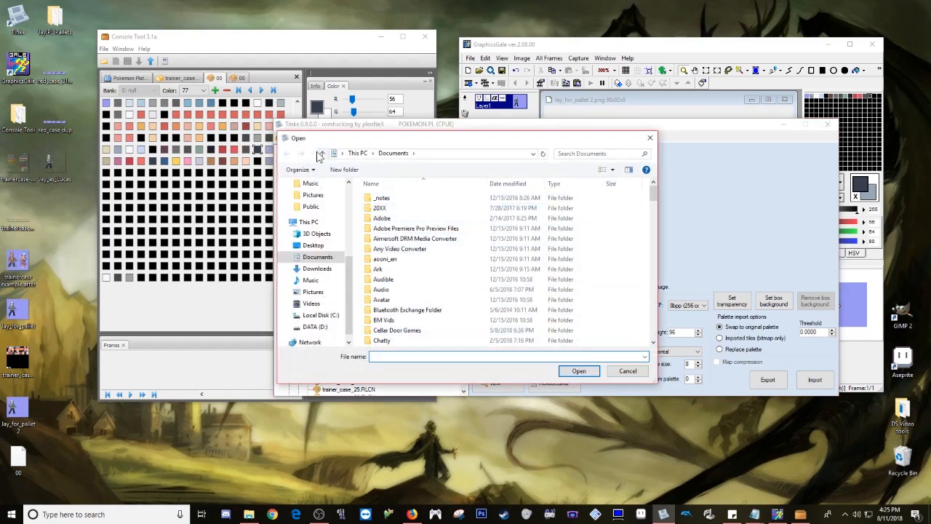
click(318, 245)
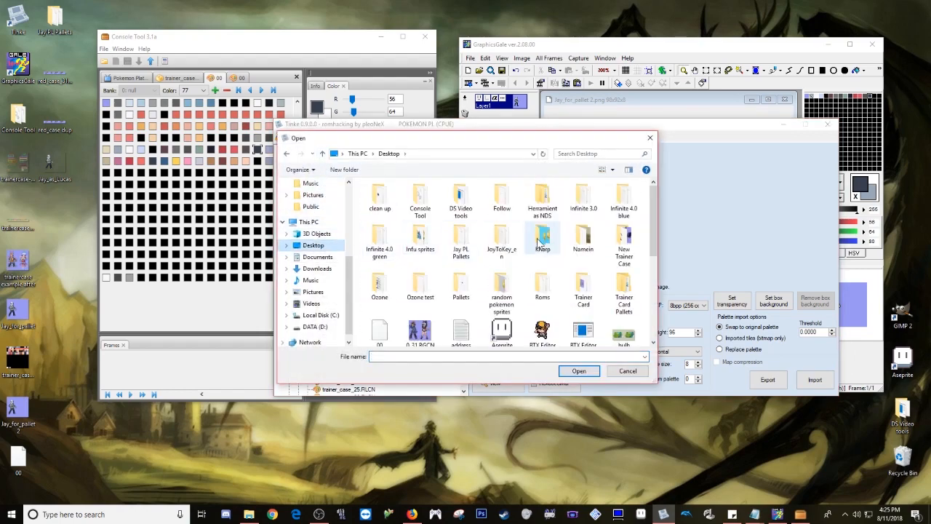
double_click(461, 250)
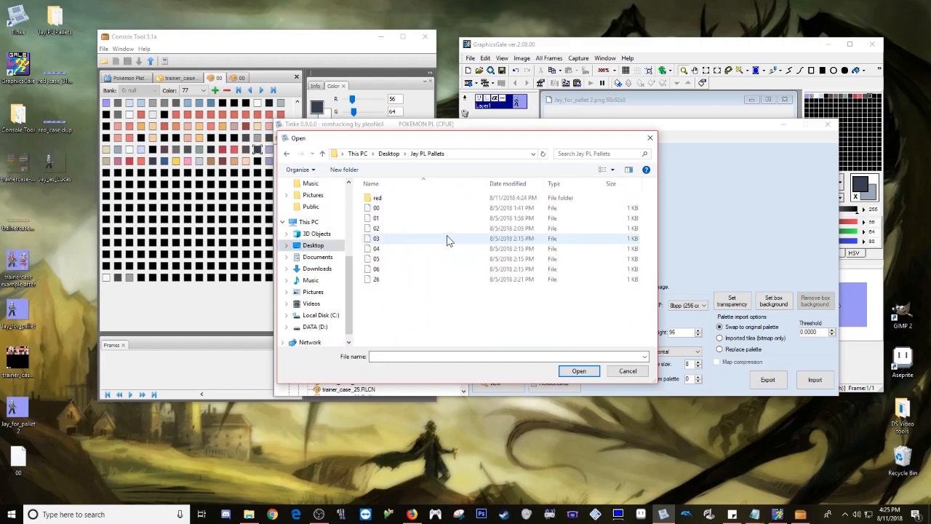
double_click(375, 203)
double_click(403, 218)
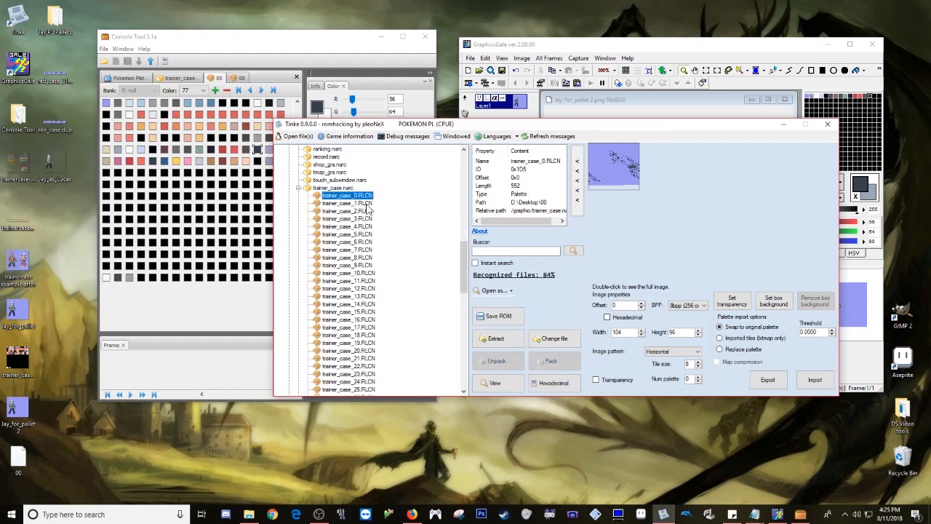
click(494, 382)
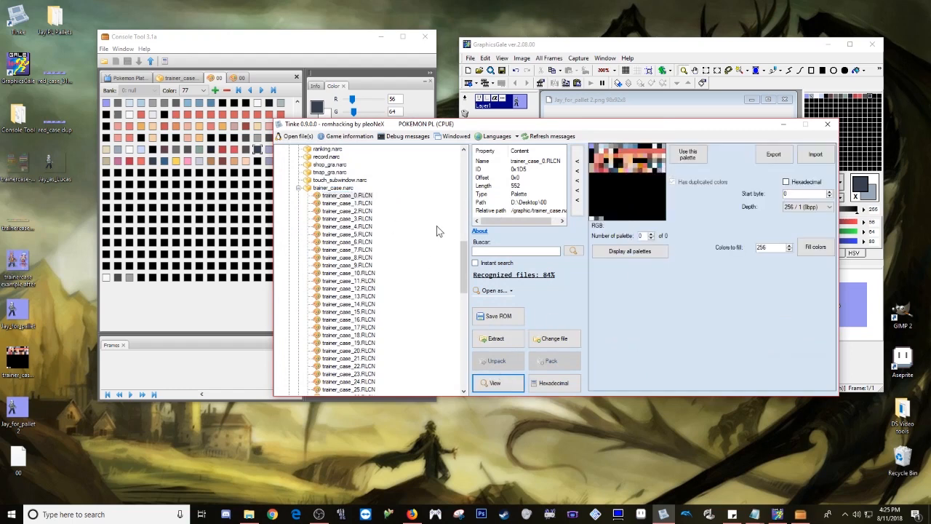
Step: Import the red_case dup image into trainer_case_31.RGCN using Swap to original palette
scroll(415, 264, down, 3)
scroll(397, 312, down, 4)
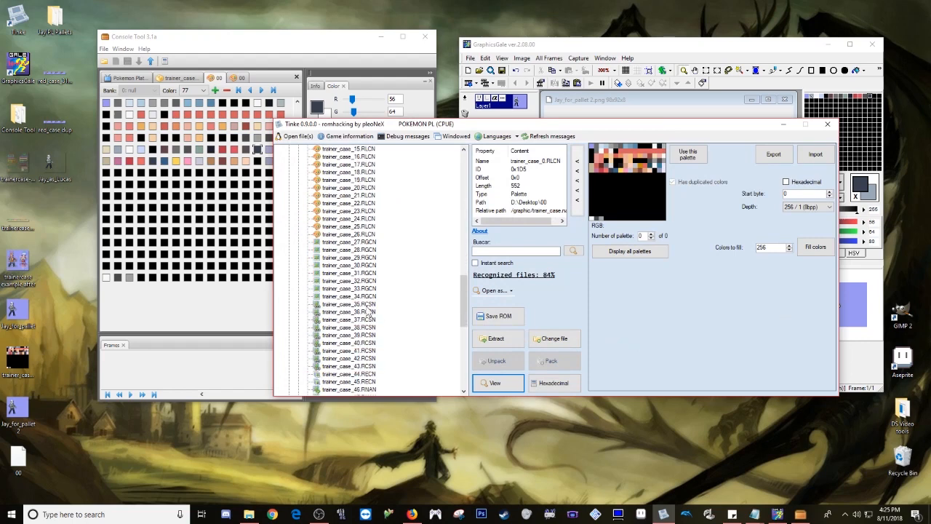
click(367, 273)
click(497, 383)
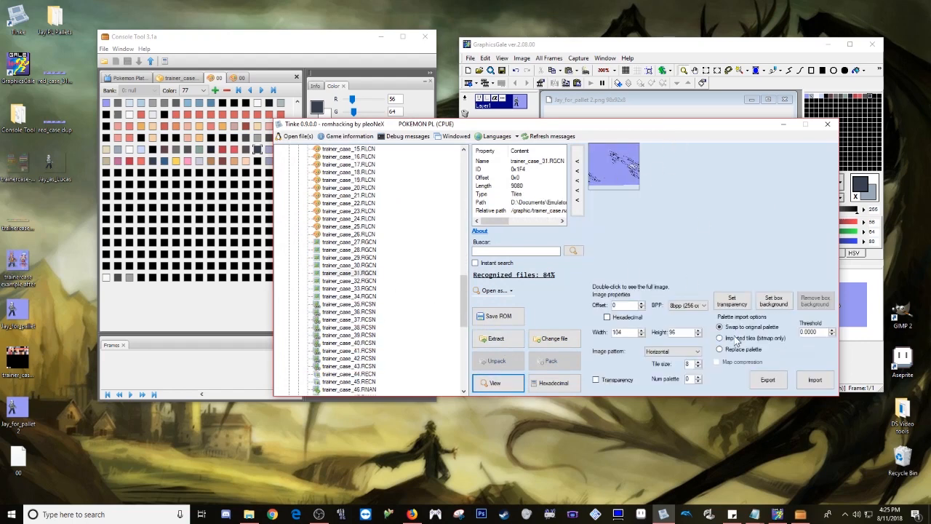
click(815, 379)
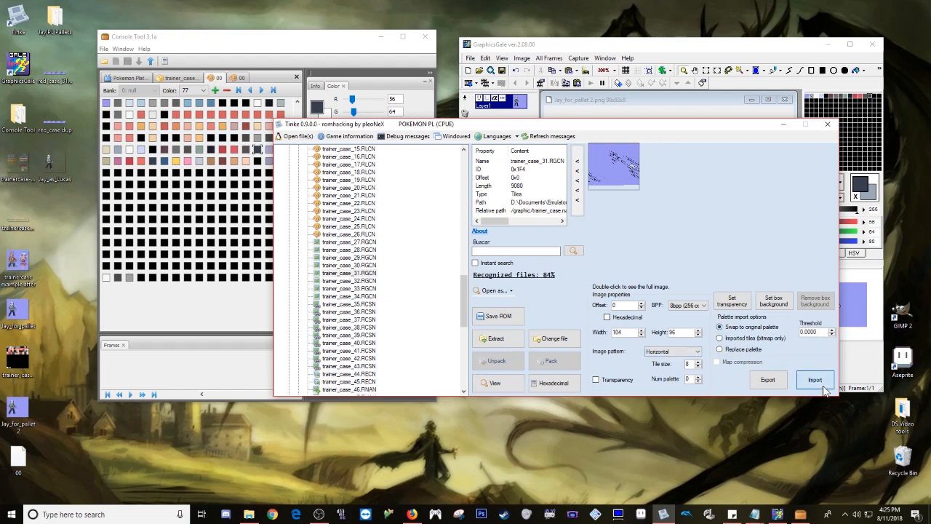
click(323, 153)
click(323, 153)
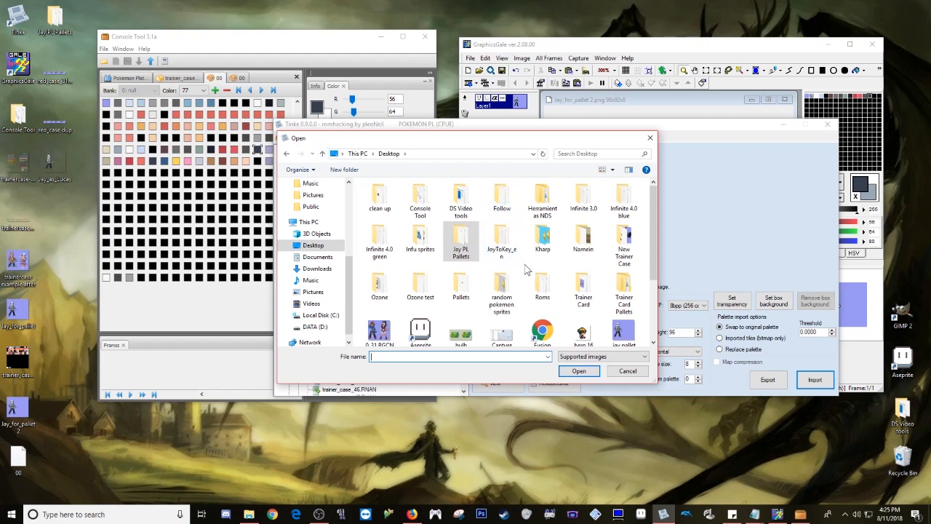
scroll(521, 268, down, 3)
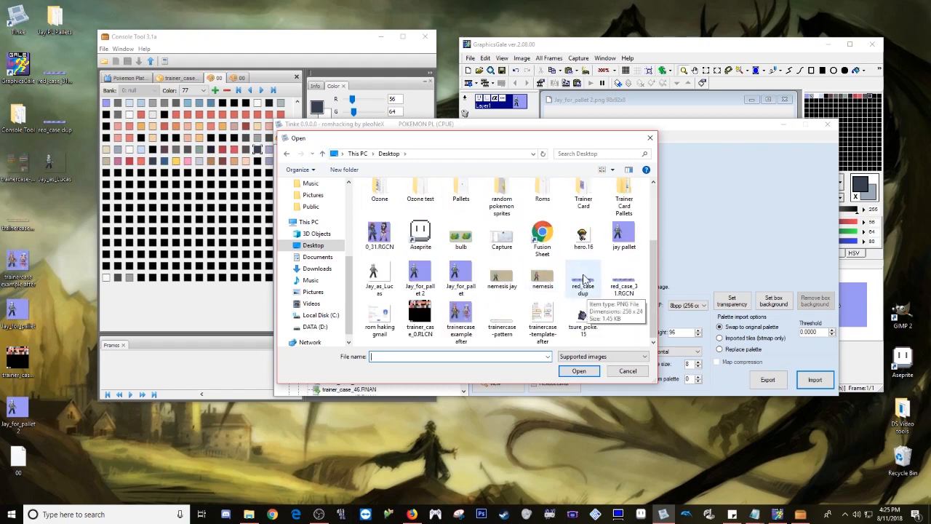
double_click(584, 280)
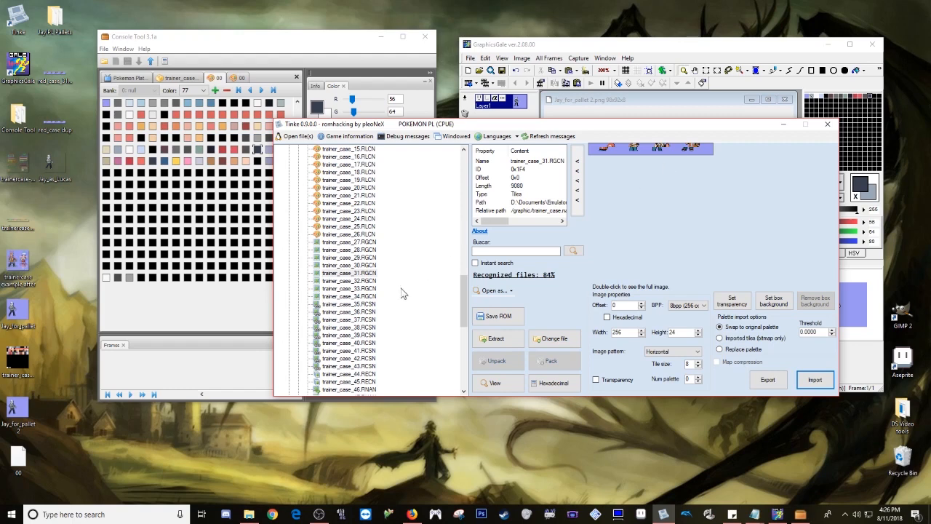
Step: View the trainer_case_0.RLCN palette after the sprite import
scroll(405, 269, up, 8)
click(369, 218)
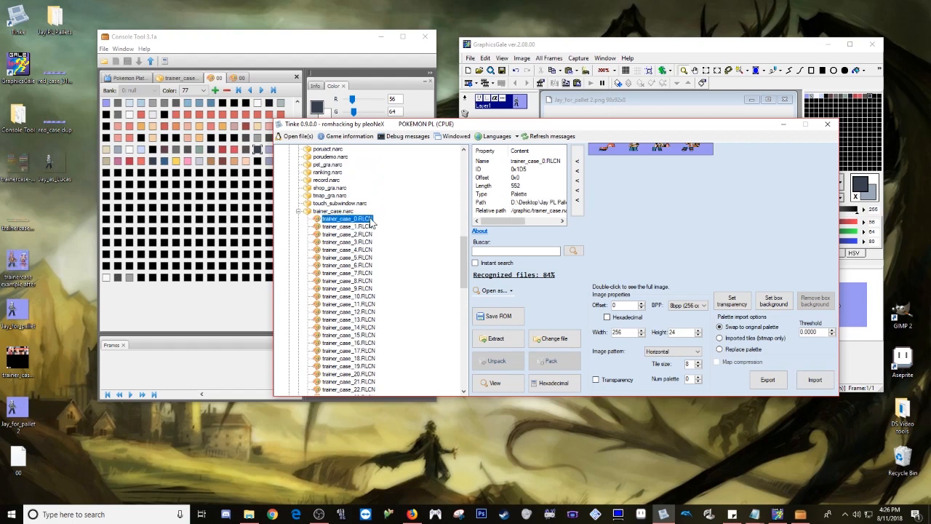
click(497, 383)
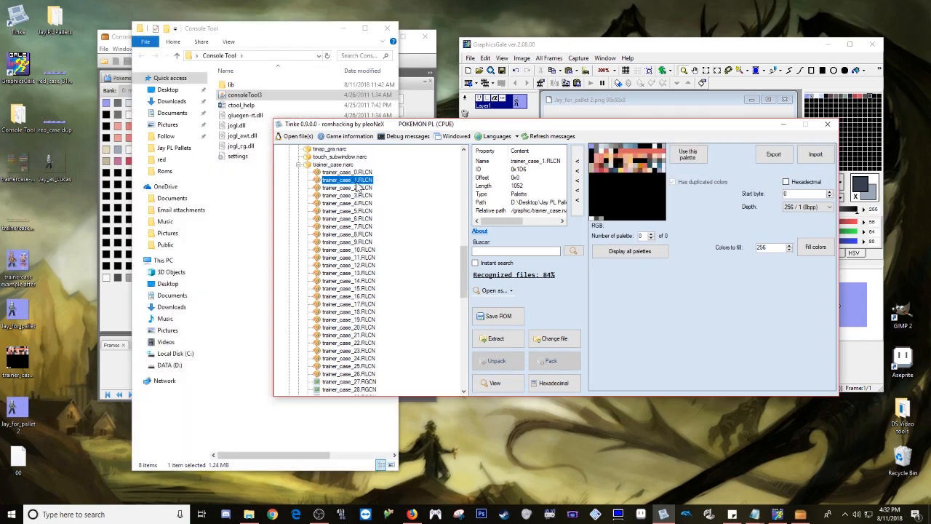
Step: Replace trainer_case_1.RLCN with trainer_case_1.RLCN from the red folder and view its palette
click(546, 339)
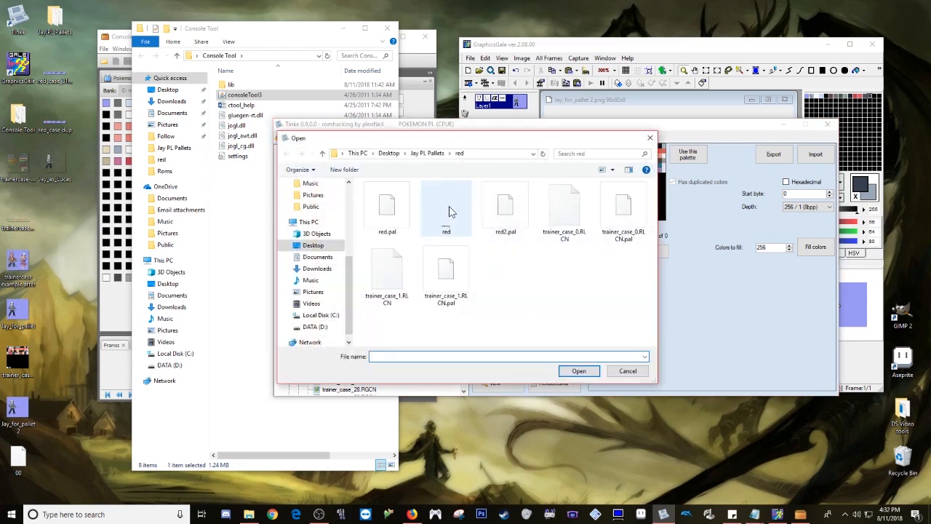
double_click(396, 282)
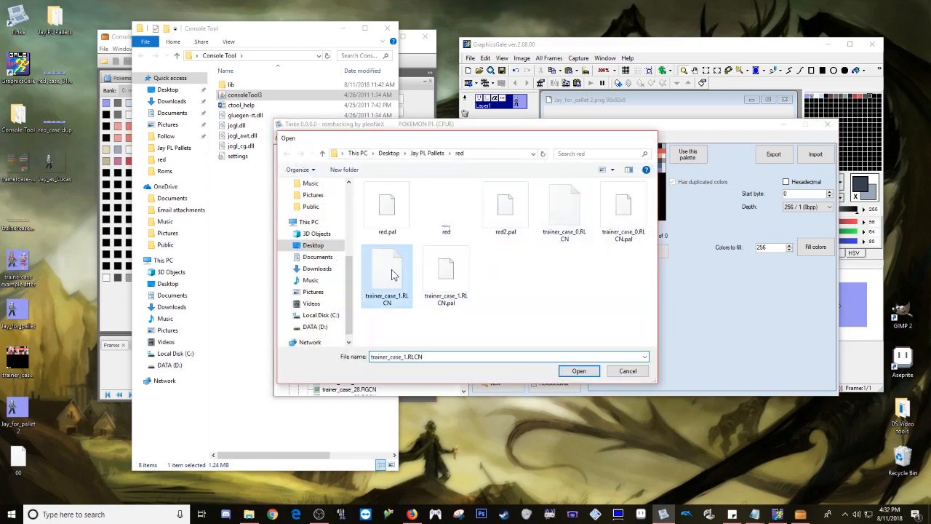
click(492, 384)
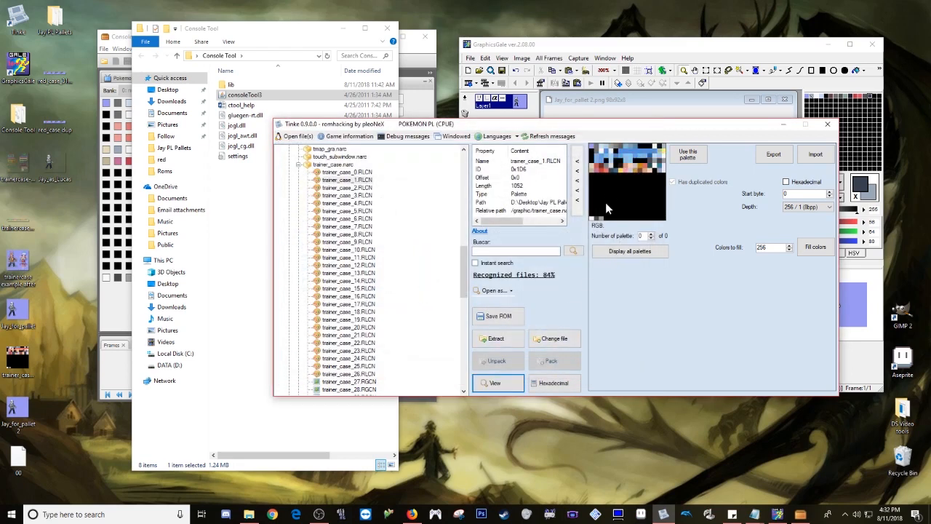
Step: Check the trainer_case_0.RLCN and trainer_case_1.RLCN palettes and view the trainer_case_31.RGCN tiles
click(367, 174)
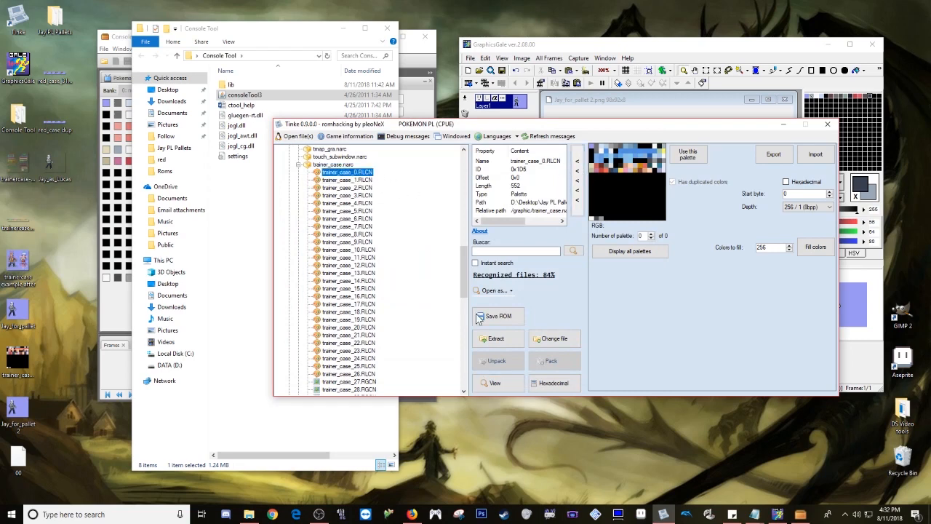
click(480, 382)
click(360, 181)
scroll(389, 233, down, 3)
scroll(398, 266, down, 2)
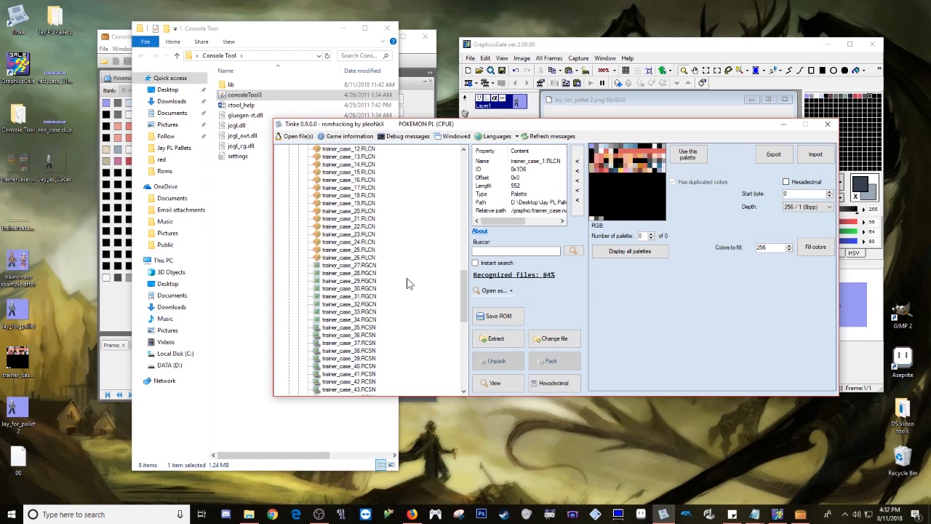
click(366, 297)
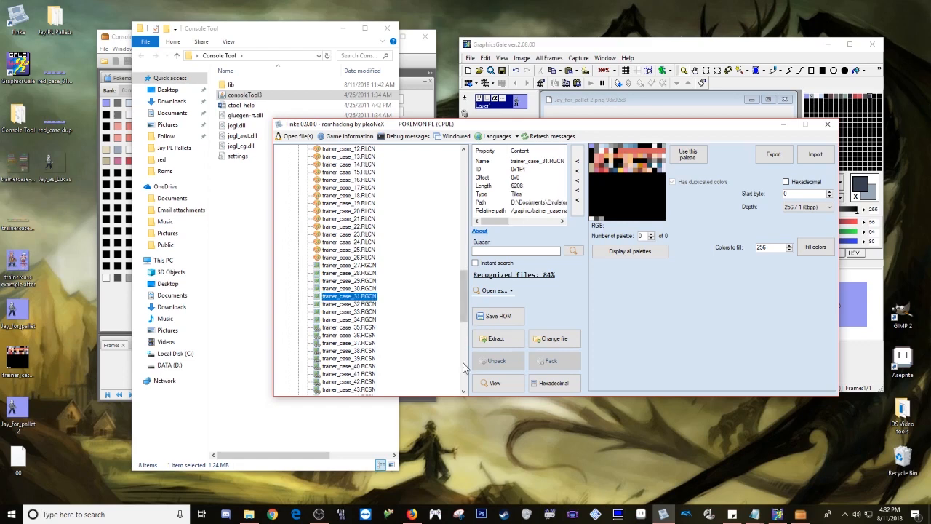
click(495, 383)
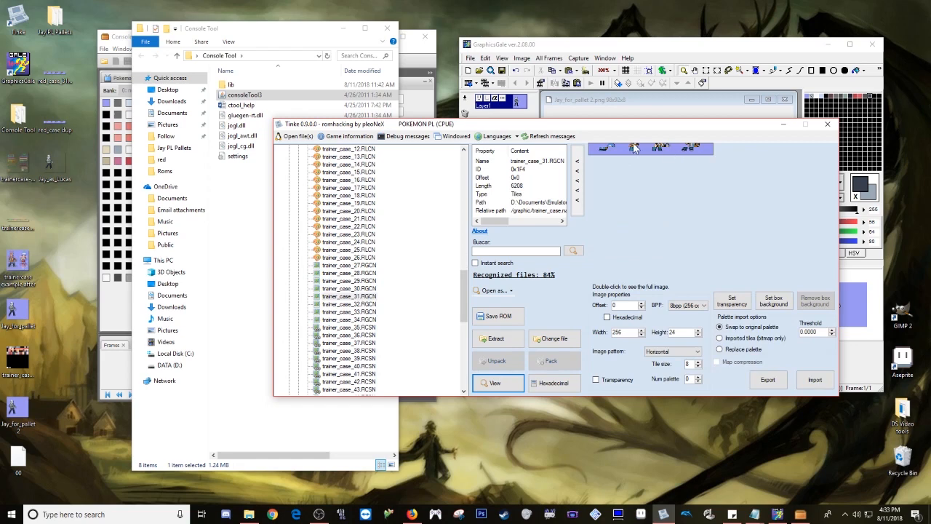
Step: View trainer_case_0.RLCN and trainer_case_1.RLCN one after the other to compare their palettes
scroll(362, 245, up, 5)
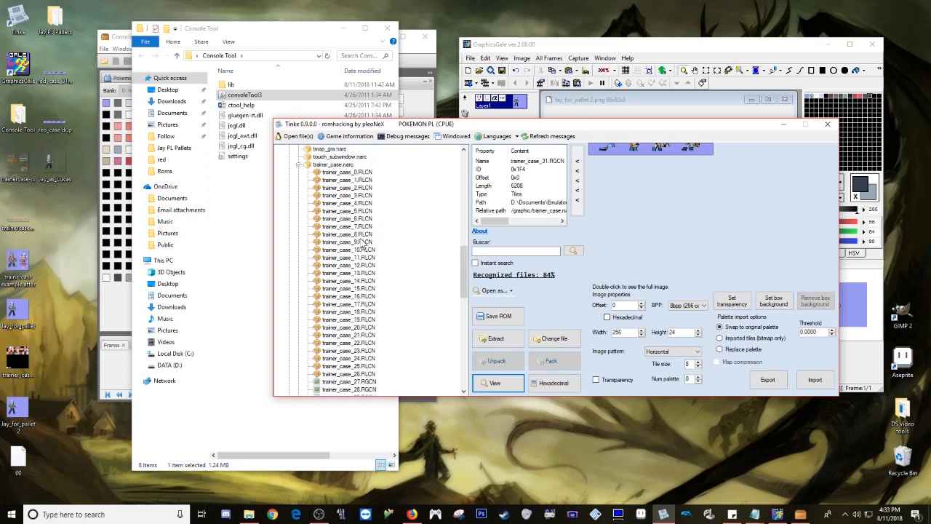
click(353, 173)
click(495, 384)
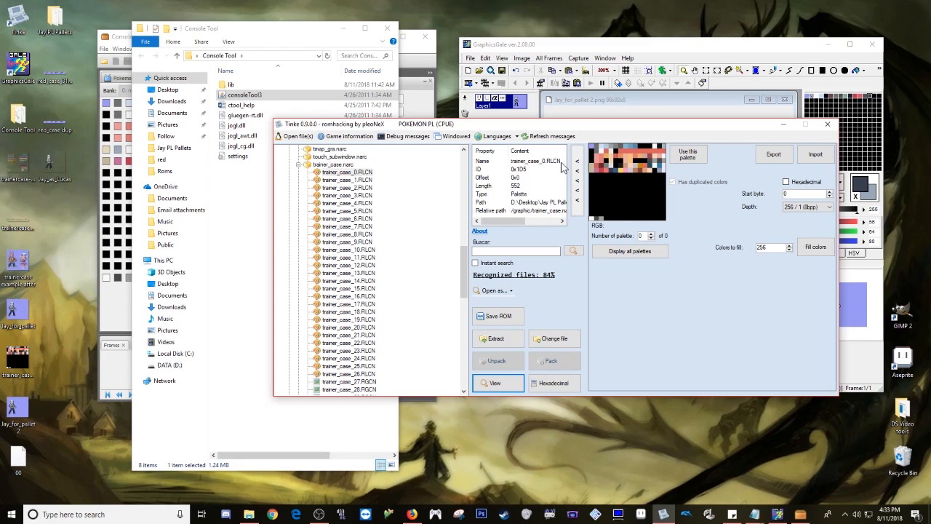
click(370, 180)
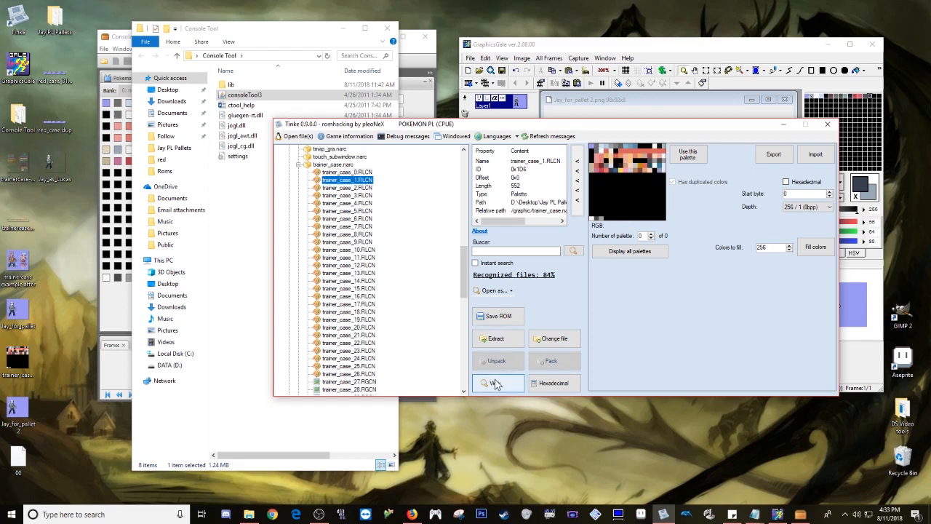
click(494, 381)
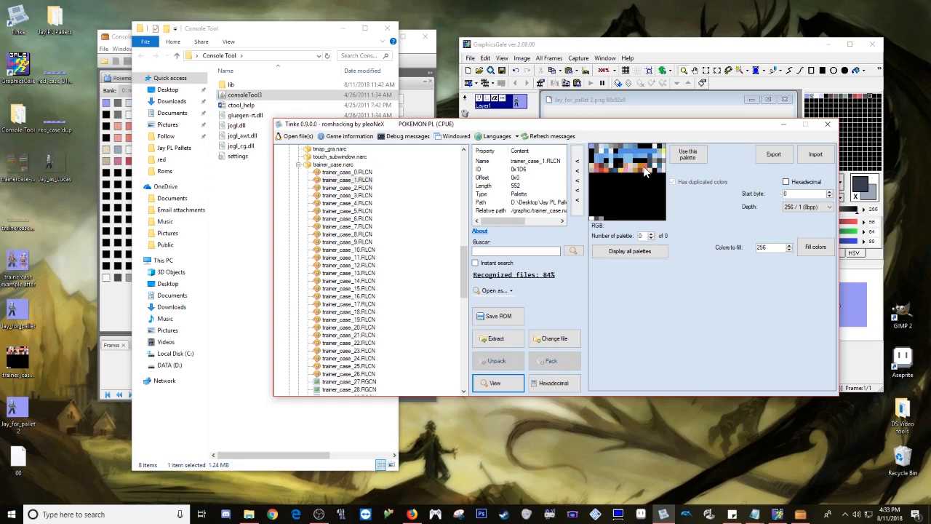
Step: Switch to Console Tool and inspect the RGB values of colors 65 and 75 in the 00 palette
click(781, 125)
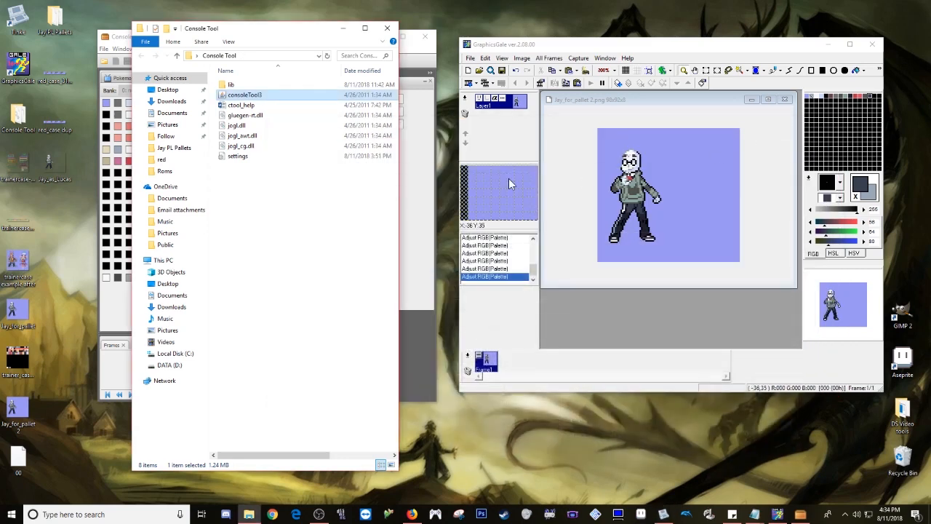
click(343, 28)
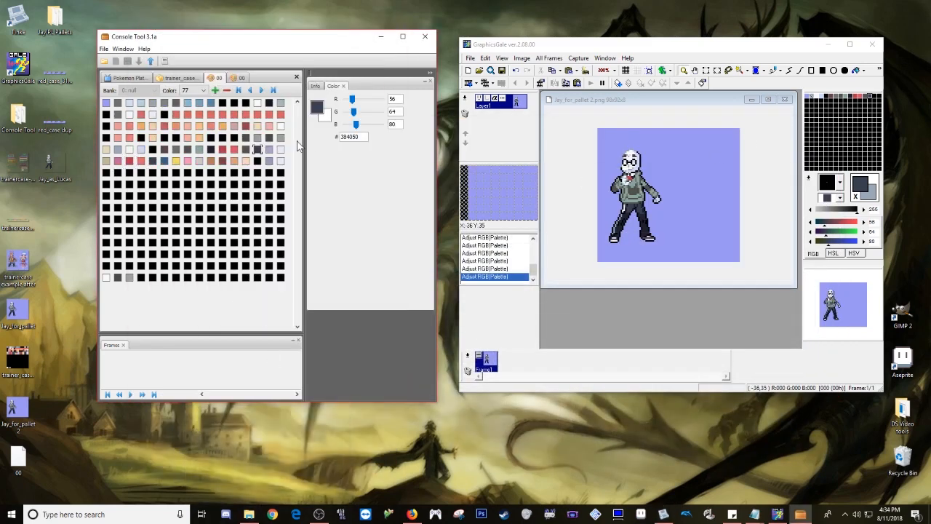
click(117, 151)
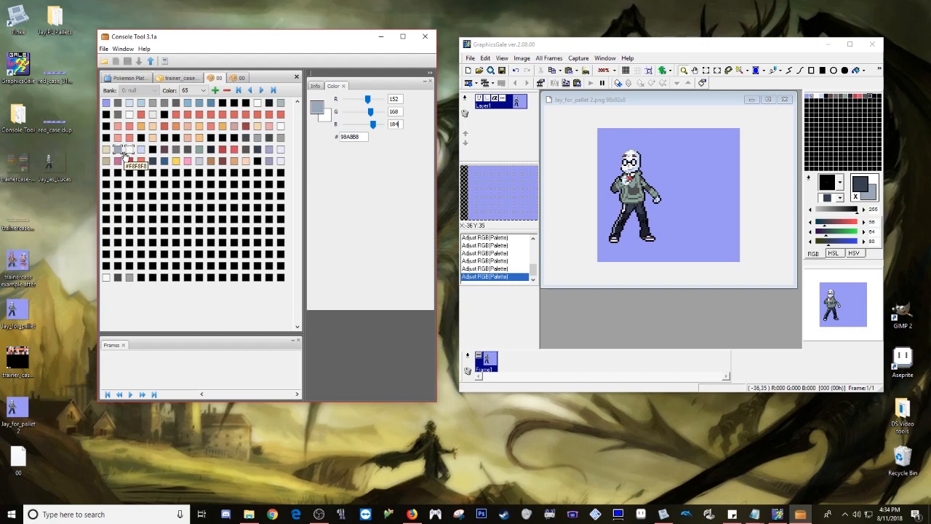
click(233, 151)
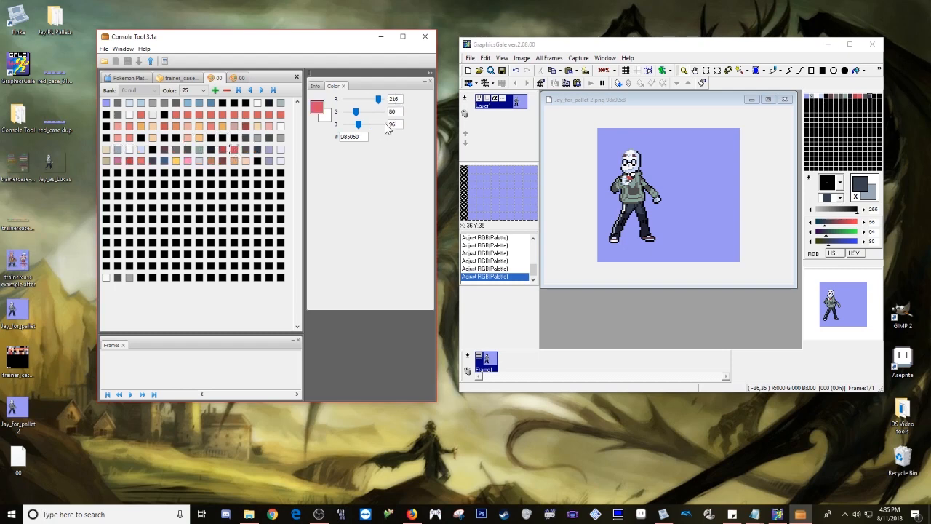
Step: Compare the RGB values of the fourth color in the palette's second row with those of color 75
click(141, 114)
click(235, 150)
click(141, 114)
drag(361, 115, 357, 114)
click(234, 151)
Step: Check the white and black swatches 66, 68, 13 and 10 of the 00 palette for duplicate RGB values
click(130, 149)
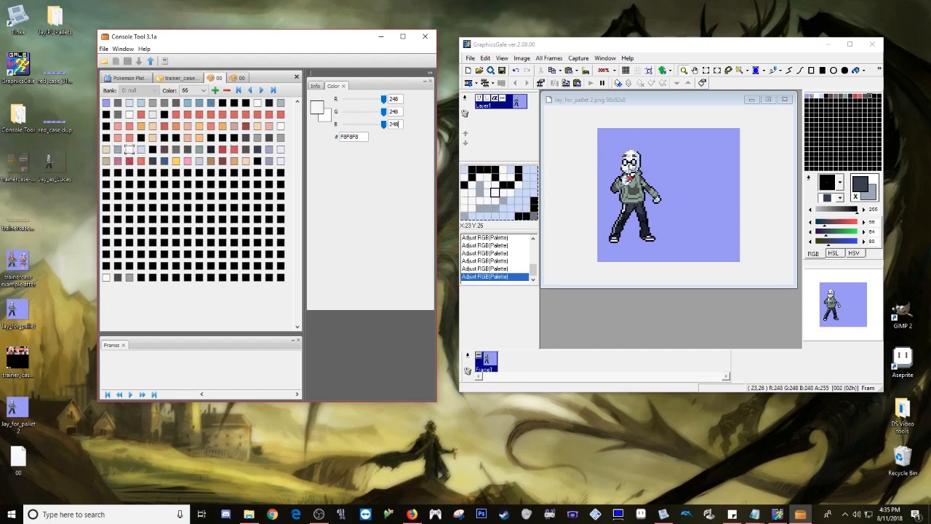
click(154, 151)
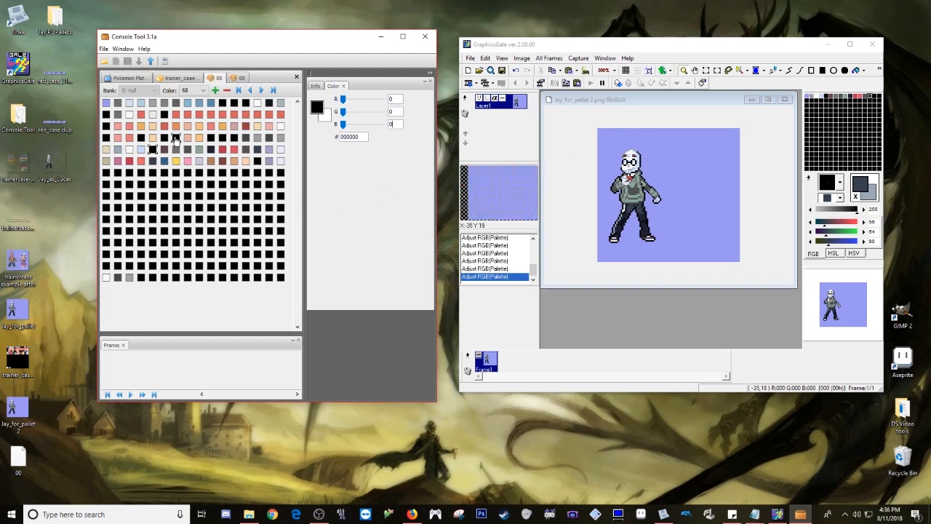
click(255, 102)
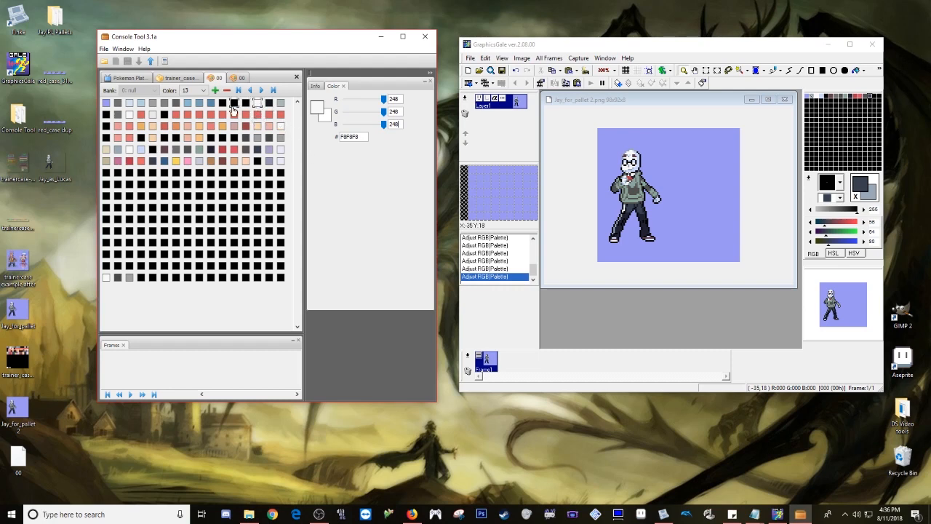
click(222, 105)
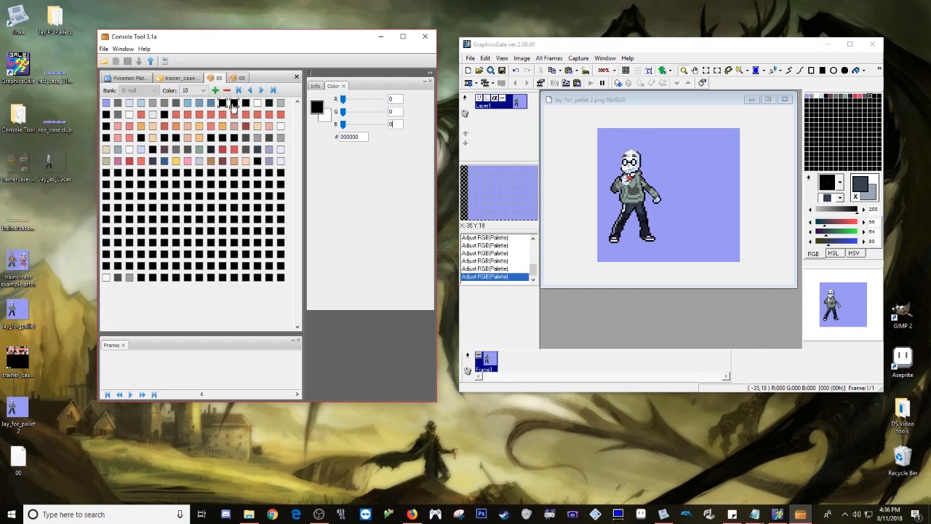
Step: Set color 66 of the 00 palette to F0F8F8, and match the sprite's white in GraphicsGale to RGB 240, 248, 248
click(131, 153)
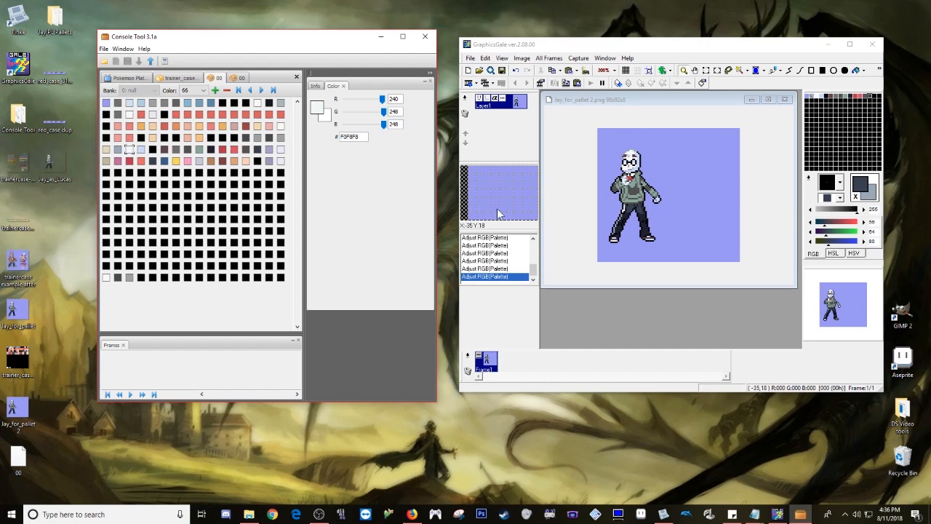
click(816, 95)
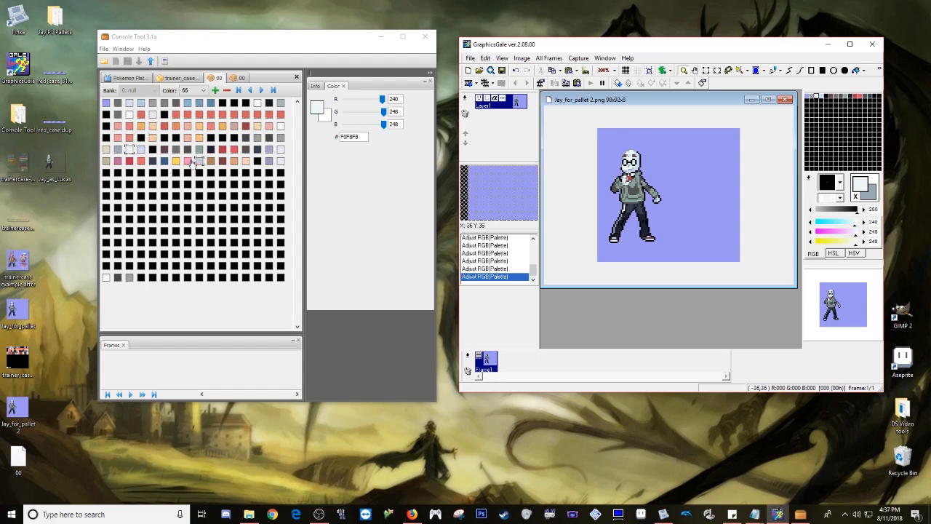
Step: Compare color 68 of the 00 palette in Console Tool with the matching black in the sprite's GraphicsGale palette
click(152, 150)
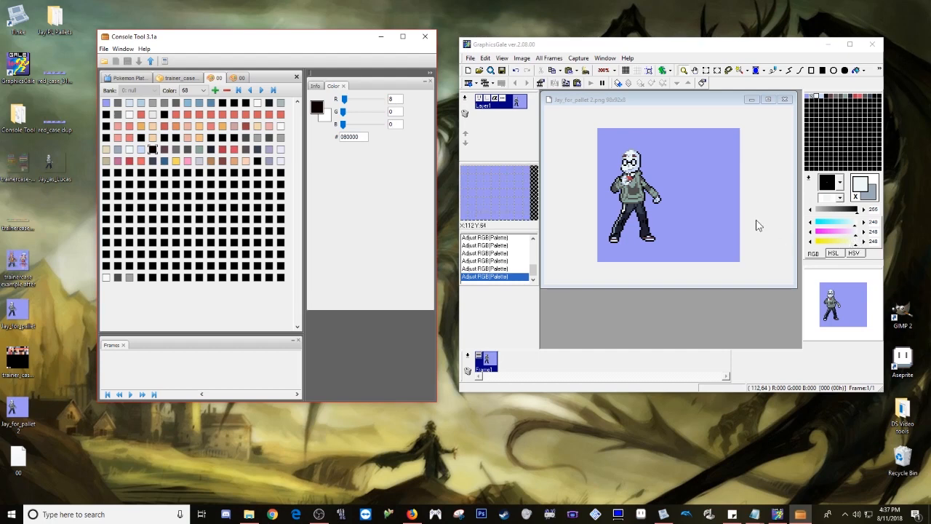
click(827, 100)
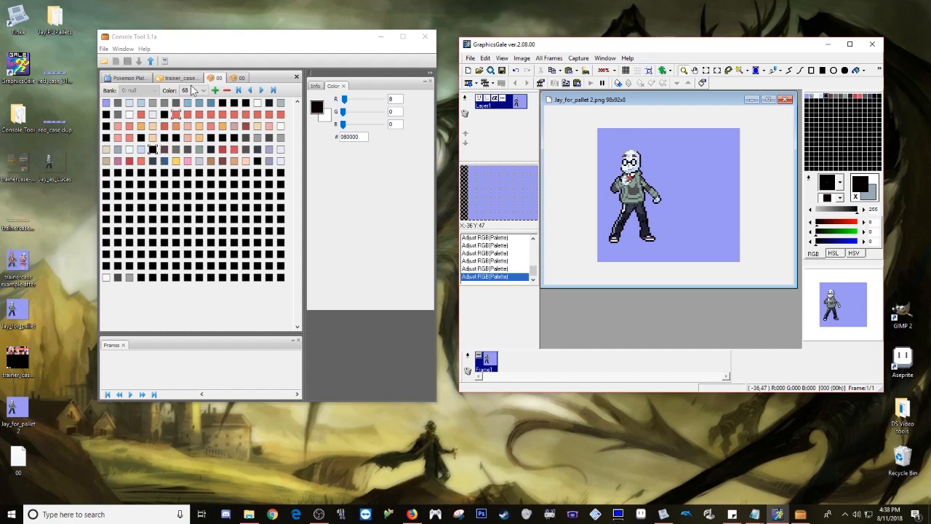
Step: Switch to Aseprite and open the palette image trainer_case_0.RLCN.png from the desktop
click(641, 515)
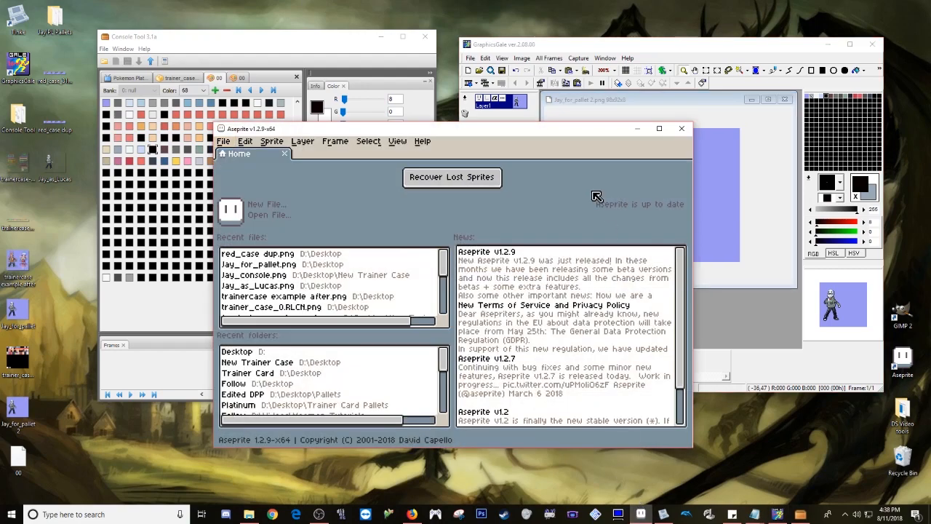
drag(489, 132, 596, 146)
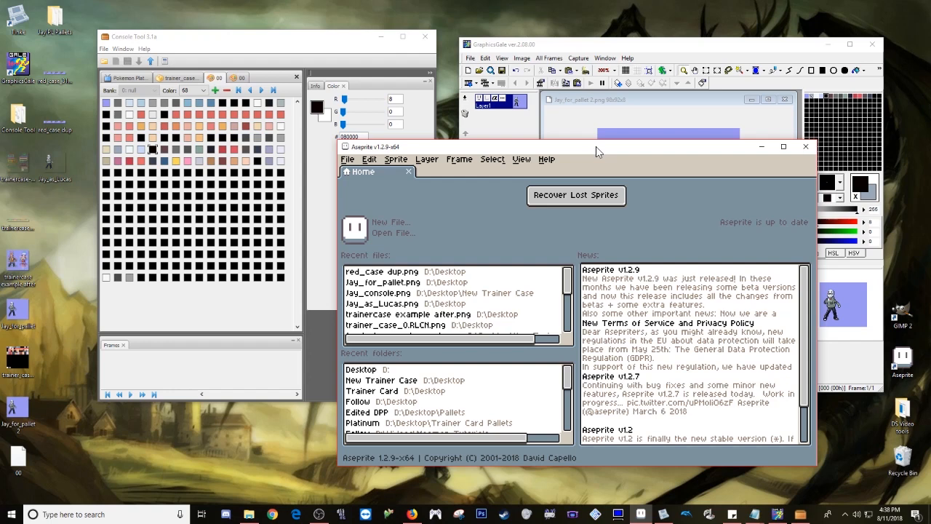
click(29, 373)
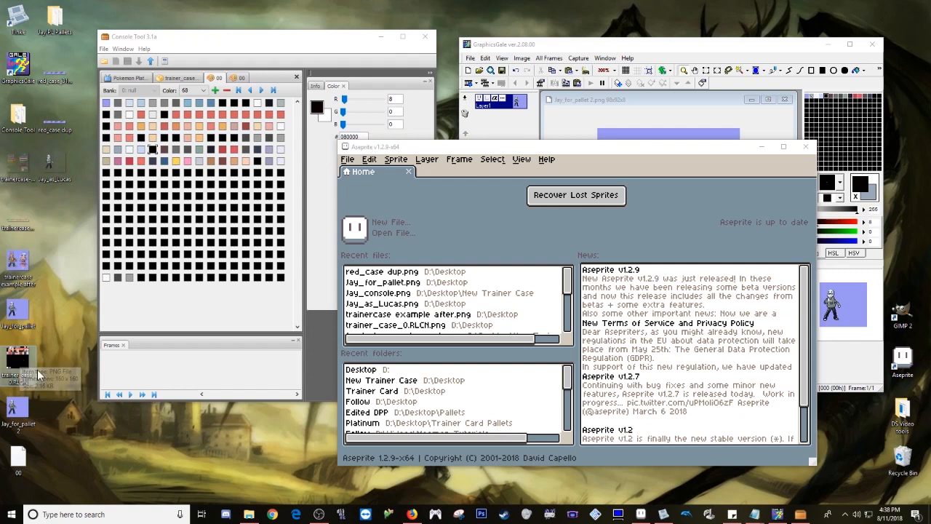
drag(22, 362, 473, 347)
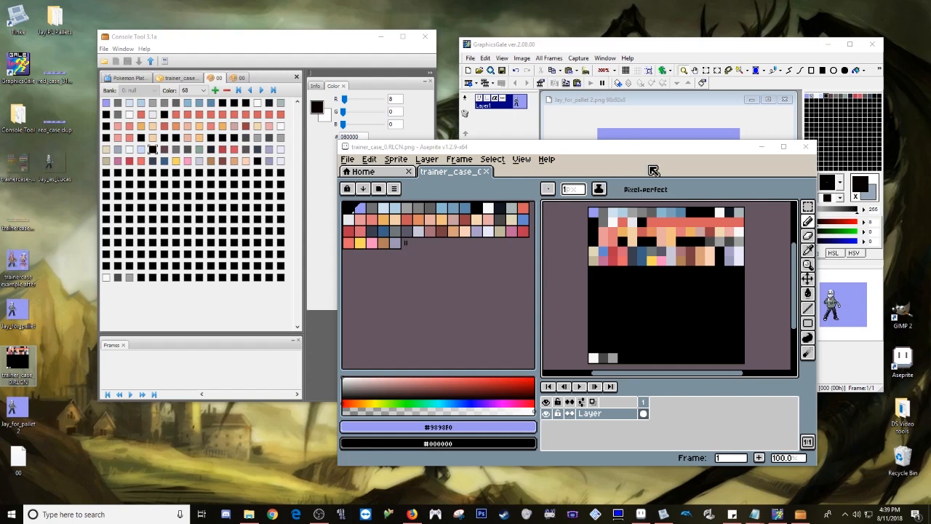
Step: Save the sprite in GraphicsGale, and open the saved Jay_for_pallet 2.png in Aseprite
click(662, 51)
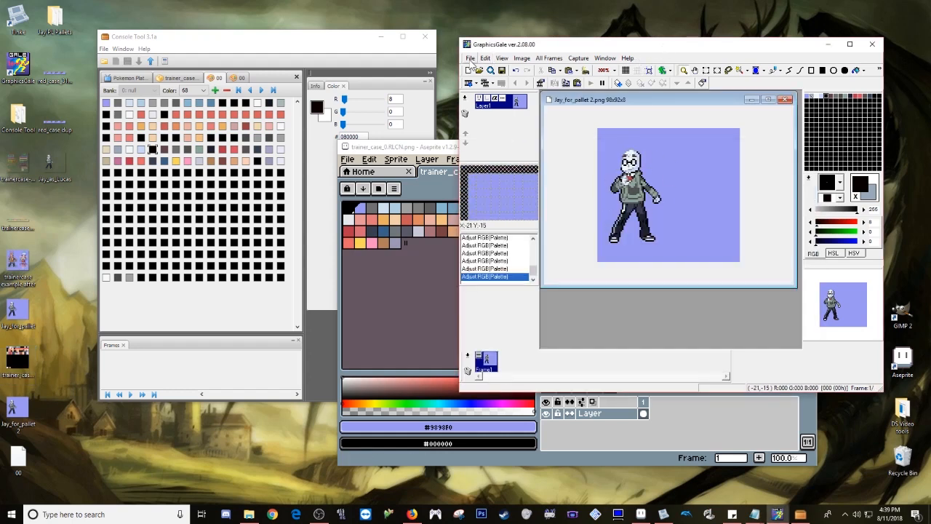
click(471, 58)
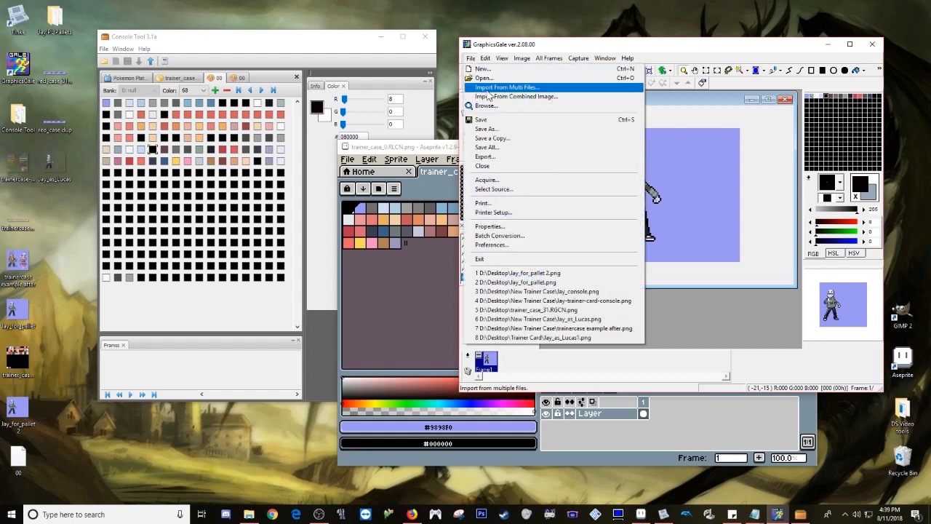
click(494, 124)
click(449, 148)
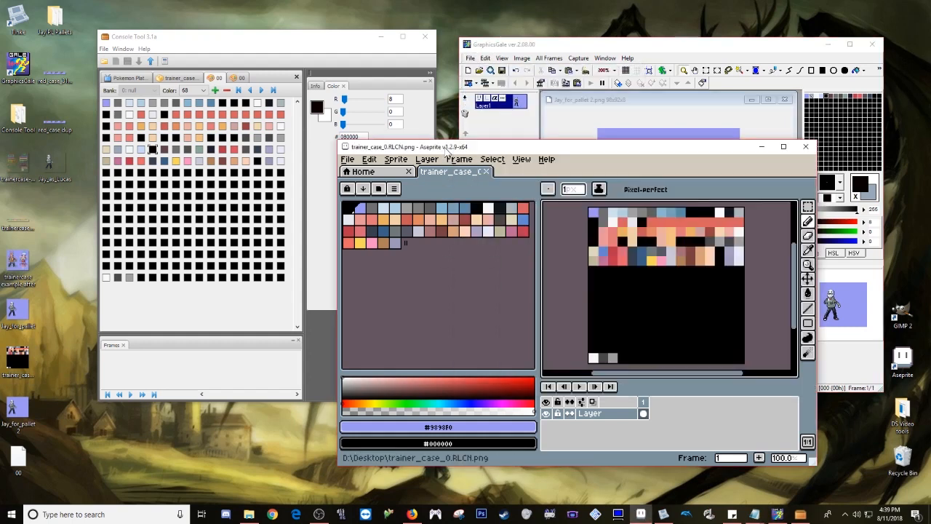
drag(27, 417, 622, 322)
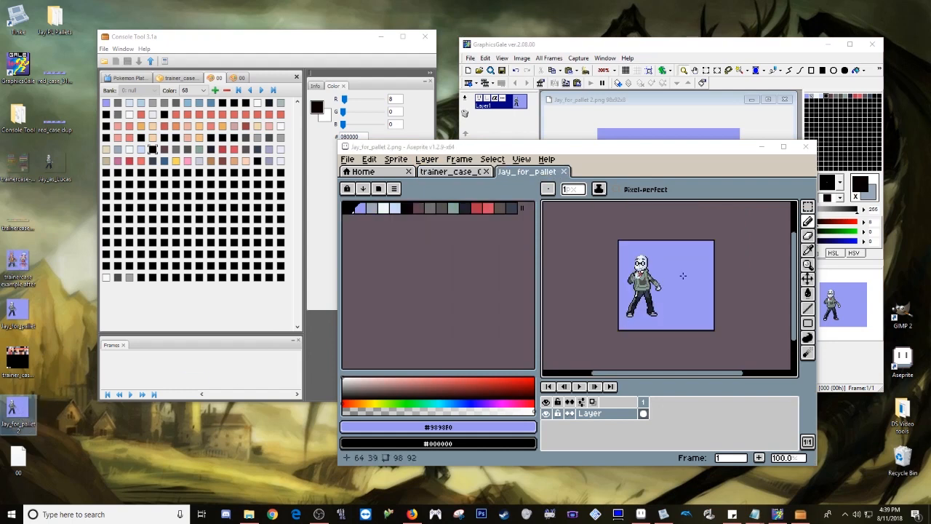
Step: Draw single pixels of palette colors 2 to 5 side by side in the sprite's bottom row, starting near the lower-left corner
scroll(634, 316, up, 8)
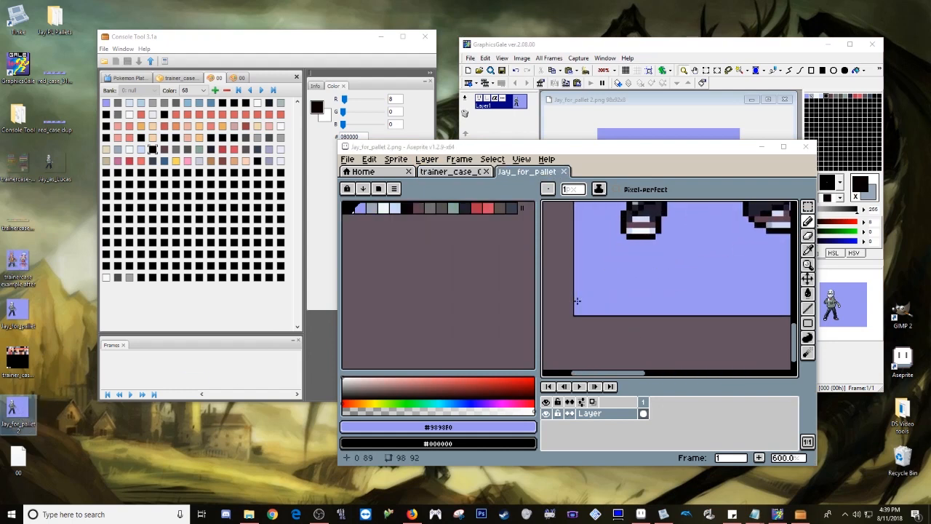
scroll(579, 309, up, 1)
click(808, 250)
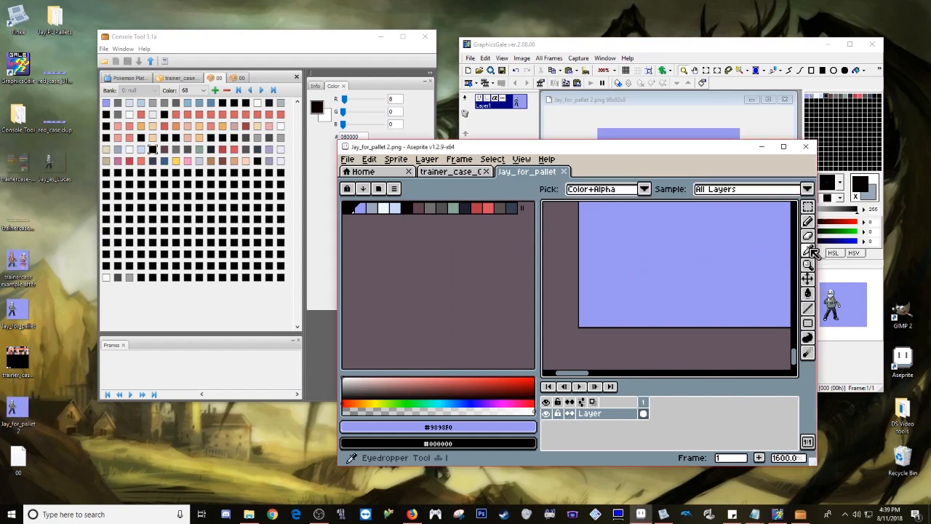
click(362, 208)
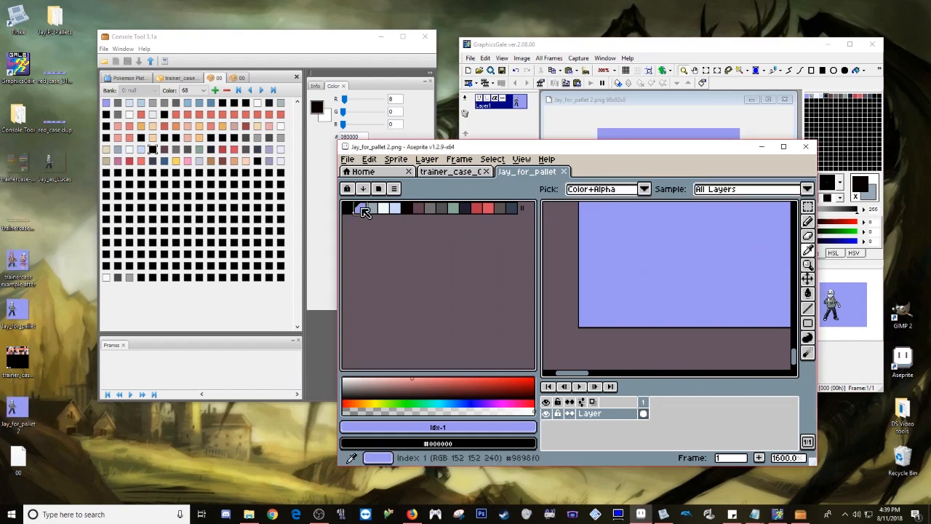
click(808, 222)
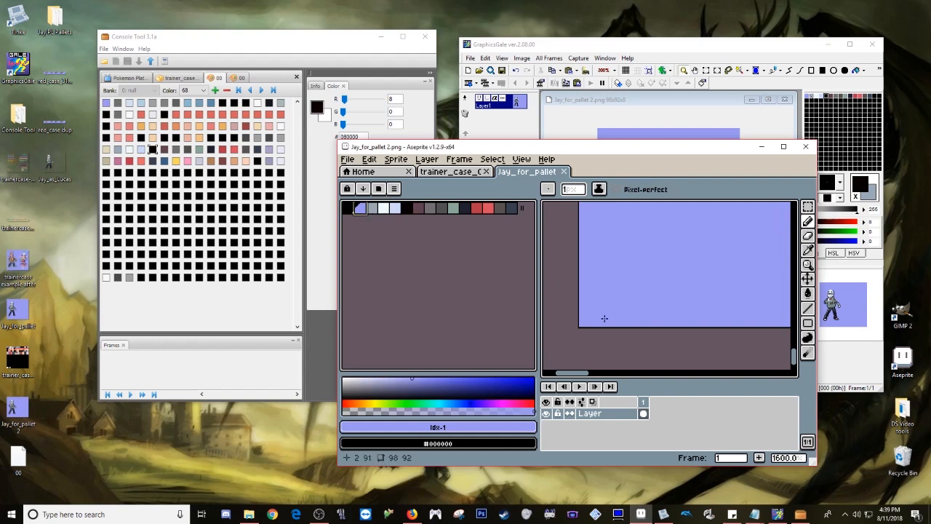
click(372, 208)
click(599, 312)
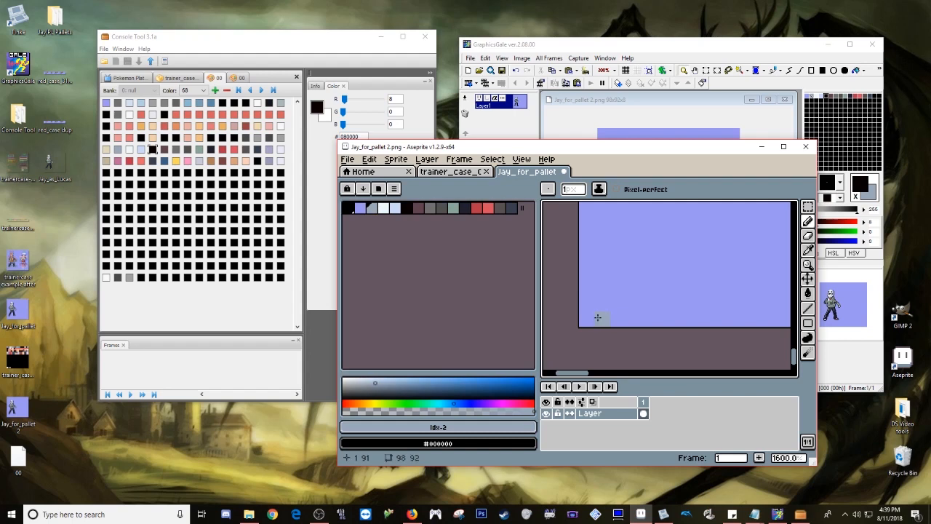
key(bracketright)
click(612, 319)
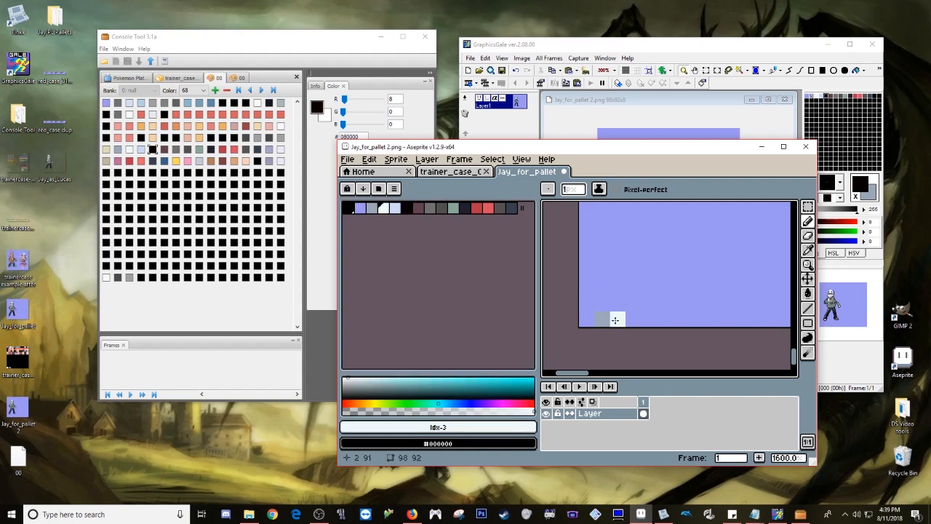
click(395, 209)
click(635, 322)
click(406, 209)
click(649, 318)
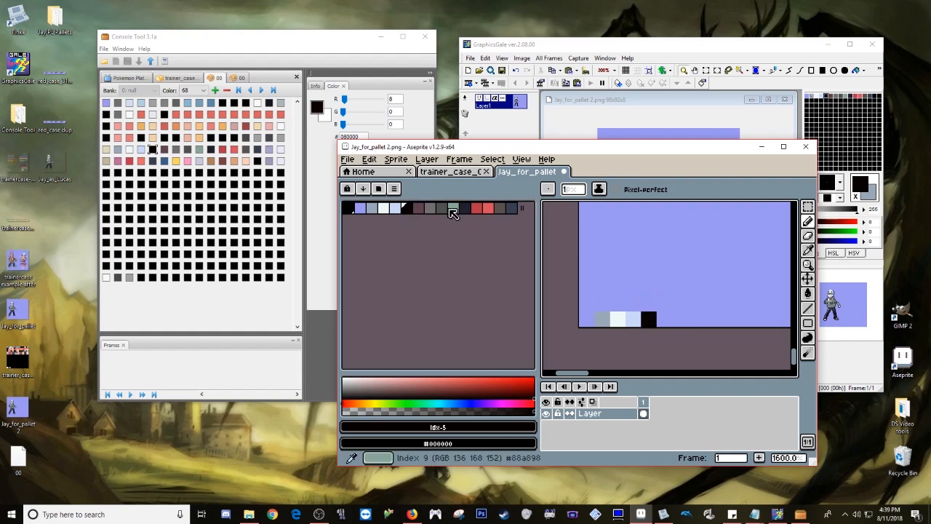
Step: Extend the pixel row with one pixel each of palette colors 6, 7, 8 and 9
click(416, 209)
click(664, 318)
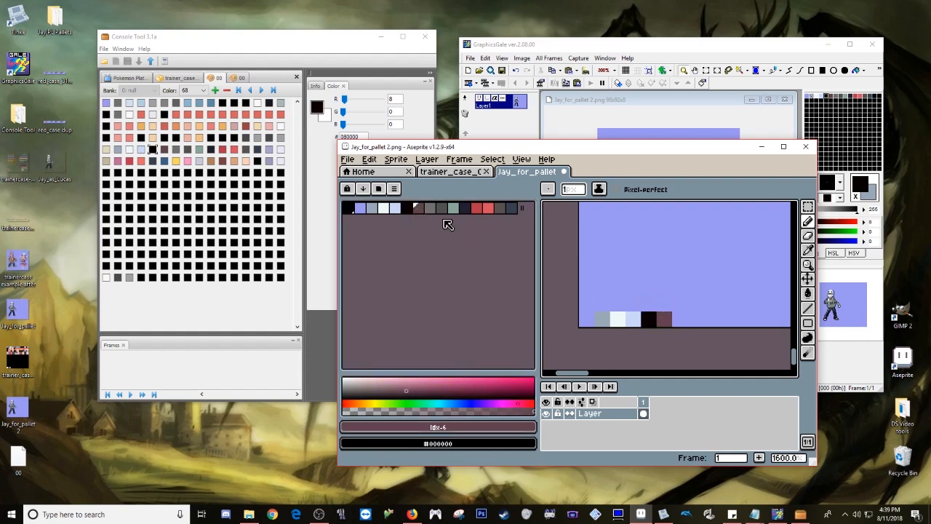
click(430, 209)
click(682, 318)
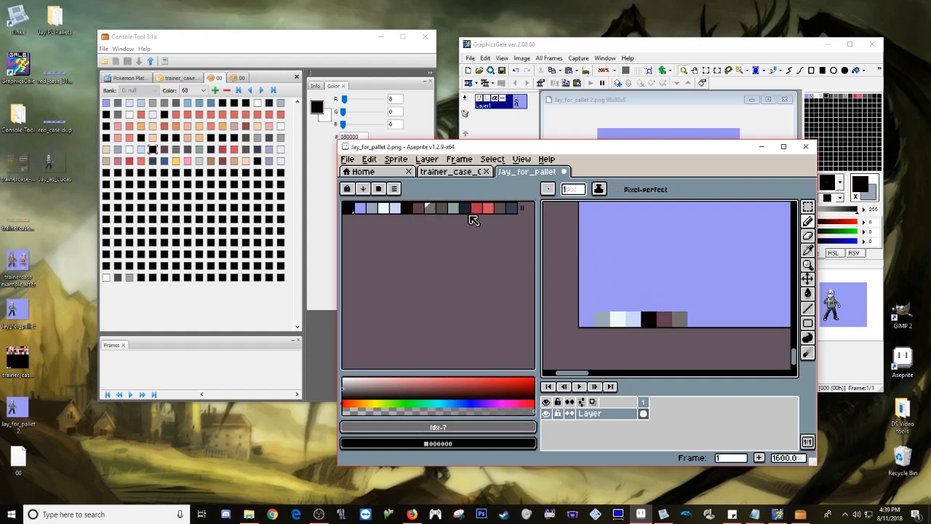
click(442, 209)
click(696, 318)
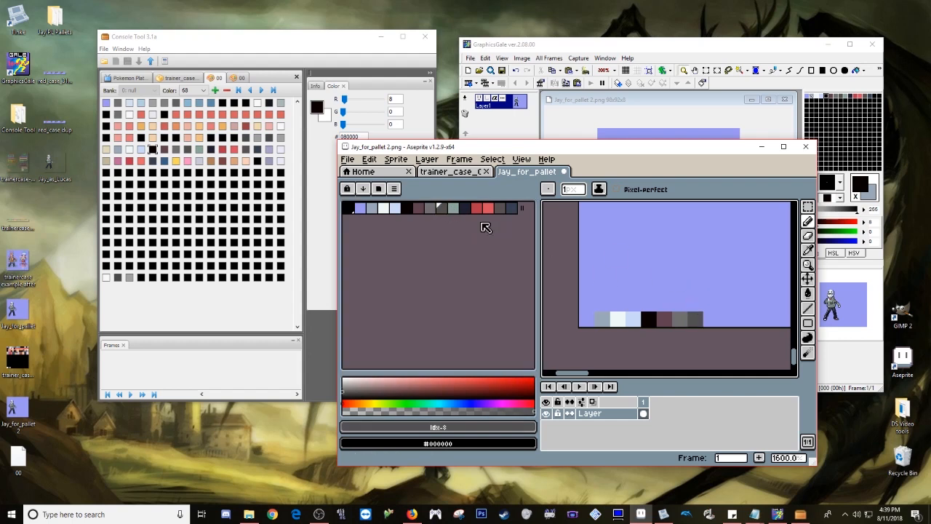
click(453, 208)
click(700, 317)
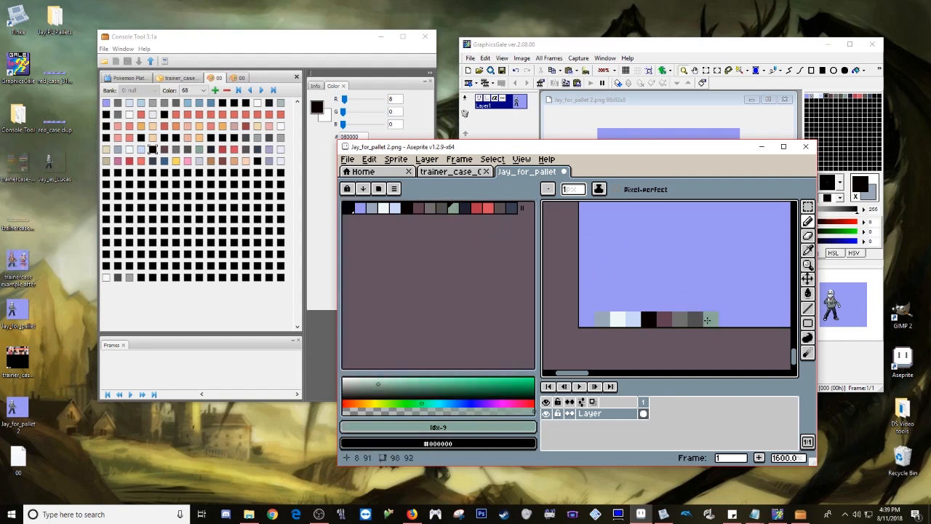
Step: Complete the pixel row with one pixel each of palette colors 10 to 14
click(465, 209)
click(760, 321)
click(726, 321)
click(476, 209)
click(742, 319)
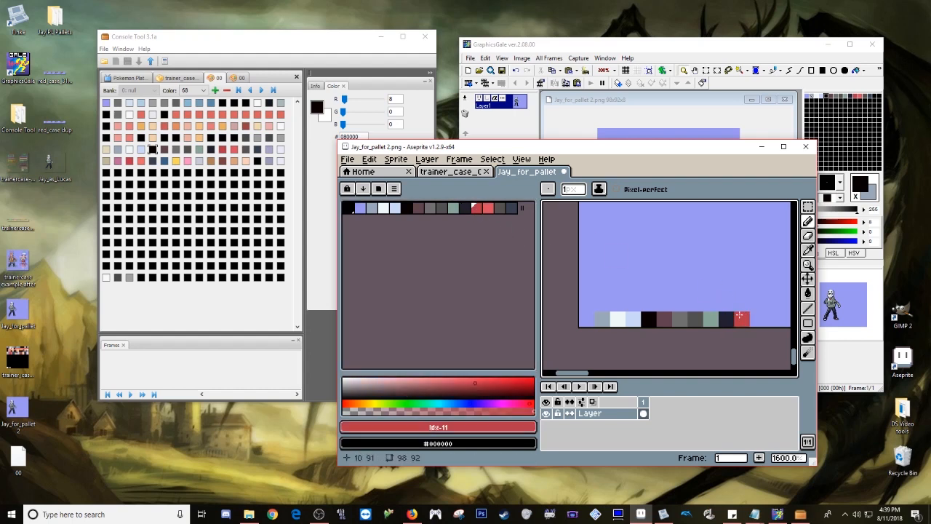
click(489, 209)
click(757, 316)
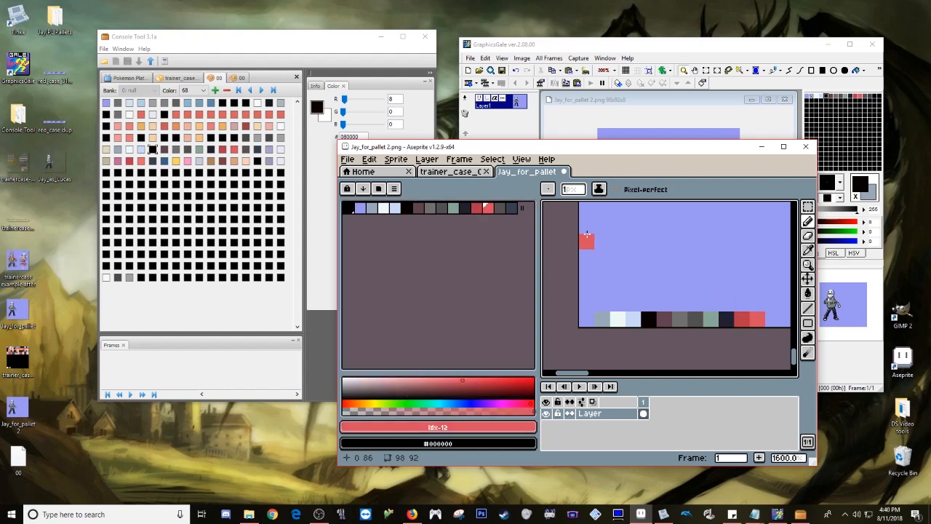
click(499, 209)
click(774, 313)
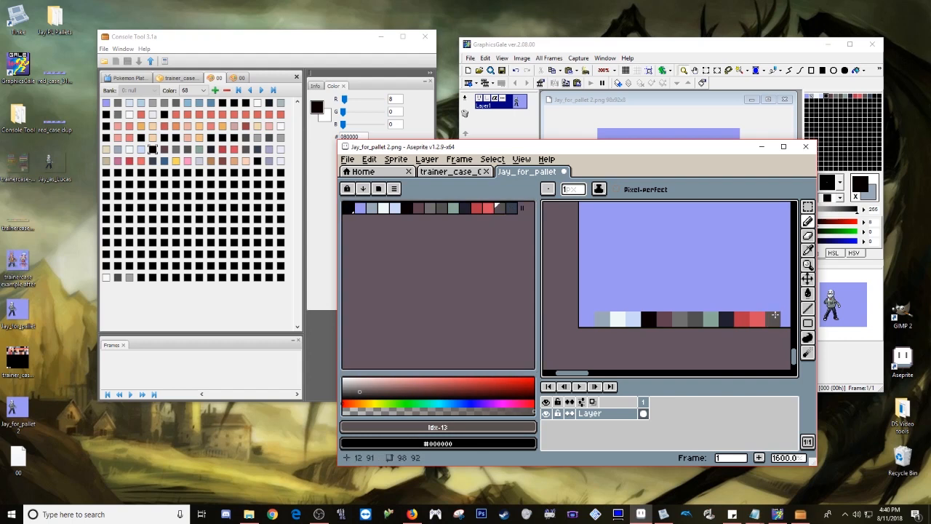
scroll(668, 348, down, 1)
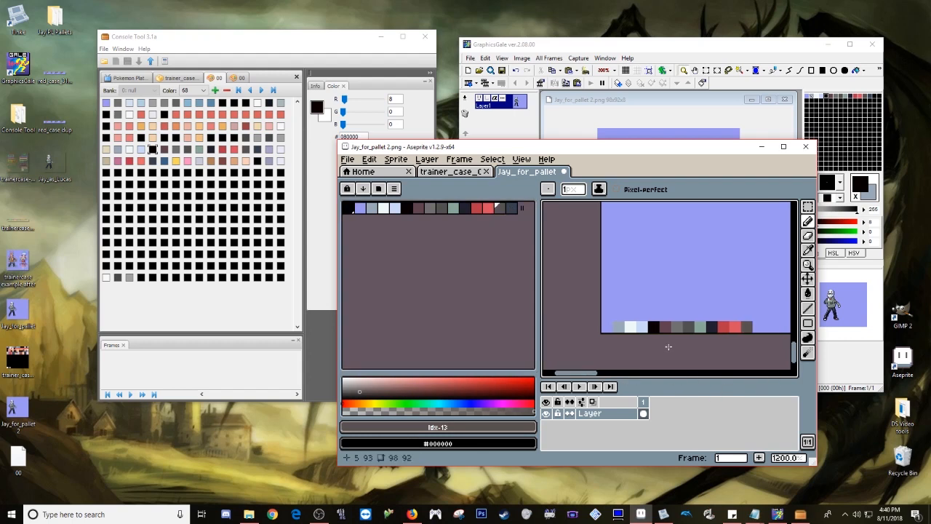
click(510, 209)
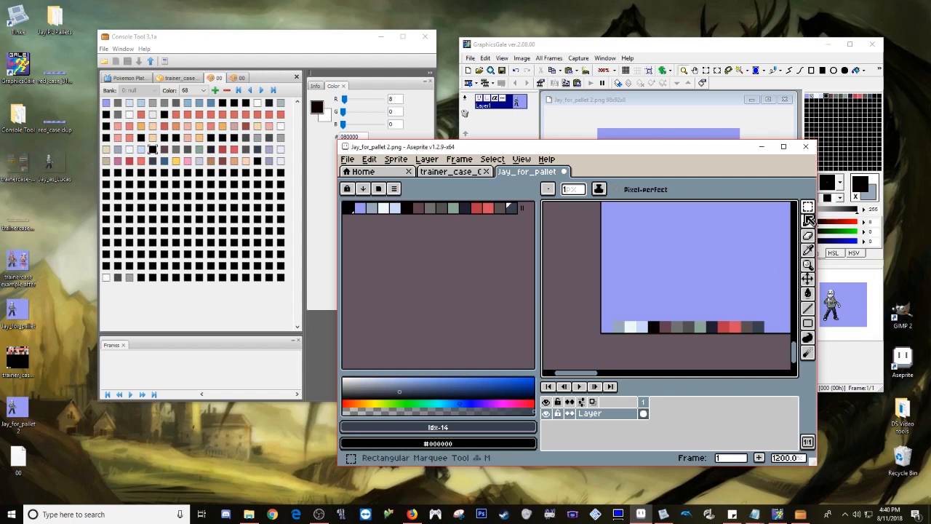
Step: Copy the row of 13 color pixels and paste it into the black area of trainer_case_0.RLCN.png
click(808, 206)
drag(613, 326, 766, 327)
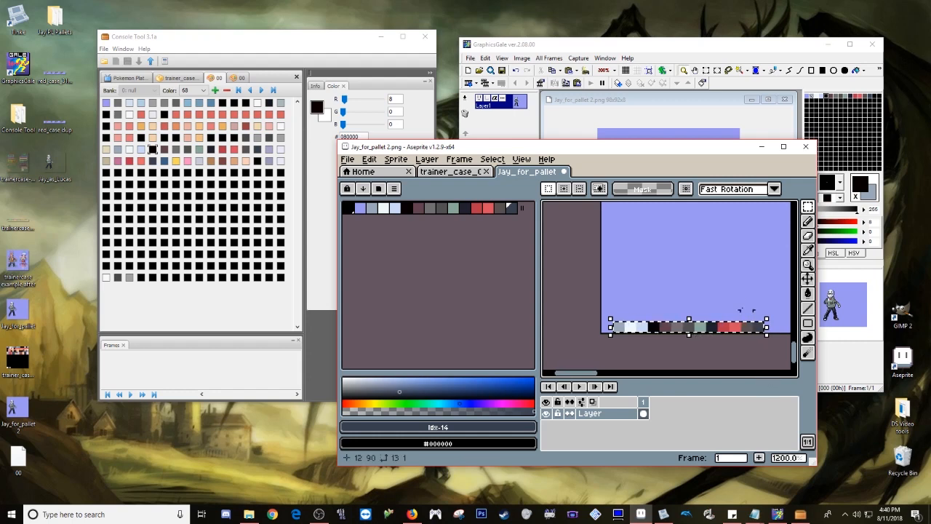
click(448, 175)
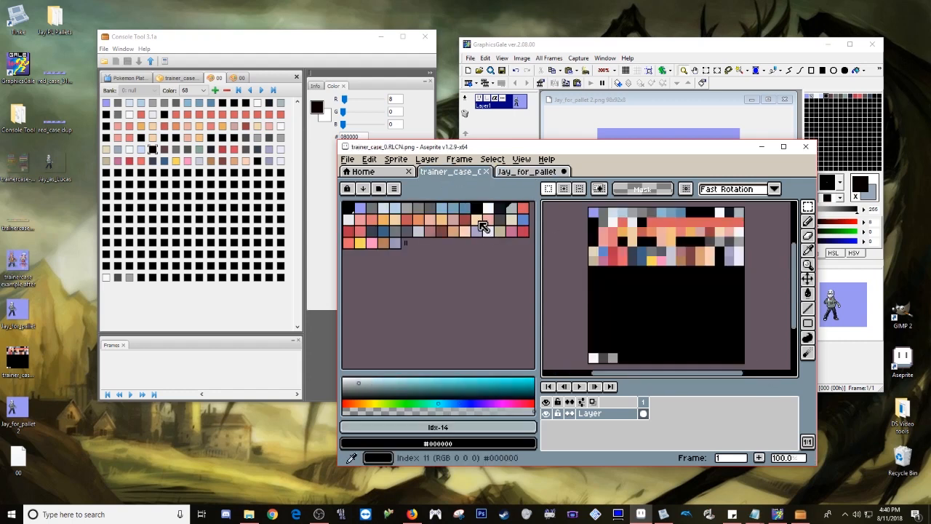
click(396, 159)
mouse_move(416, 187)
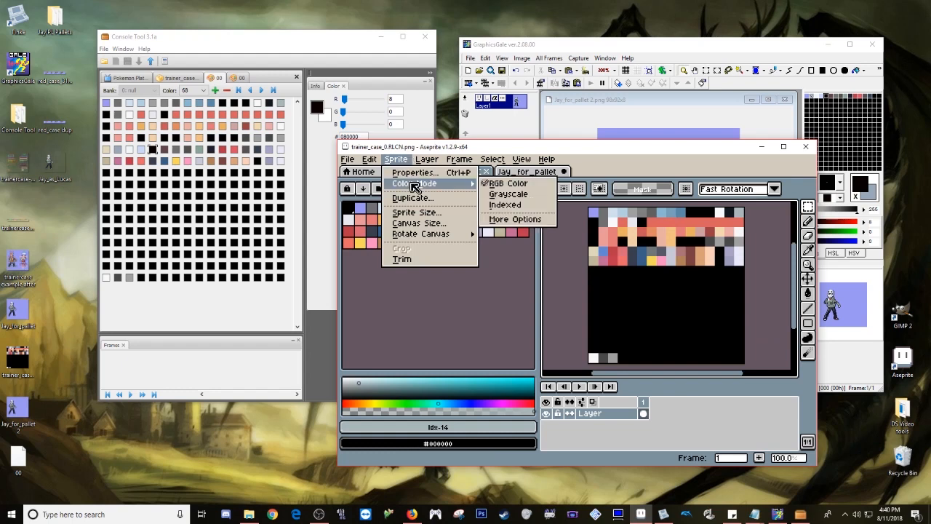
click(398, 162)
key(ctrl+v)
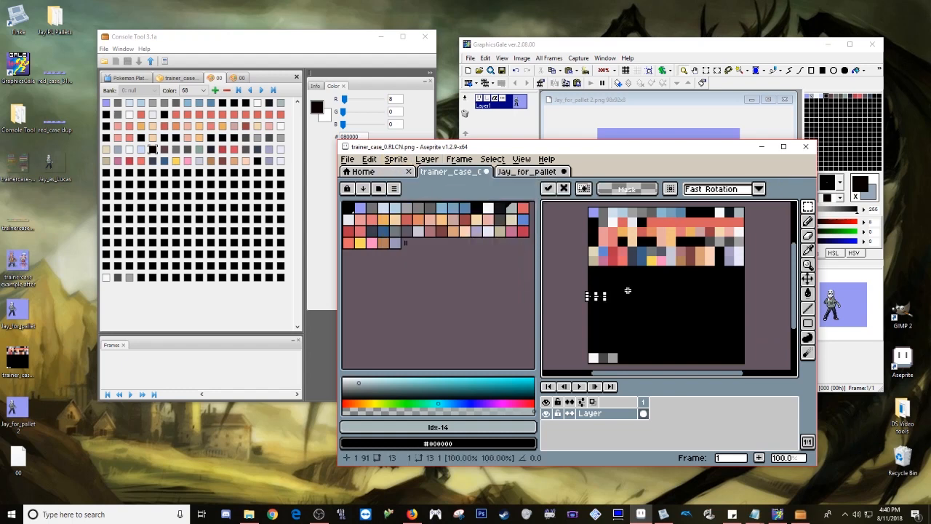
scroll(575, 292, up, 6)
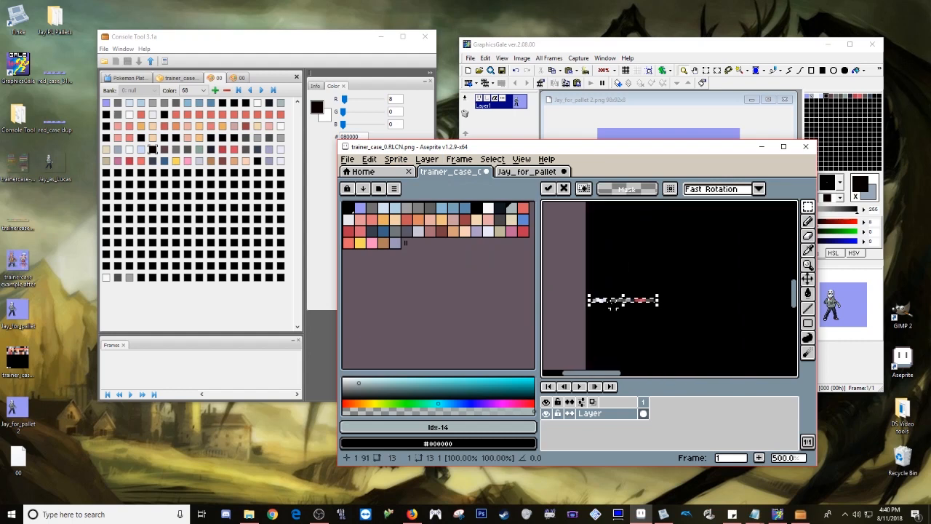
click(561, 298)
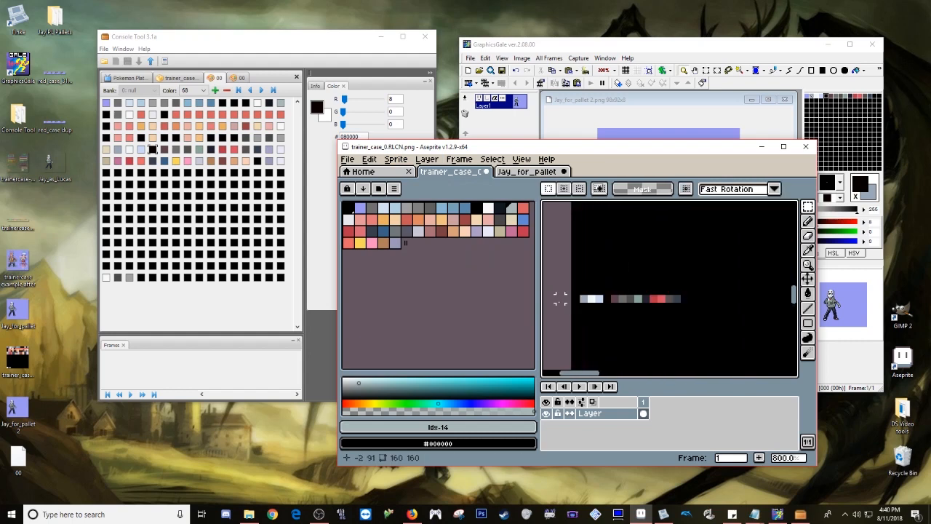
Step: Sample the pale blue, white and first brown and gray pixels of the pasted row with the Eyedropper to check them against the palette
click(808, 251)
click(584, 299)
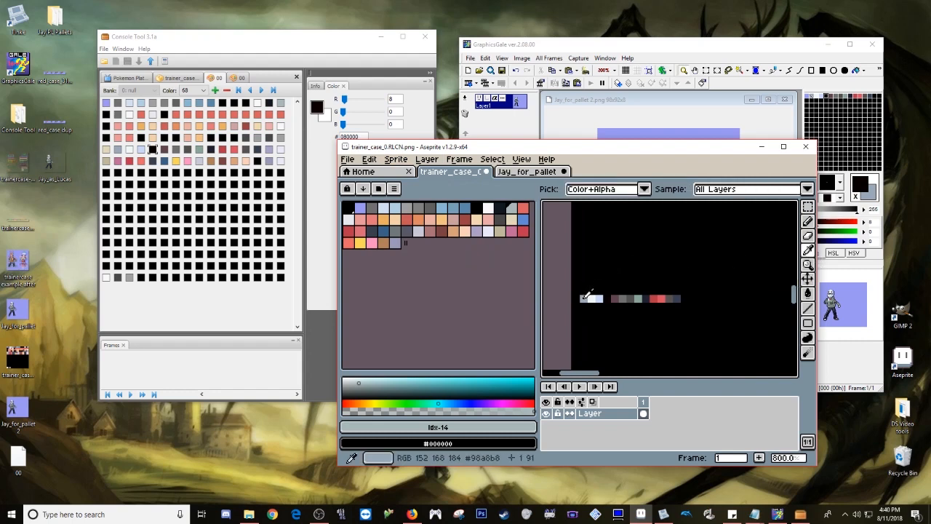
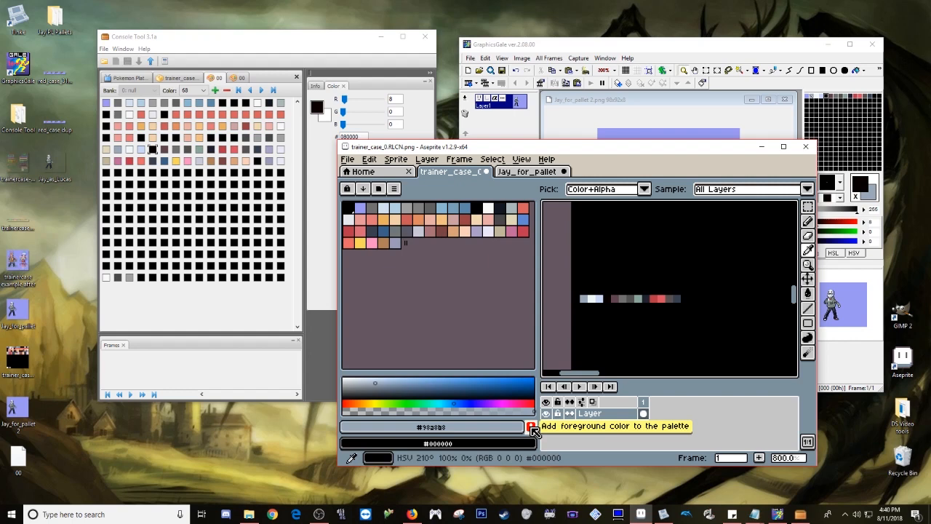
click(593, 297)
click(600, 298)
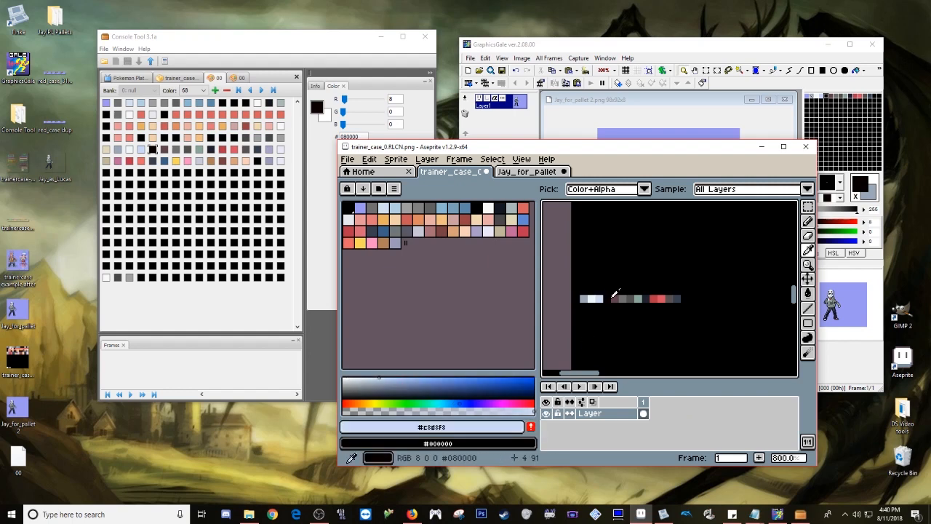
click(613, 297)
click(618, 296)
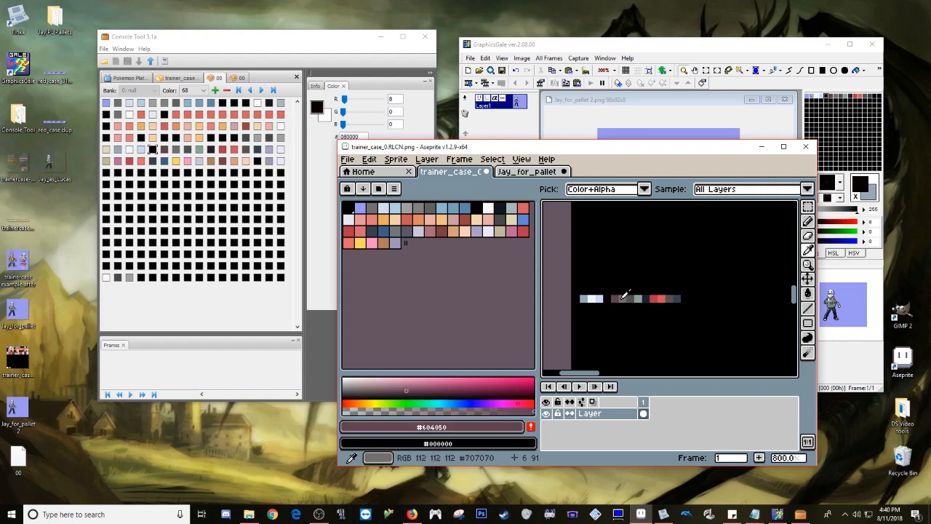
Step: Sample the gray-green, red and dark pixels in the rest of the pasted row to check them against the palette
click(636, 294)
click(639, 296)
click(650, 294)
click(655, 297)
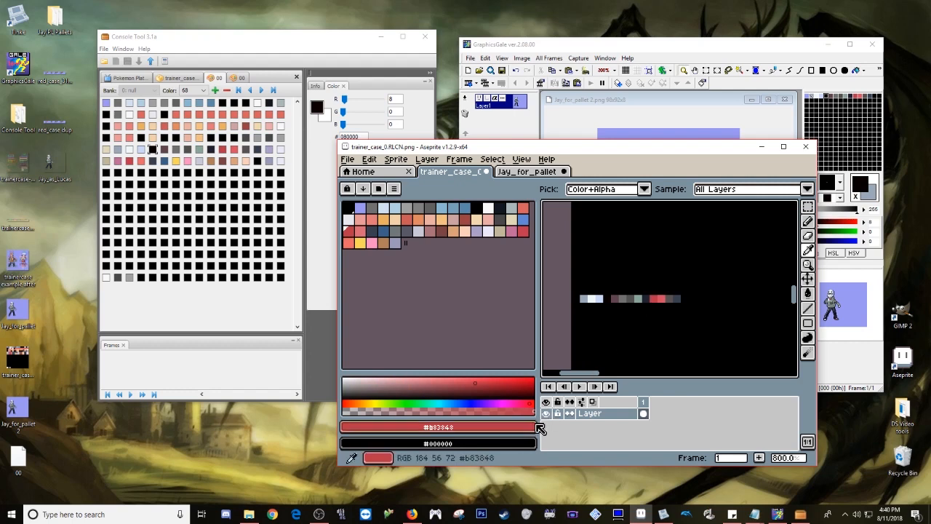
click(661, 297)
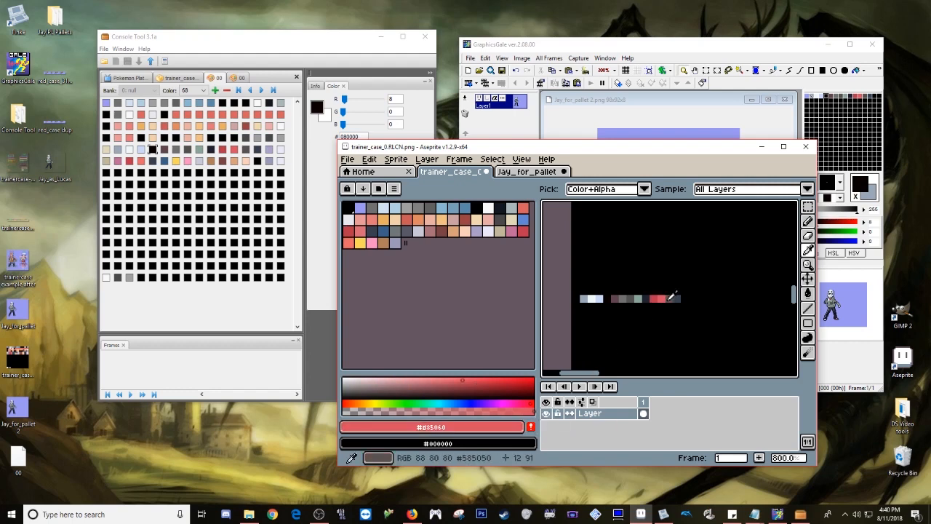
click(668, 298)
click(678, 298)
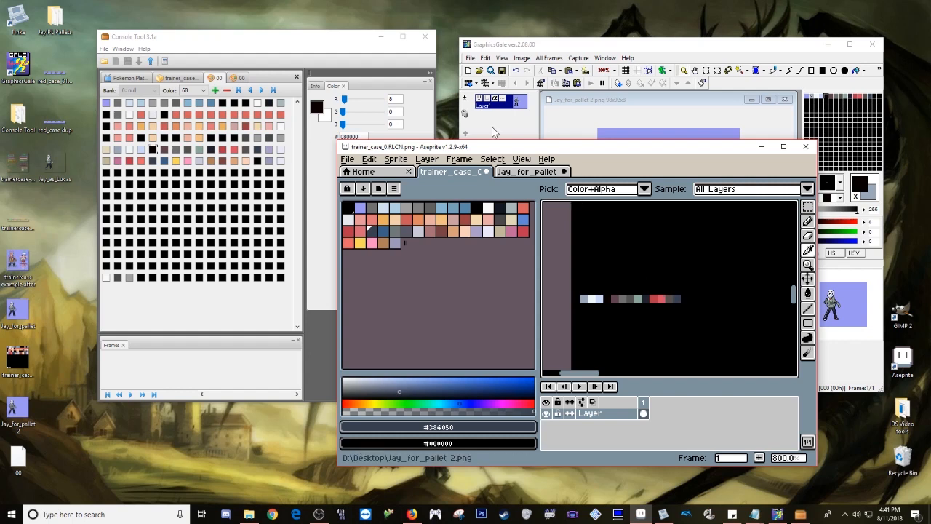
Step: Set the darker red's green value to 64, for color 74 in Console Tool and the matching palette color in GraphicsGale
click(330, 47)
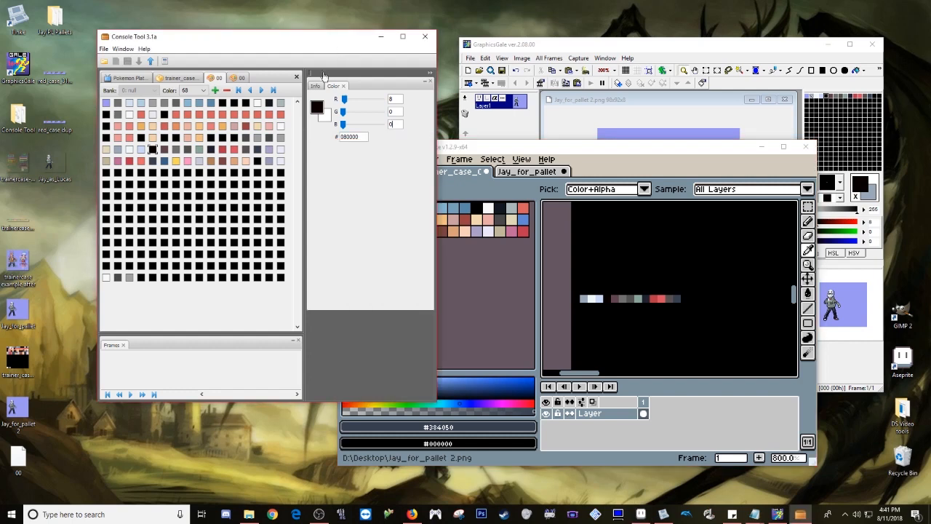
click(223, 150)
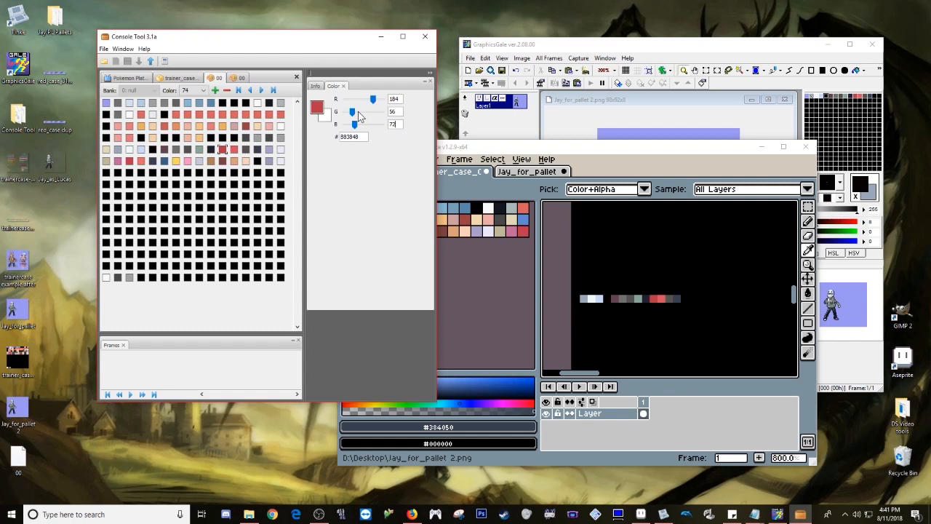
drag(352, 114, 356, 114)
click(756, 48)
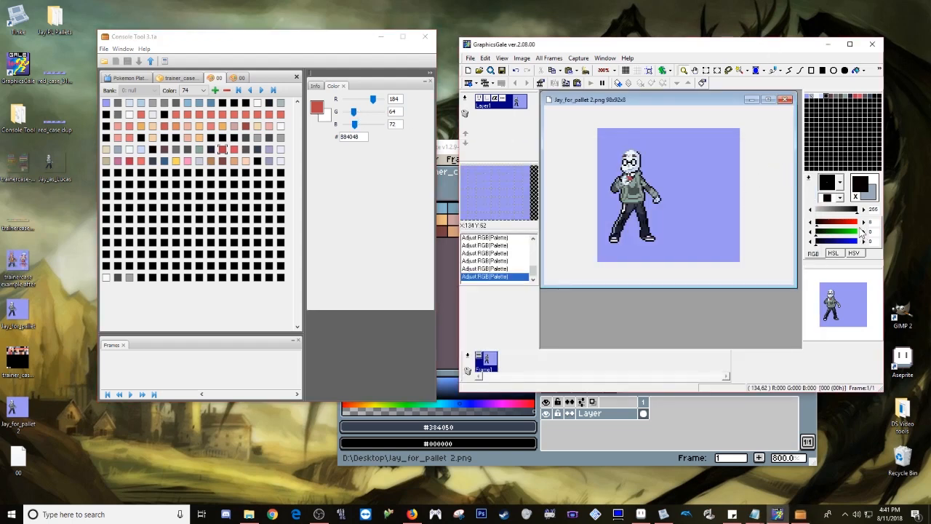
click(858, 97)
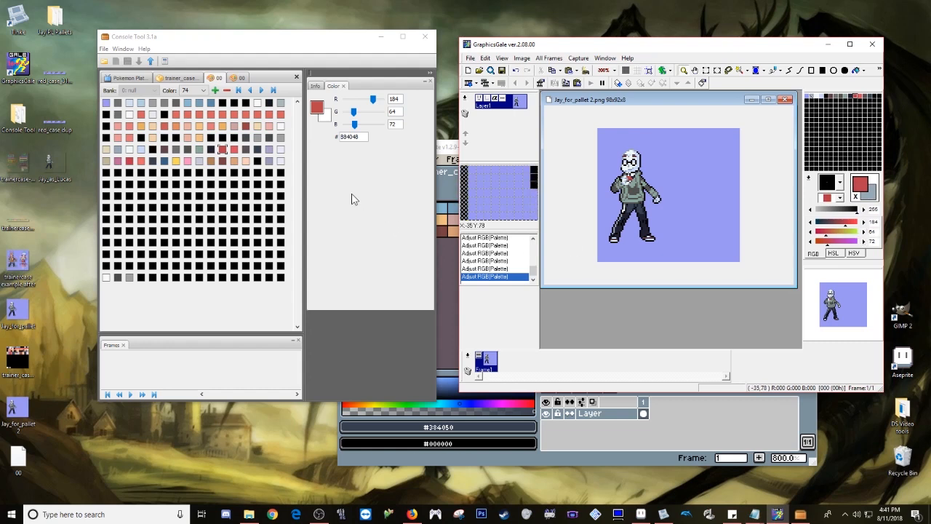
Step: Switch back to Aseprite and sample the dark brown-gray pixel after the reds to check it against the palette
click(692, 420)
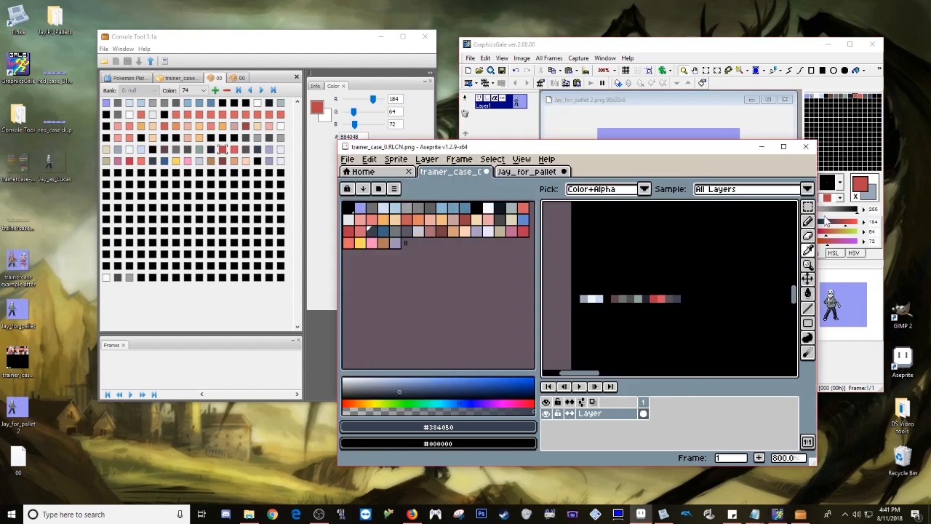
click(808, 249)
click(671, 298)
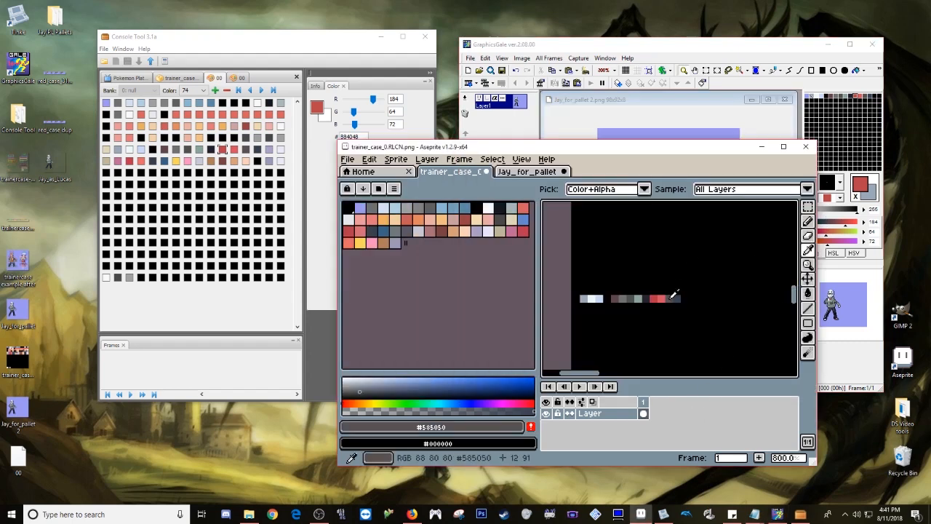
Step: Set the red value of the last dark slate colour to 64 in Console Tool (colour 77) and in the GraphicsGale palette
click(681, 296)
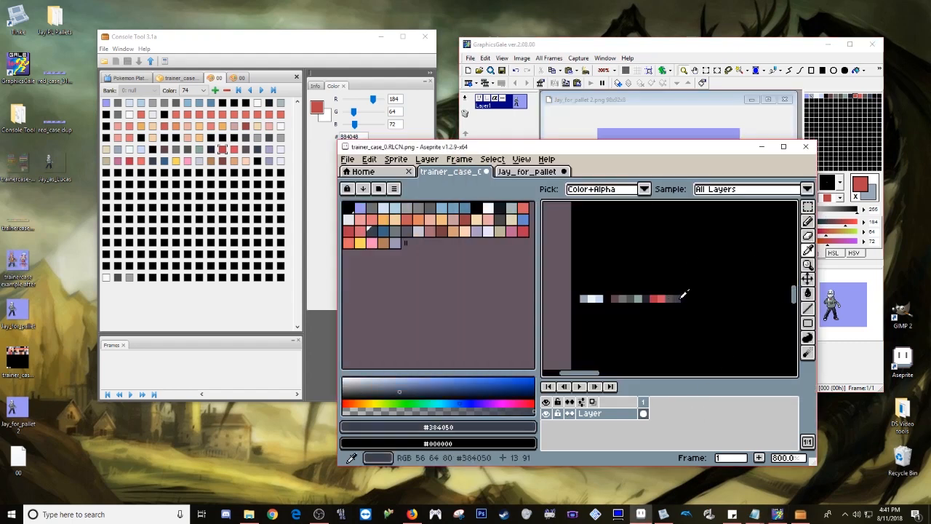
click(309, 53)
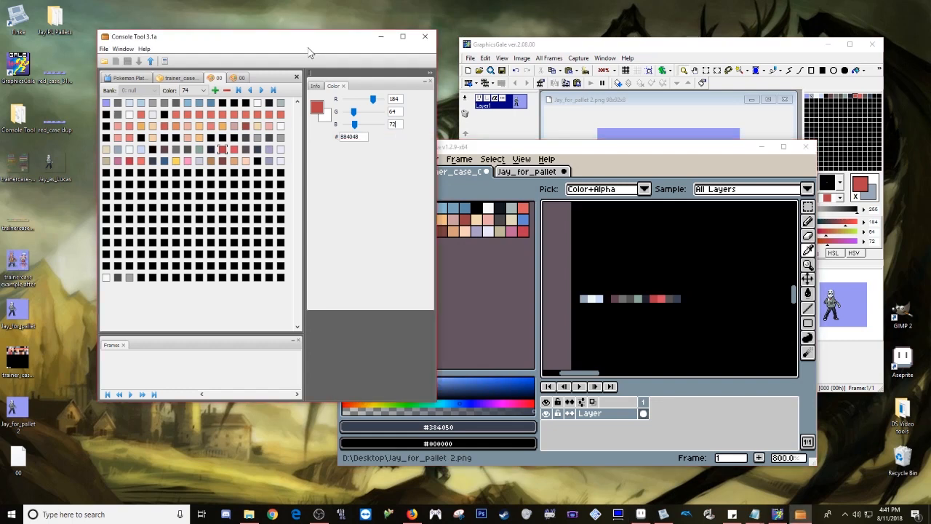
click(258, 151)
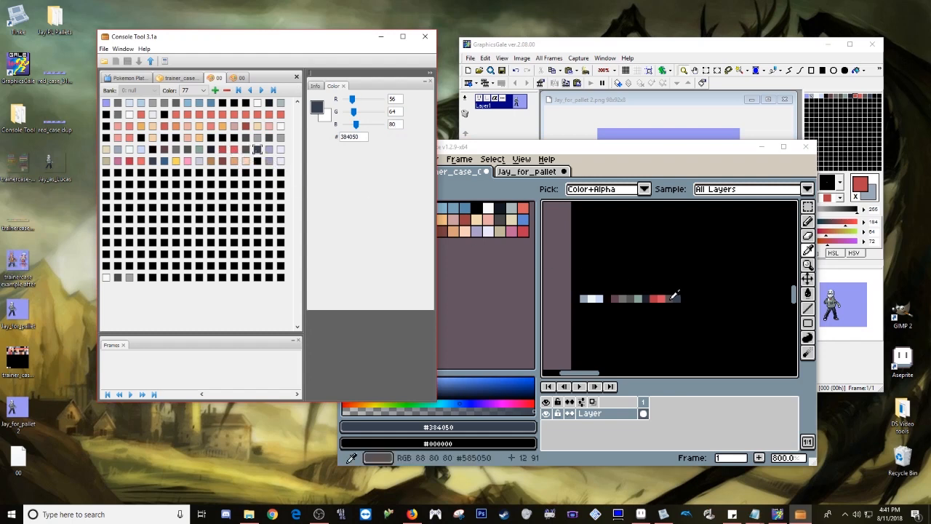
click(764, 52)
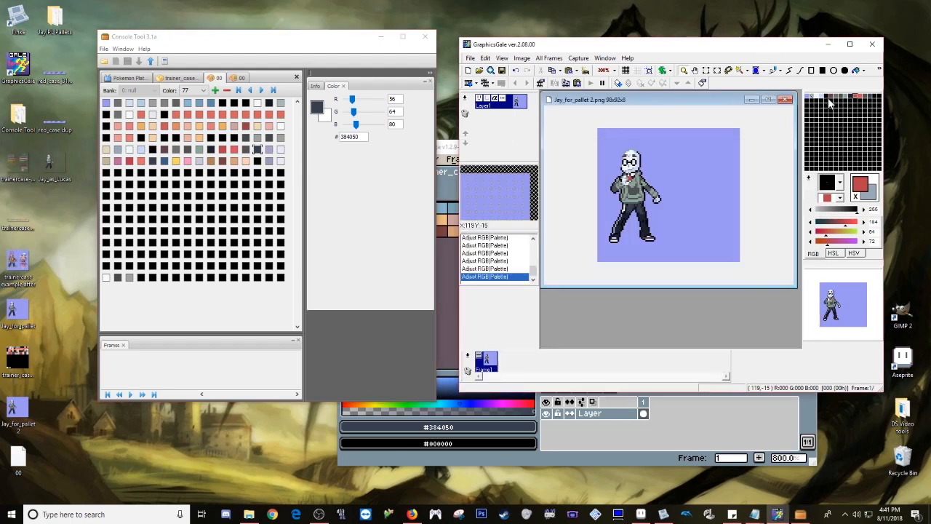
click(871, 98)
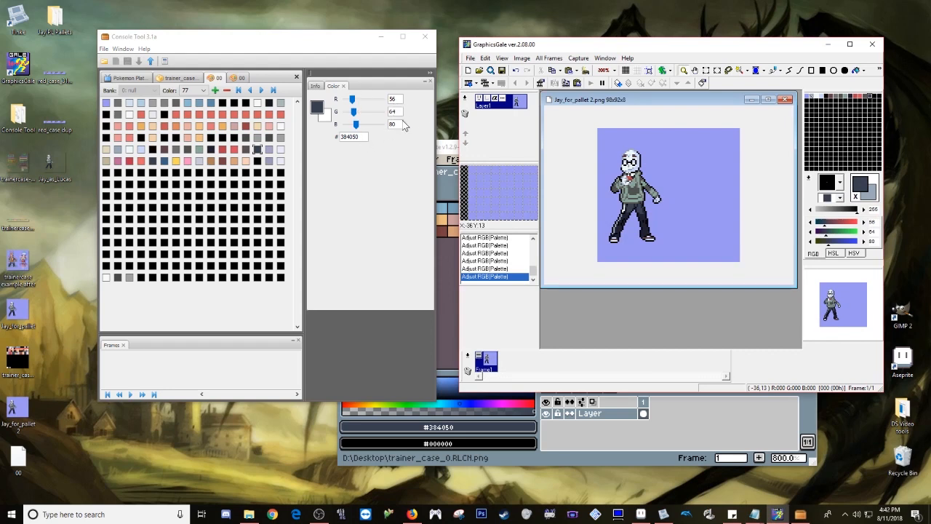
click(355, 102)
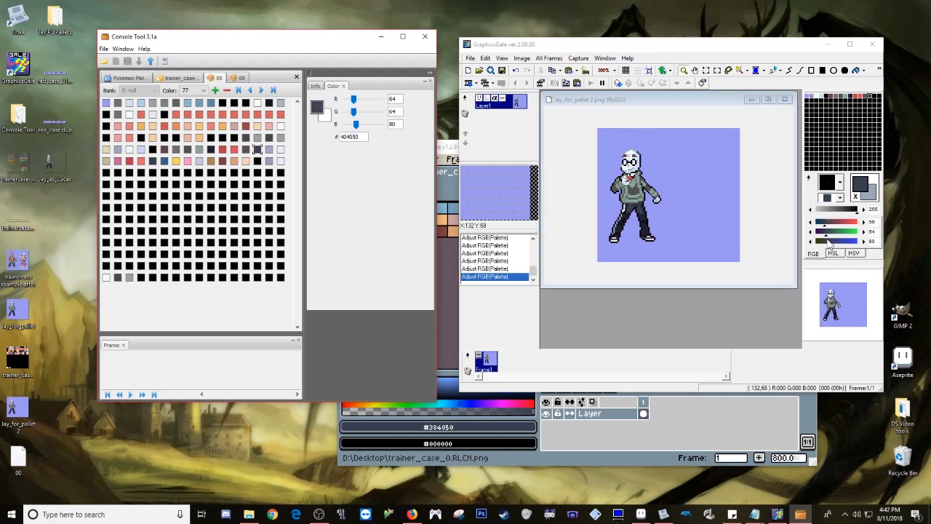
click(865, 226)
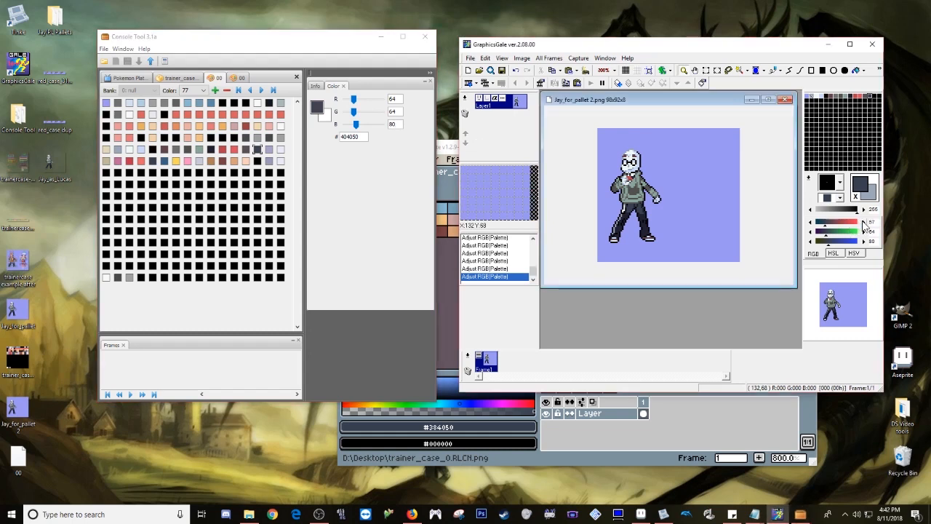
click(863, 224)
click(470, 57)
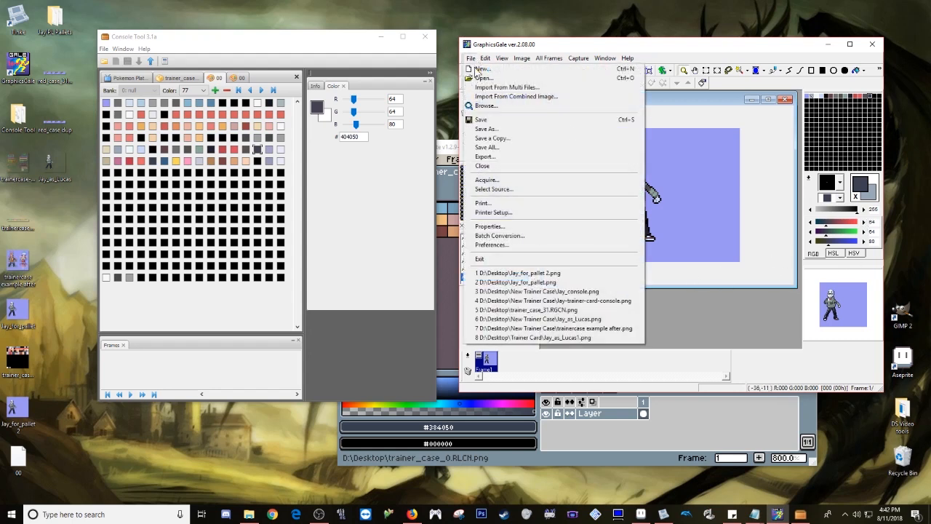
click(484, 129)
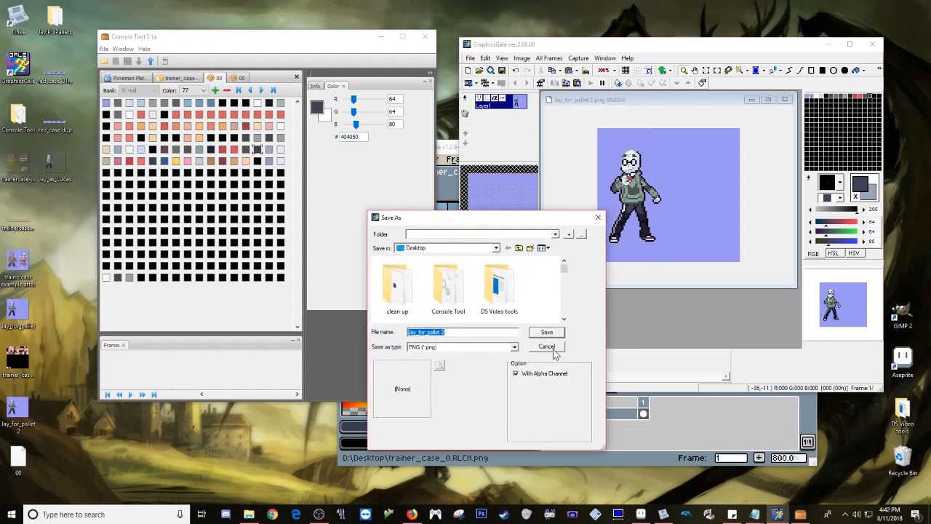
click(554, 347)
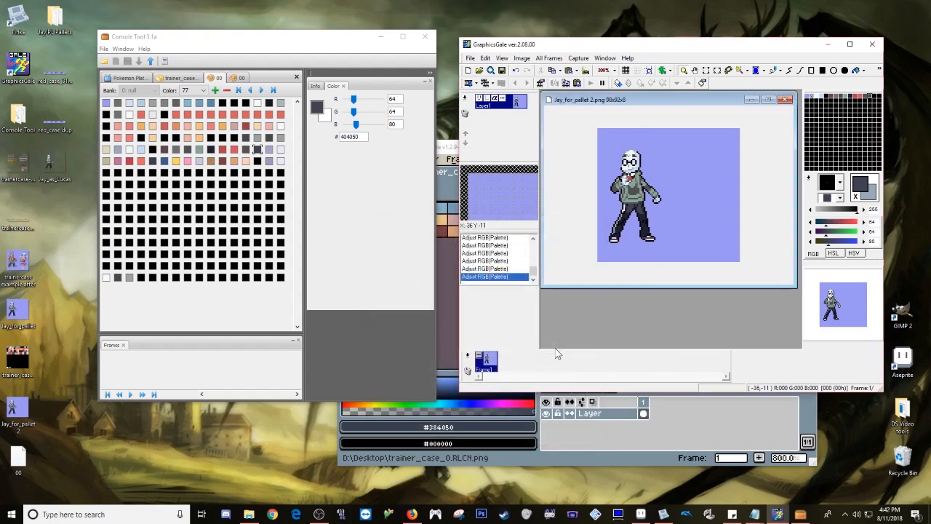
Step: Switch to Aseprite and close the outdated Jay_for_pallet 2.png without saving its changes
click(732, 439)
click(527, 172)
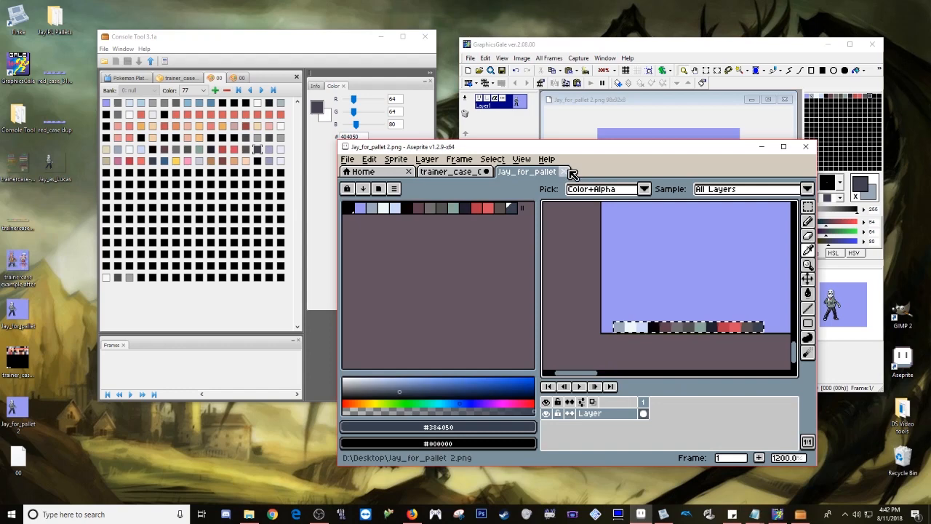
click(564, 172)
click(574, 332)
Step: Switch to GraphicsGale and save Jay_for_pallet 2.png with its adjusted palette
click(627, 51)
click(471, 57)
click(489, 122)
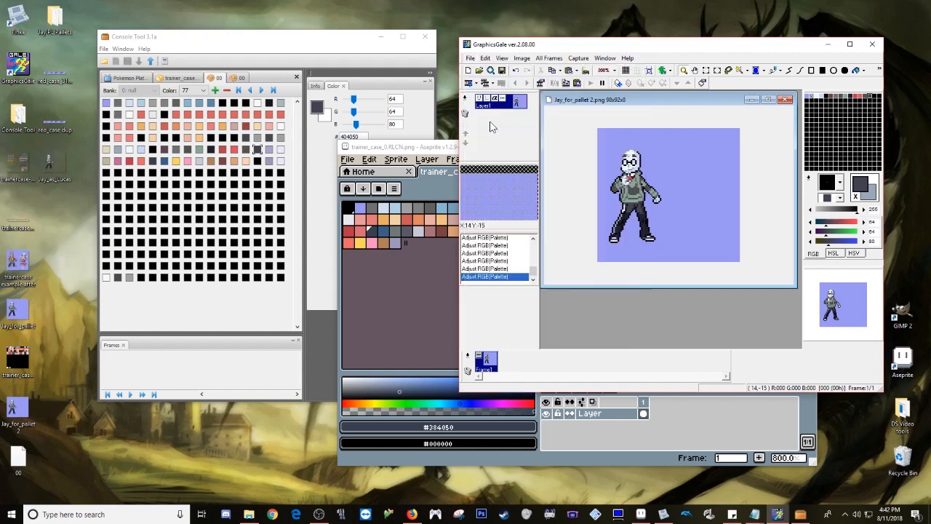
Step: Switch to Aseprite and undo the colour strip pasted into trainer_case_0.RLCN.png
click(680, 447)
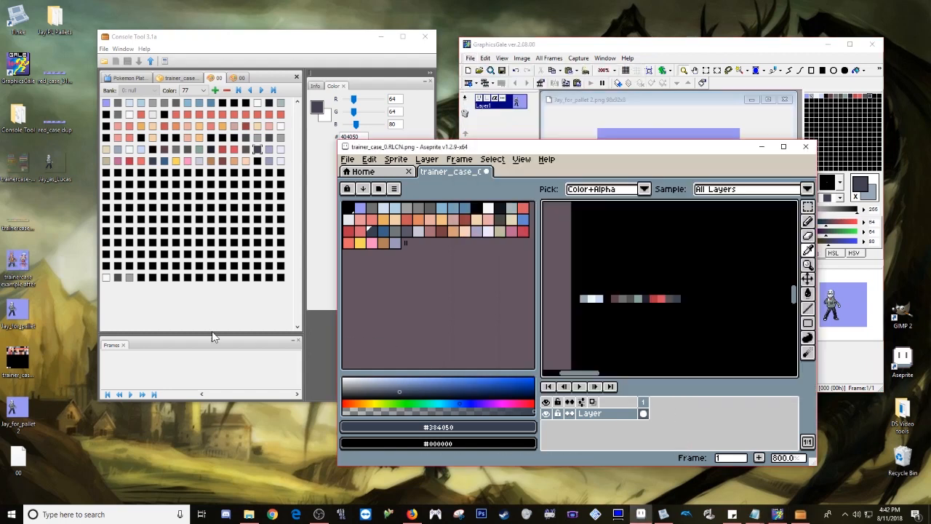
click(630, 337)
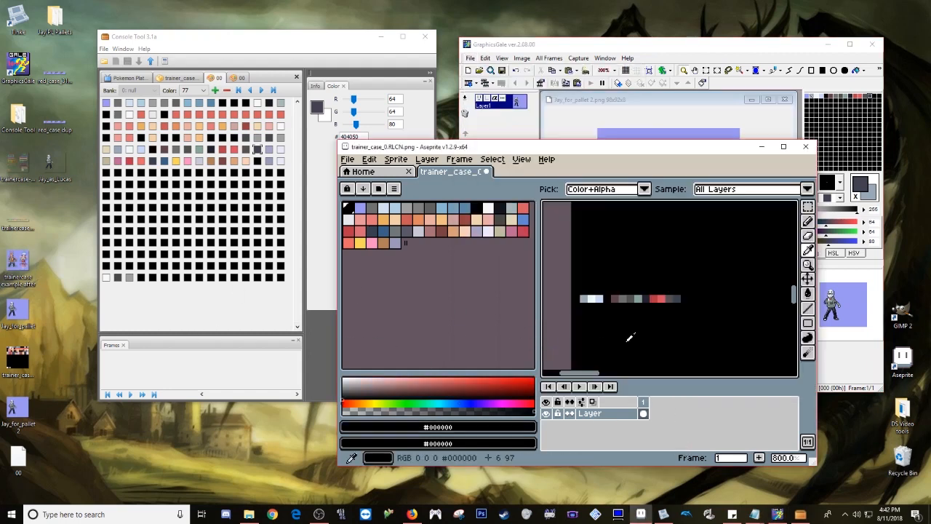
key(ctrl+z)
key(ctrl+z)
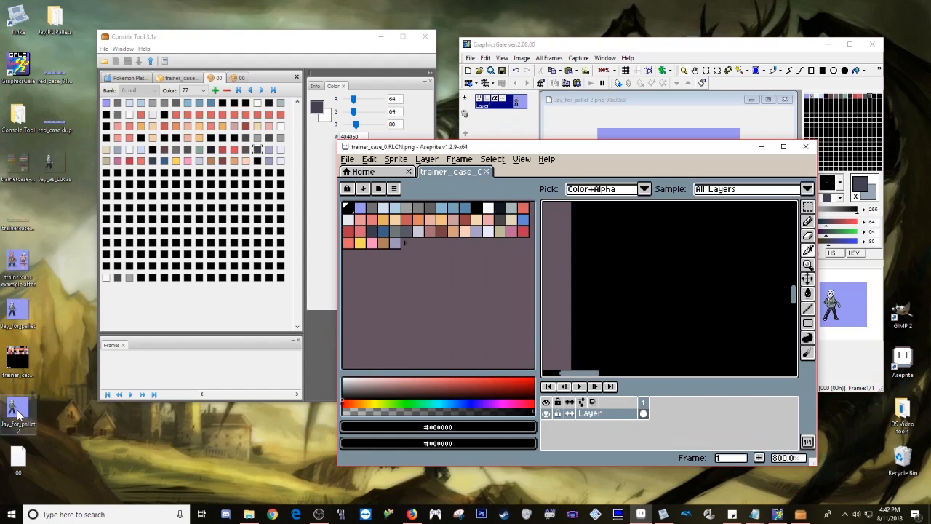
Step: Open the re-saved Jay_for_pallet 2.png from the desktop in Aseprite
drag(18, 413, 653, 325)
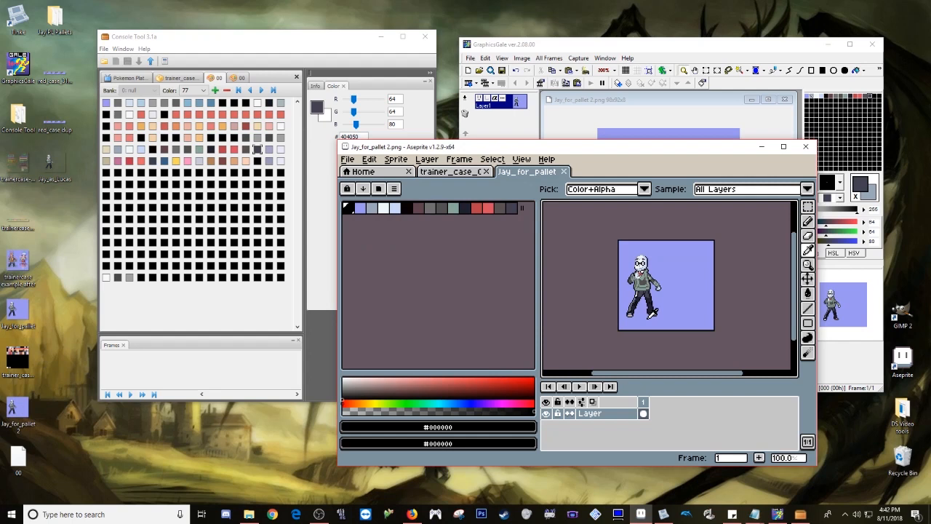
scroll(641, 275, up, 2)
scroll(618, 347, down, 2)
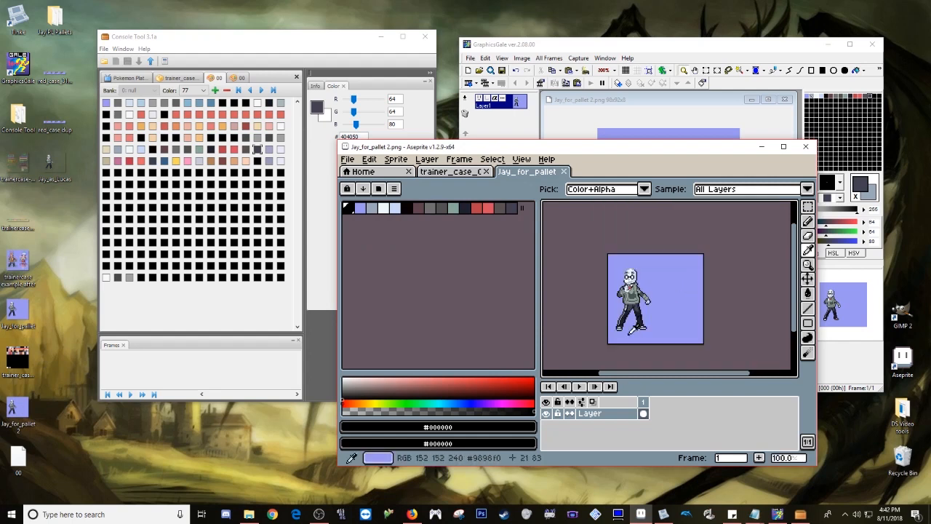
scroll(618, 347, up, 2)
scroll(607, 335, up, 2)
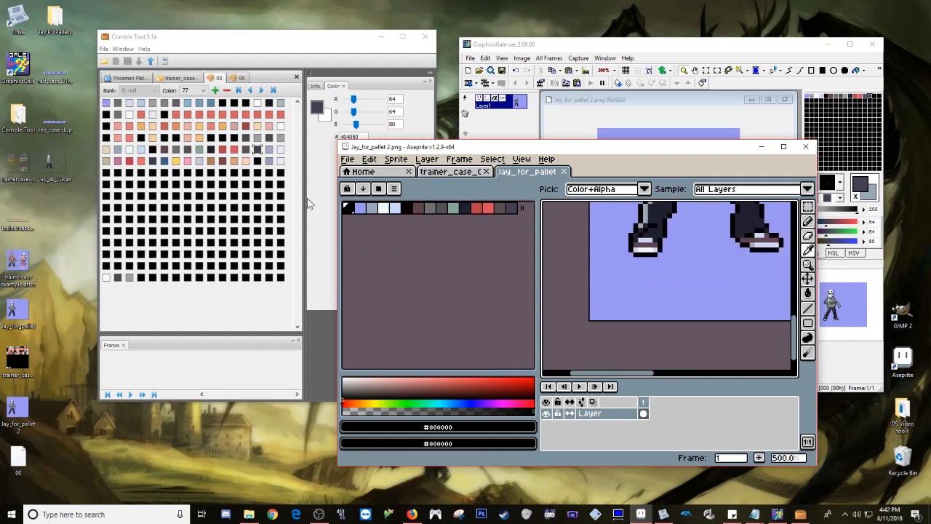
Step: Paint one pixel each of palette colours 2 to 5 side by side along the sprite's bottom row, starting at column 2
click(360, 209)
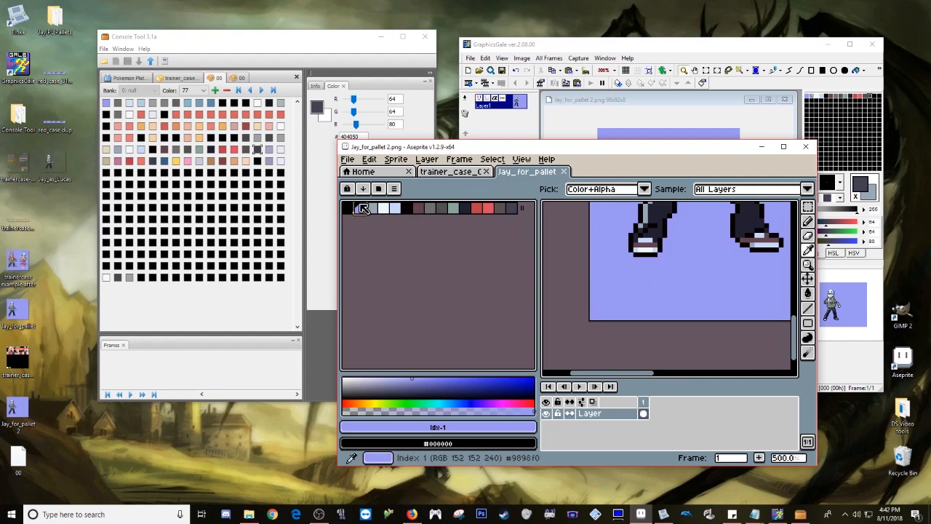
click(374, 211)
key(b)
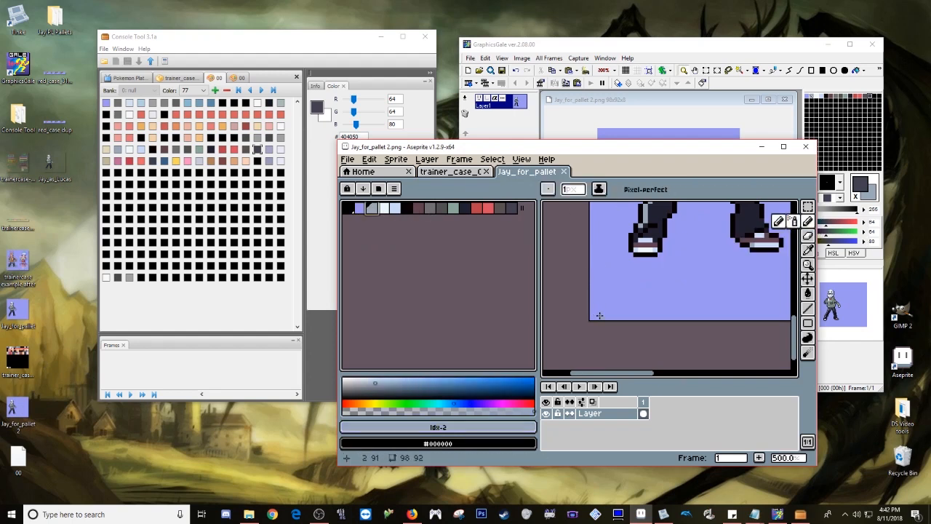
scroll(599, 315, up, 5)
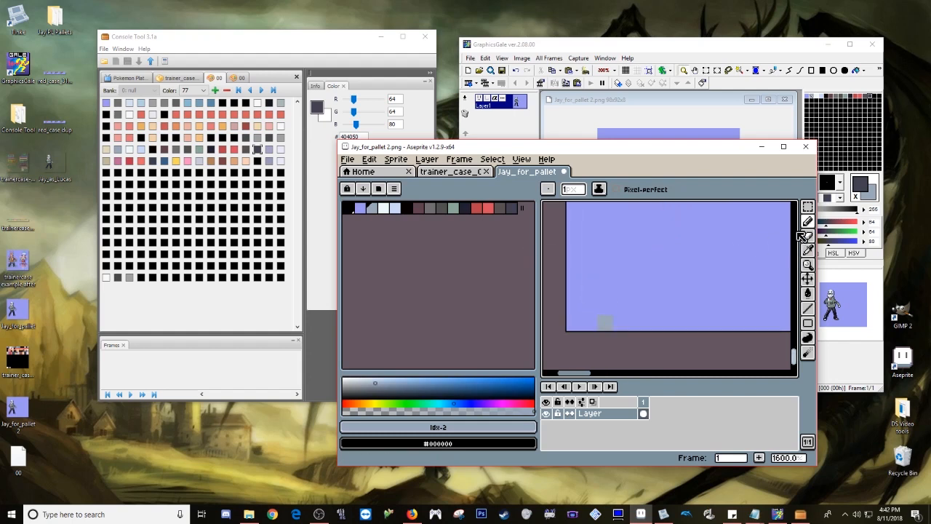
click(384, 212)
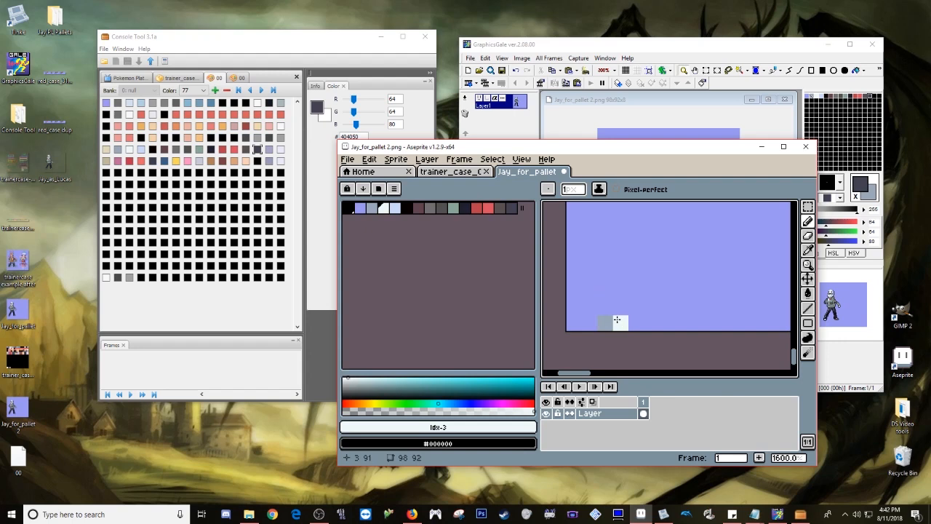
click(396, 211)
click(637, 323)
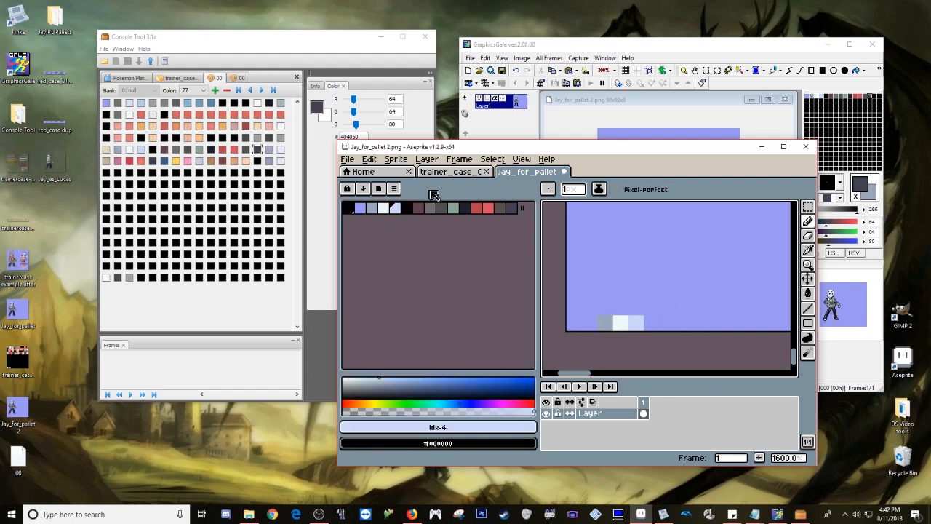
click(411, 211)
click(651, 323)
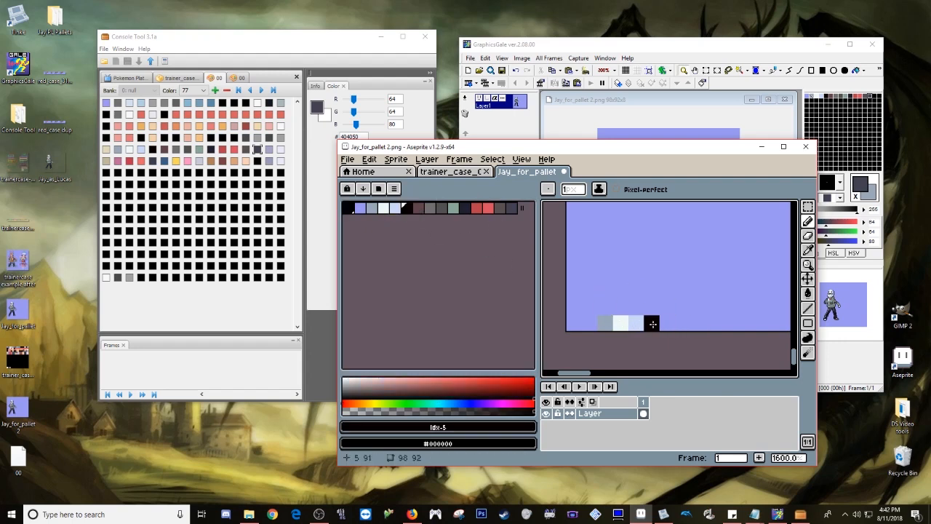
Step: Continue the bottom-row colour strip with single pixels of palette colours 6, 7, 8 and 9
click(424, 209)
click(666, 323)
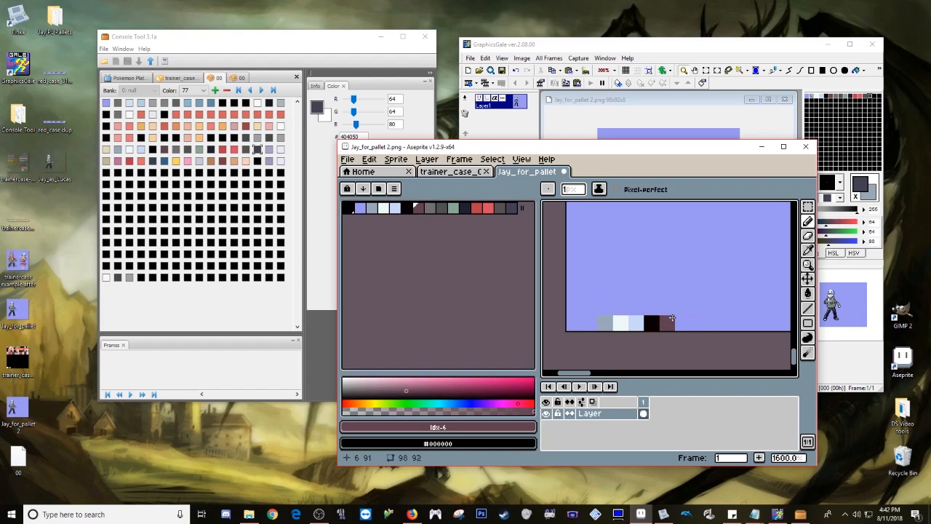
click(436, 210)
click(683, 324)
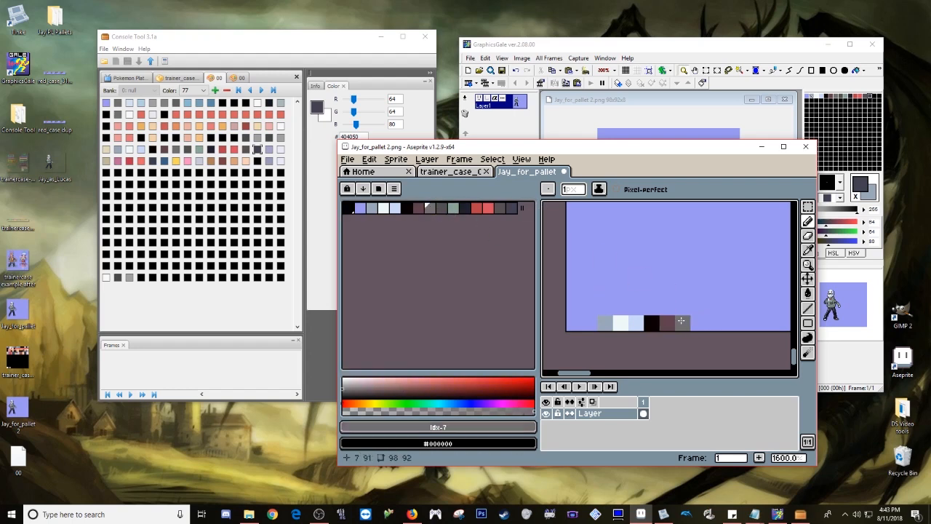
click(442, 210)
click(699, 323)
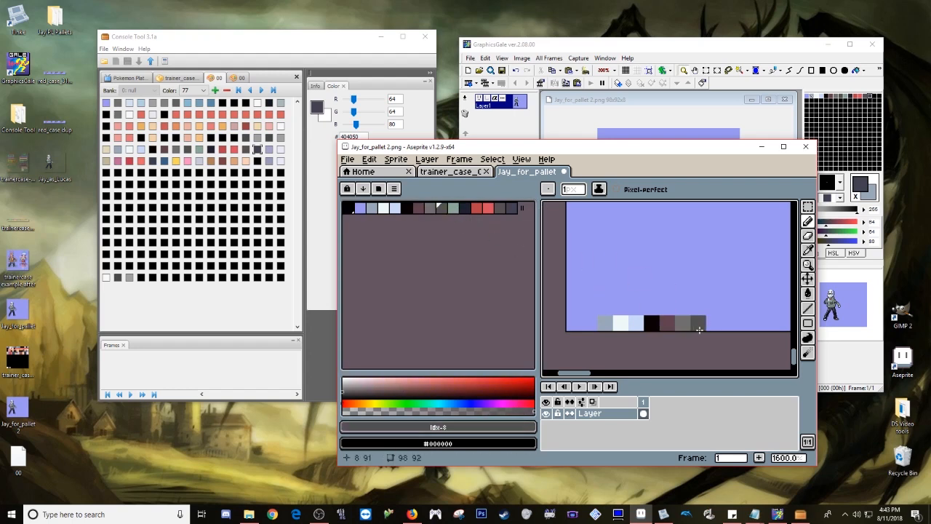
click(453, 210)
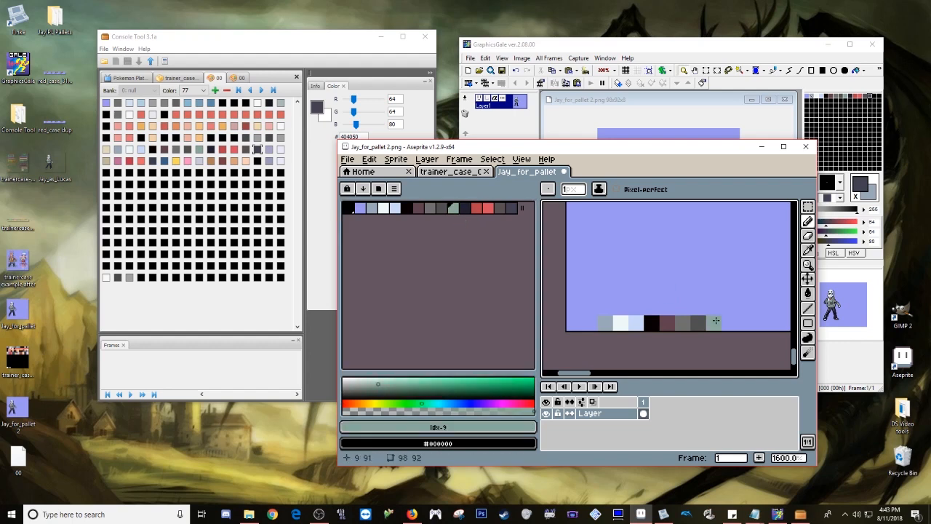
click(767, 321)
Step: Complete the bottom-row colour strip with single pixels of palette colours 10 to 14
scroll(767, 318, down, 1)
click(464, 210)
click(739, 323)
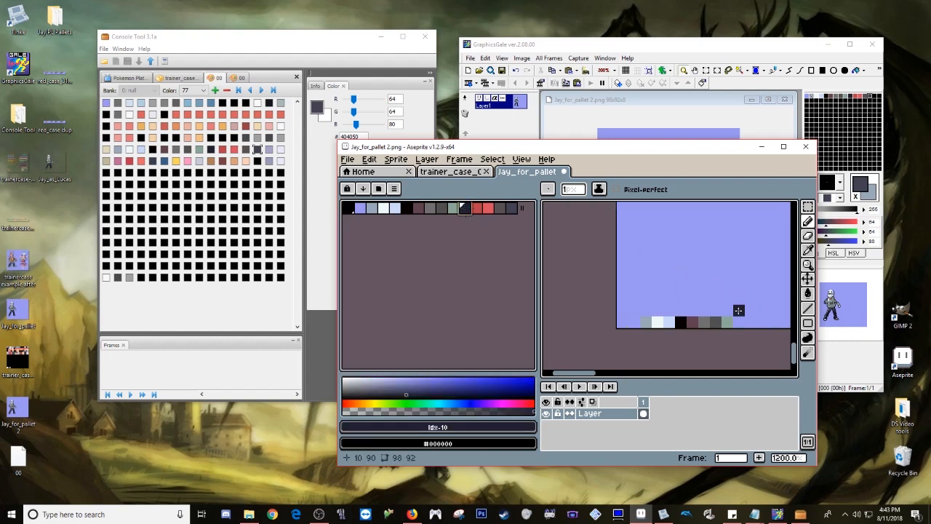
click(476, 210)
click(750, 322)
click(488, 209)
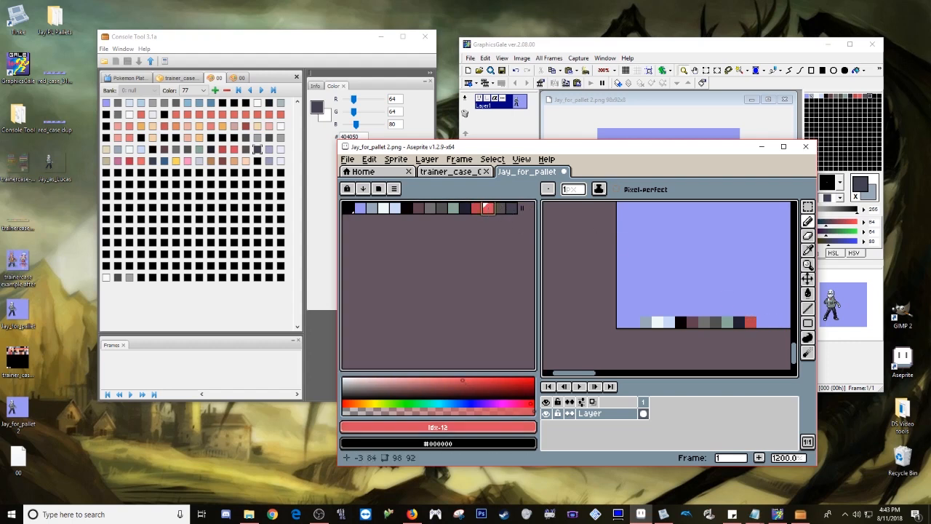
click(499, 210)
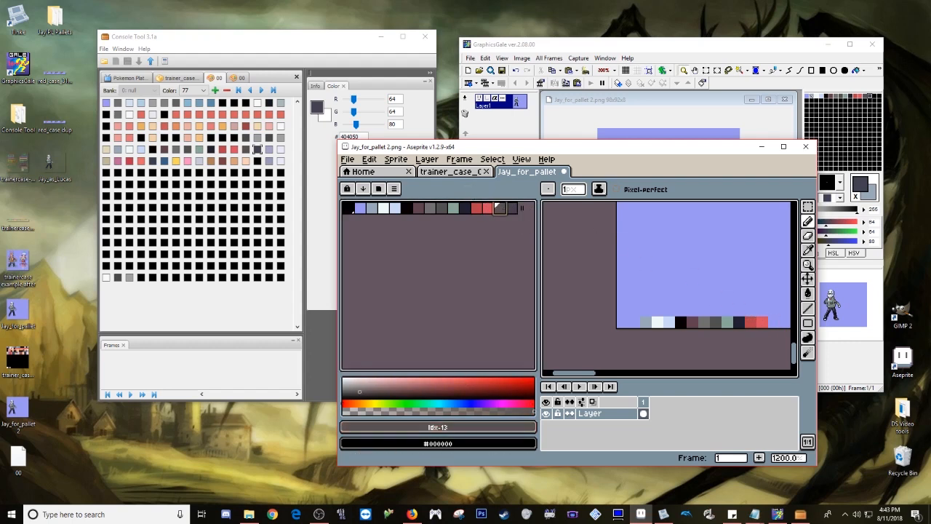
click(766, 322)
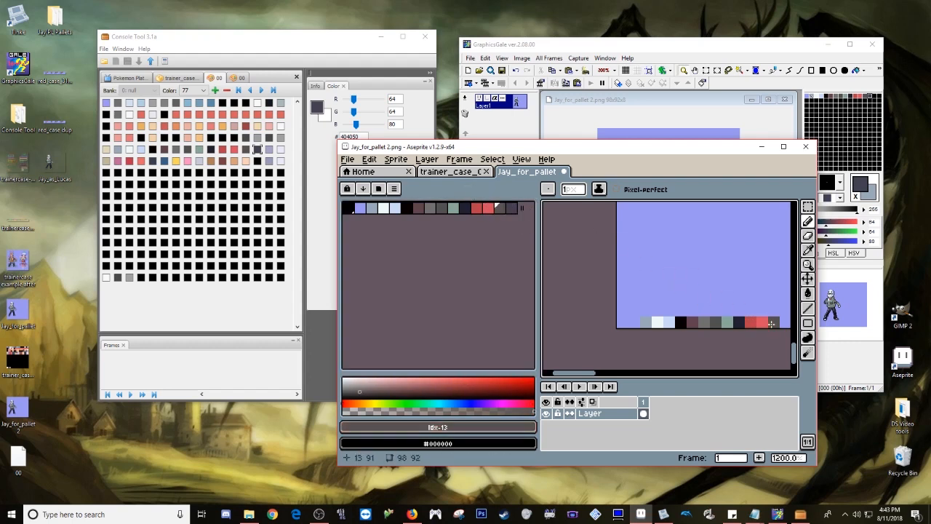
click(510, 210)
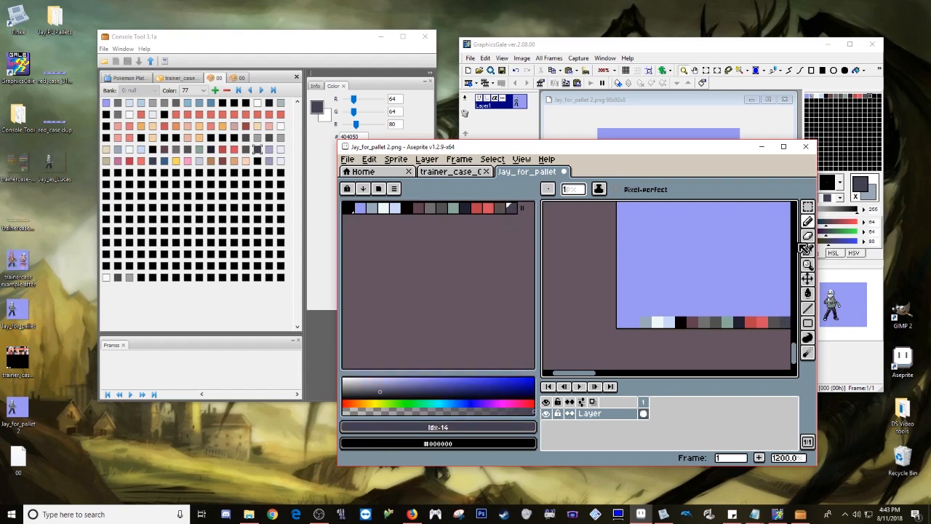
Step: Select the whole painted colour strip on the bottom row with a rectangular marquee
click(808, 209)
drag(638, 318, 791, 329)
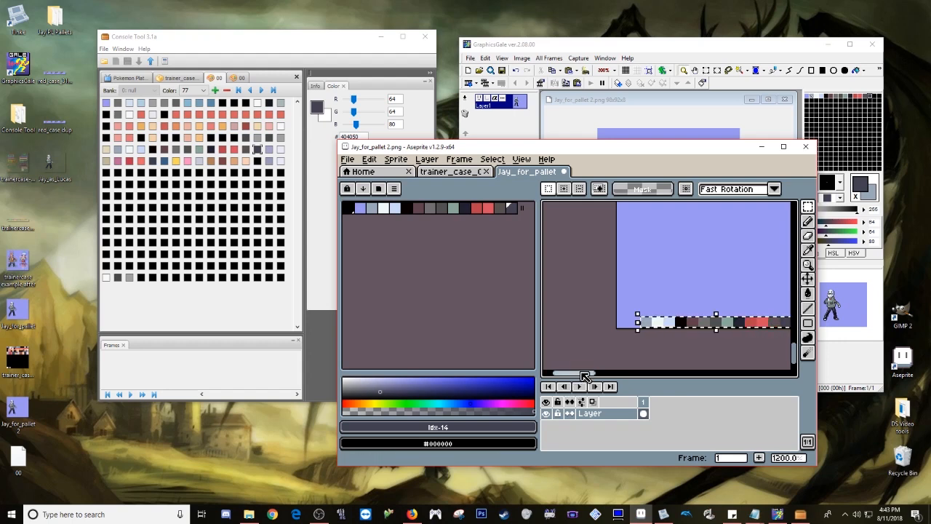
drag(582, 374, 591, 374)
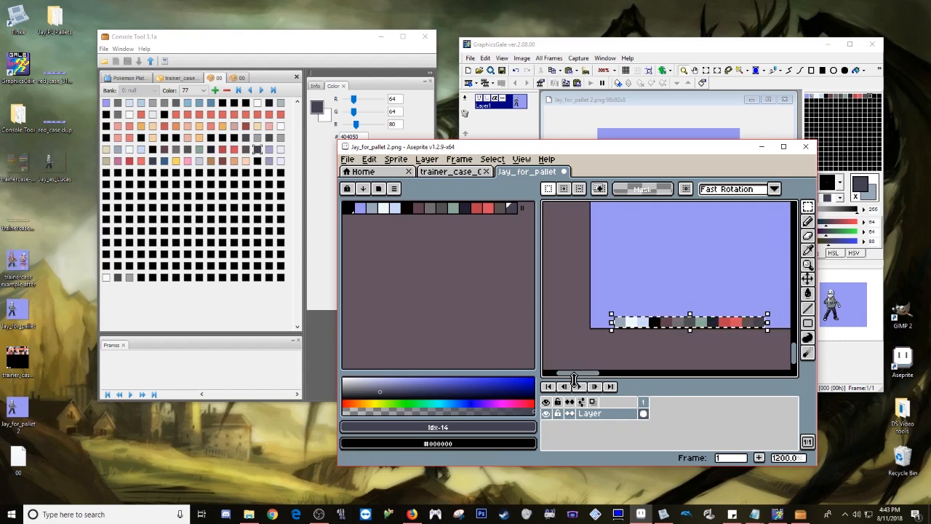
Step: Paste the copied colour strip into the trainer_case image and place it near the left edge, starting at column 2, row 91
click(460, 174)
key(ctrl+v)
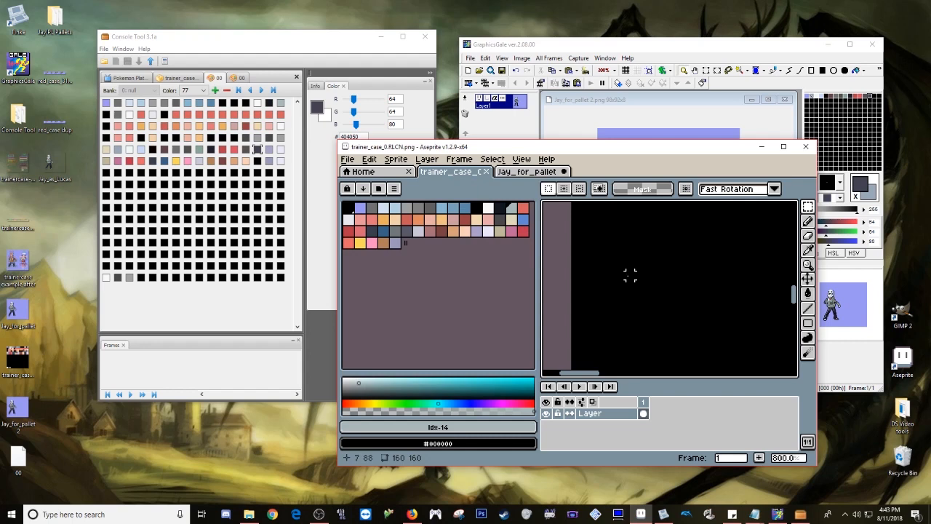
drag(593, 297, 560, 304)
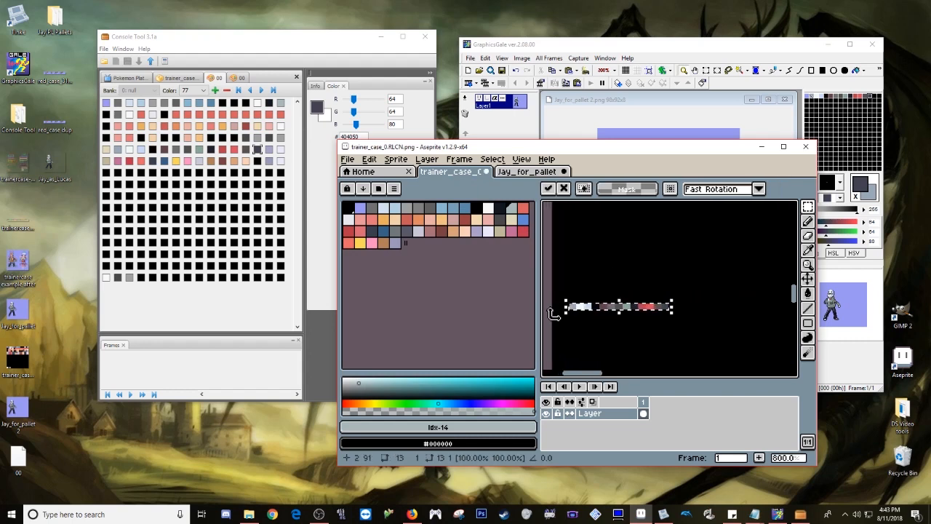
click(553, 315)
Step: Sample the pasted strip's pixels one after another with the Eyedropper to check their hex colour values
click(810, 250)
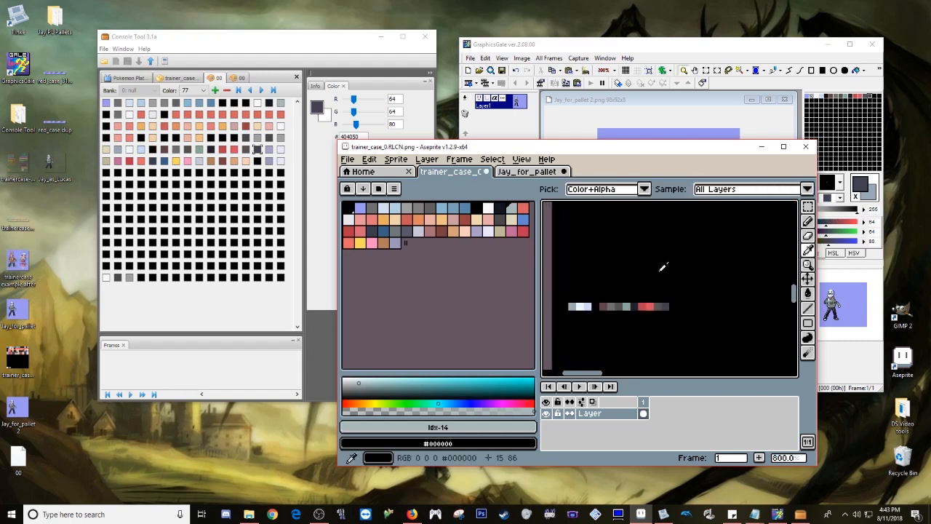
click(572, 306)
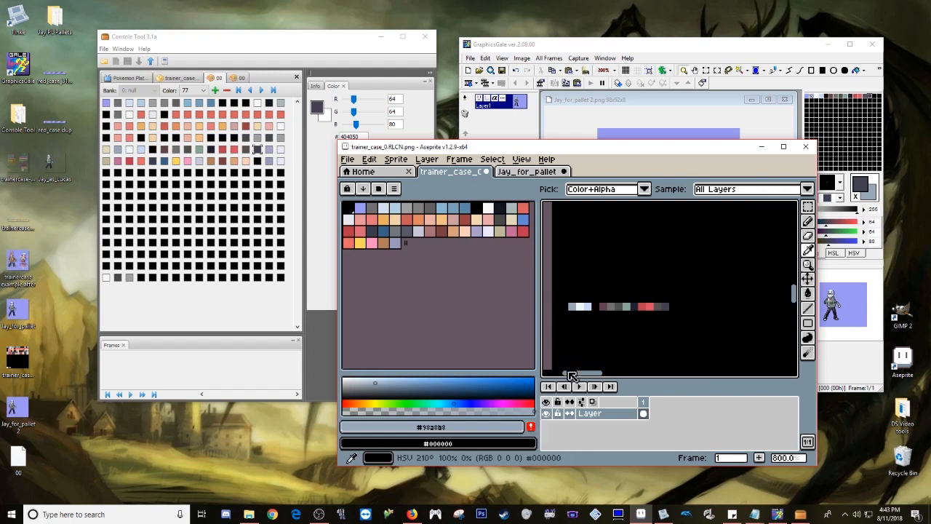
click(581, 307)
click(588, 307)
click(596, 307)
click(603, 307)
click(610, 306)
click(618, 306)
click(626, 305)
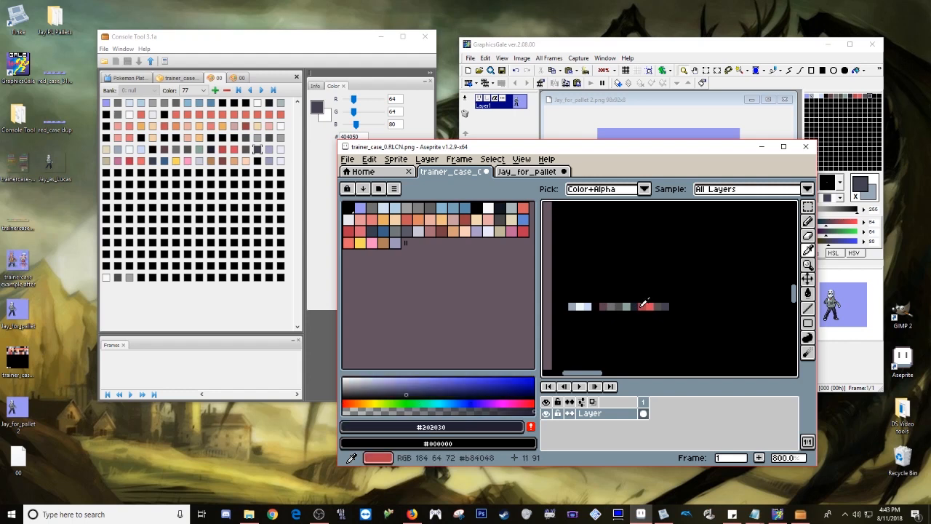
click(643, 305)
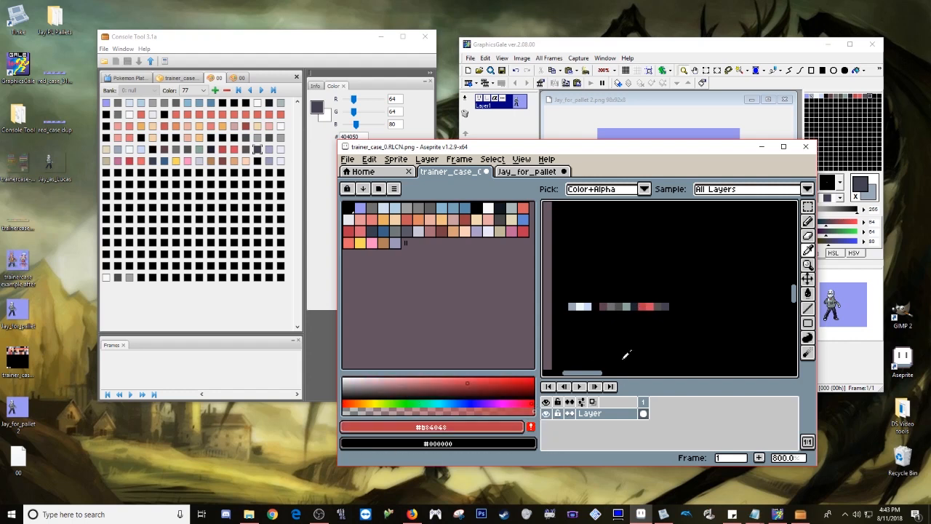
click(663, 305)
click(667, 306)
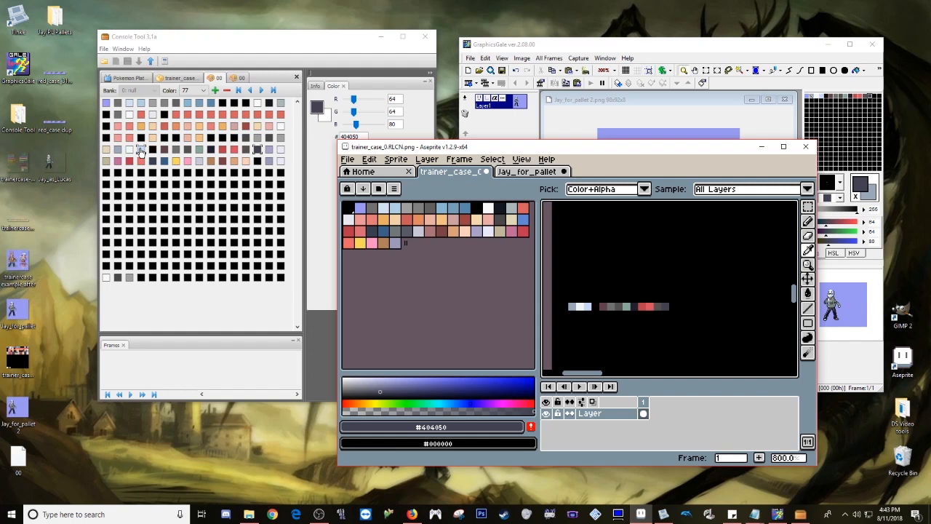
Step: Close the Jay_for_pallet 2 image and GraphicsGale, and minimize Aseprite so only Console Tool stays open
click(599, 47)
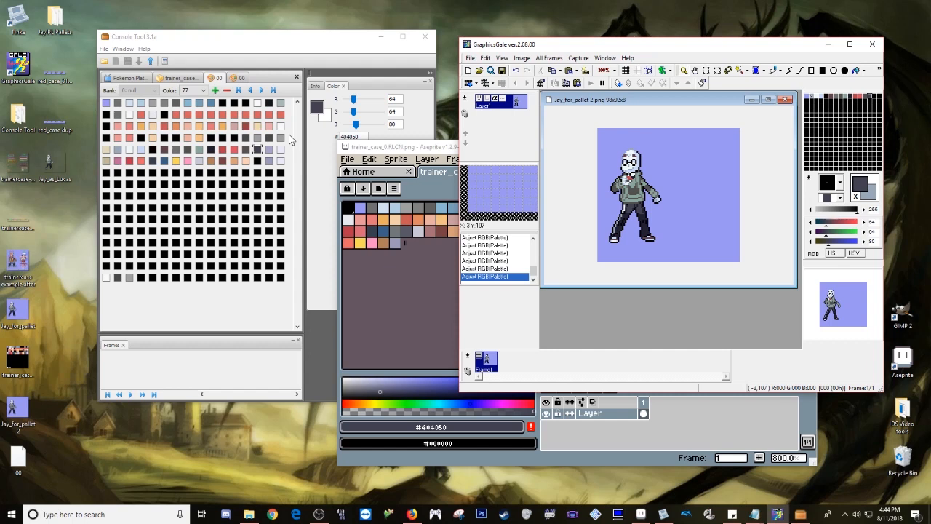
click(785, 100)
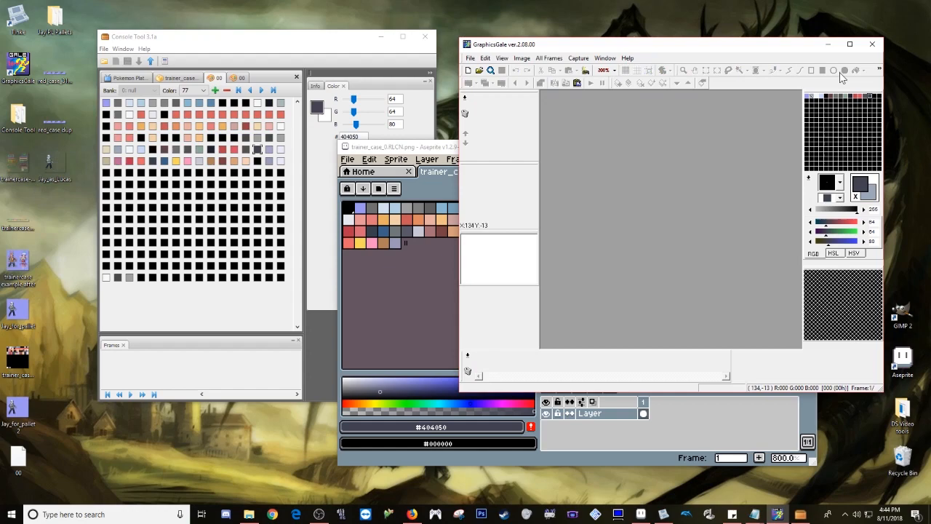
click(873, 44)
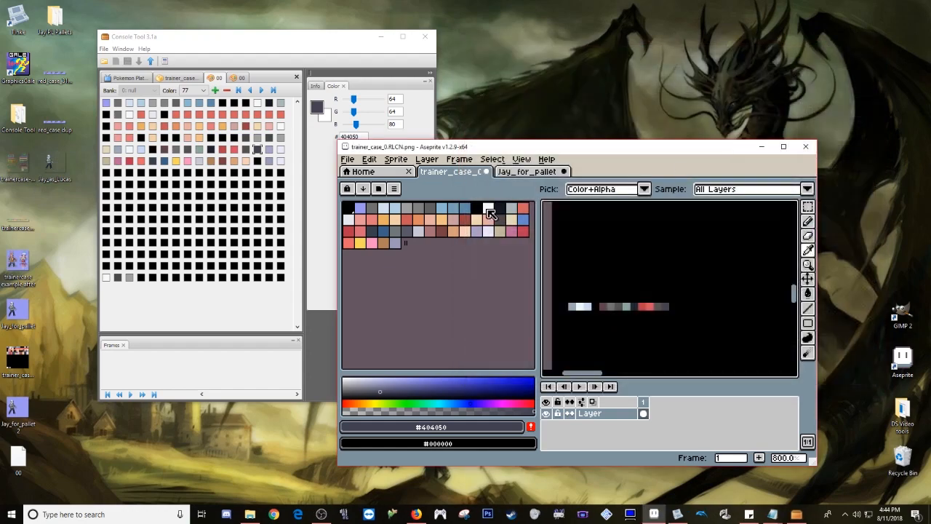
click(762, 147)
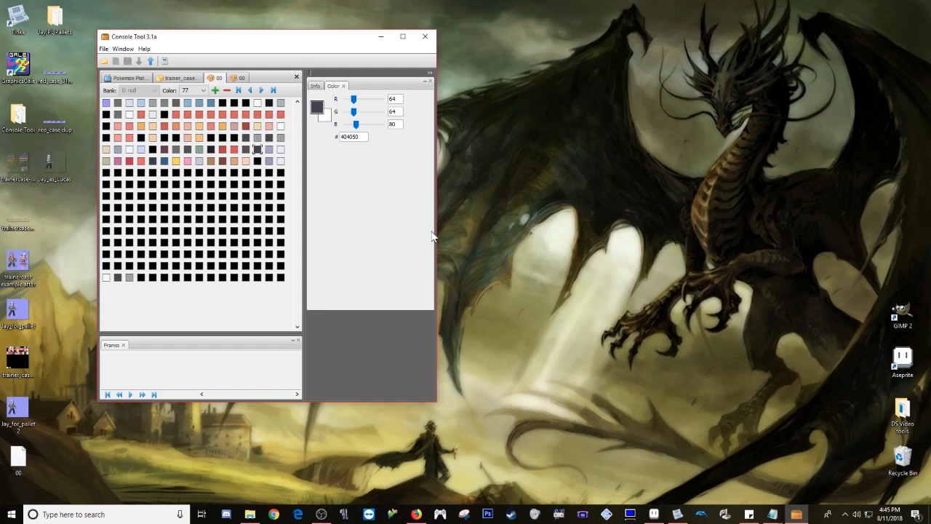
Step: Compare colour 77 between the two open 00 palettes in Console Tool
click(240, 77)
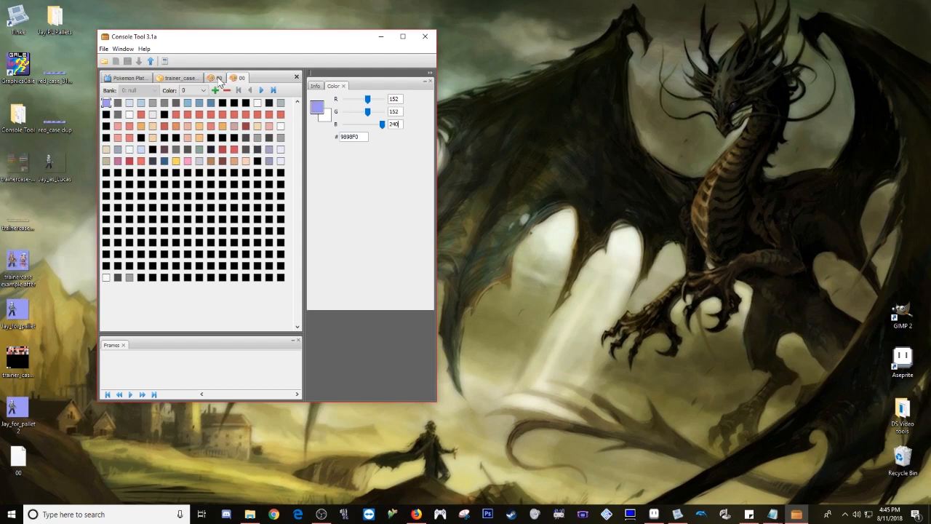
click(218, 77)
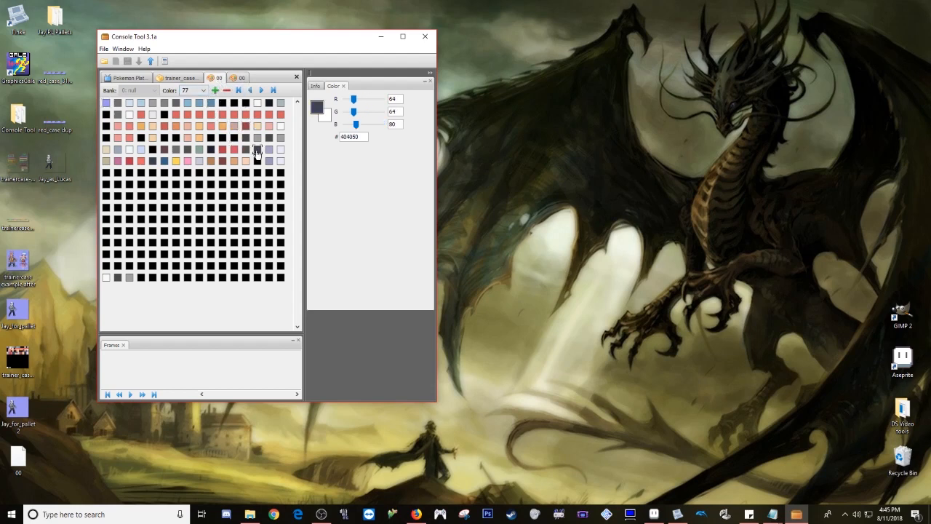
click(241, 77)
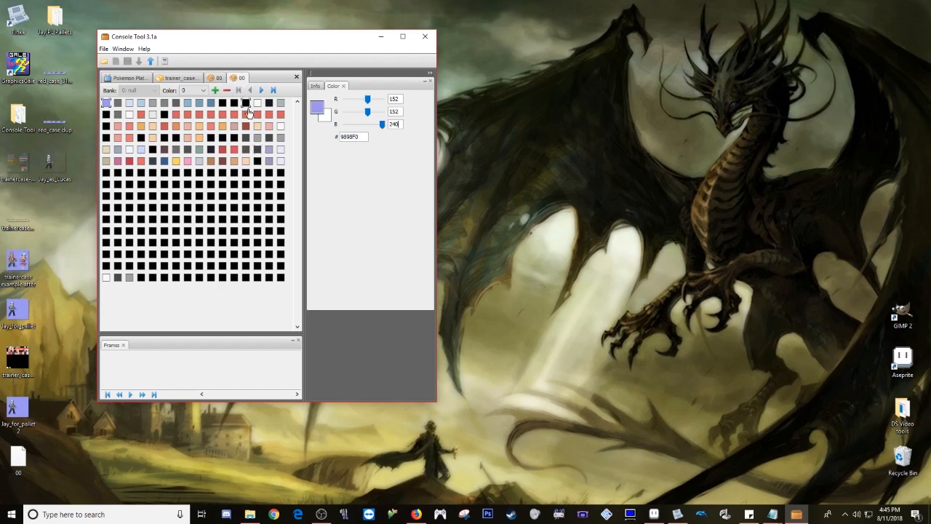
click(258, 149)
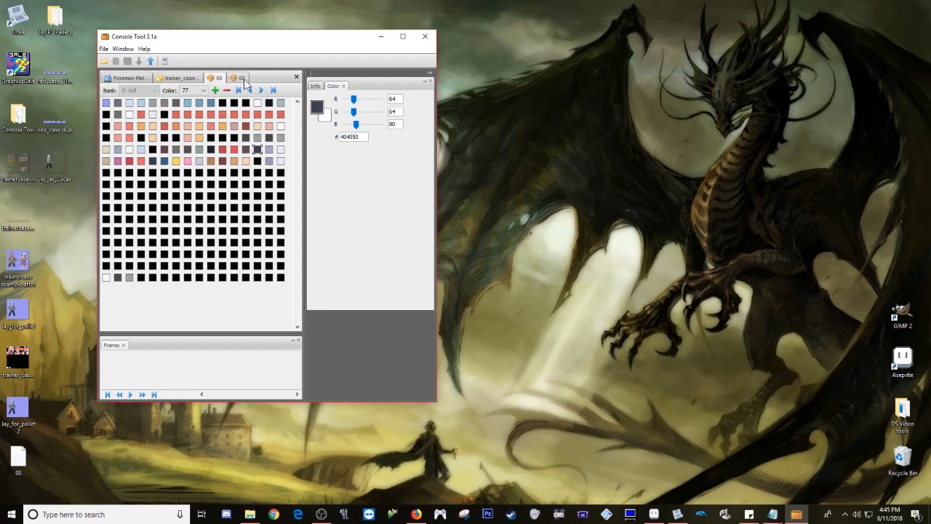
click(217, 77)
click(239, 78)
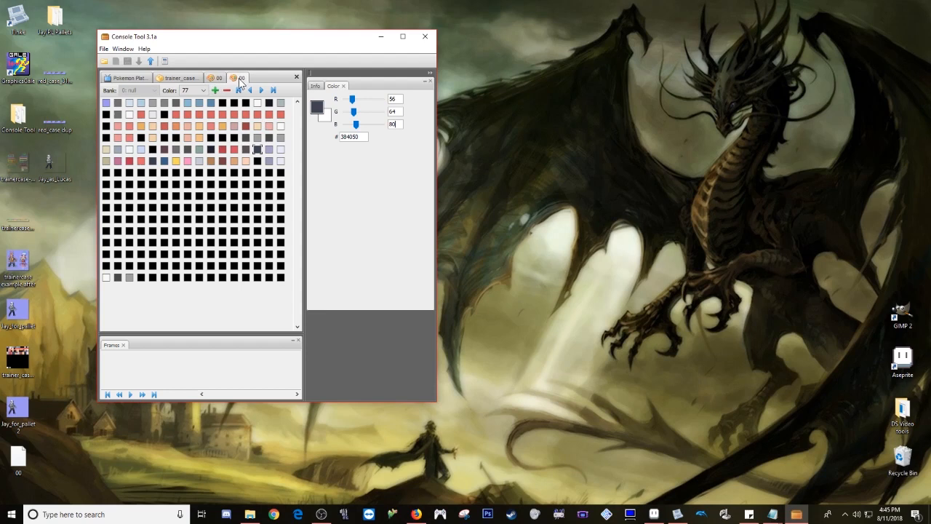
Step: Close the second 00 palette and export the edited one to the Desktop, overwriting the existing 00 Nitro Color Resource file
click(297, 77)
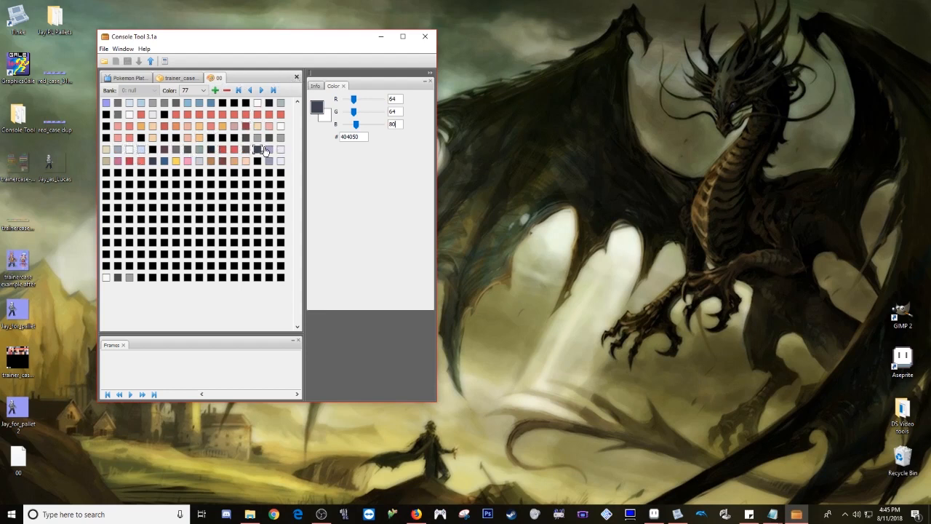
click(152, 62)
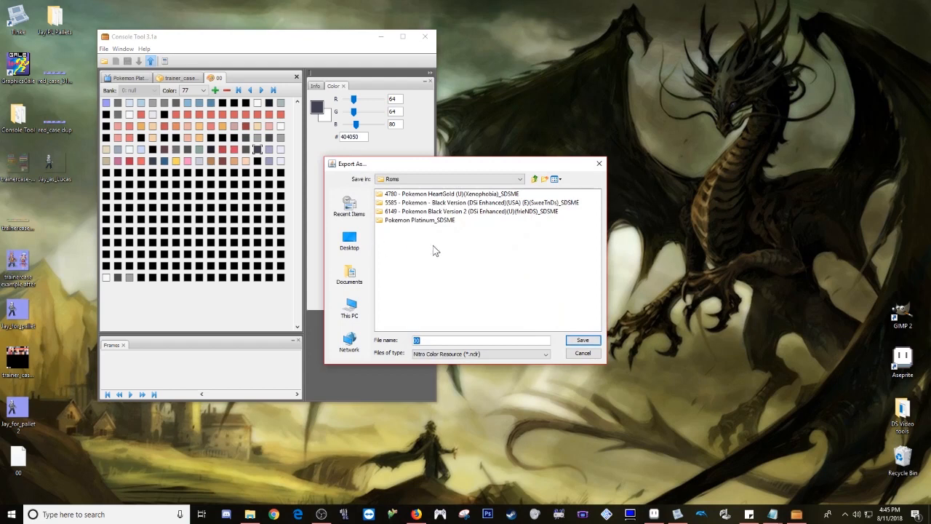
click(535, 179)
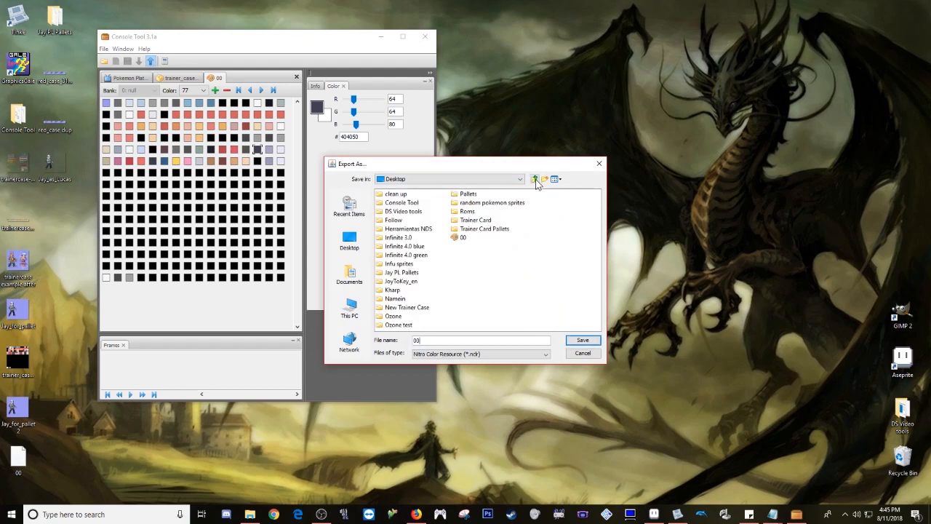
click(463, 238)
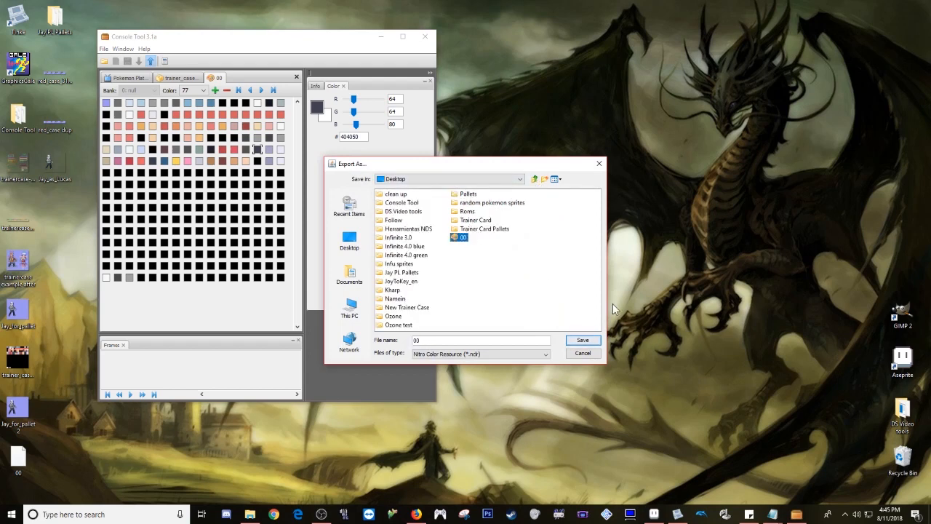
click(591, 342)
click(592, 341)
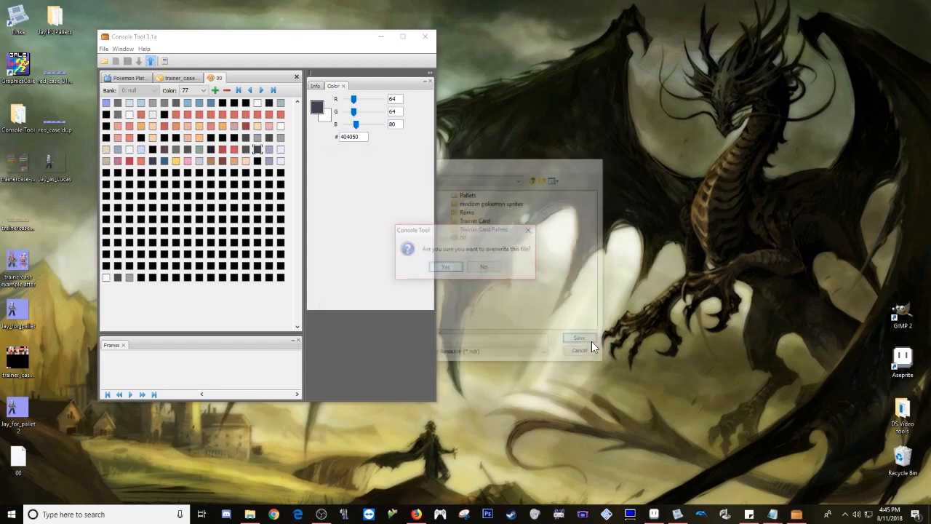
click(446, 268)
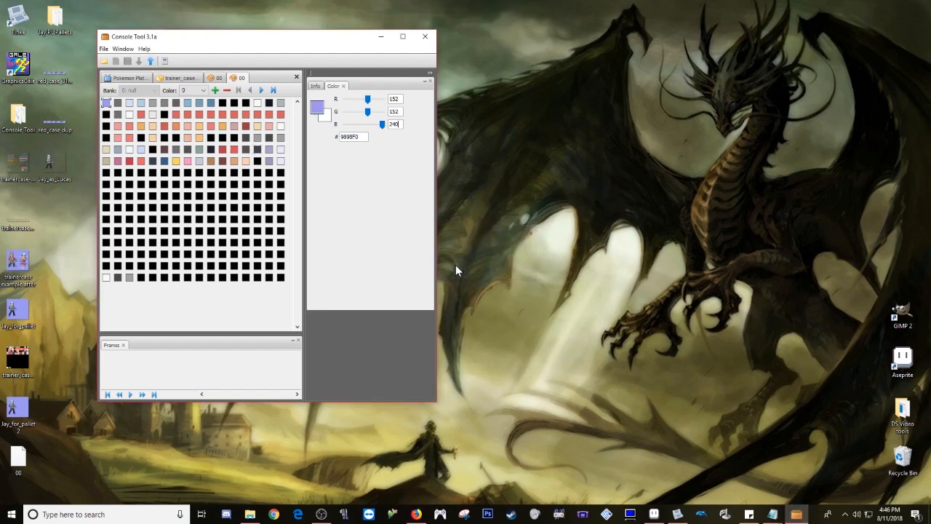
Step: Check colour 77 in the reopened 00 palette against the edited 00 palette
click(221, 80)
click(239, 82)
click(217, 76)
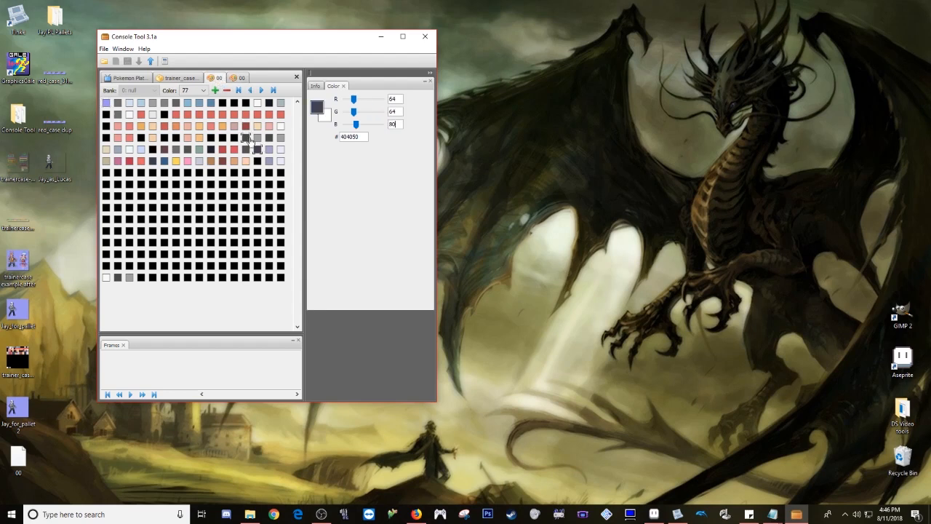
click(241, 78)
click(258, 151)
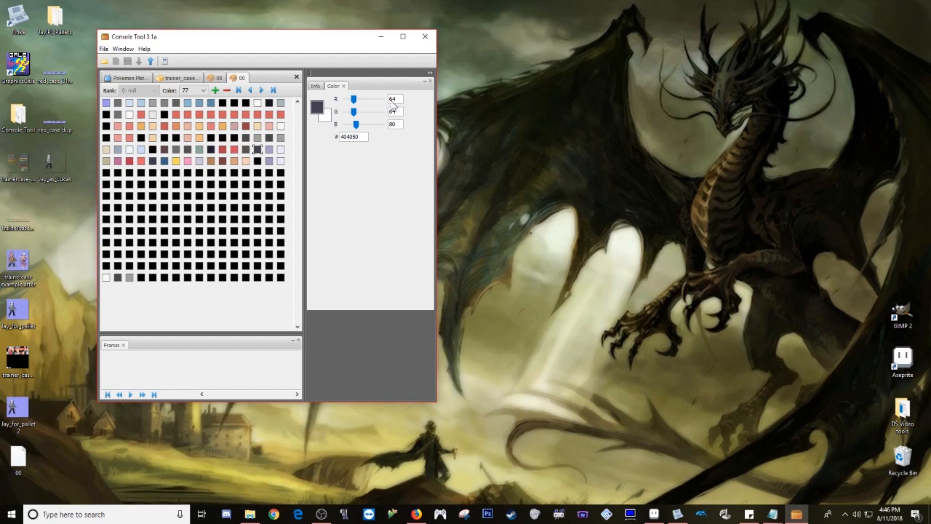
Step: Open palette 01 from the trainer_case.narc archive
click(186, 78)
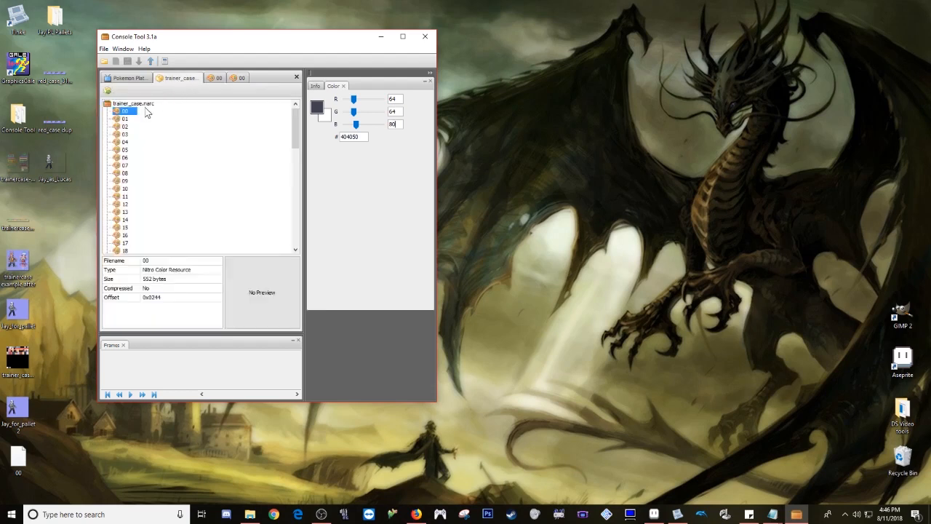
click(127, 80)
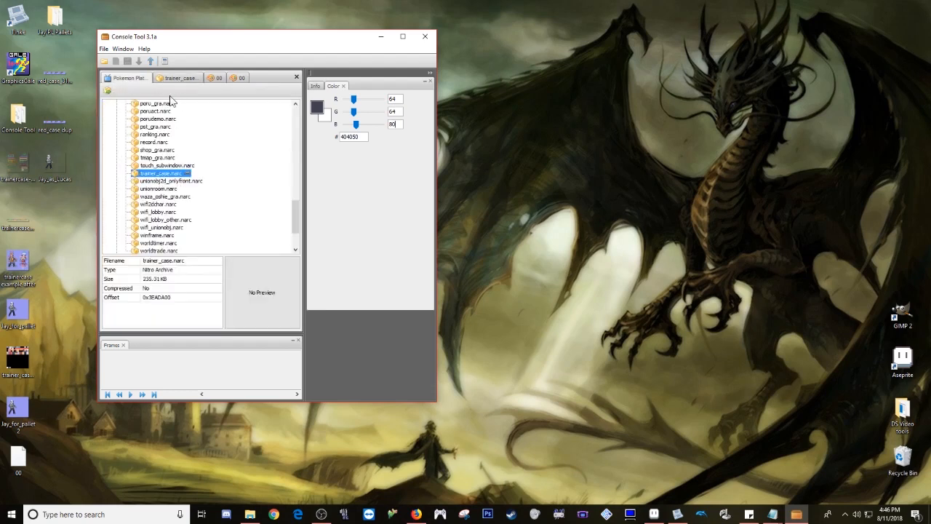
click(180, 79)
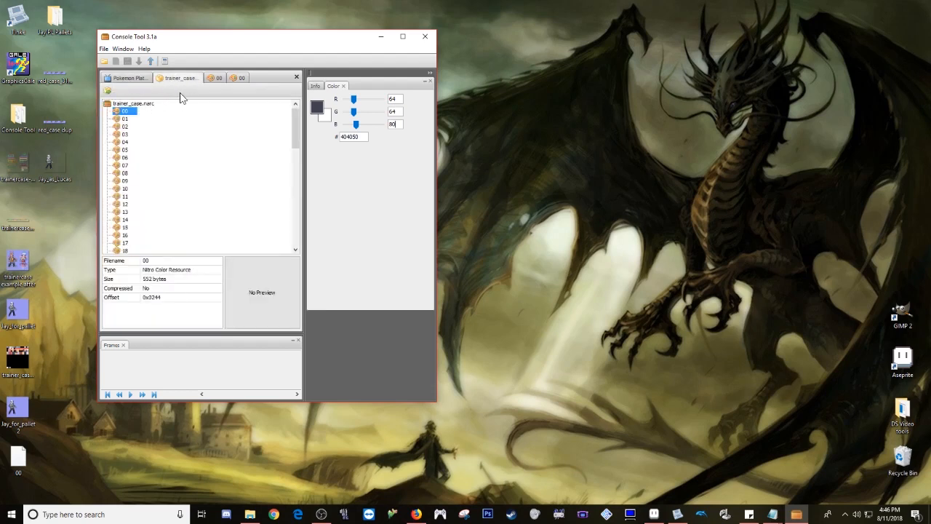
double_click(124, 119)
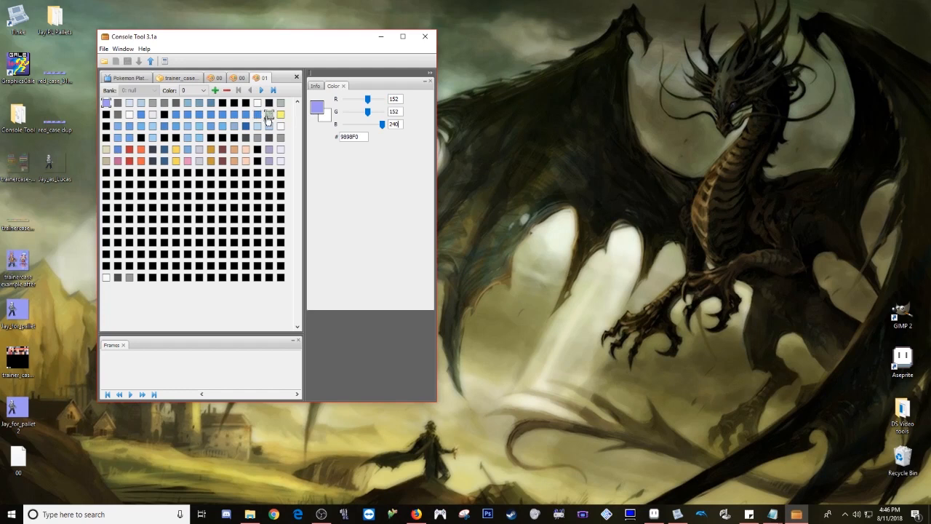
Step: Copy the hex value of colour 65 from the second 00 palette and set colour 65 in palette 01 to 98A8B8
click(239, 80)
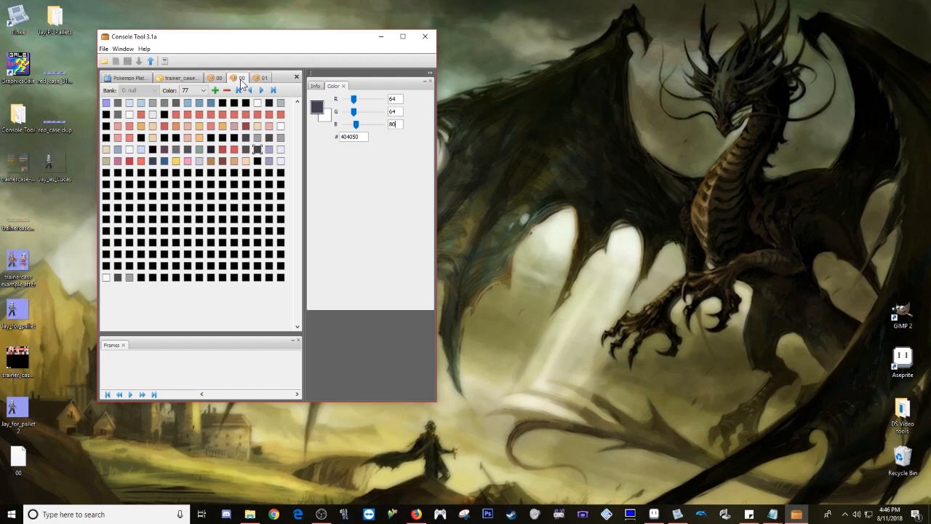
click(118, 151)
double_click(351, 137)
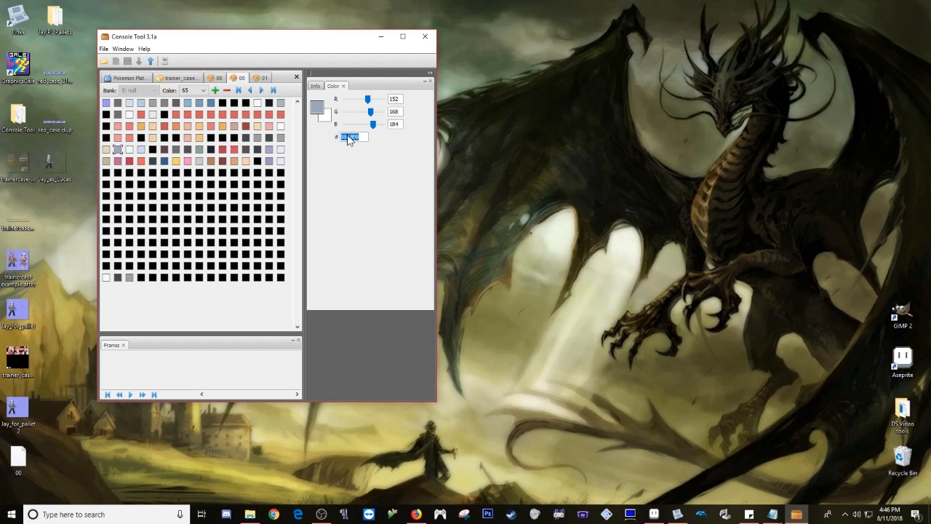
click(262, 77)
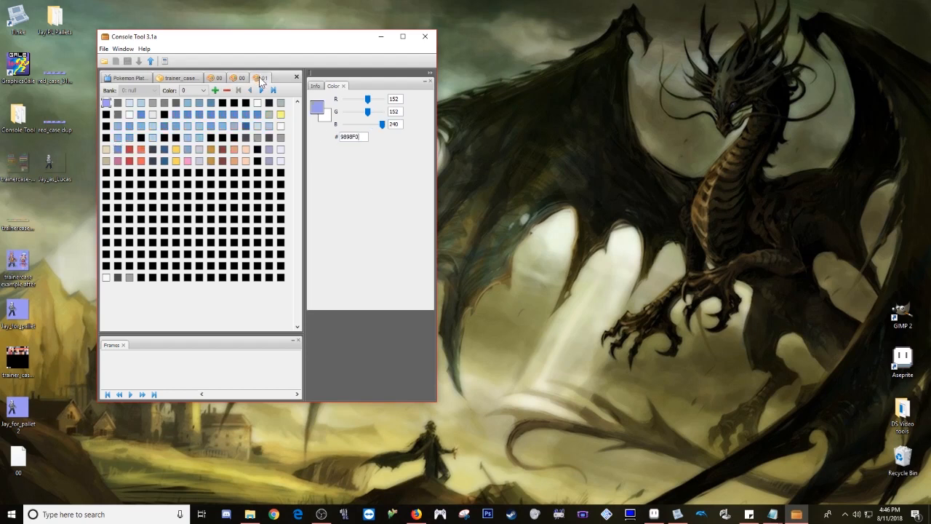
click(117, 149)
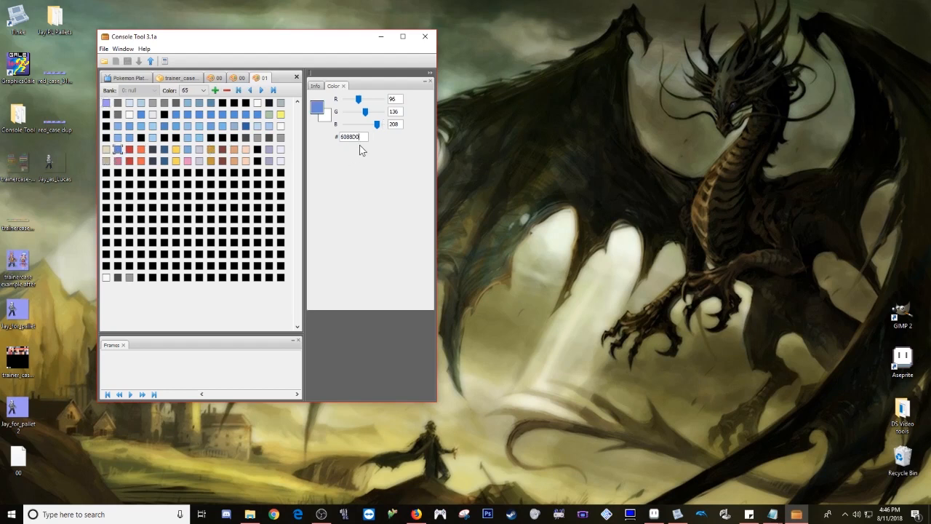
click(350, 137)
text(98A8B8)
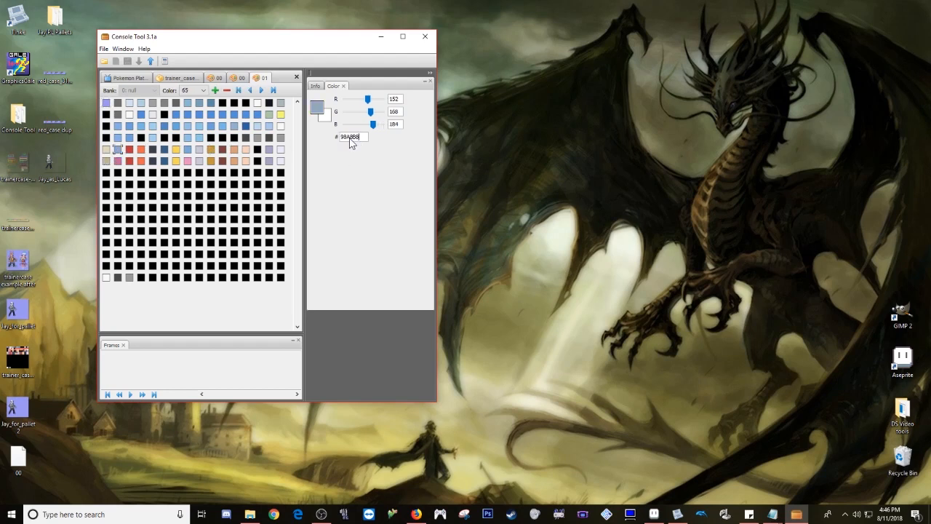
Step: Copy the hex value of colour 66 from the second 00 palette and set colour 66 in palette 01 to F0F8F8
click(240, 79)
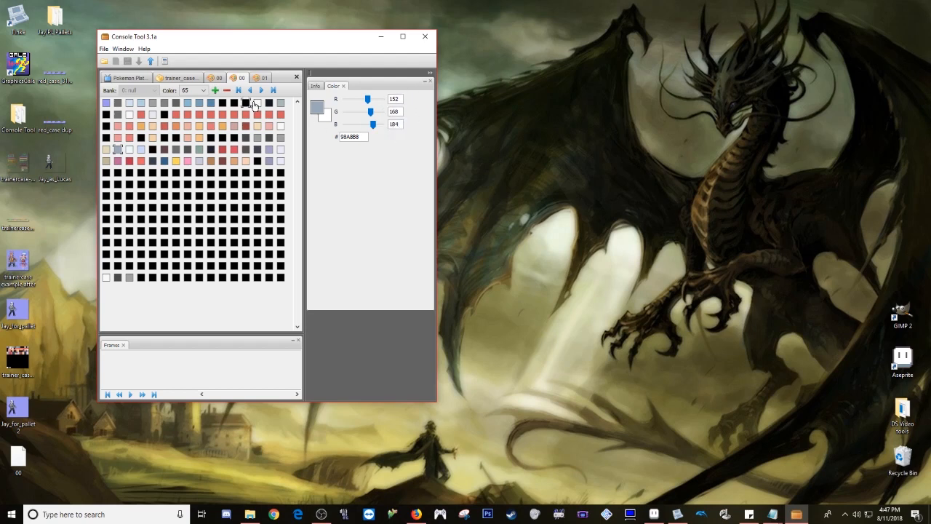
click(130, 150)
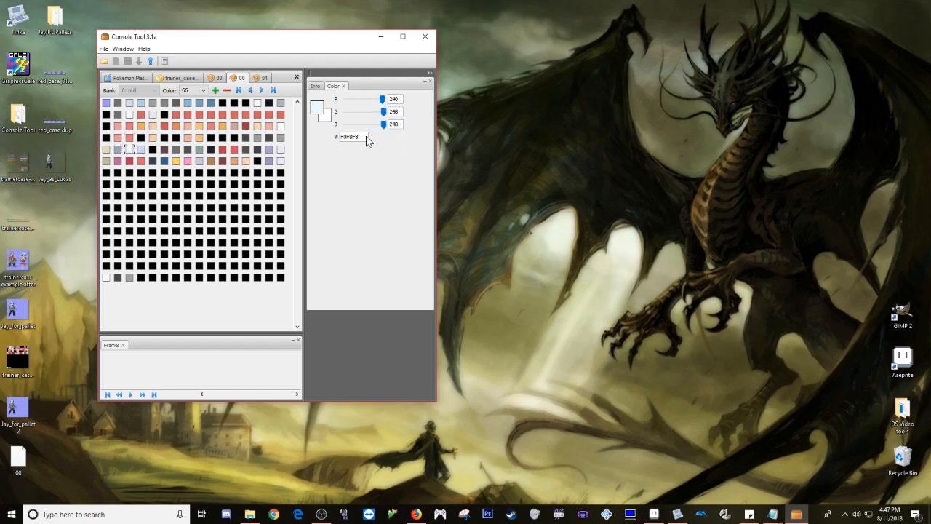
double_click(348, 137)
click(266, 79)
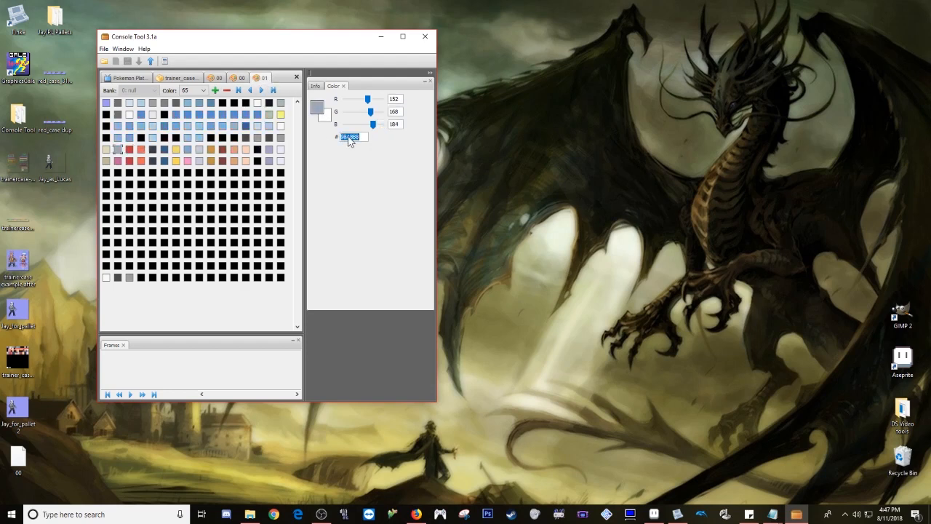
click(128, 149)
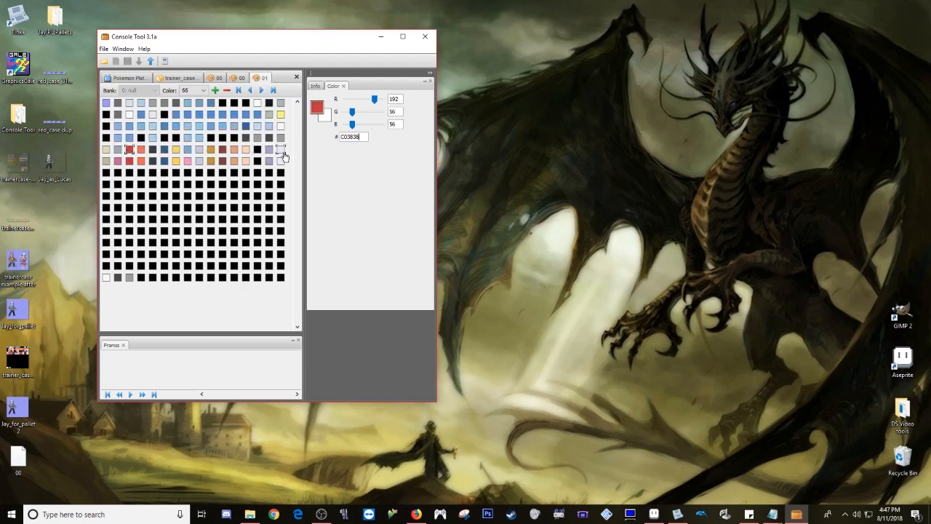
double_click(353, 137)
text(F0F8F8)
key(Return)
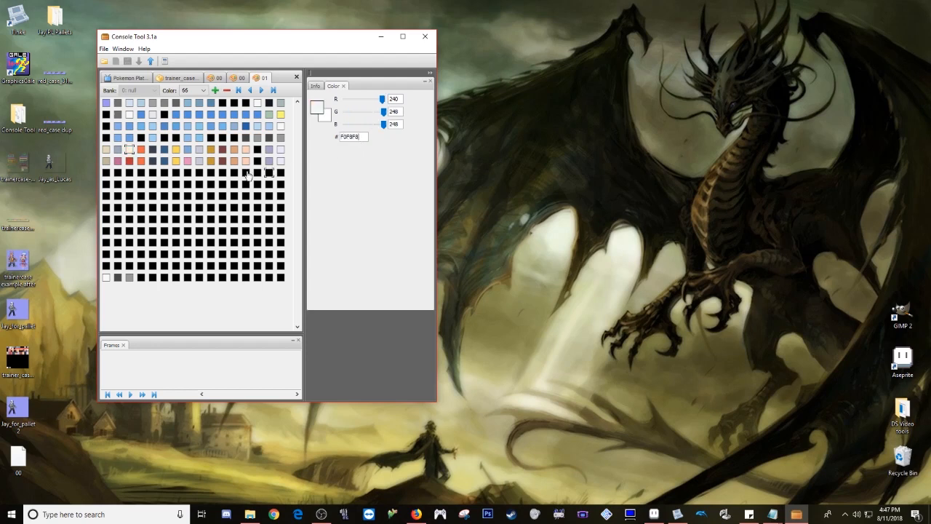
Step: Copy the hex value of colour 67 from the second 00 palette and set colour 67 in palette 01 to C8D8F8
click(242, 78)
click(143, 153)
double_click(350, 138)
key(ctrl+c)
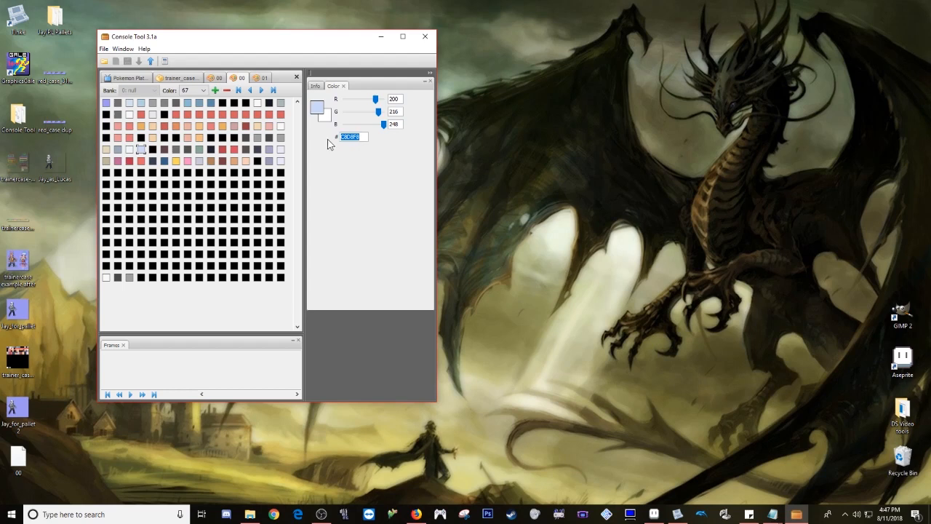
click(265, 78)
click(141, 150)
double_click(350, 137)
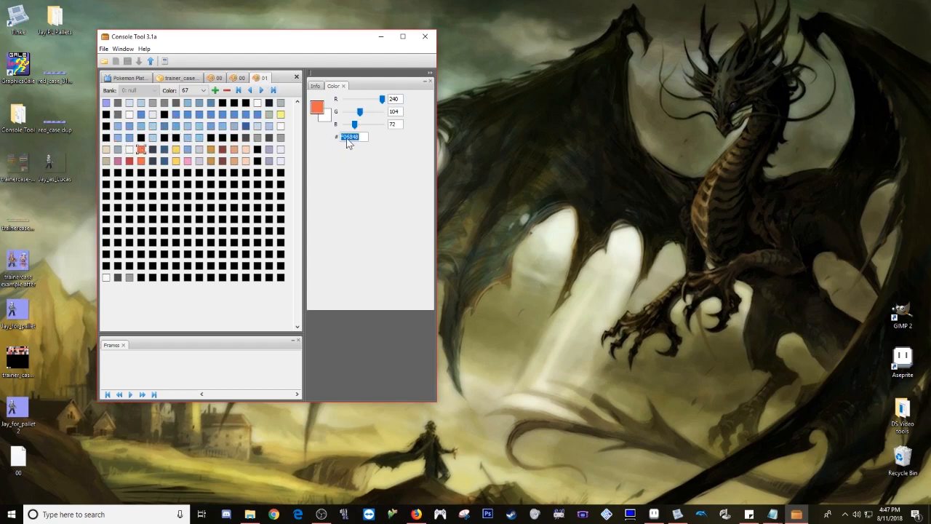
key(ctrl+v)
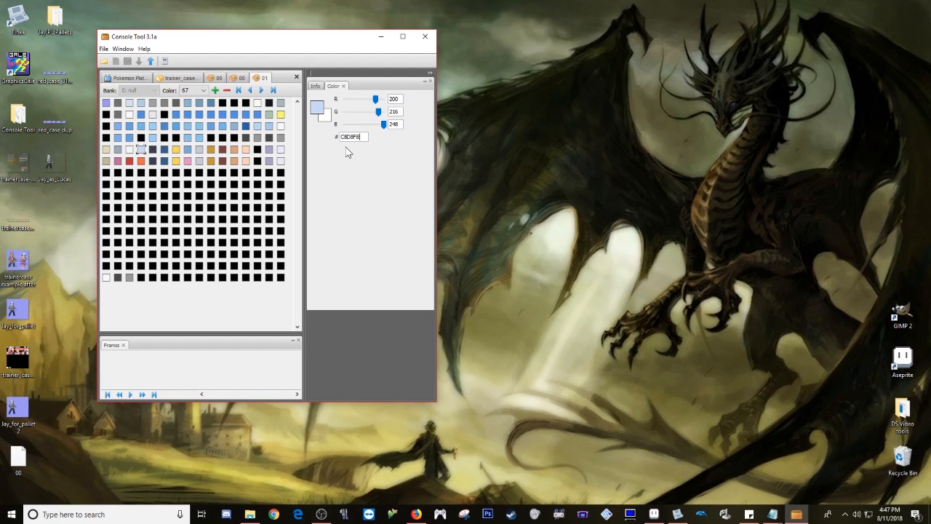
Step: Copy the hex value of colour 68 from the second 00 palette and set colour 68 in palette 01 to 080000
click(238, 79)
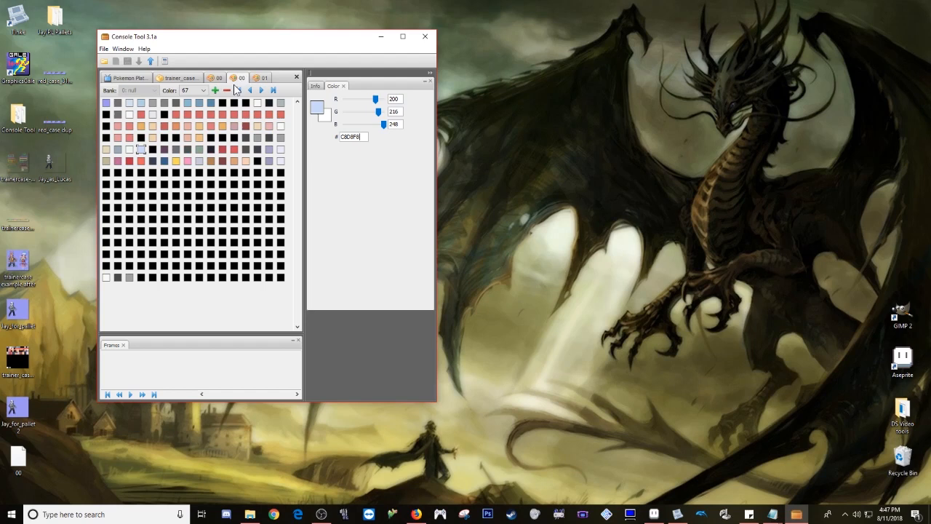
click(153, 150)
double_click(349, 138)
key(ctrl+c)
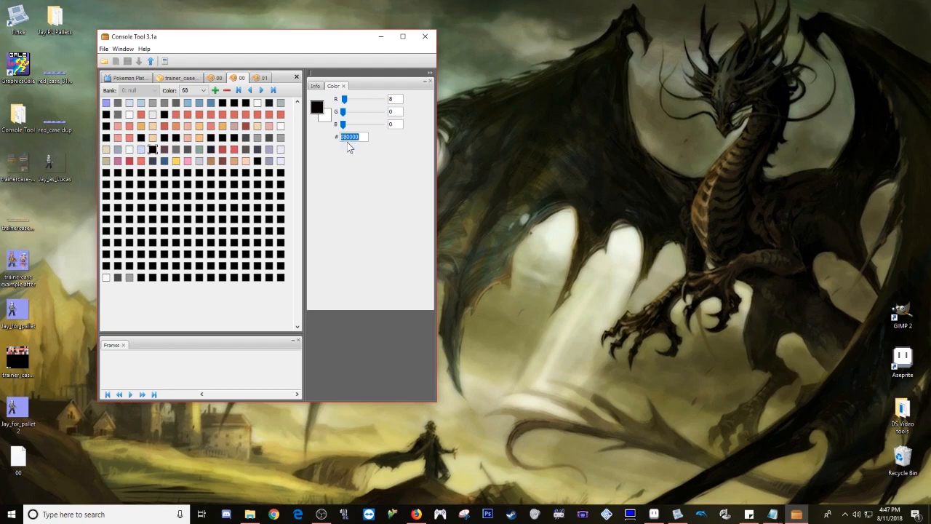
click(261, 75)
click(154, 149)
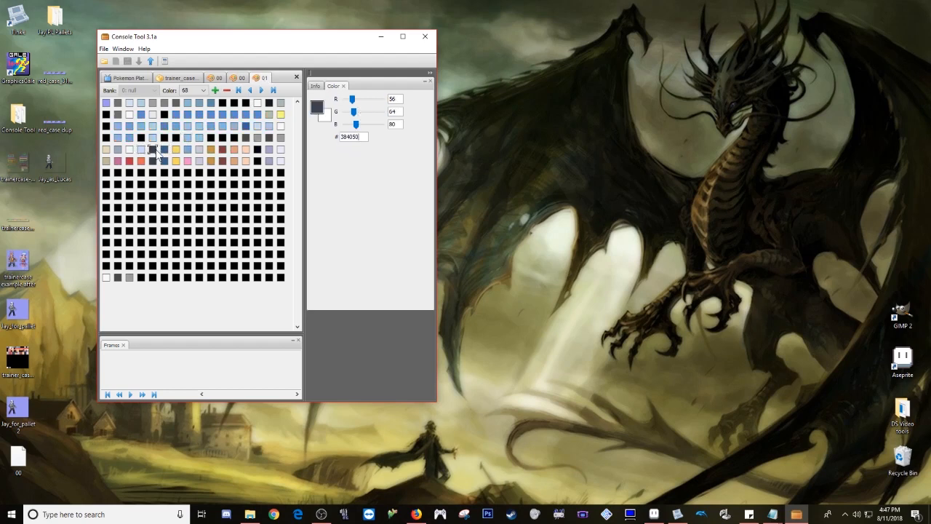
double_click(350, 138)
key(ctrl+v)
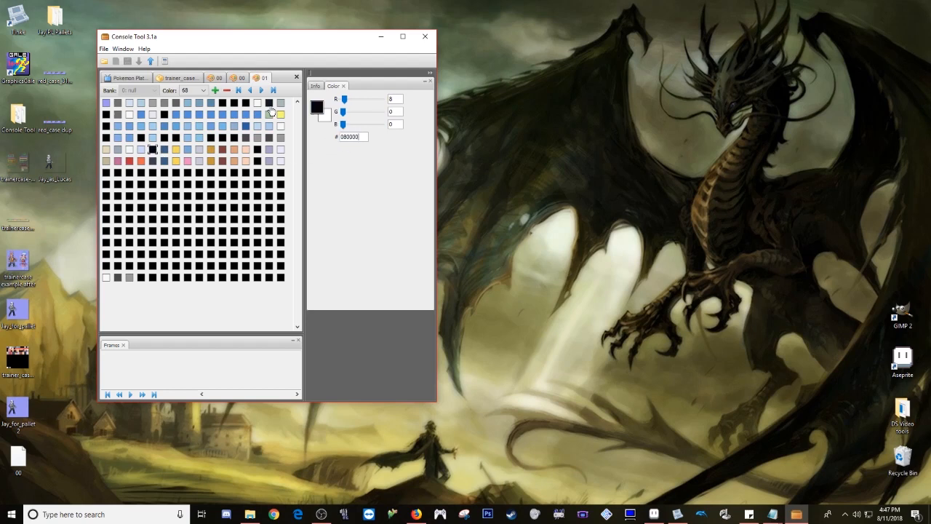
Step: Copy the hex value of colour 69 from the second 00 palette and set colour 69 in palette 01 to 604050
click(239, 78)
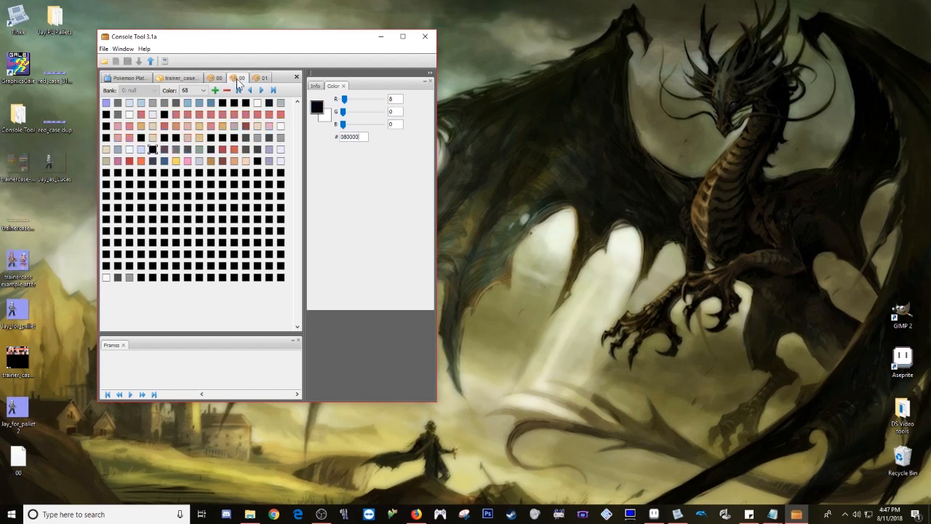
click(166, 150)
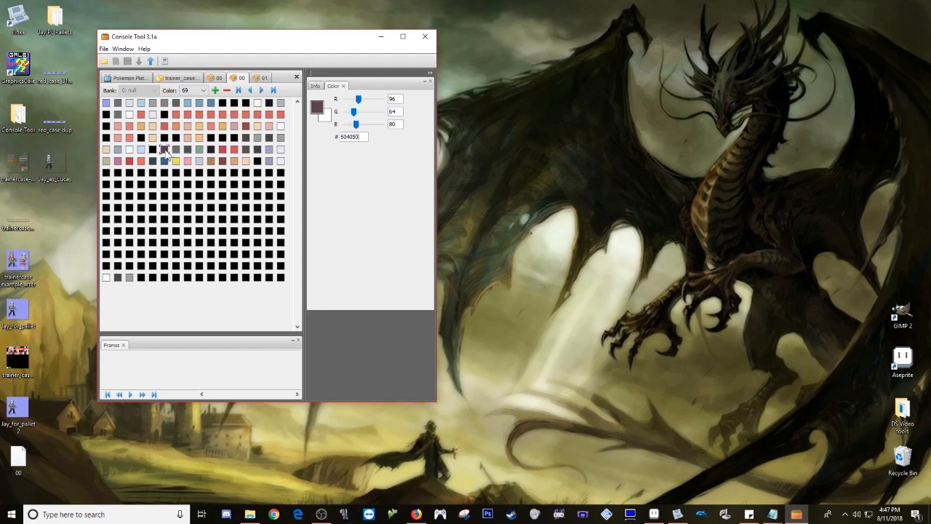
double_click(350, 137)
key(ctrl+c)
click(264, 78)
click(165, 149)
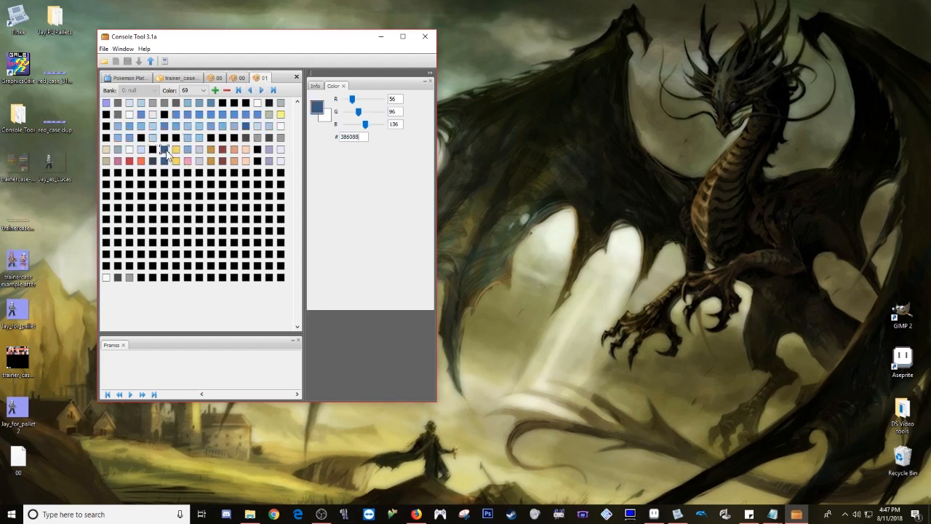
double_click(352, 138)
key(ctrl+v)
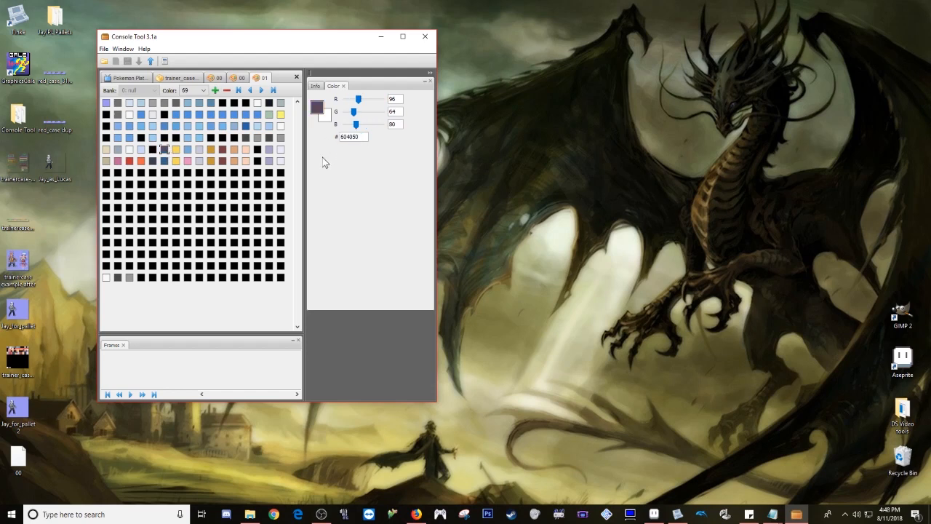
Step: Copy the hex value of colour 70 from the second 00 palette and set colour 70 in palette 01 to 707070
click(242, 78)
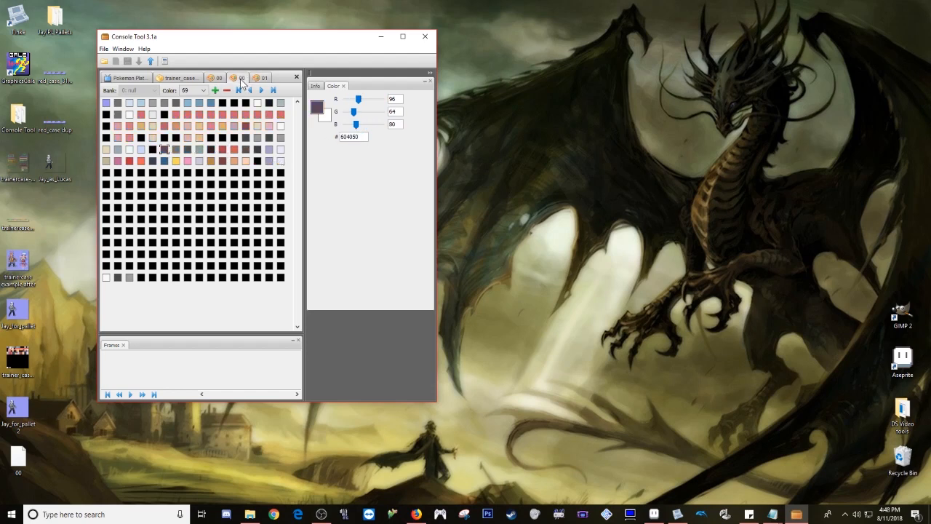
click(177, 150)
double_click(351, 138)
key(ctrl+c)
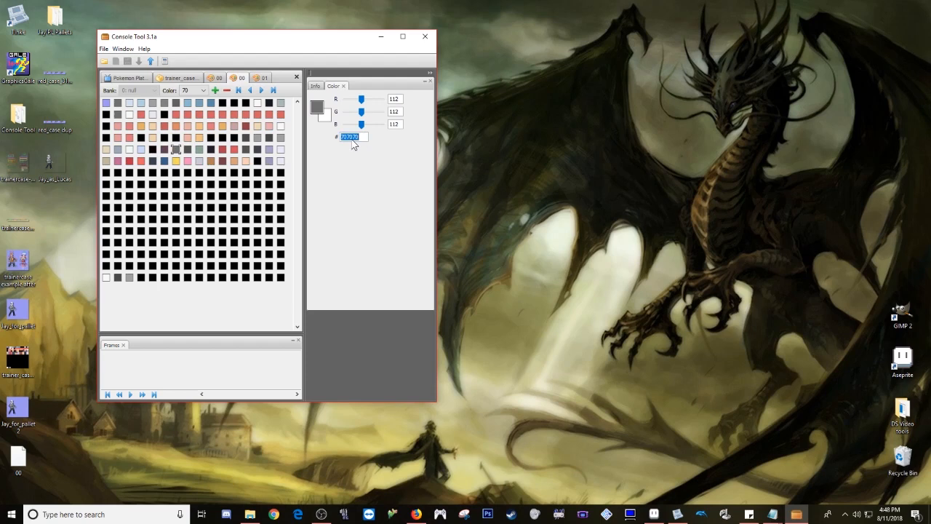
click(265, 79)
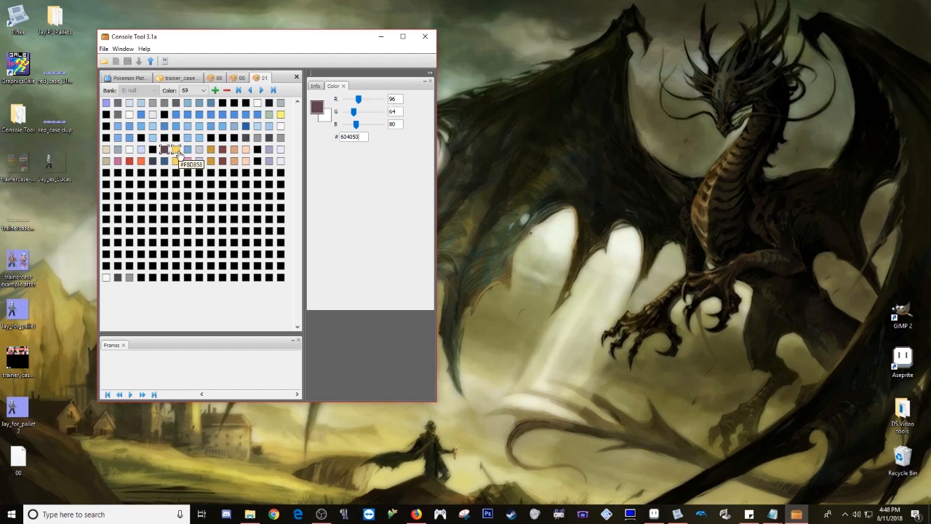
click(177, 152)
double_click(344, 138)
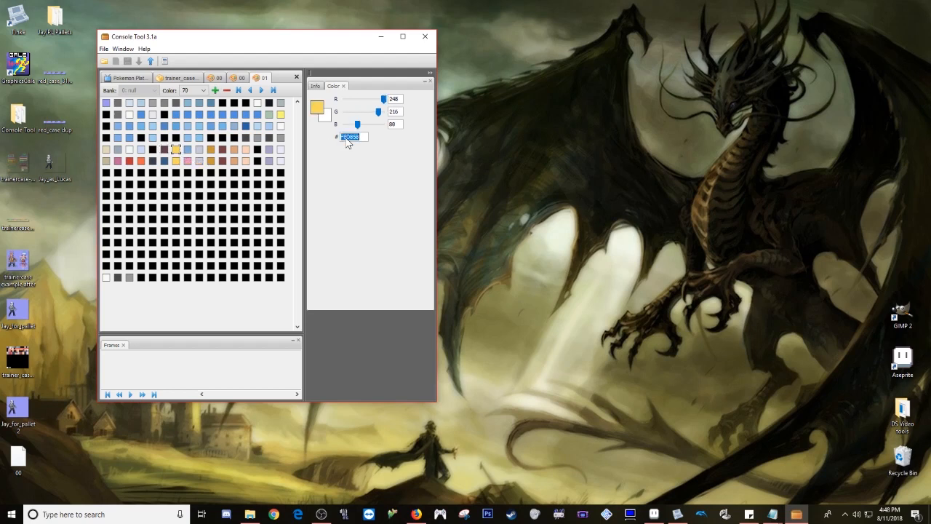
key(ctrl+v)
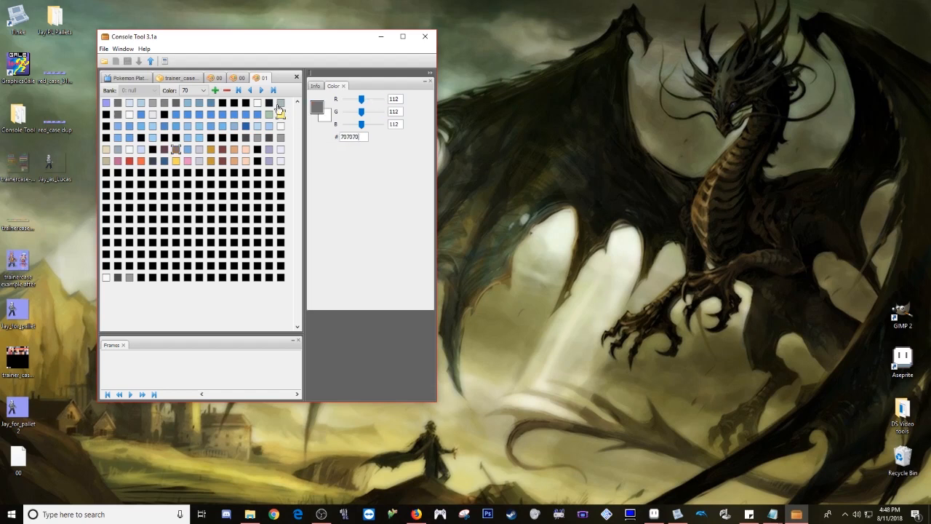
Step: Copy the hex value of colour 71 from the second 00 palette and set colour 71 in palette 01 to 505050
click(243, 80)
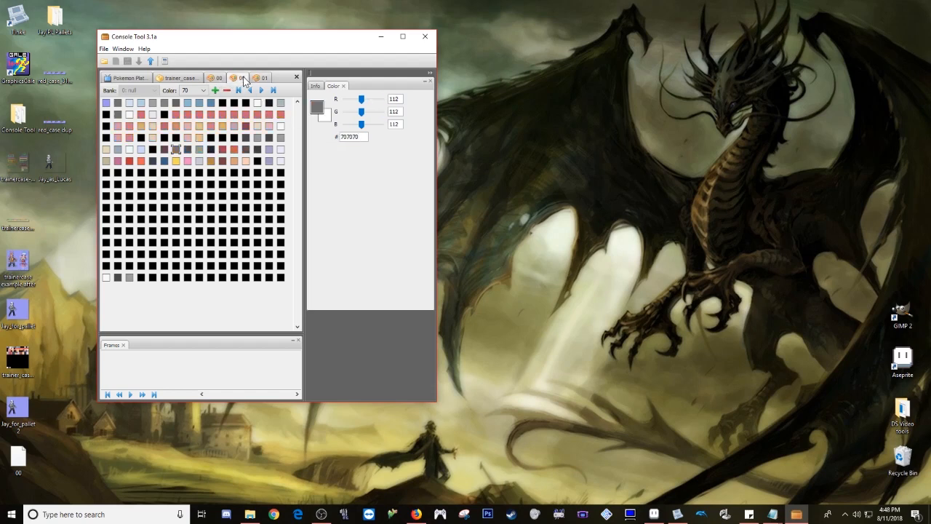
click(188, 150)
double_click(350, 140)
key(ctrl+c)
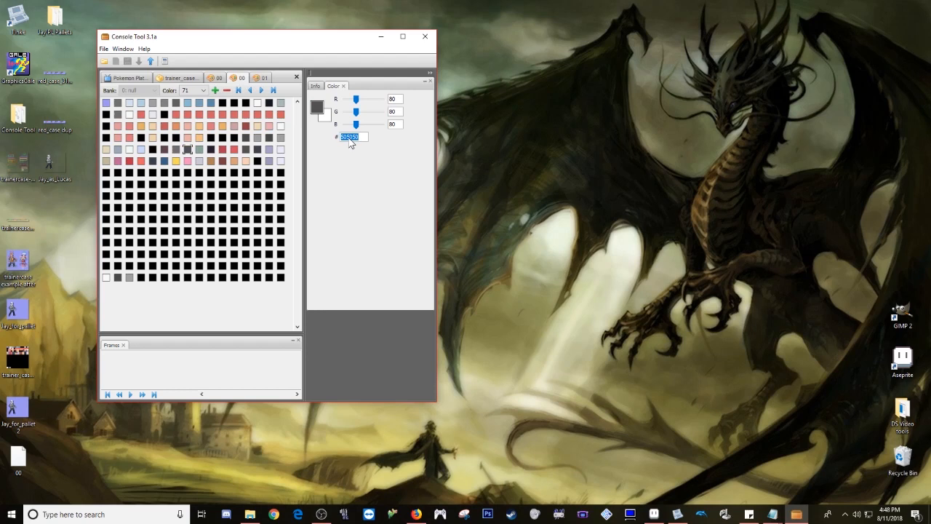
click(264, 79)
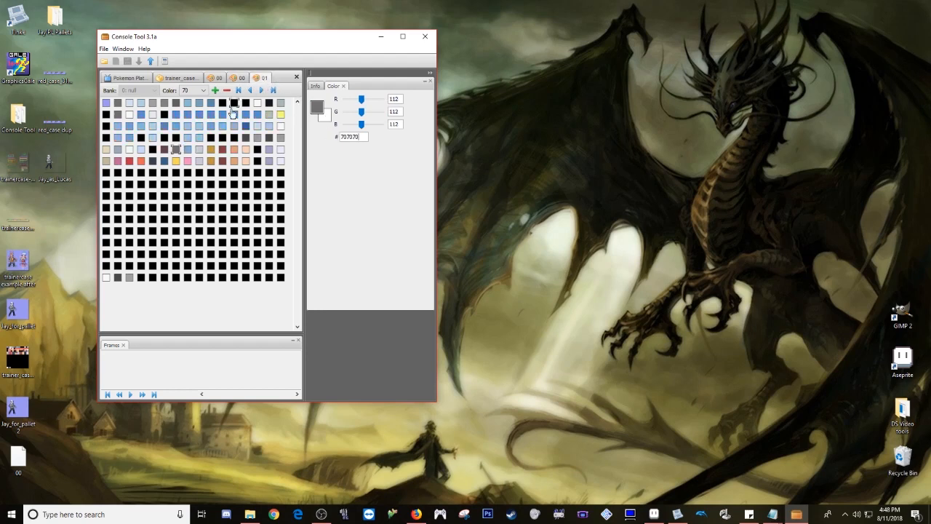
click(188, 150)
double_click(350, 139)
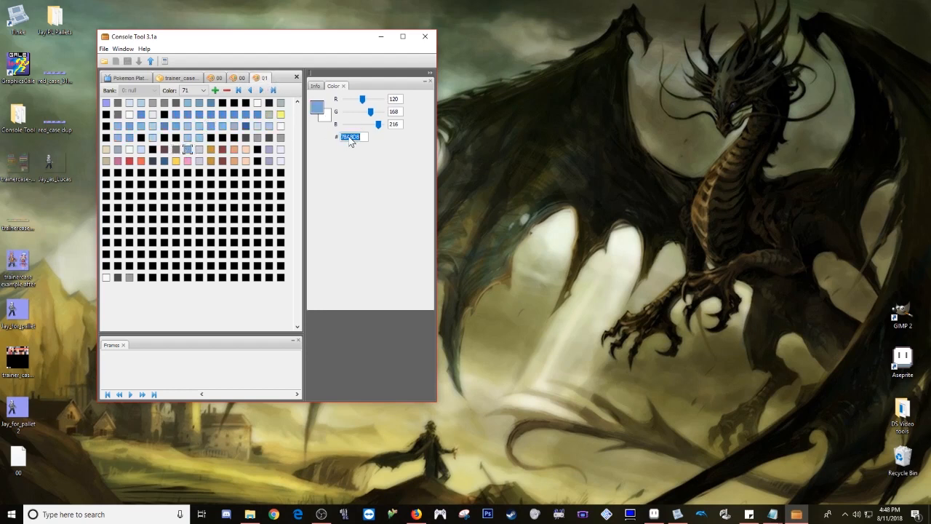
key(ctrl+v)
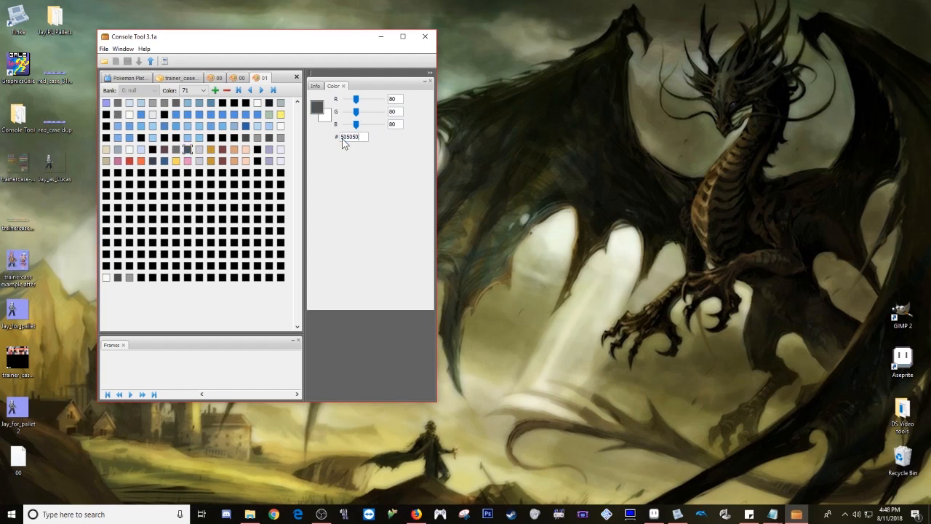
Step: Copy the hex value of colour 72 from the second 00 palette and set colour 72 in palette 01 to 88A898
click(241, 79)
click(199, 150)
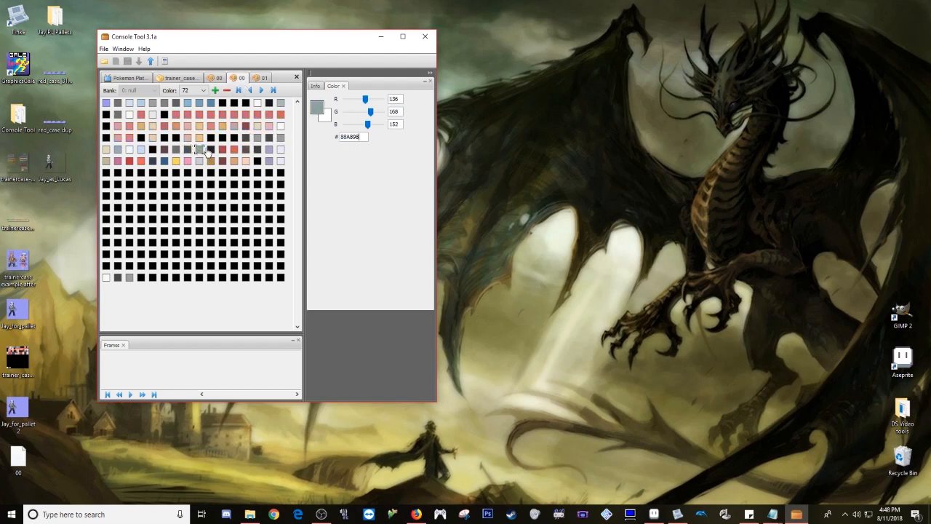
drag(341, 137, 358, 138)
key(ctrl+c)
click(261, 78)
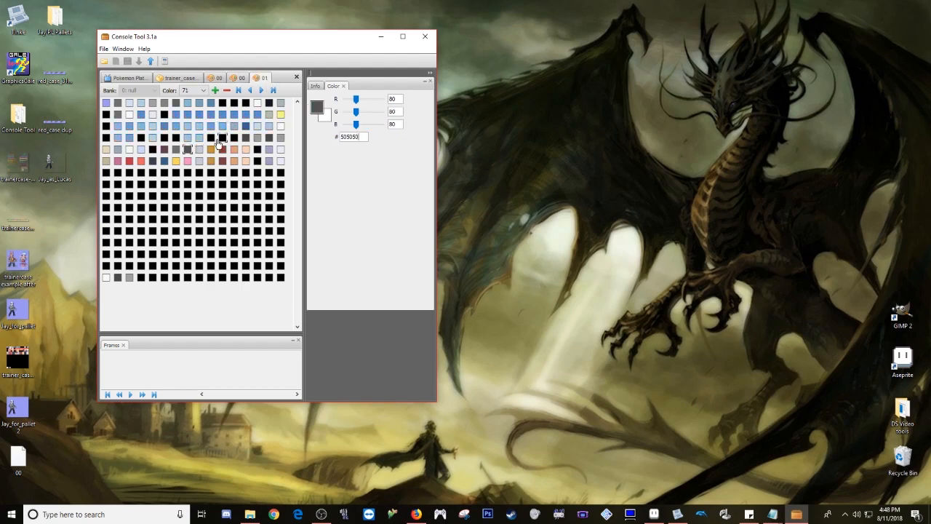
click(199, 150)
drag(342, 138, 362, 140)
key(ctrl+v)
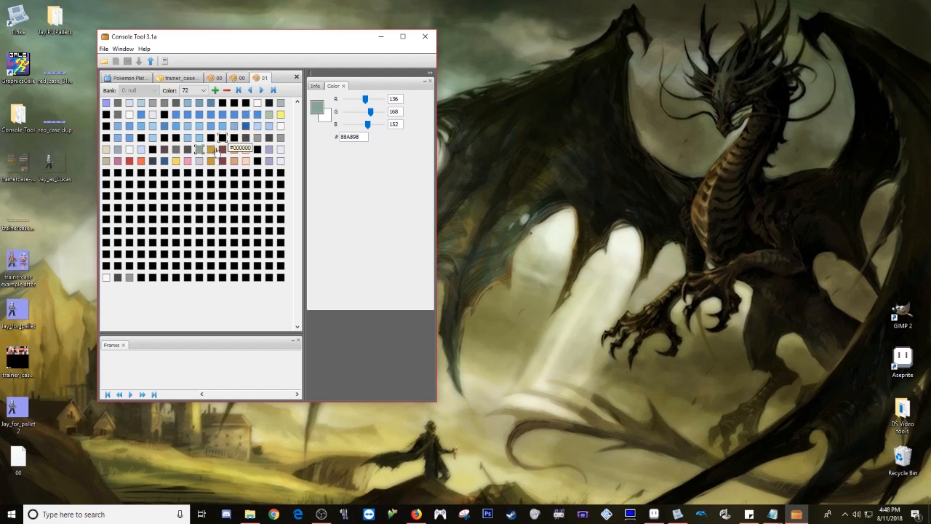
Step: Copy the hex value of colour 73 from the second 00 palette and apply it to colour 73 in palette 01
click(241, 78)
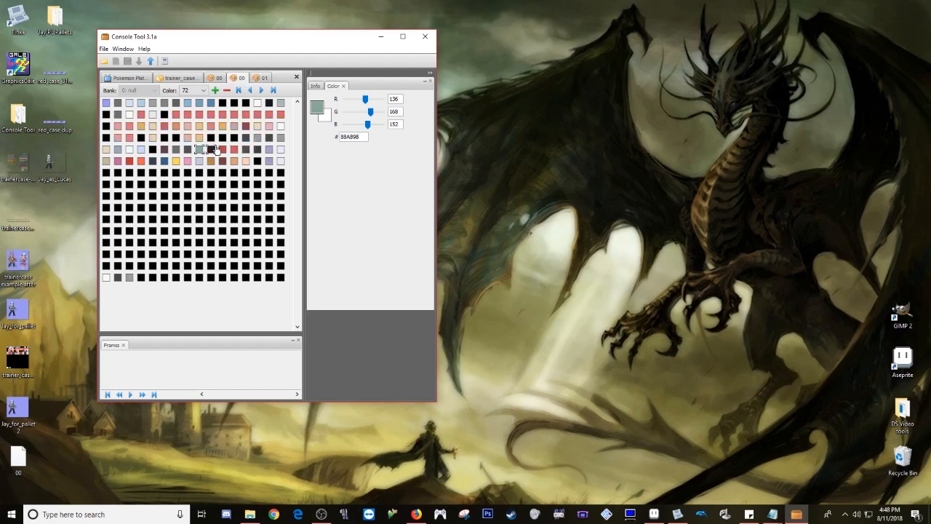
click(210, 150)
double_click(349, 137)
key(ctrl+c)
click(264, 78)
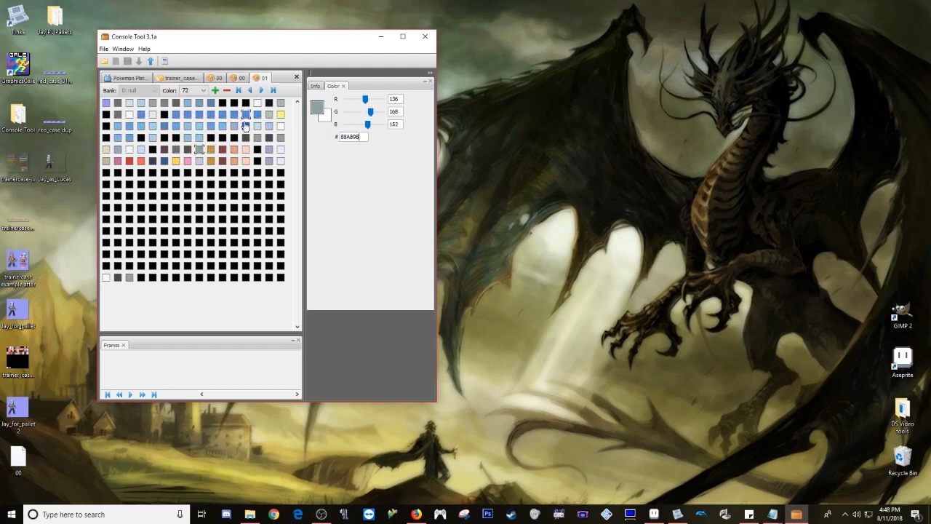
click(210, 149)
double_click(349, 136)
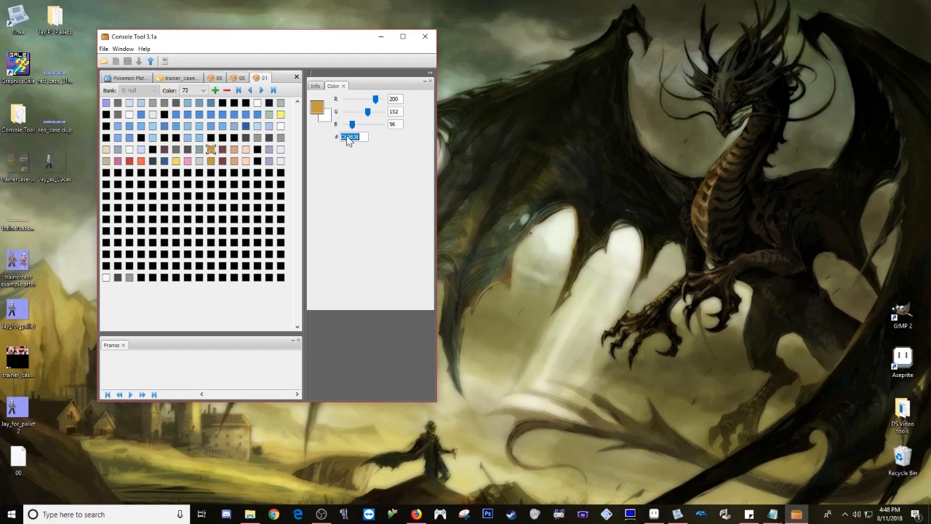
key(ctrl+v)
key(Return)
Step: Set colour 74 in palette 01 to B84048, matching colour 74 of the second 00 palette
click(240, 78)
click(222, 149)
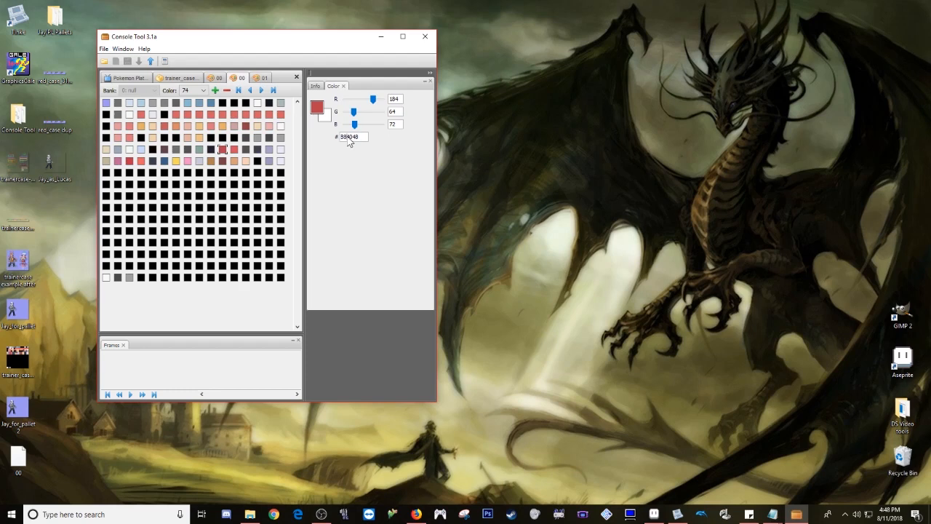
click(264, 78)
click(221, 150)
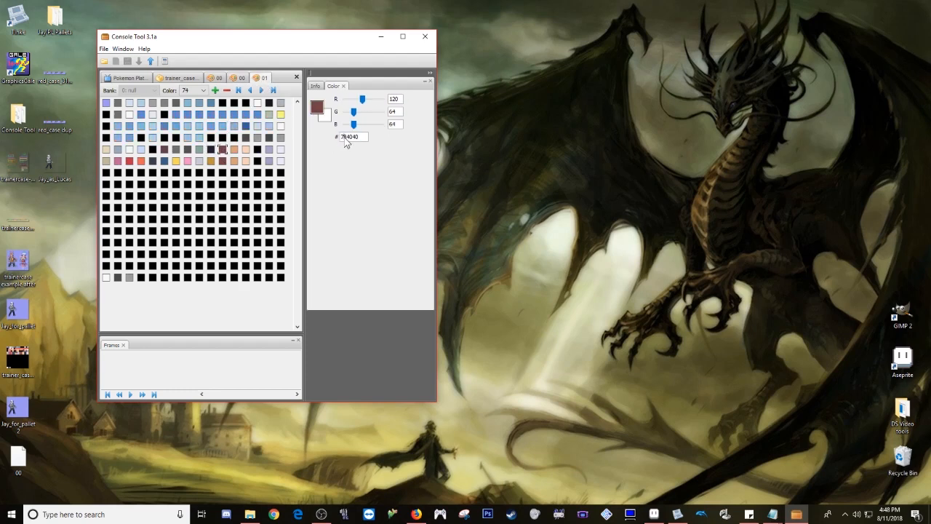
double_click(346, 137)
text(B84048)
Step: Copy the hex value of colour 75 from the second 00 palette and set colour 75 in palette 01 to D85060
click(240, 78)
click(235, 150)
double_click(353, 137)
key(ctrl+c)
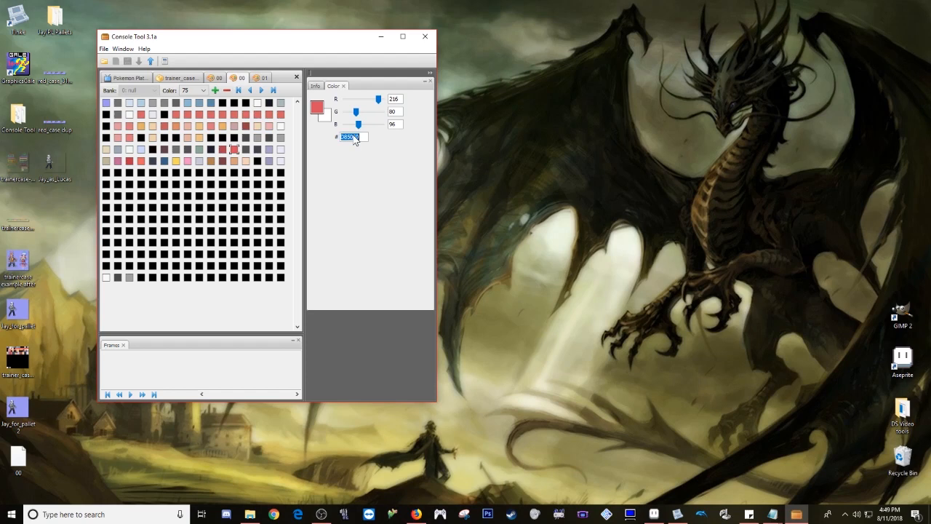
click(263, 79)
click(234, 151)
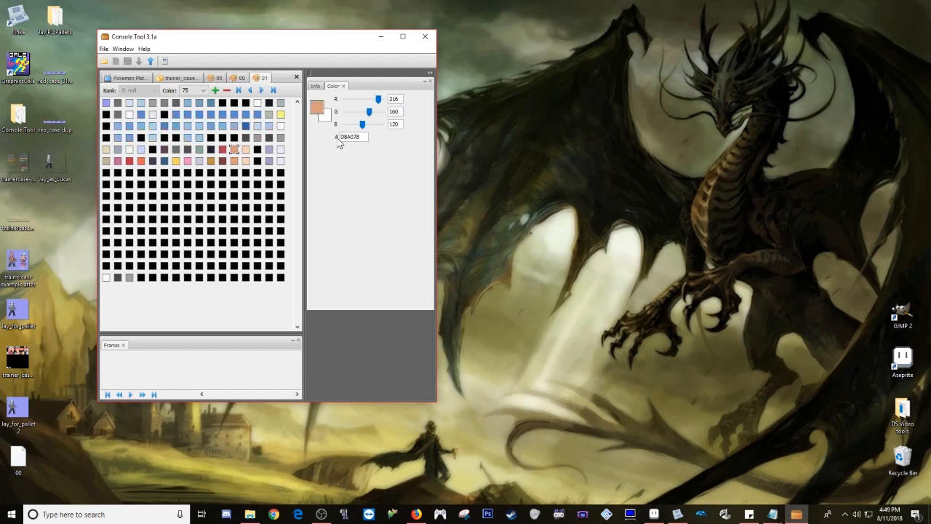
key(ctrl+v)
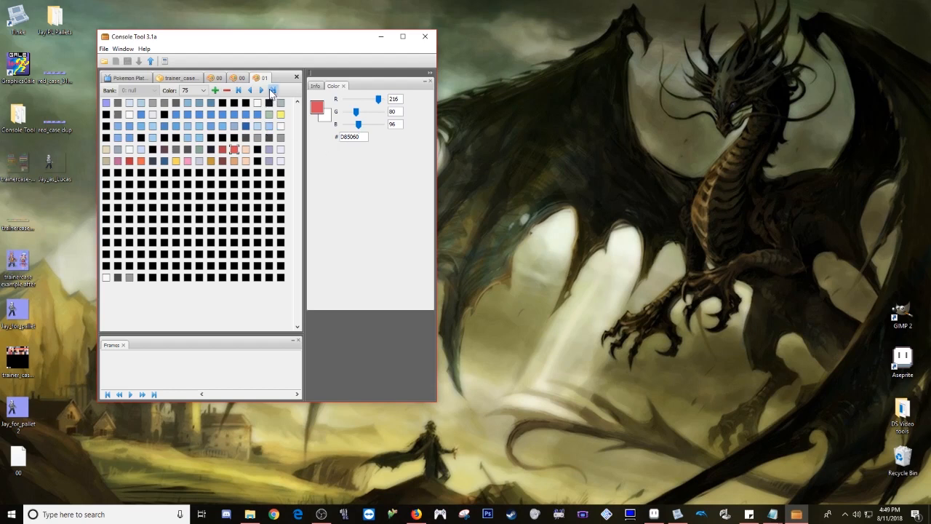
Step: Copy the hex value of colour 76 from the second 00 palette and set colour 76 in palette 01 to 585050
click(242, 78)
click(246, 149)
double_click(351, 137)
key(ctrl+c)
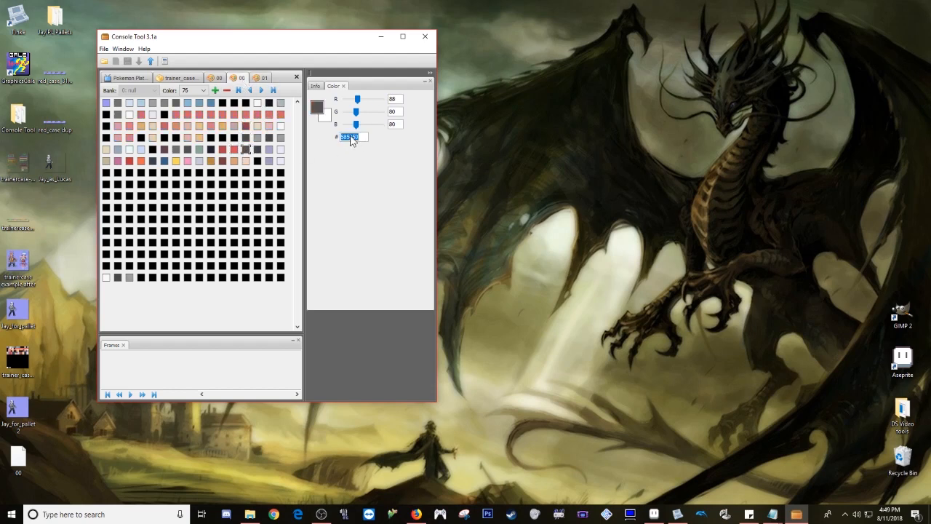
click(264, 78)
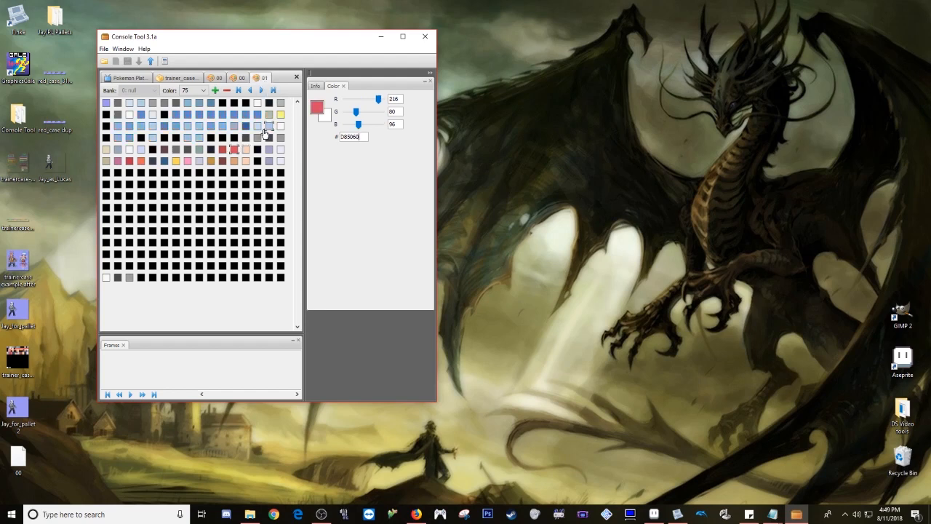
click(246, 150)
double_click(352, 138)
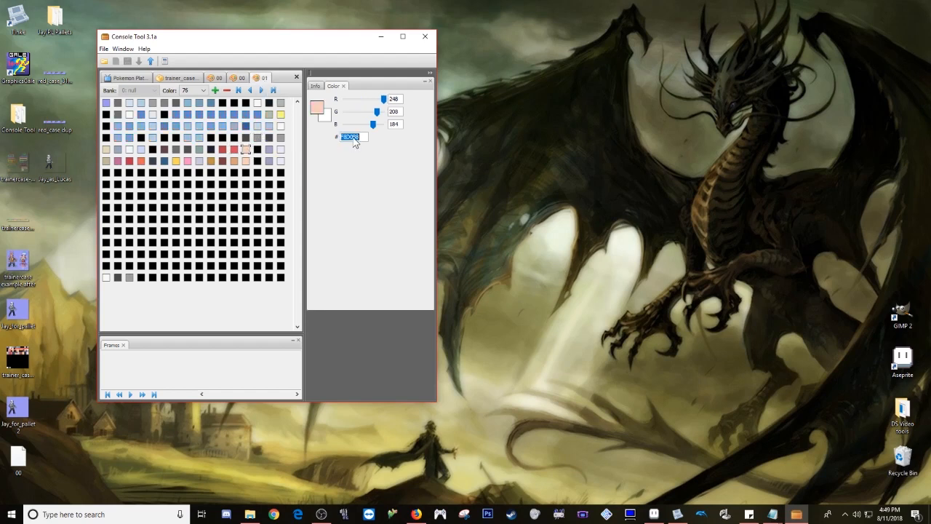
key(ctrl+v)
Step: Copy the hex value of colour 77 from the second 00 palette and set colour 77 in palette 01 to 404050
click(242, 78)
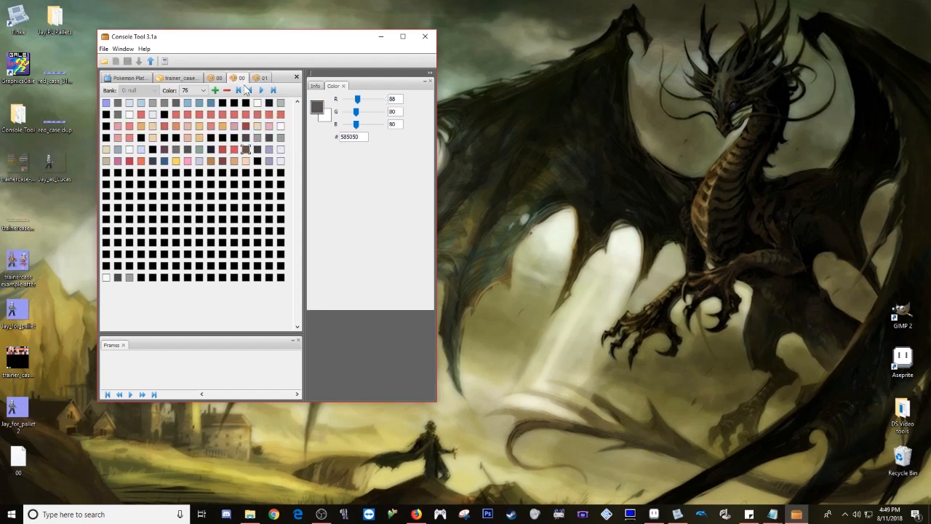
click(259, 152)
double_click(347, 137)
key(ctrl+c)
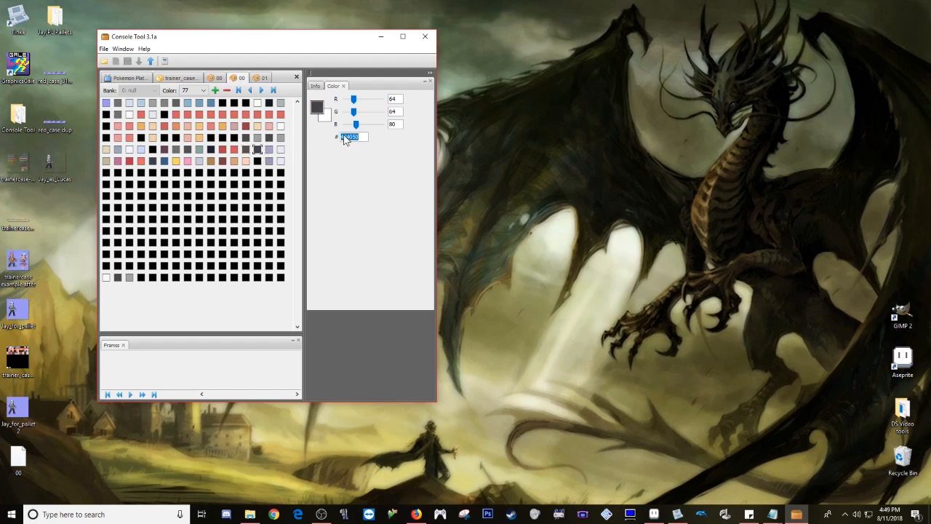
click(263, 79)
click(257, 149)
double_click(348, 138)
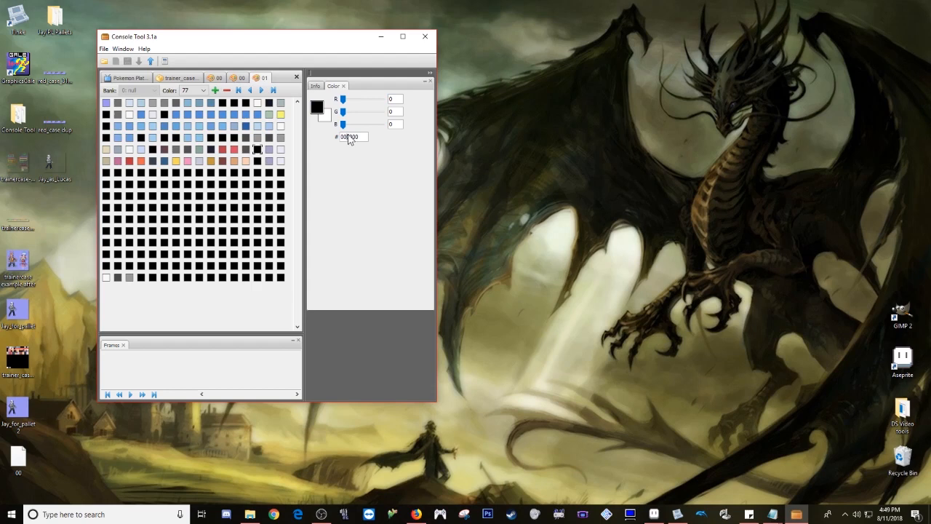
key(ctrl+v)
key(Return)
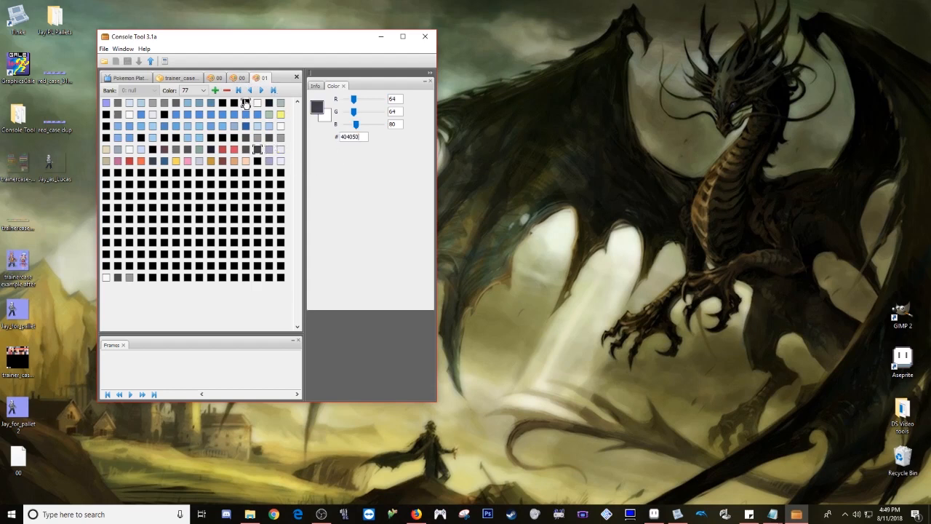
Step: Export the edited palette as a Nitro Color Resource file named 01 to the Desktop
click(151, 61)
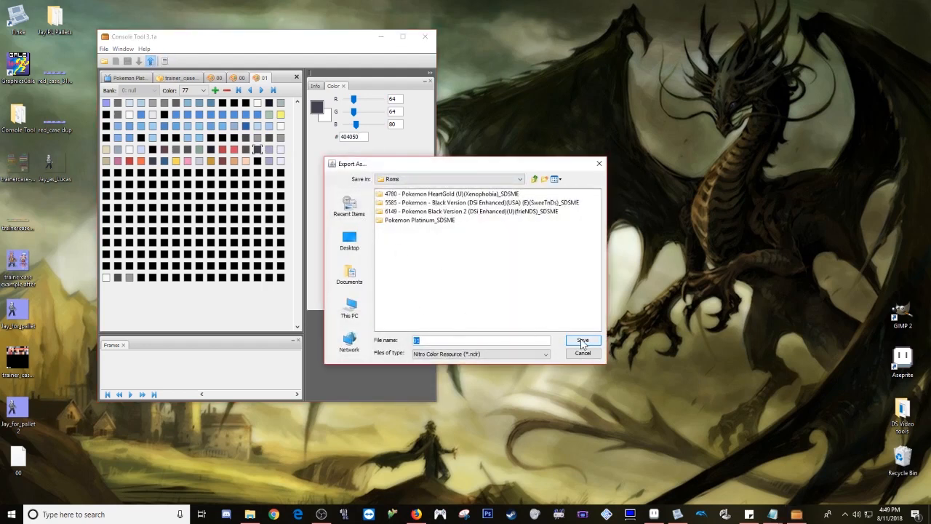
click(582, 344)
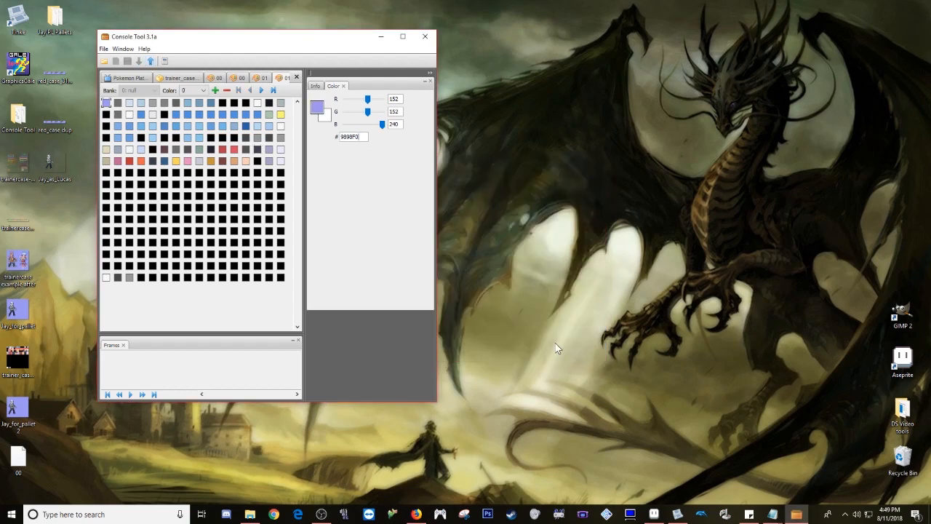
click(151, 61)
click(393, 229)
click(393, 232)
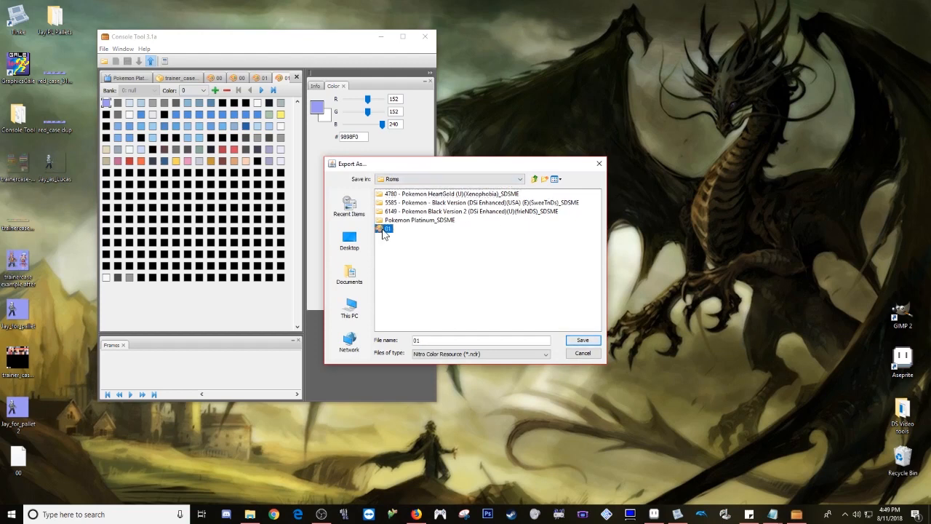
click(535, 178)
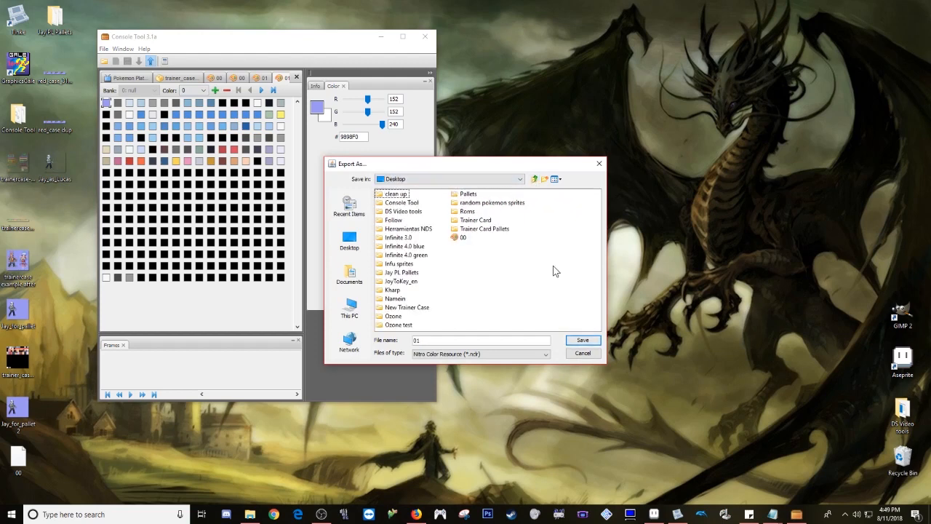
click(583, 342)
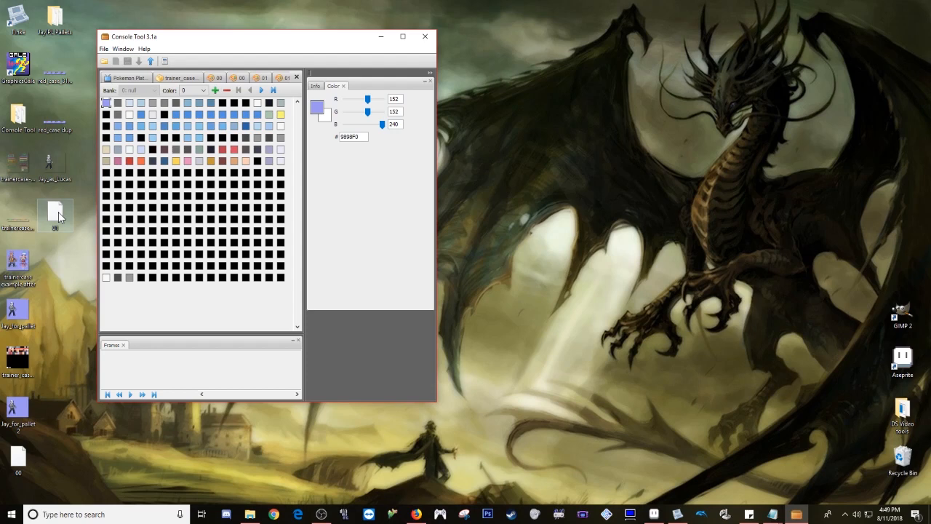
Step: Look through the palette entries 00 to 26 in trainer_case.narc and minimise Console Tool
click(174, 78)
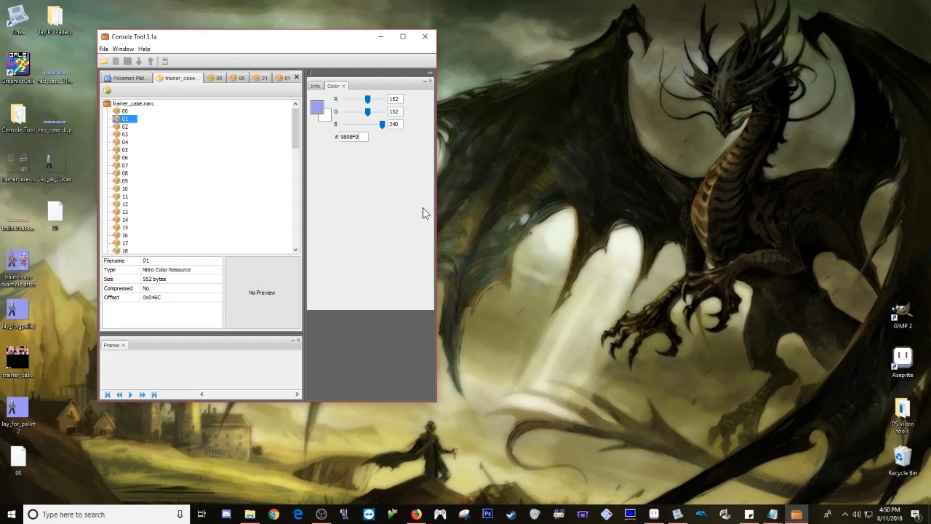
click(127, 112)
click(125, 159)
scroll(137, 169, down, 3)
scroll(151, 198, down, 1)
click(128, 220)
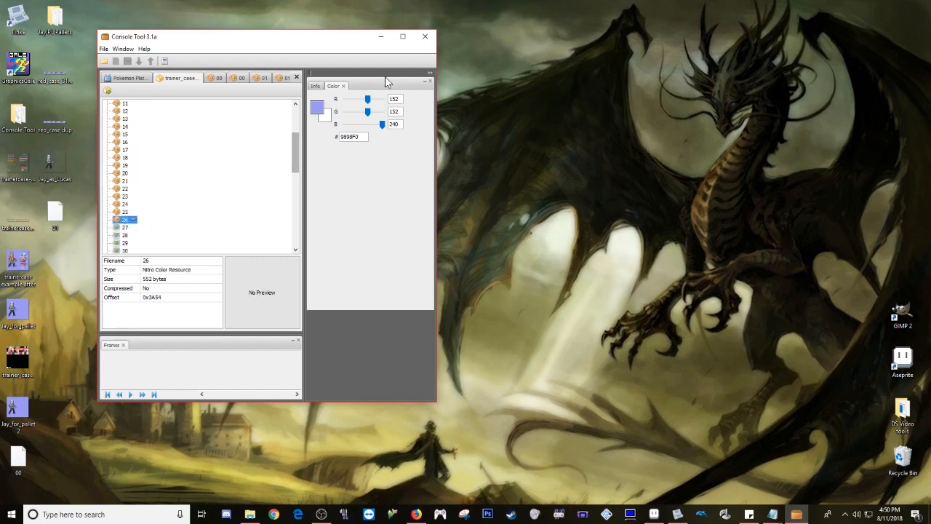
click(385, 36)
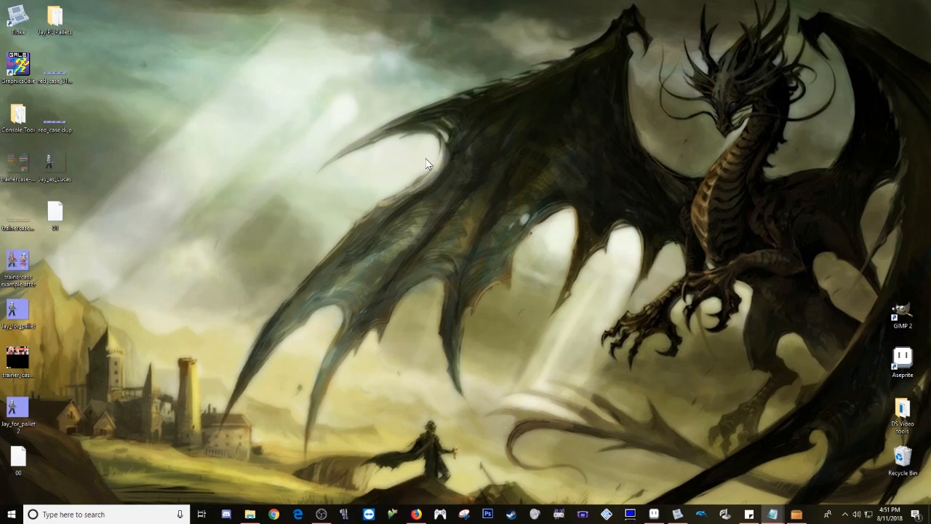
Step: Launch GIMP and open the "trainercase example after" image from the desktop
click(905, 314)
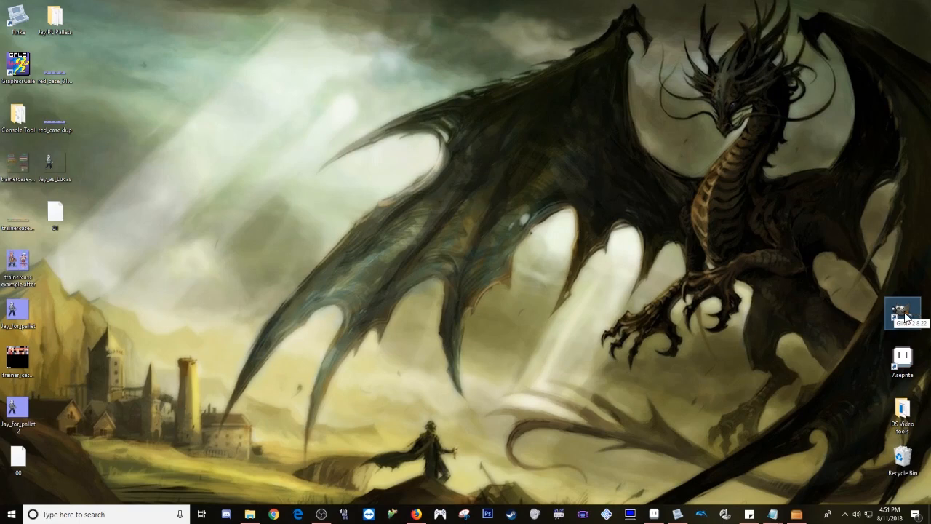
double_click(903, 315)
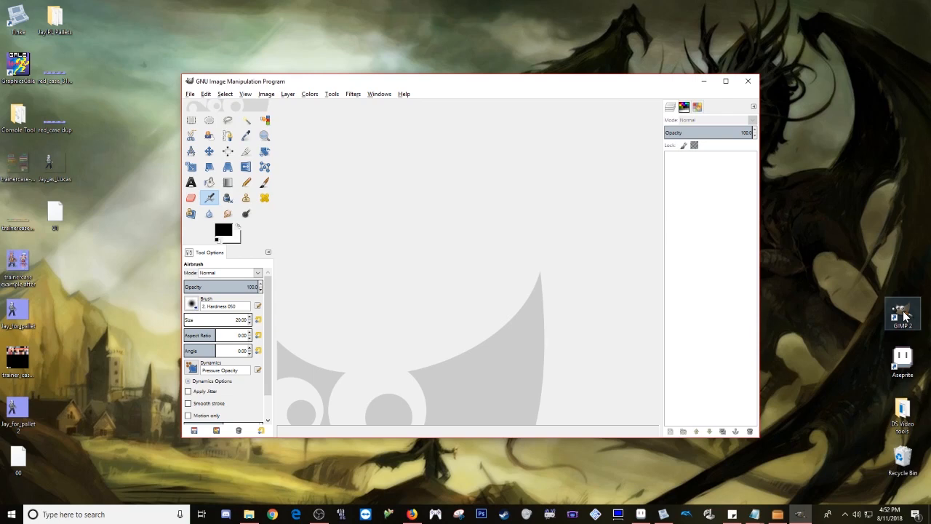
click(20, 269)
drag(20, 269, 387, 225)
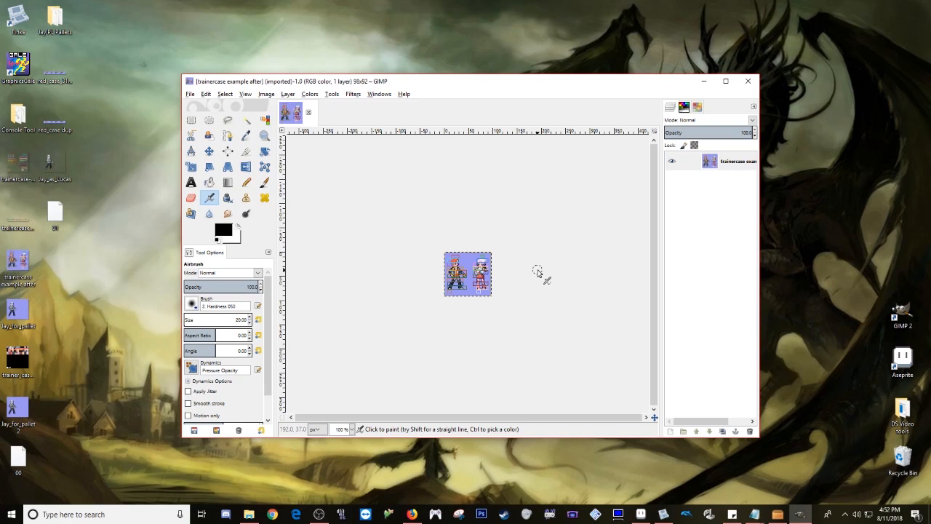
scroll(524, 263, up, 4)
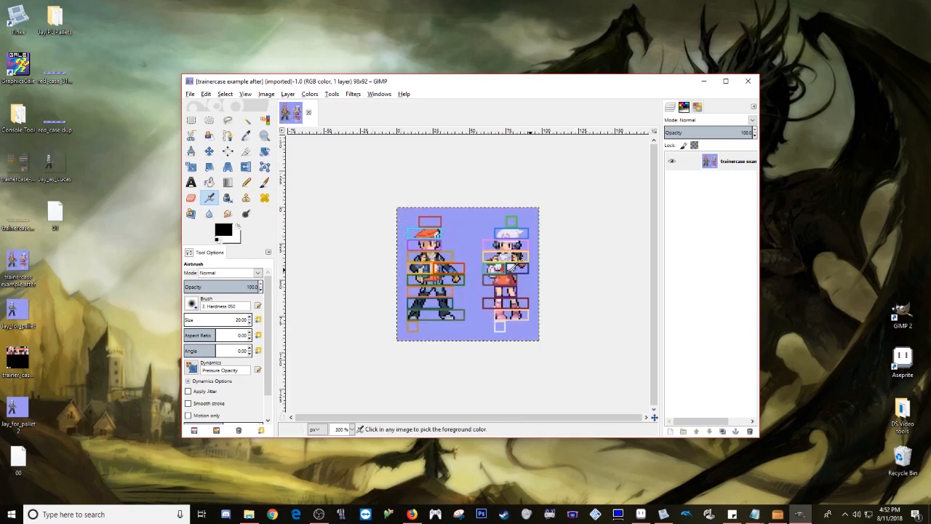
scroll(470, 277, up, 1)
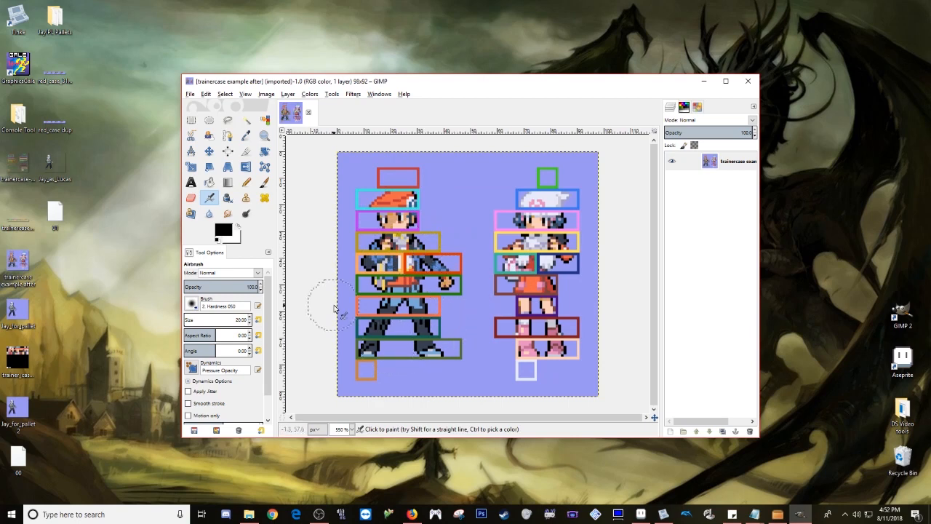
Step: Add Jay_for_pallet.png as a layer above the trainercase example and toggle its visibility to compare the two
drag(20, 314, 403, 306)
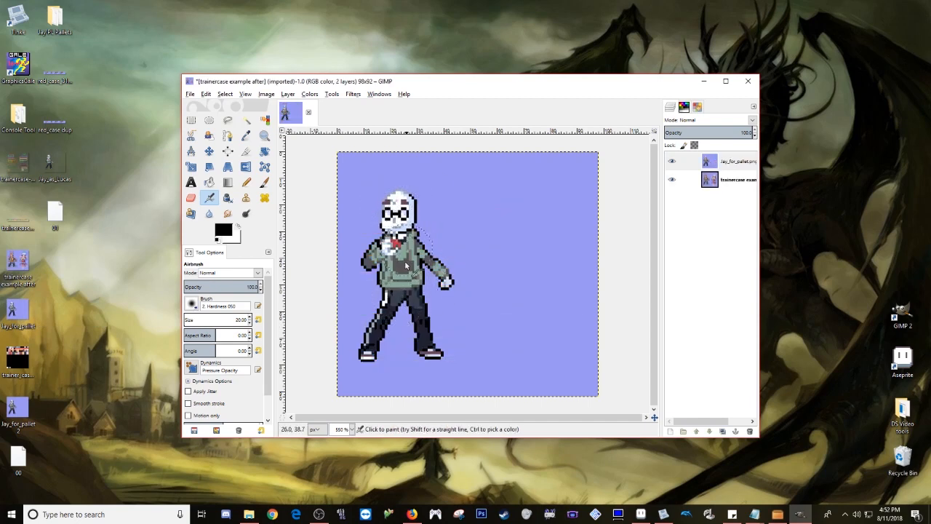
click(672, 163)
click(672, 163)
click(672, 163)
click(672, 163)
click(673, 163)
click(673, 163)
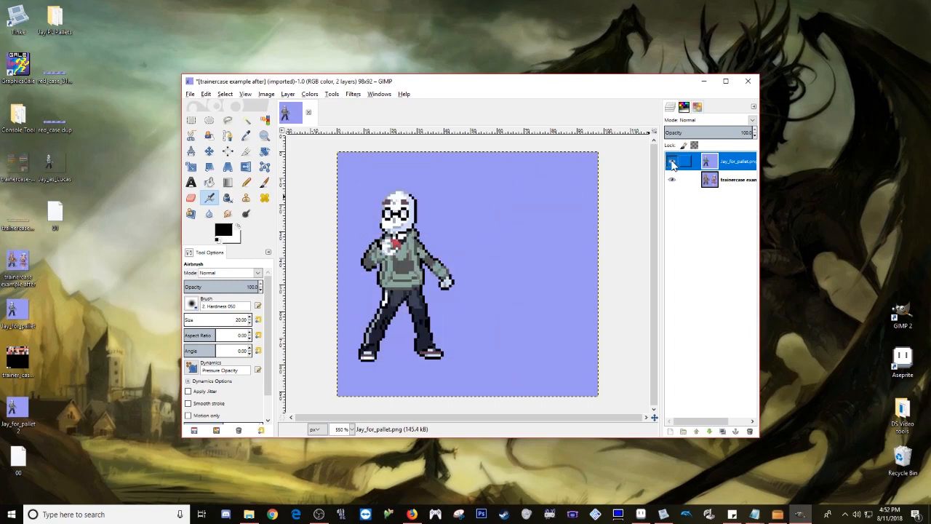
click(672, 163)
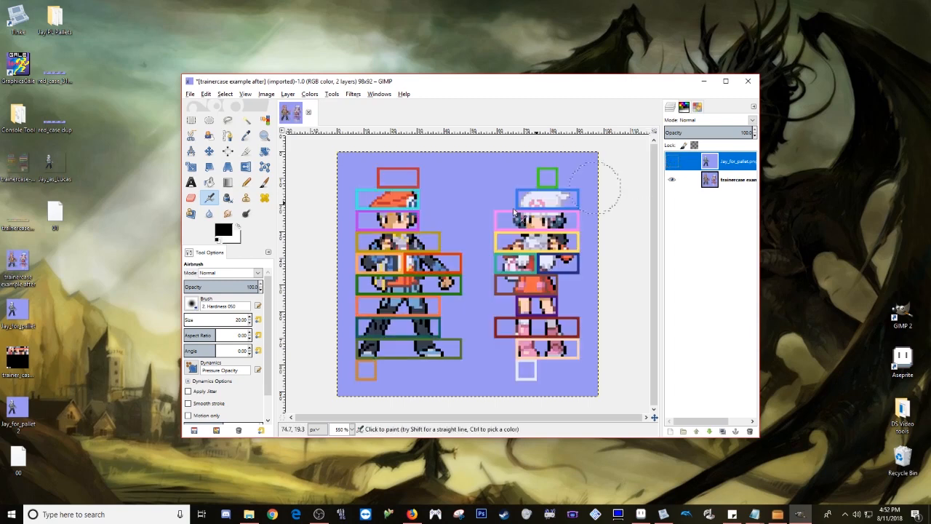
click(672, 163)
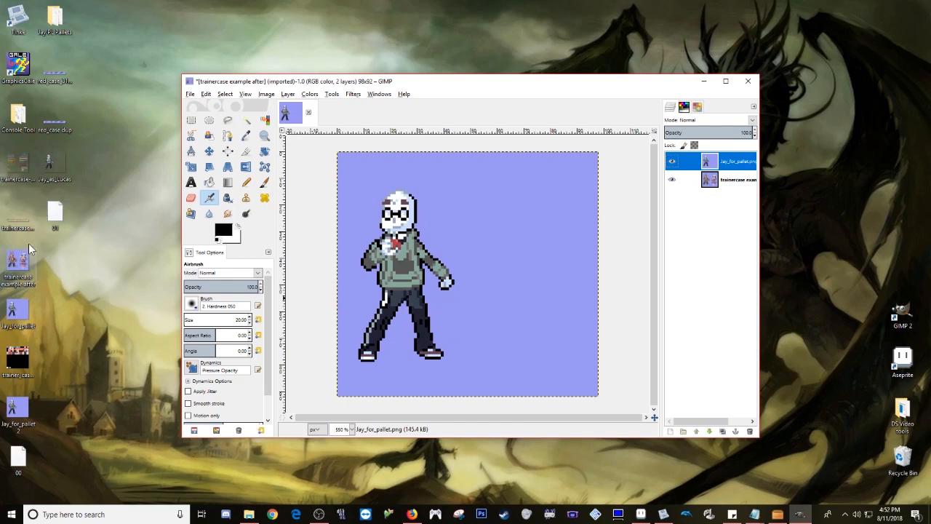
Step: Add trainercase-template-after.png as the top layer of the image
drag(21, 168, 709, 219)
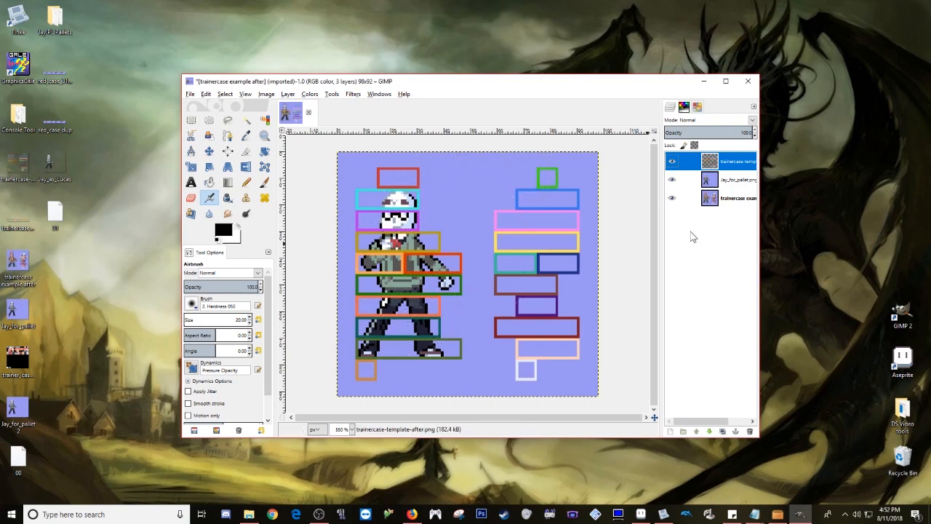
click(714, 199)
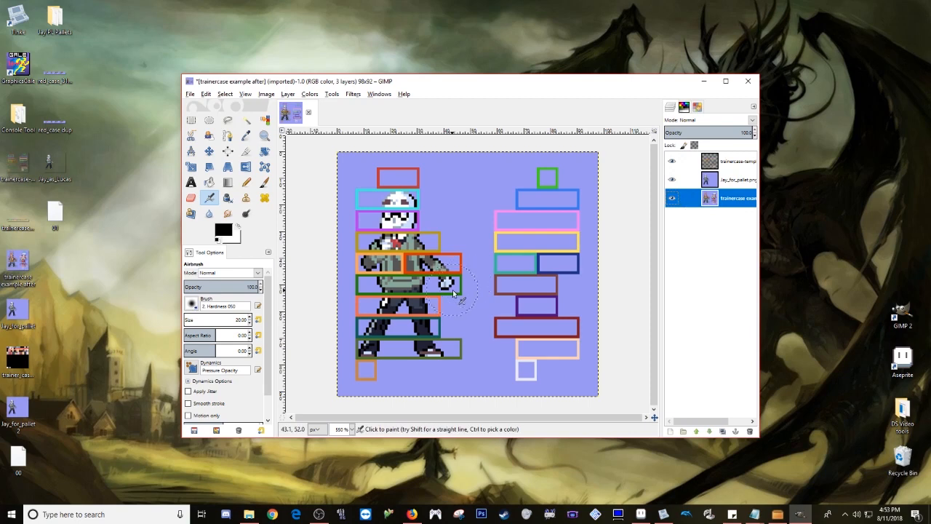
click(723, 166)
Step: Compare the template boxes, the Jay sprite and the example sprites by toggling the visibility of each layer
click(671, 162)
click(671, 161)
click(671, 180)
click(672, 179)
click(672, 198)
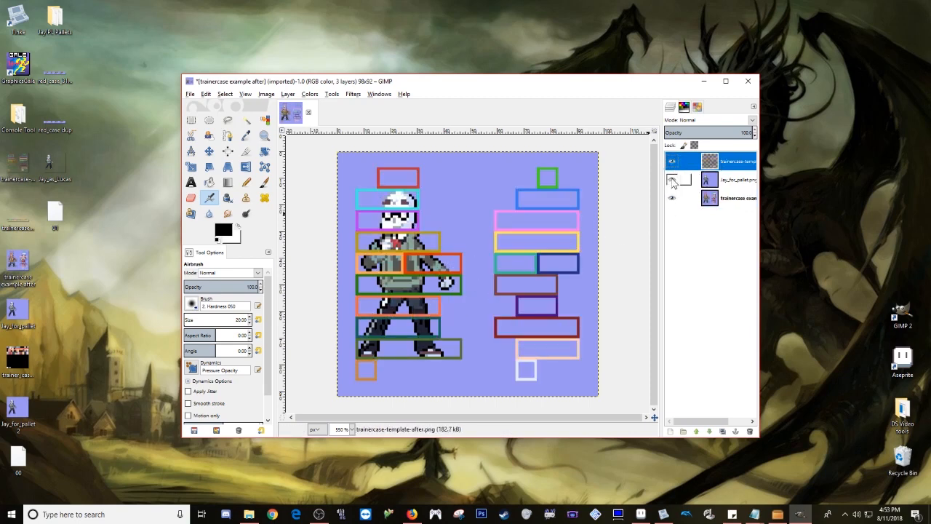
click(671, 198)
click(673, 179)
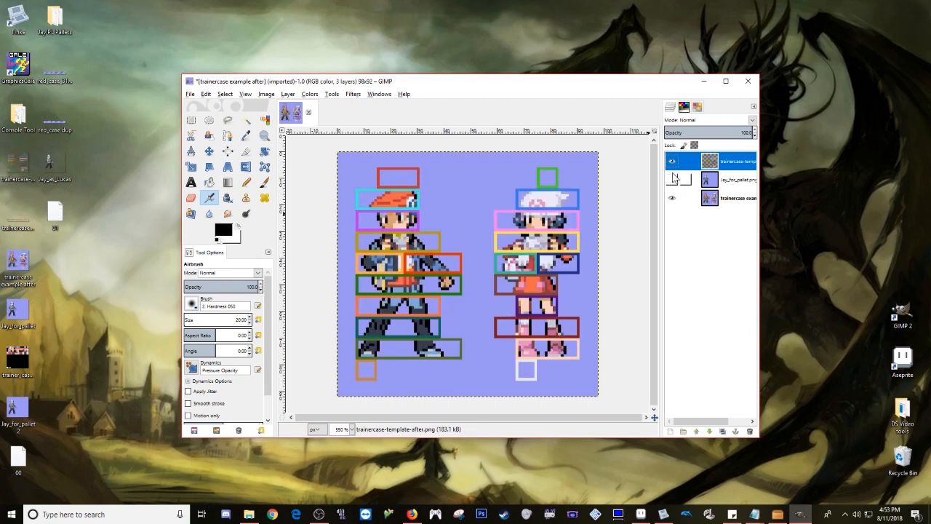
click(672, 179)
click(672, 161)
click(671, 161)
click(672, 161)
click(672, 162)
click(672, 180)
click(673, 199)
click(673, 198)
click(673, 179)
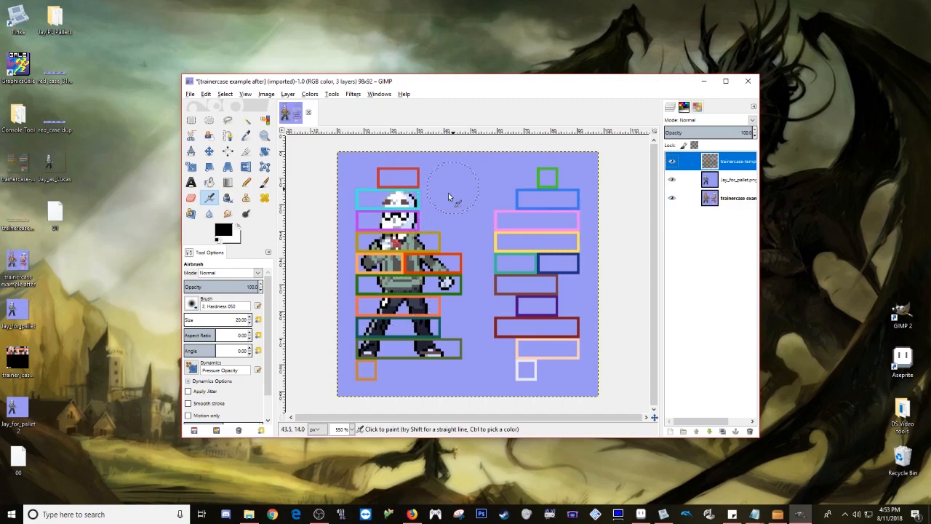
Step: Switch to Tinke and close it, discarding the unsaved ROM changes
click(663, 515)
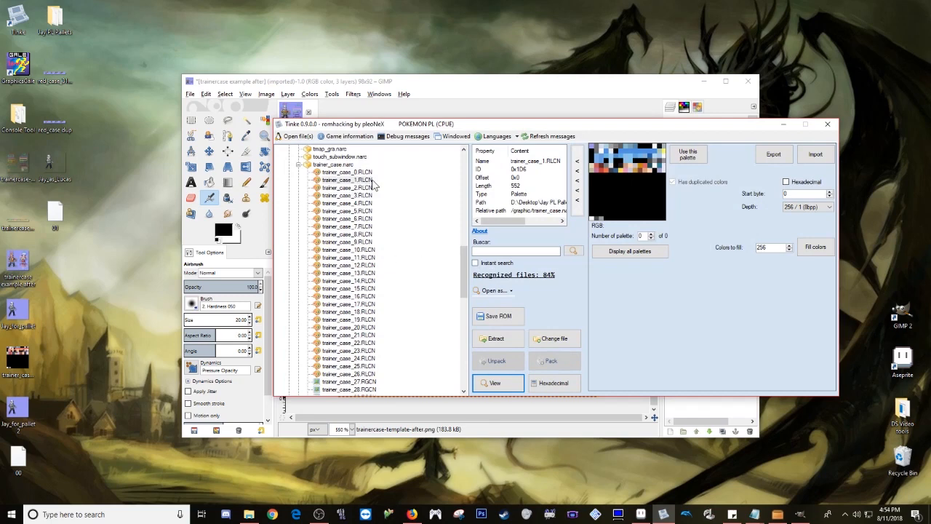
click(367, 179)
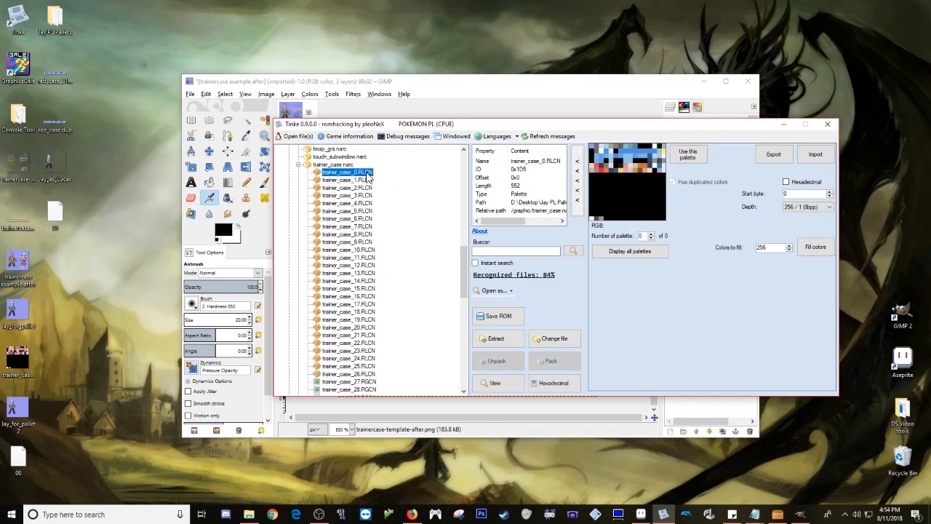
click(368, 188)
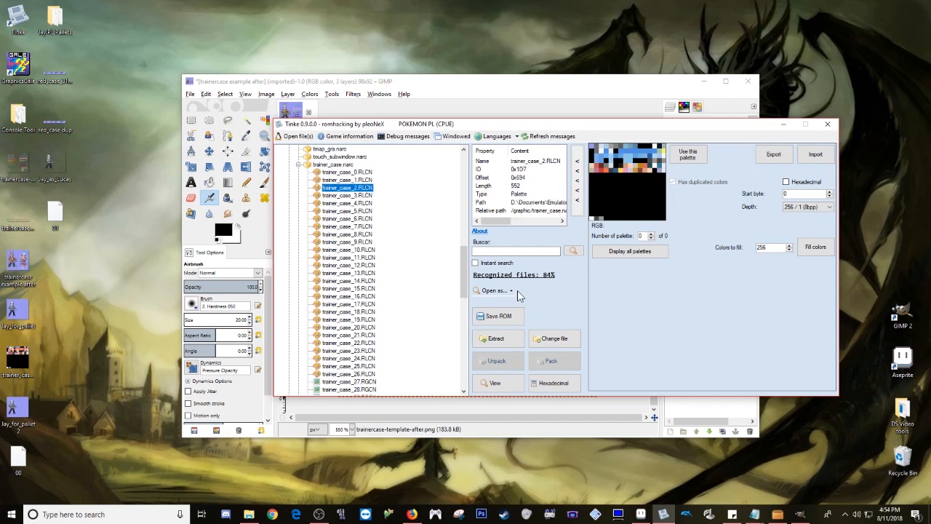
drag(517, 126, 473, 118)
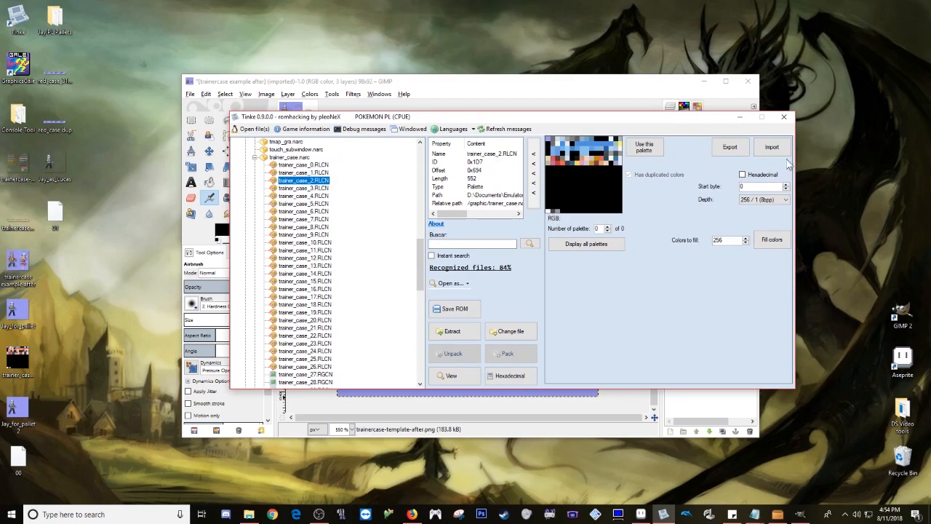
click(784, 117)
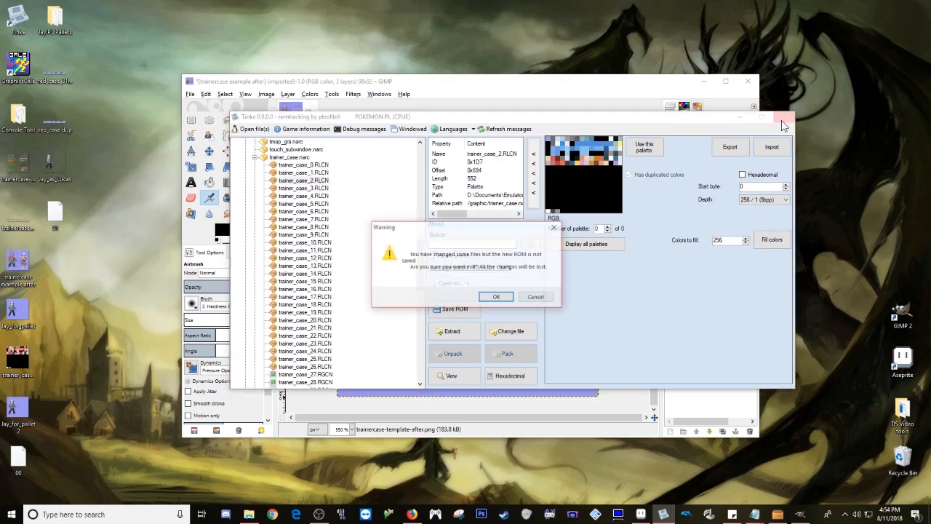
click(497, 297)
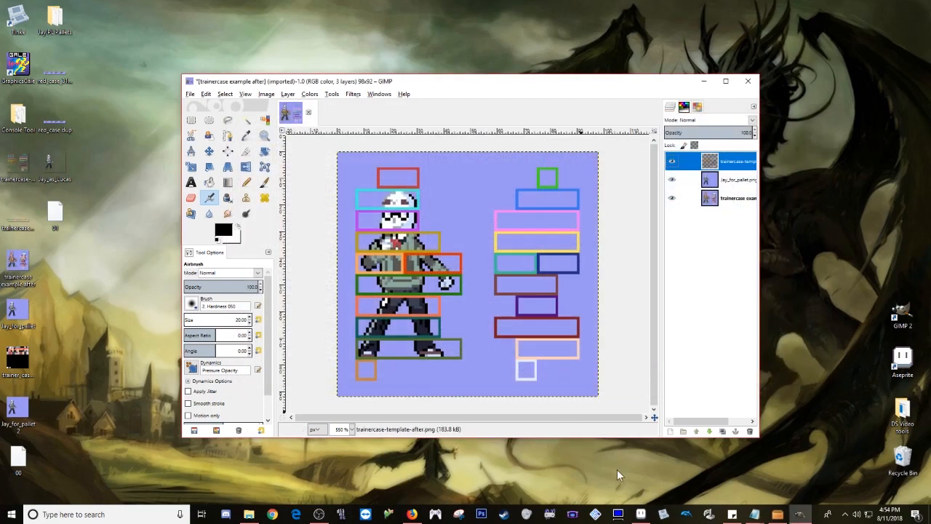
Step: Relaunch Tinke and load Pokemon Platinum.nds from the Roms folder on the desktop
click(663, 516)
drag(216, 23, 472, 139)
click(310, 149)
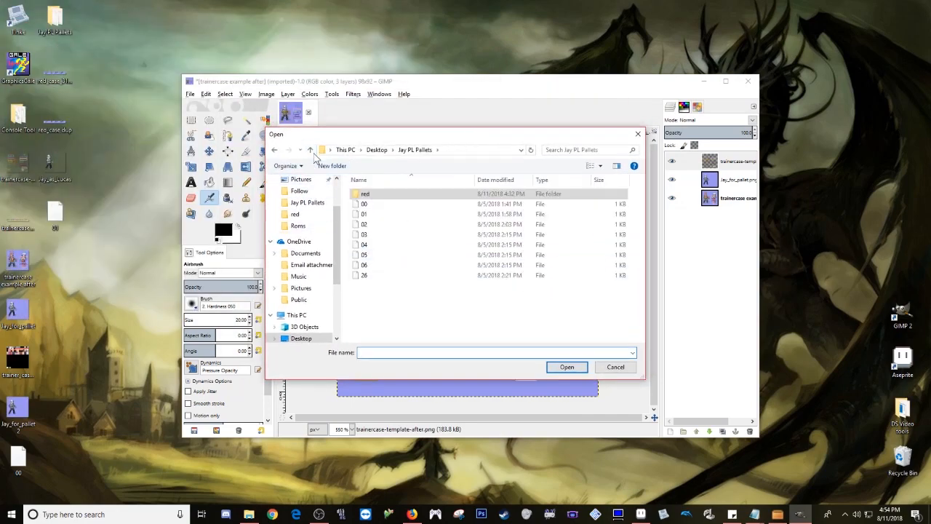
click(310, 150)
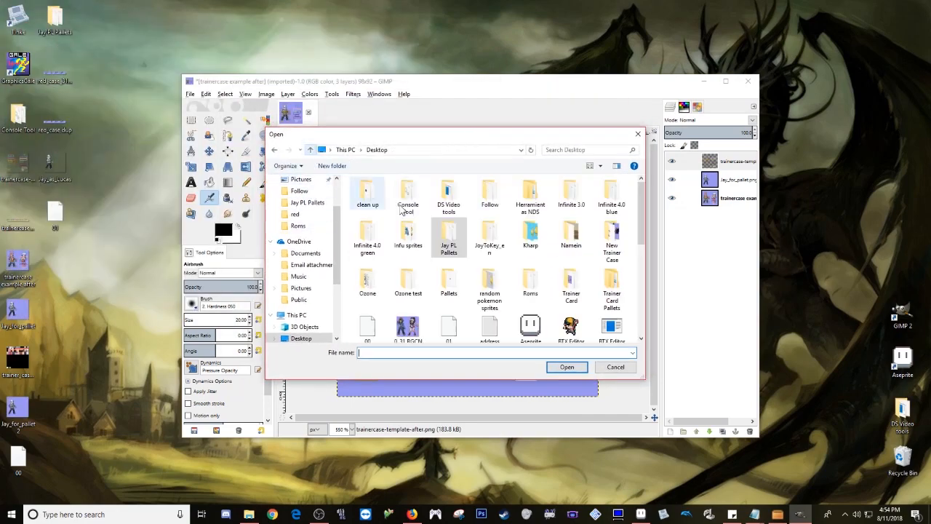
double_click(531, 280)
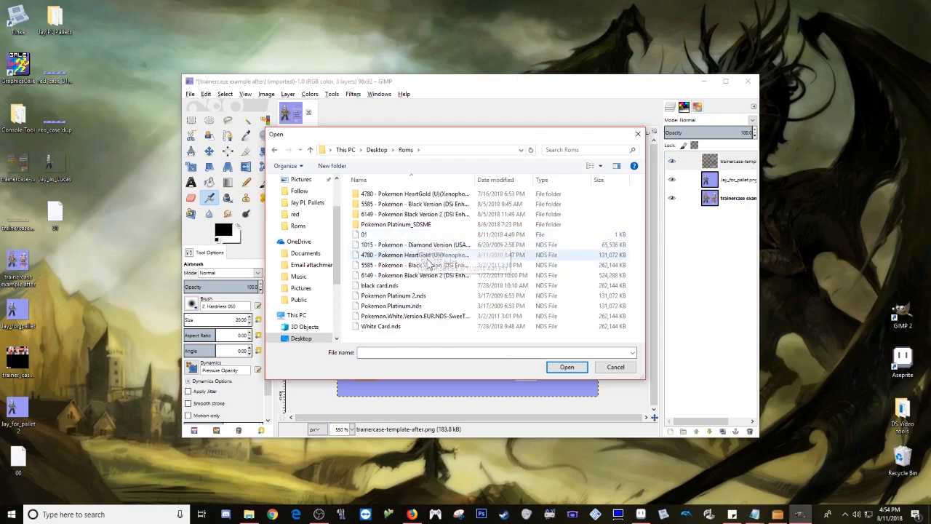
double_click(411, 308)
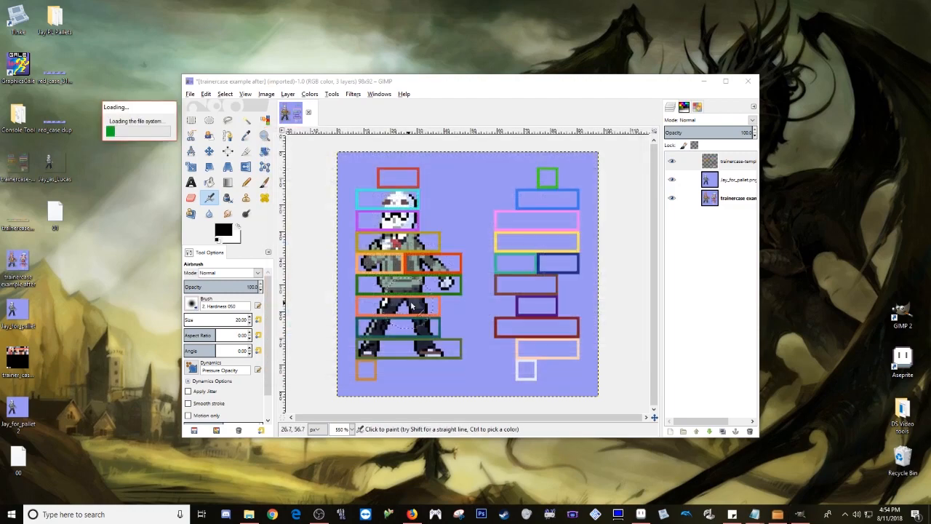
drag(284, 100, 488, 129)
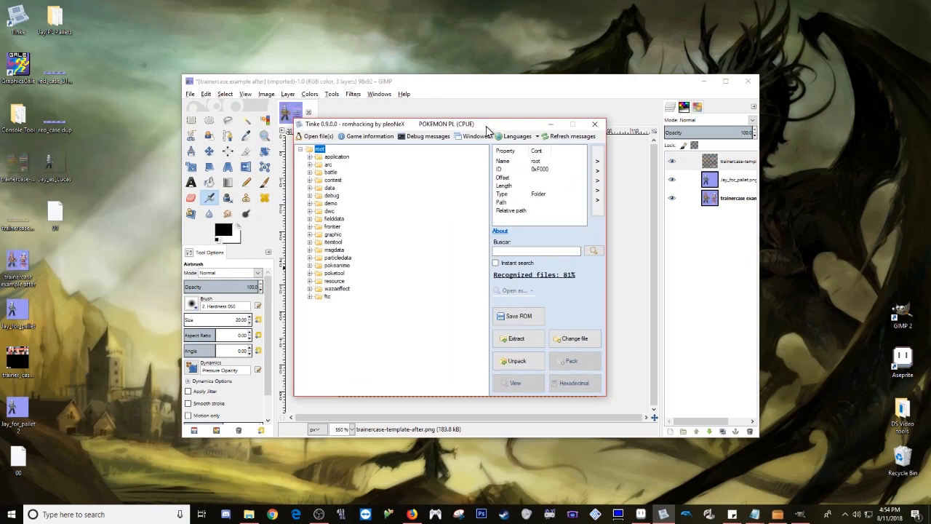
Step: Unpack trainer_case.narc from the ROM's graphic folder
click(310, 235)
scroll(328, 268, down, 5)
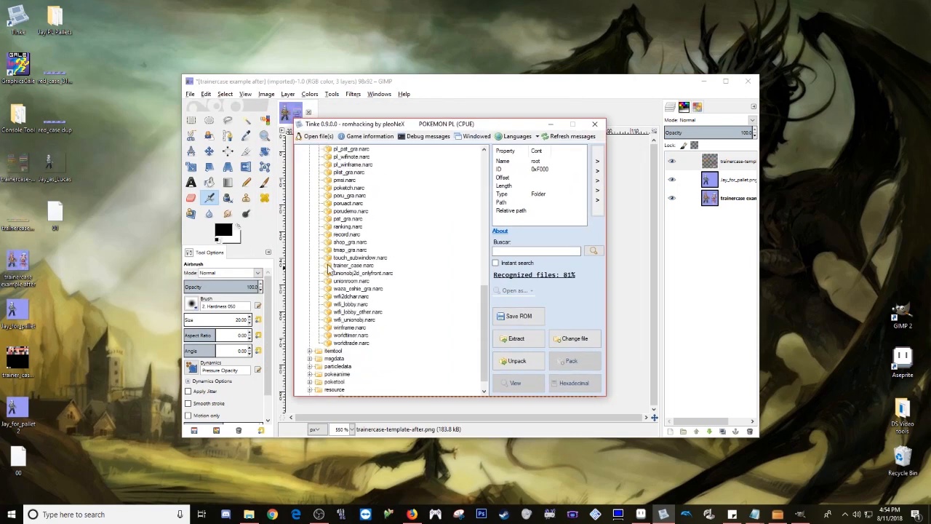
click(357, 266)
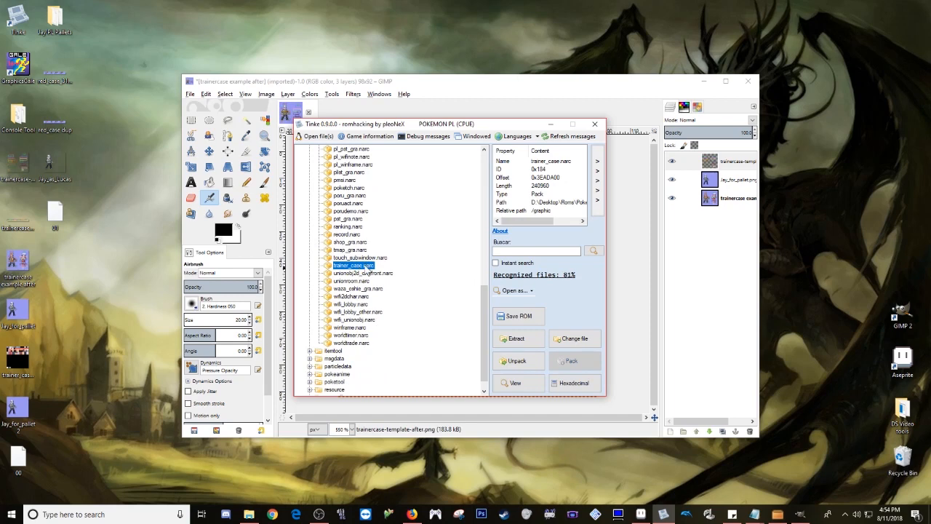
click(516, 361)
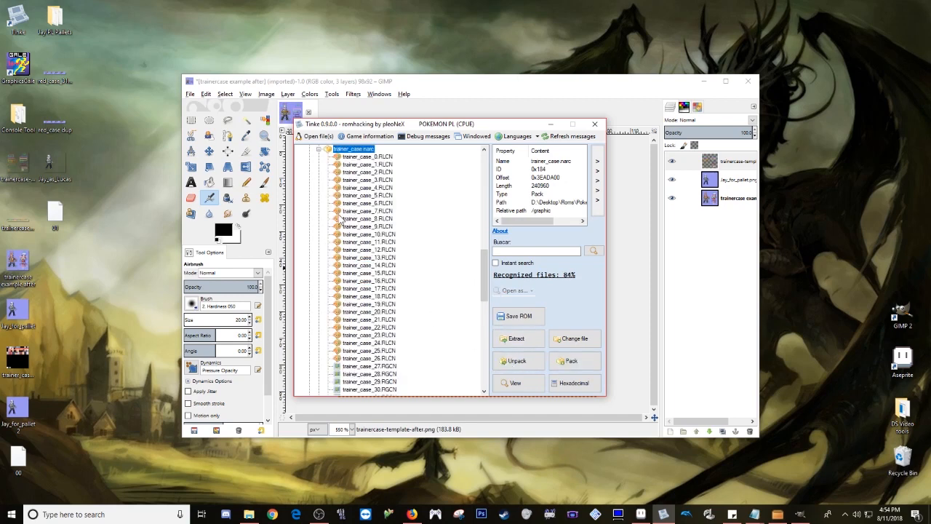
Step: Try to view the trainer_case_31.RGCN tiles
click(368, 157)
click(385, 366)
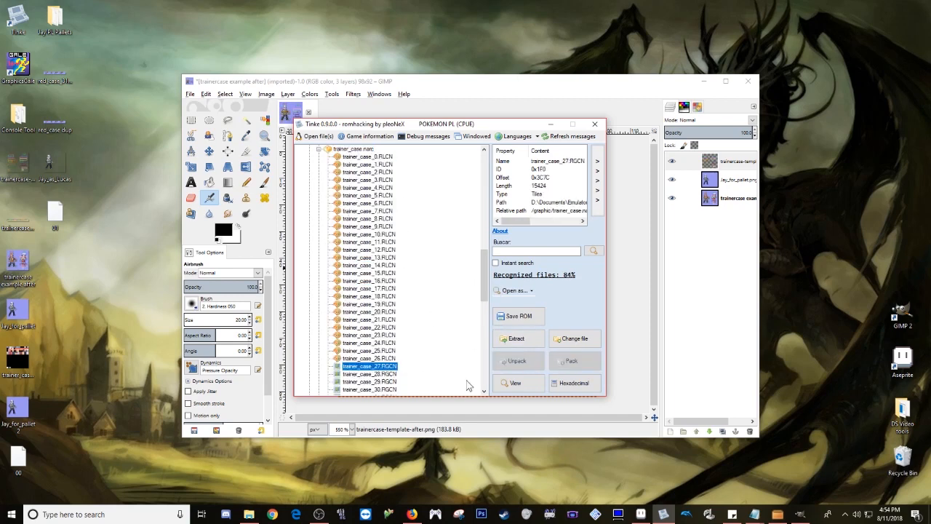
scroll(426, 349, down, 5)
click(382, 281)
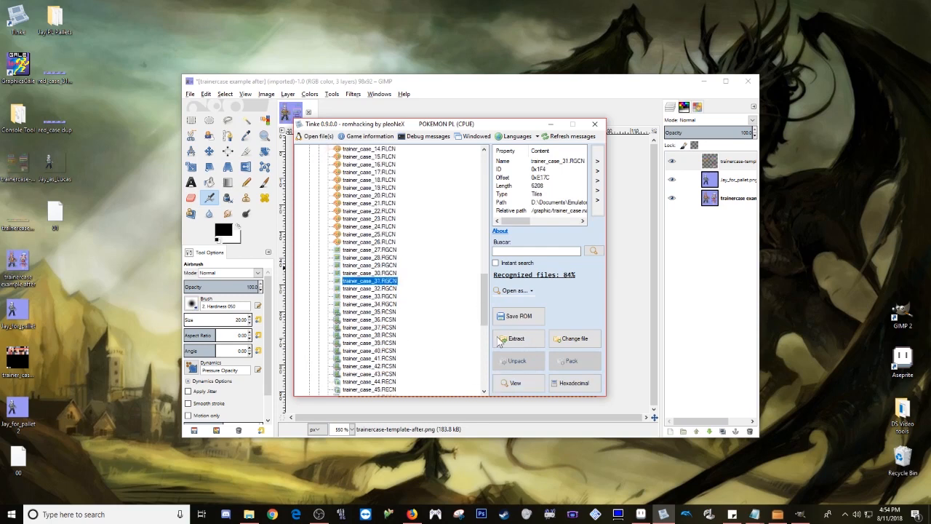
click(517, 384)
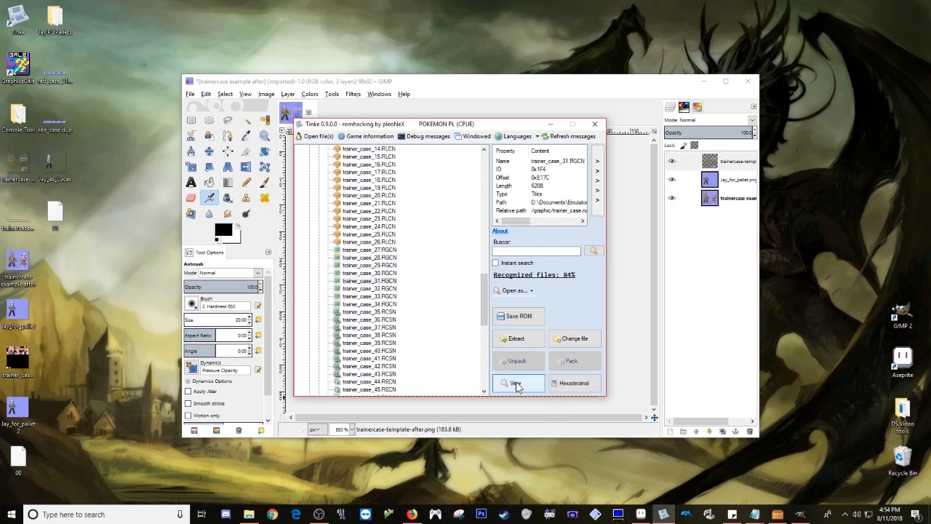
Step: Load the trainer_case_0.RLCN palette and view the trainer_case_31.RGCN tiles with it
scroll(356, 225, up, 8)
click(366, 227)
scroll(371, 247, down, 8)
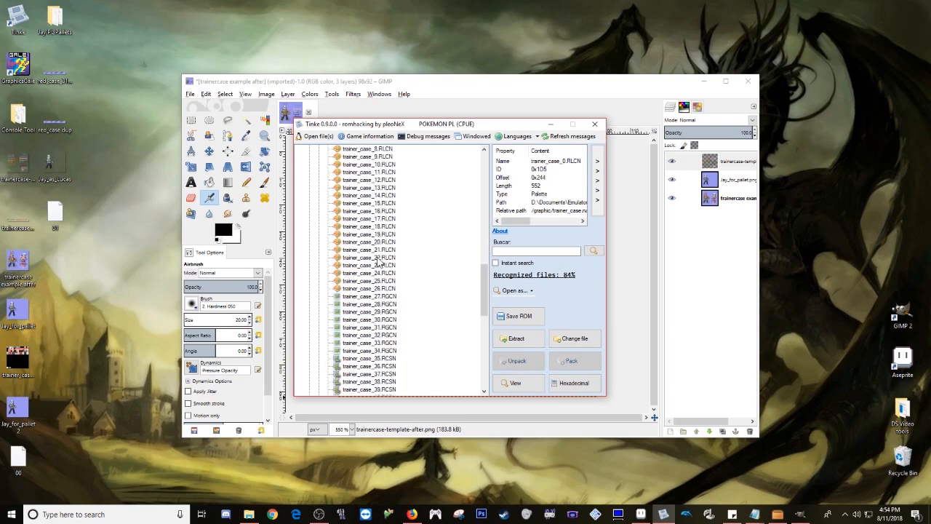
click(386, 282)
click(518, 384)
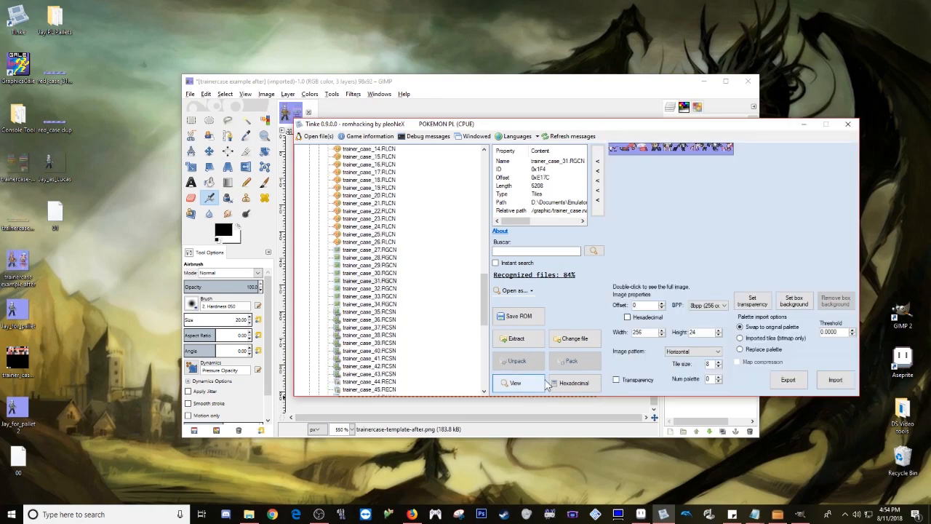
Step: Export the trainer_case_31.RGCN tiles as a PNG to the desktop under the default file name
drag(652, 129, 541, 134)
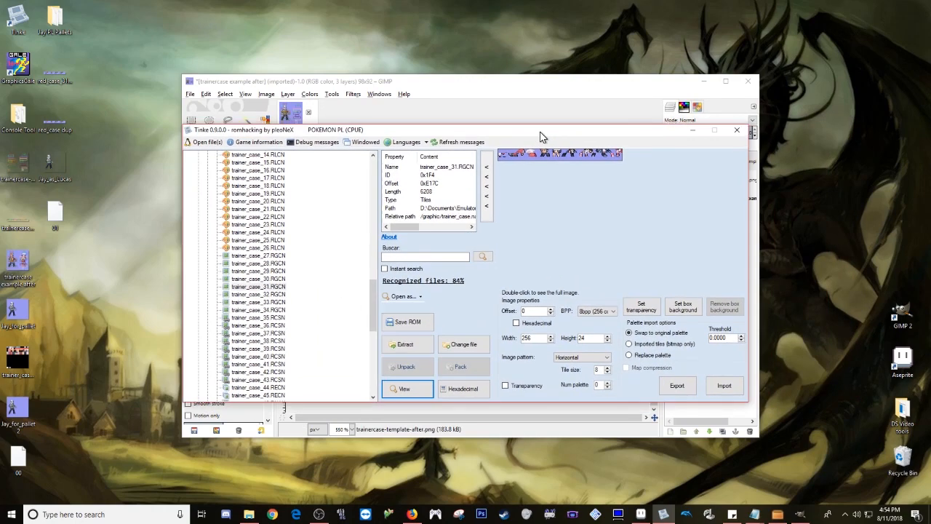
click(677, 385)
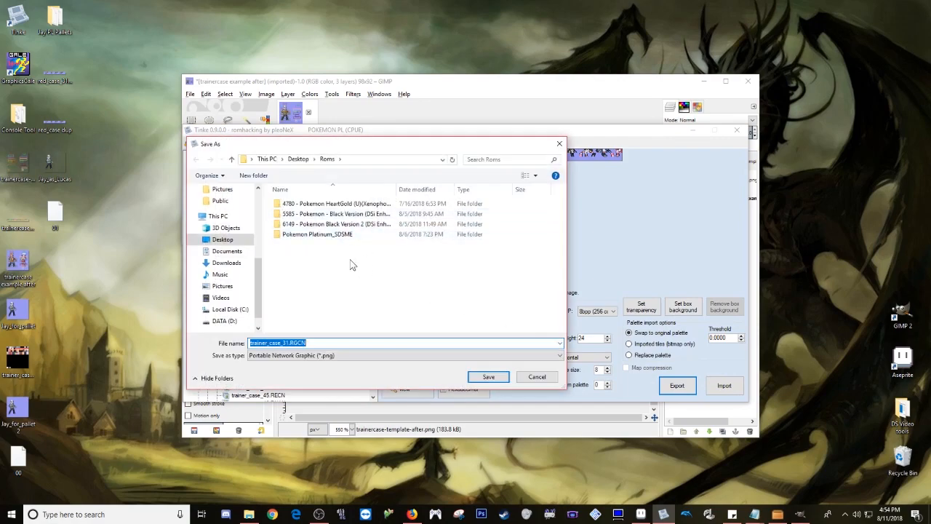
click(298, 159)
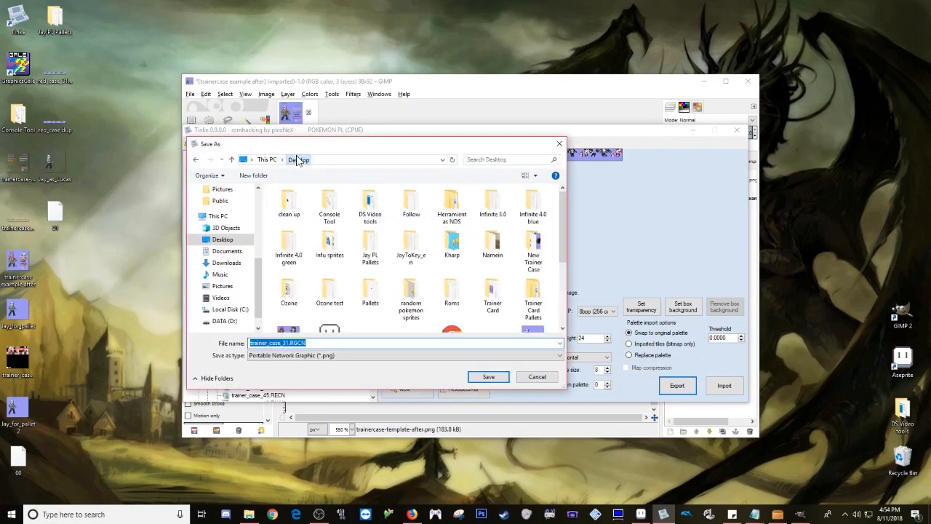
click(486, 376)
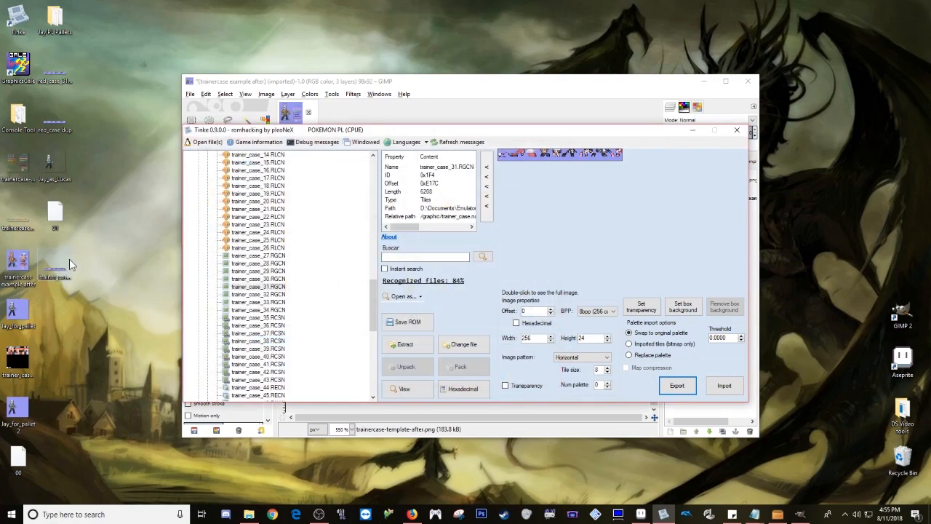
Step: Switch back to GIMP and open trainer_case_31.RGCN.png from the desktop as a separate image
click(691, 131)
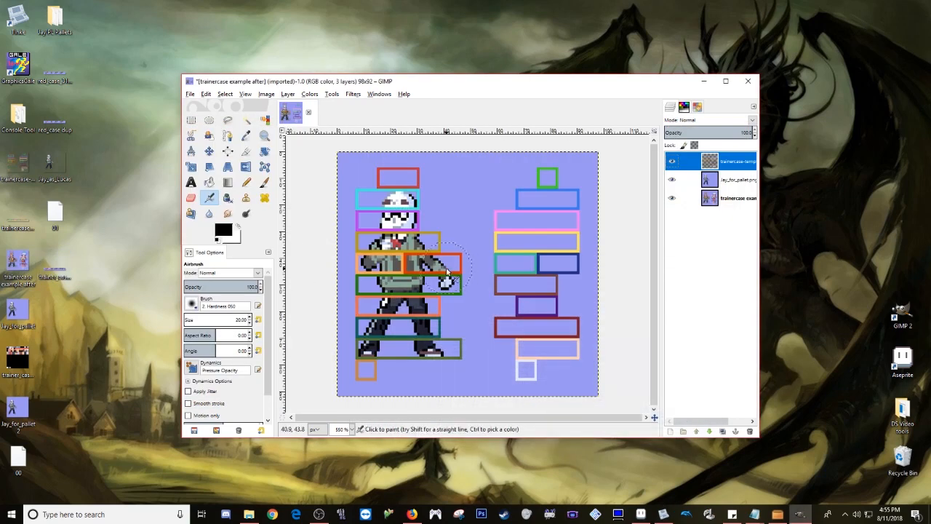
click(190, 94)
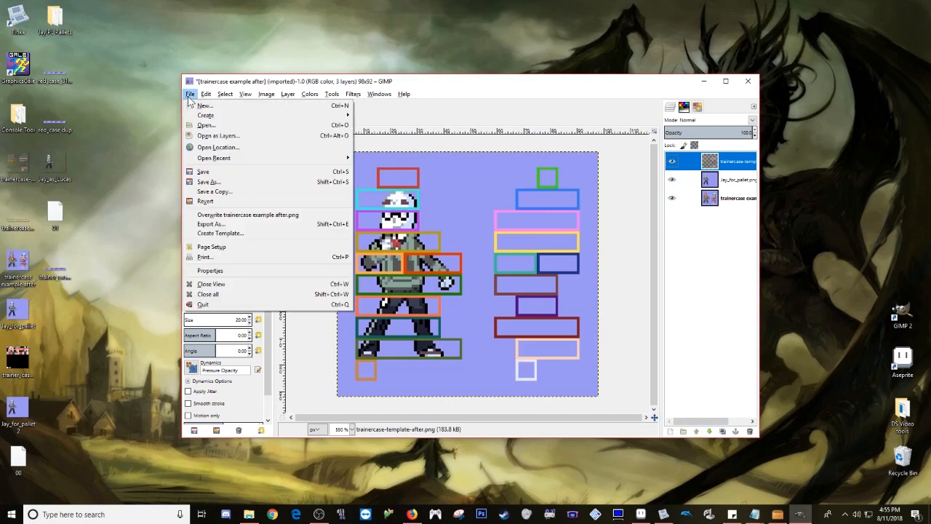
click(211, 114)
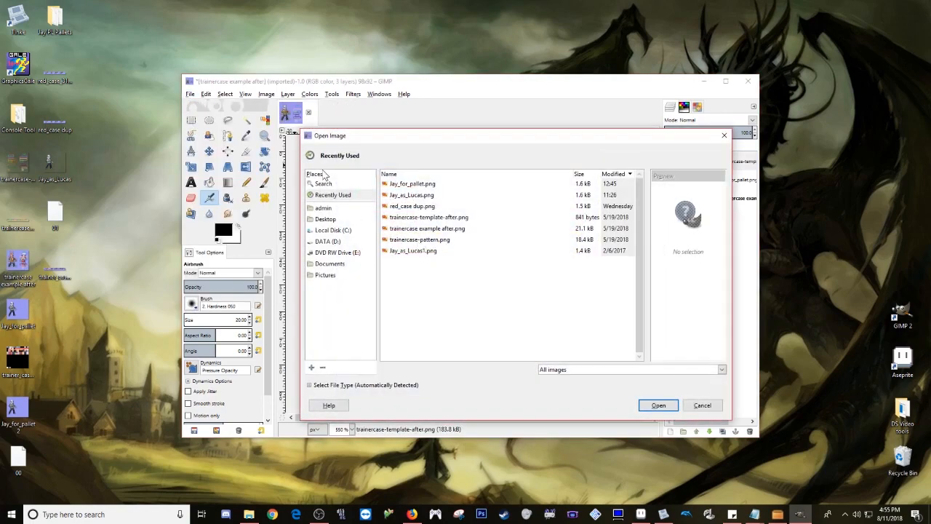
click(325, 219)
scroll(466, 247, down, 5)
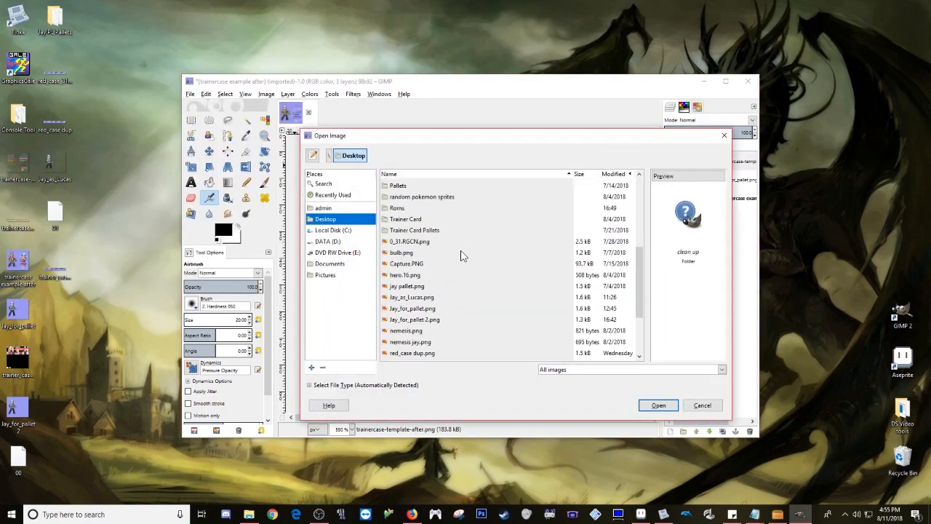
scroll(462, 254, down, 1)
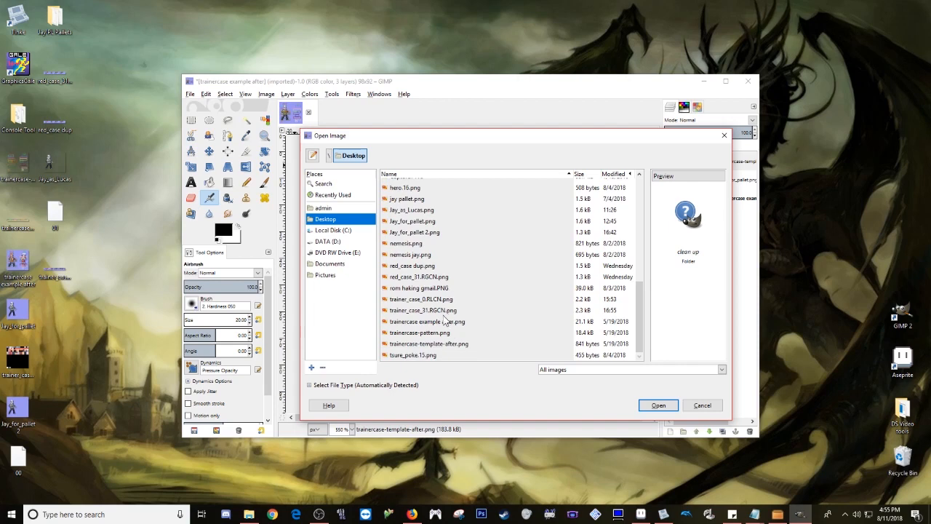
double_click(442, 312)
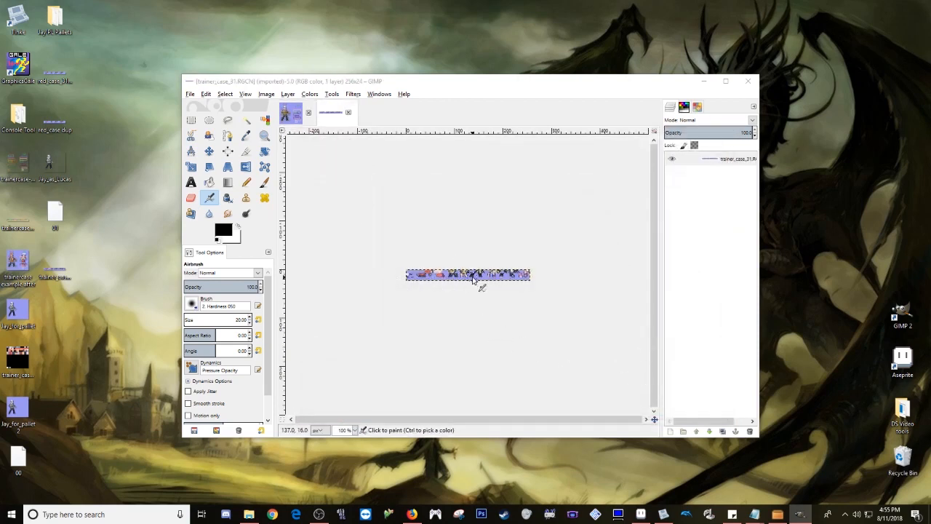
Step: Add trainercase-pattern.png from the desktop as a layer above the trainer_case_31 tile strip
scroll(452, 284, up, 3)
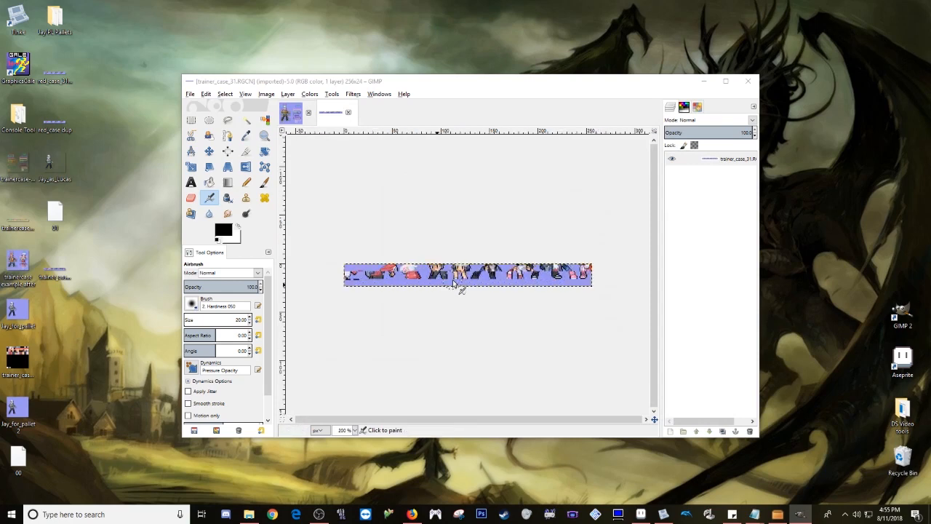
scroll(450, 282, down, 1)
click(20, 225)
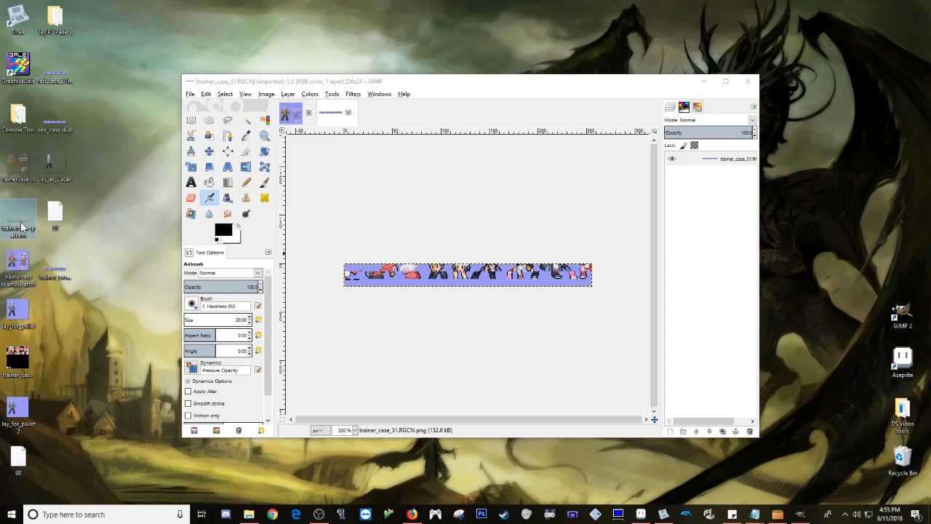
drag(20, 225, 447, 300)
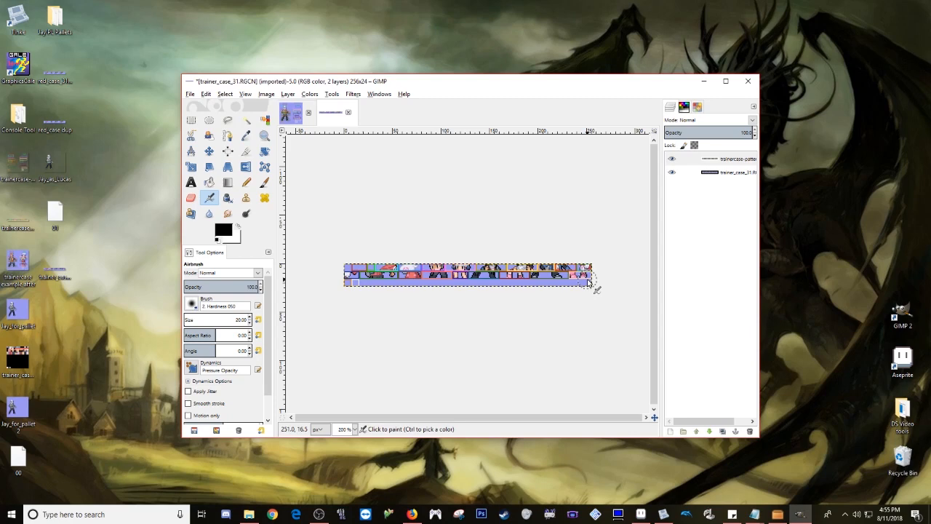
Step: Create a transparent 256 × 24 px layer above the trainercase-pattern layer
click(733, 162)
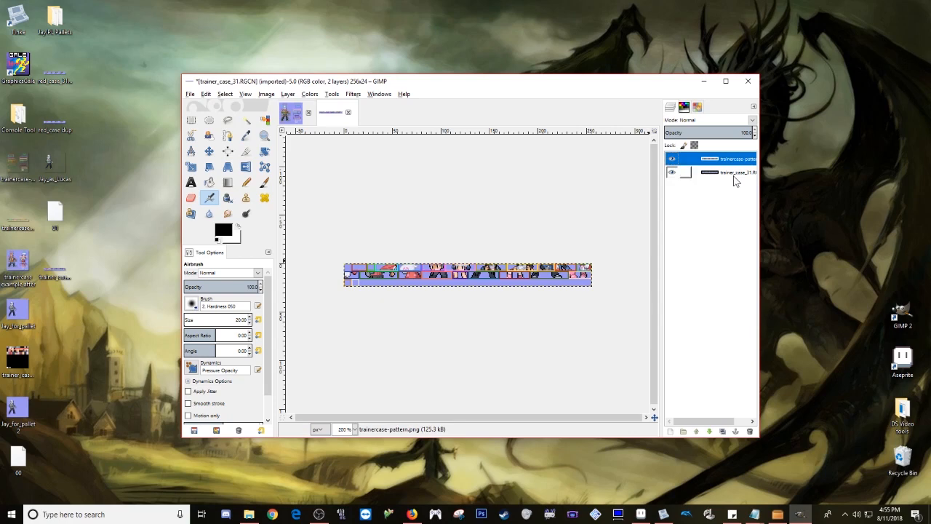
click(739, 174)
click(738, 162)
click(288, 94)
click(299, 106)
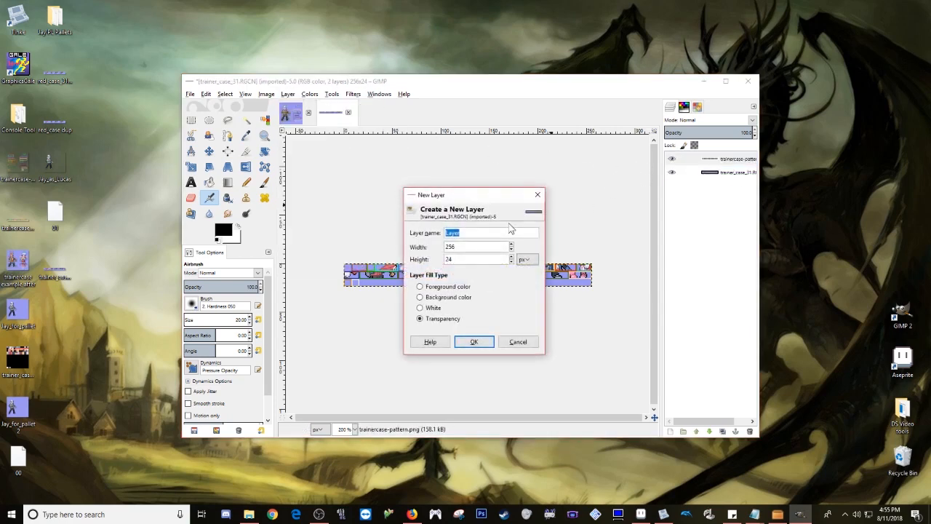
click(473, 342)
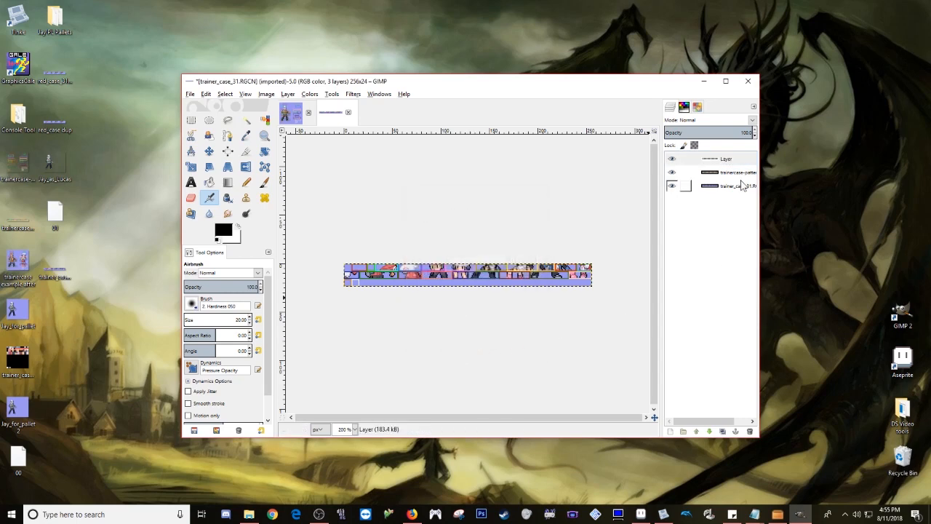
Step: Move the transparent layer below the trainercase-pattern layer, and copy the 24 × 8 px cyan-outlined head block from the Jay_for_pallet.png layer
drag(740, 183, 740, 182)
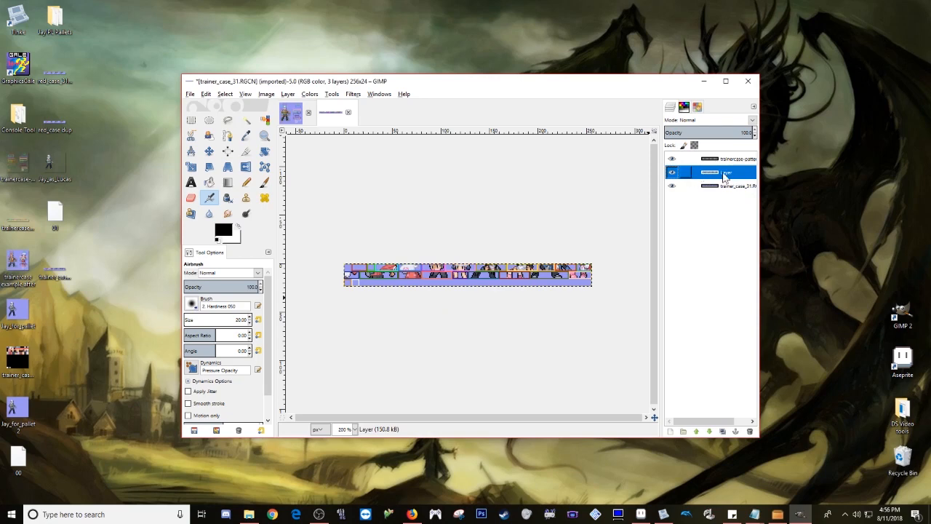
click(291, 114)
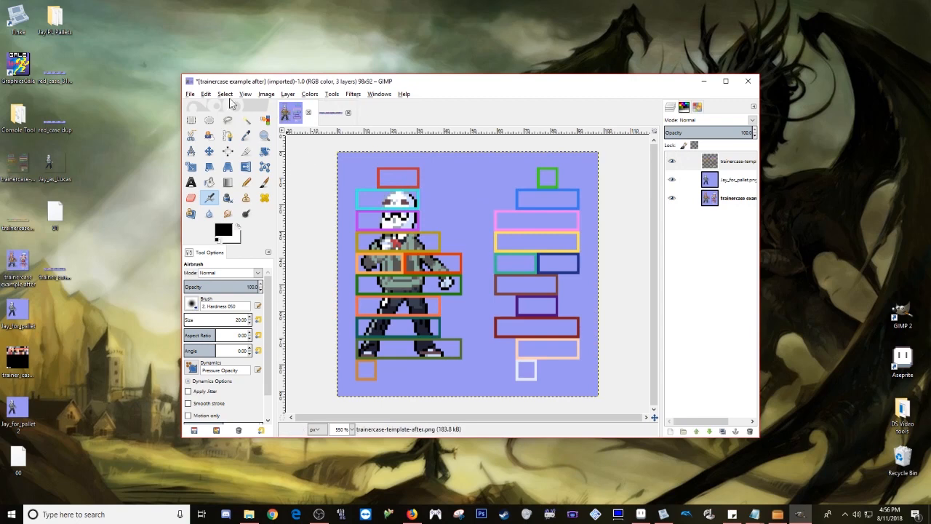
click(191, 121)
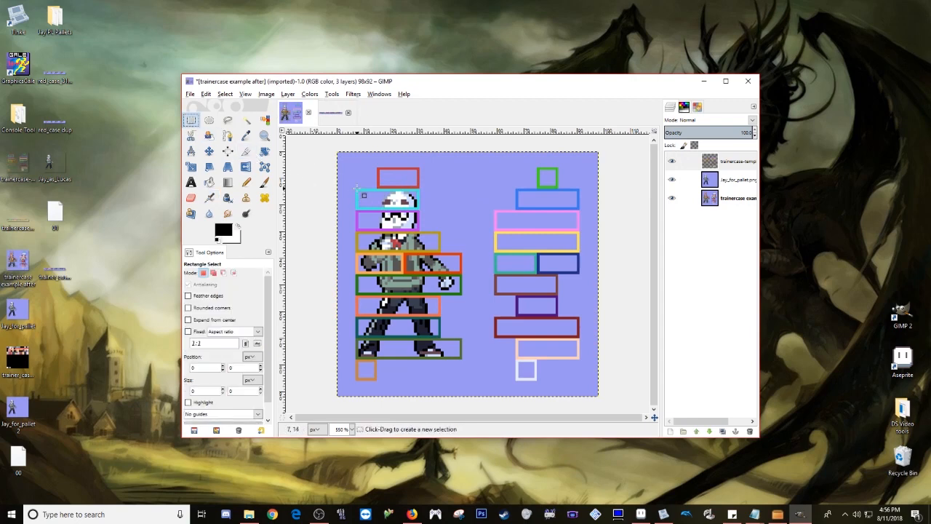
drag(355, 186, 355, 188)
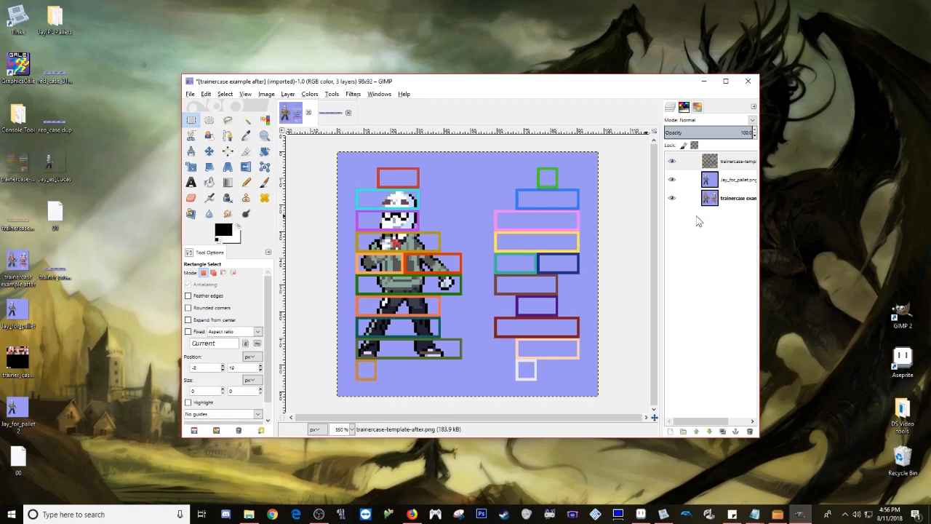
click(725, 182)
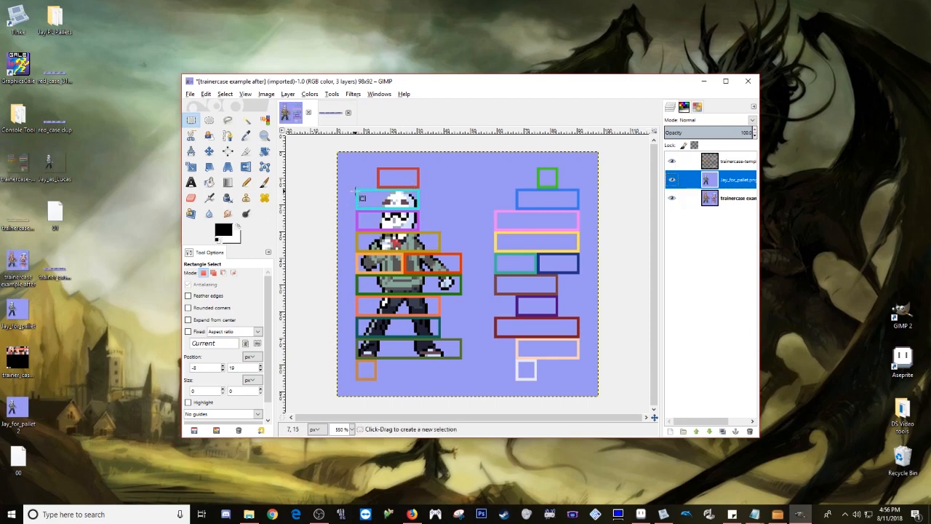
drag(357, 192, 421, 210)
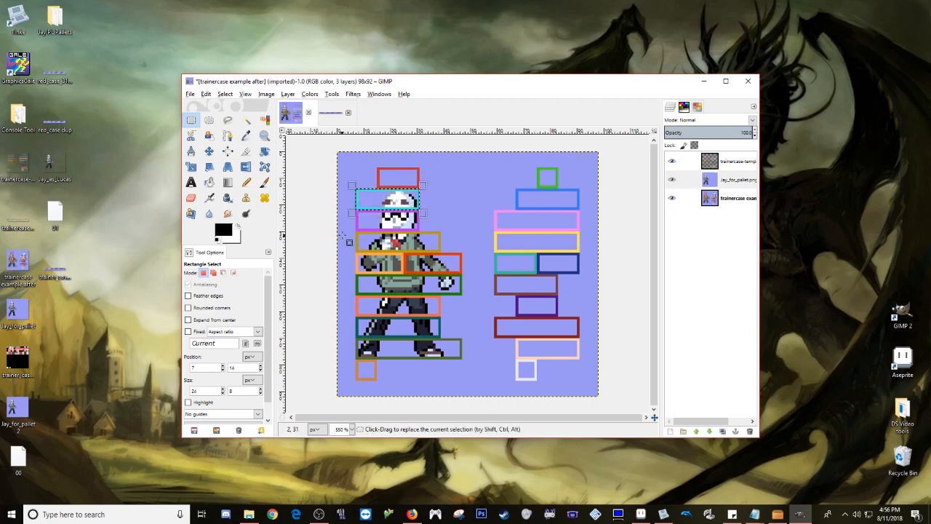
key(ctrl+c)
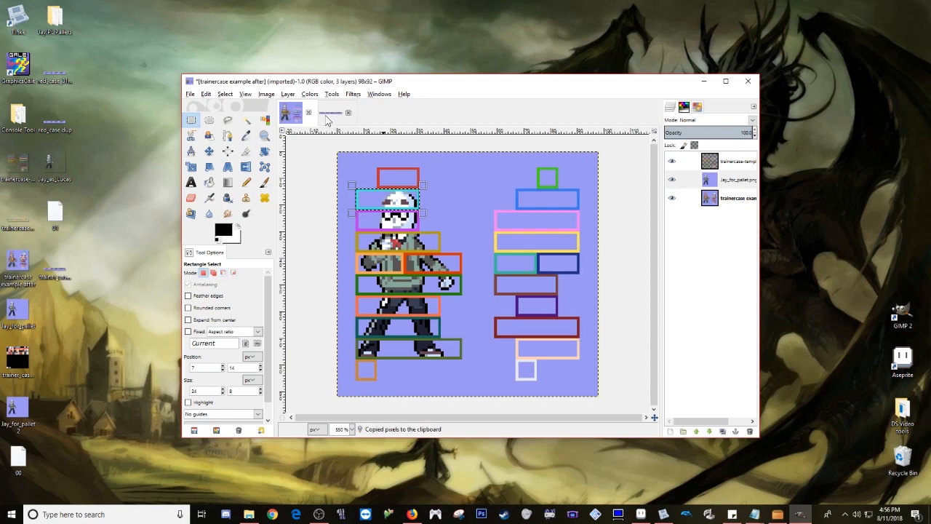
Step: Paste the copied head block into the trainer_case_31 tile strip and move it onto the cyan-outlined slot in the upper row
click(328, 113)
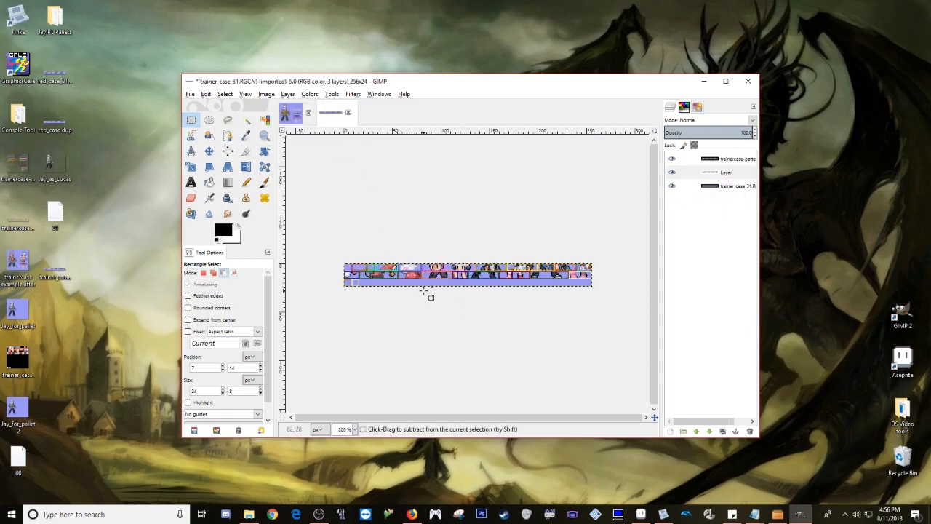
key(ctrl+v)
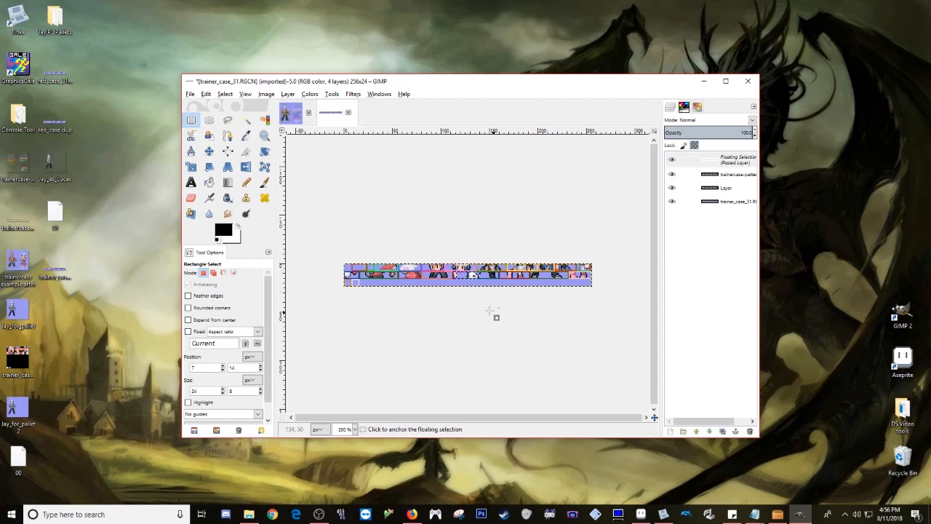
scroll(481, 284, up, 3)
key(Left)
key(Left)
key(Left)
key(Left)
key(Left)
key(Left)
key(Left)
key(Left)
key(Left)
key(Left)
key(Left)
key(Left)
key(Left)
key(Left)
key(Left)
key(Left)
key(Left)
key(Left)
key(Left)
key(Left)
key(Left)
key(Left)
key(Left)
key(Left)
key(Left)
key(Left)
key(Left)
key(Left)
key(Left)
key(Left)
key(Left)
key(Left)
key(Left)
key(Left)
key(Left)
key(Left)
key(Left)
key(Left)
key(Left)
key(Left)
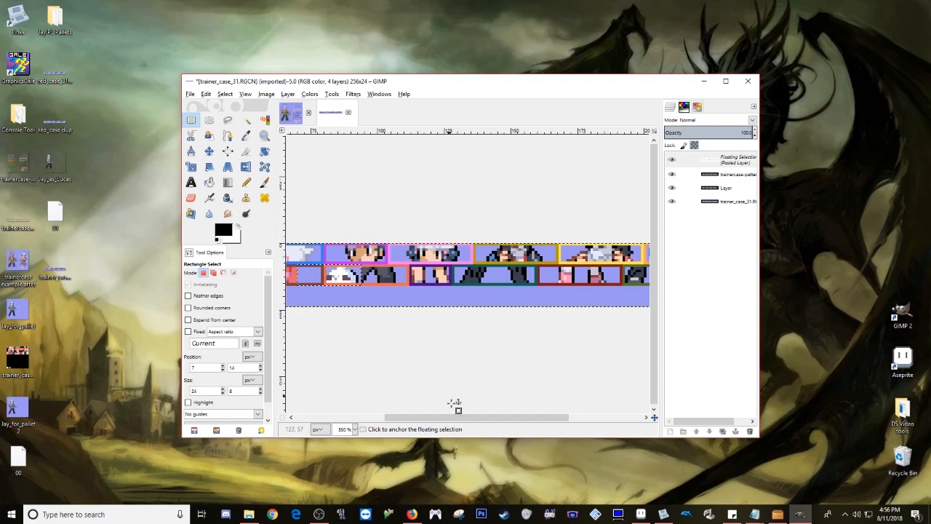
drag(455, 417, 393, 420)
key(Left)
key(Left)
key(Left)
key(Left)
key(Left)
key(Left)
key(Left)
key(Left)
key(Left)
key(Left)
key(Left)
key(Left)
key(Left)
key(Left)
key(Left)
key(Left)
key(Left)
key(Left)
key(Left)
key(Left)
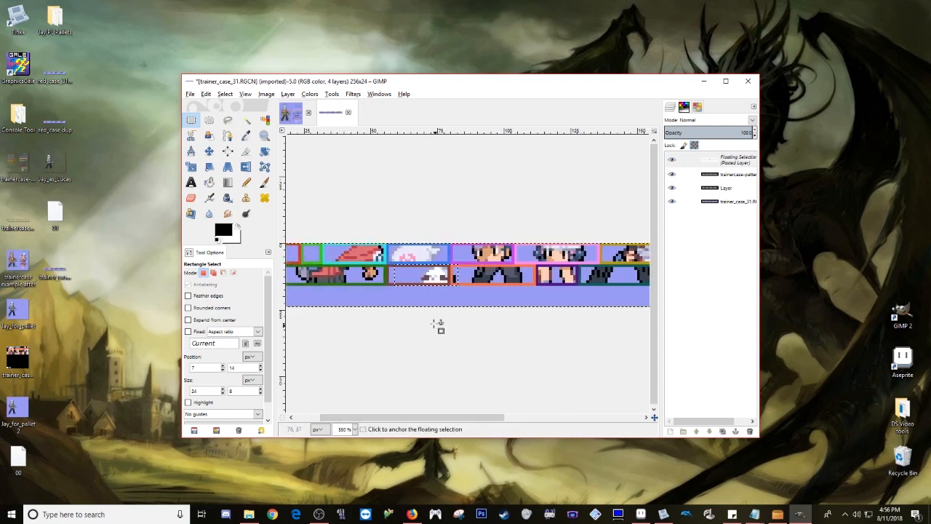
key(Left)
key(Left)
key(Up)
key(Up)
key(Up)
key(Up)
key(Up)
key(Up)
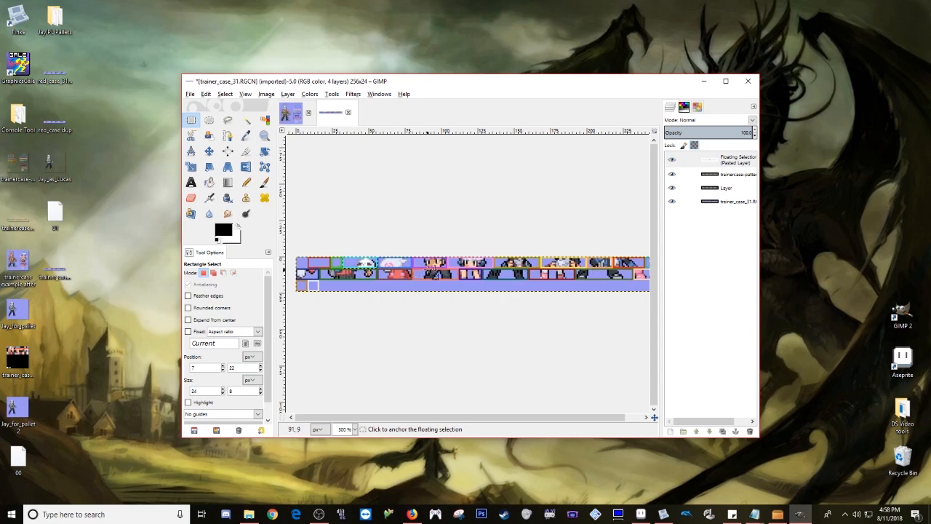
Step: In the sprite image, replace the Jay_for_pallet.png layer with Jay_for_pallet 2.png from the desktop, placed directly below the template layer
click(291, 113)
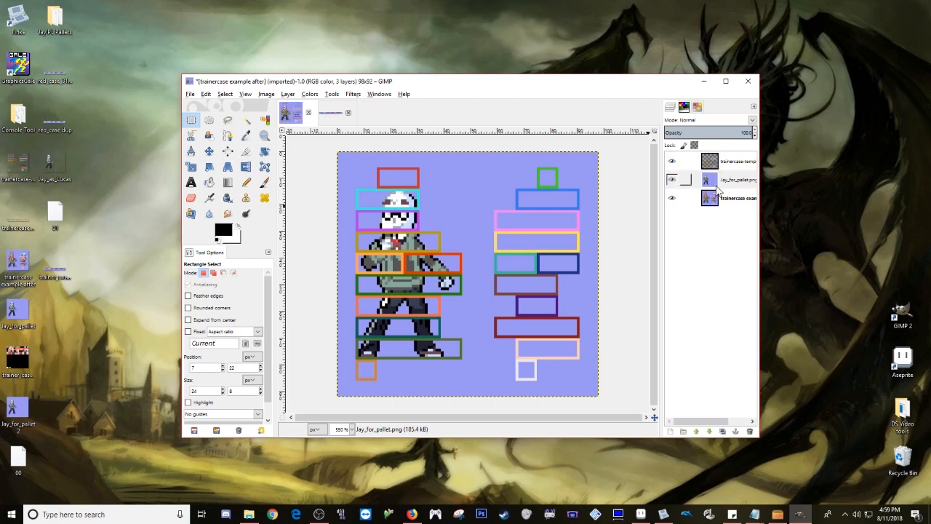
right_click(739, 182)
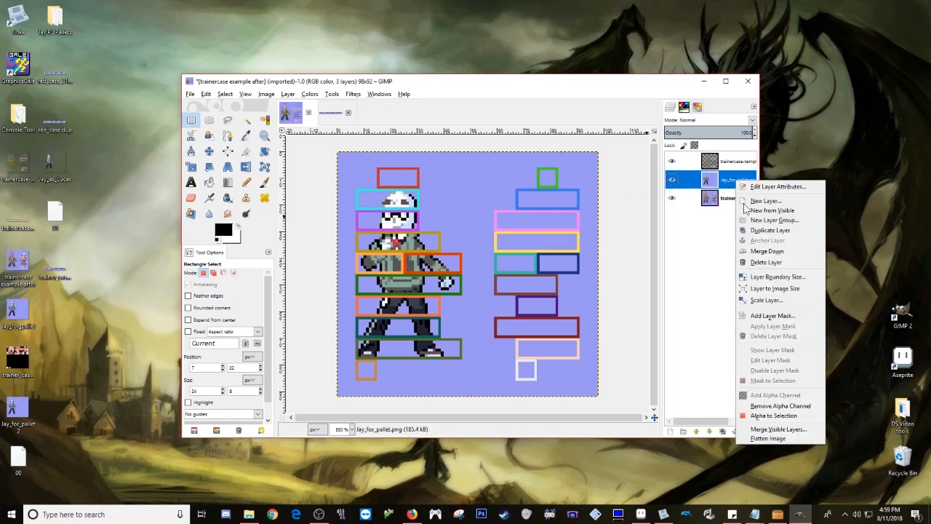
click(771, 265)
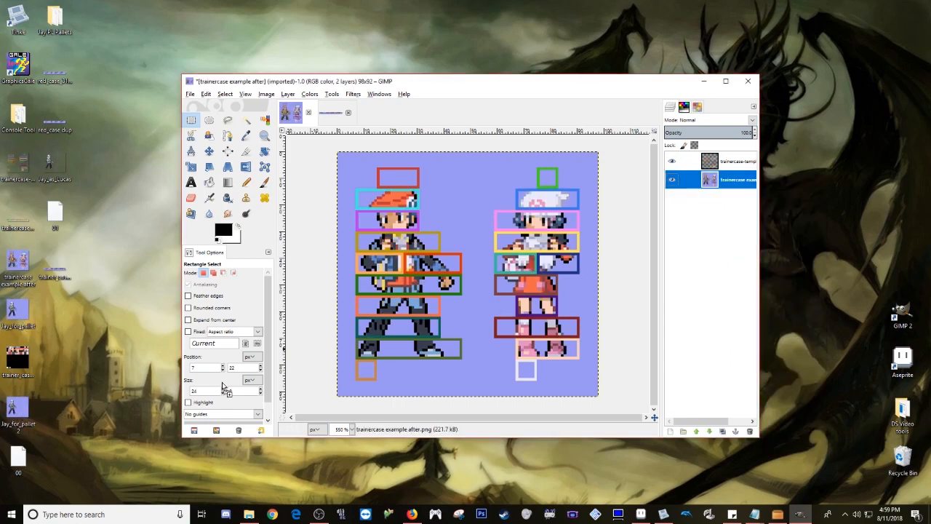
drag(684, 261, 692, 243)
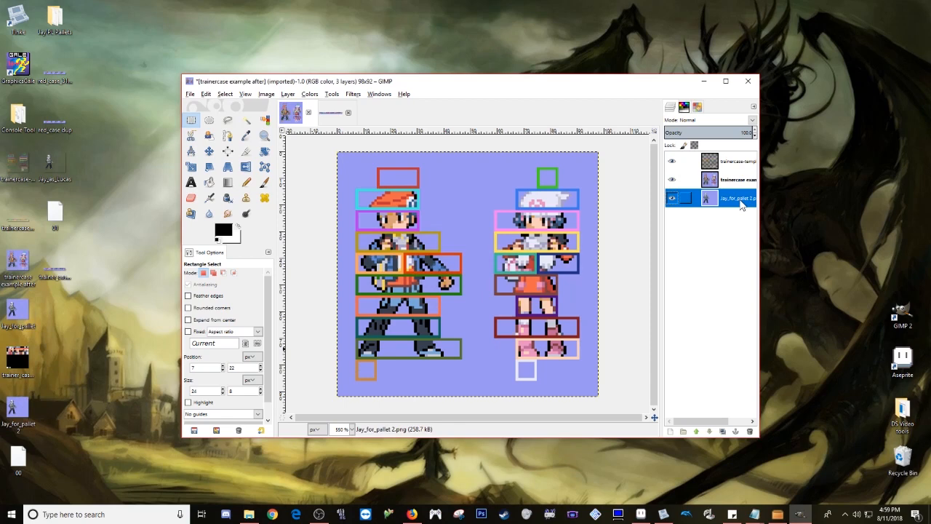
drag(743, 206, 741, 177)
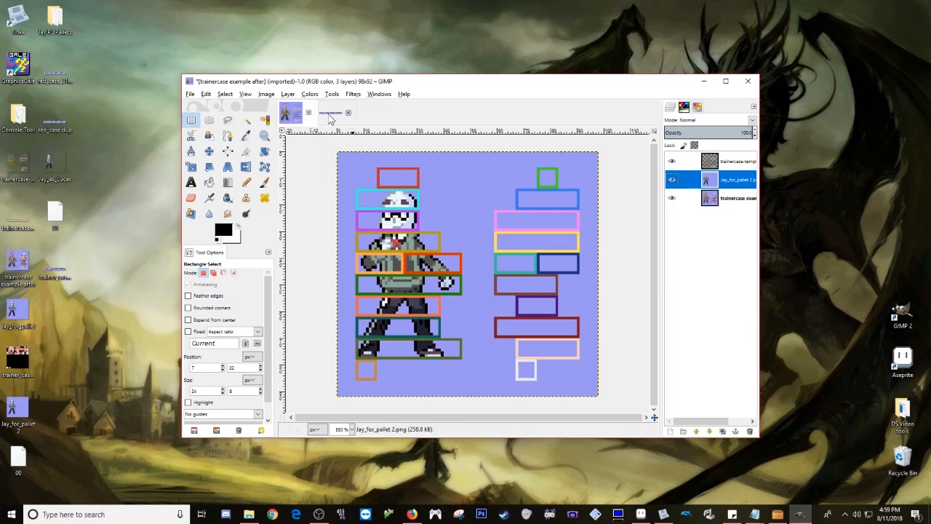
Step: Anchor the floating pasted block in the tile strip and return to the sprite image
click(341, 115)
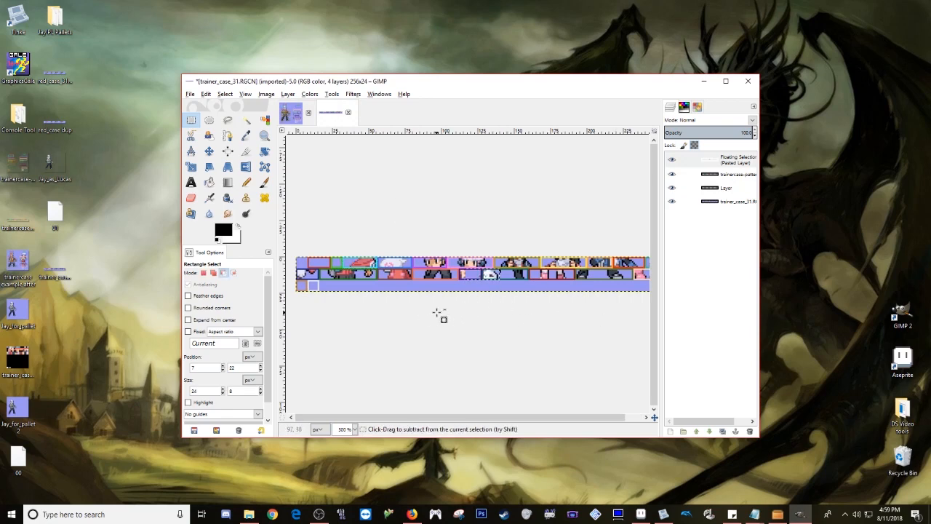
click(440, 314)
click(285, 115)
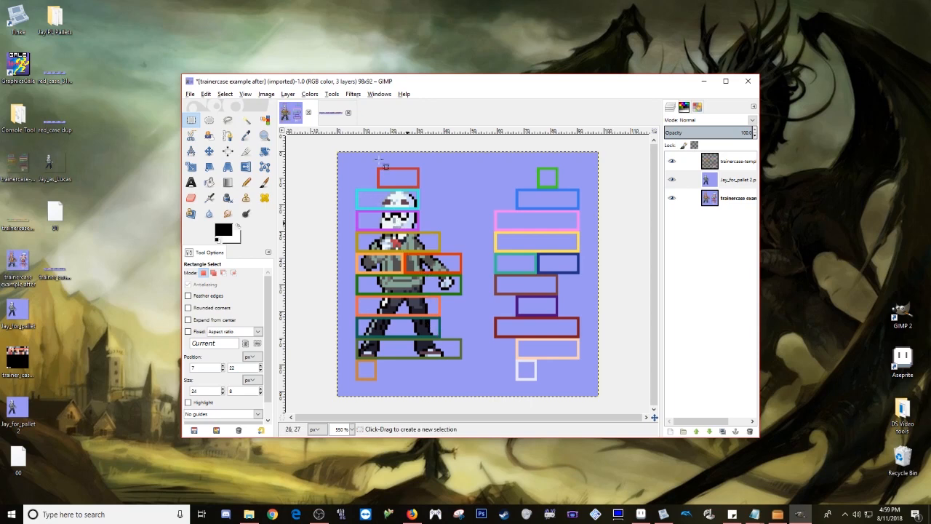
Step: Select the layer holding the pasted blocks in the tile strip and hide the trainercase-pattern layer
click(334, 115)
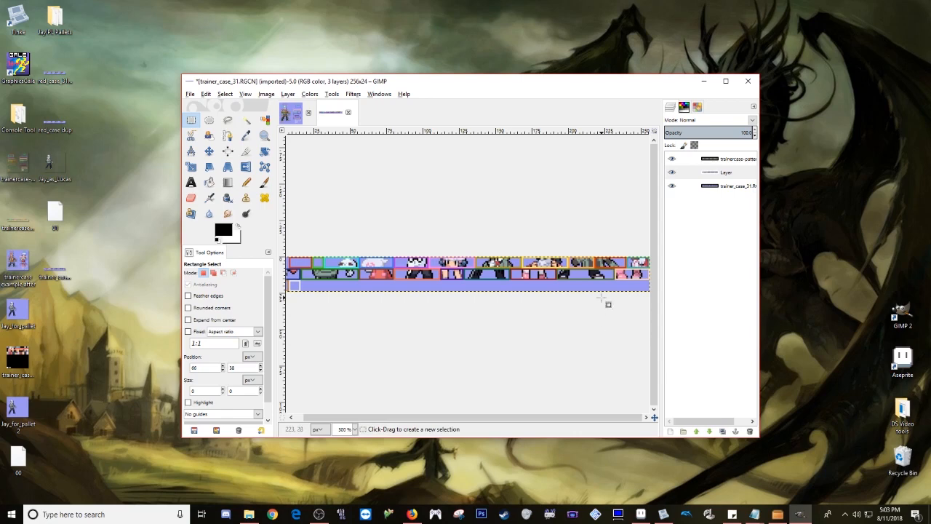
click(721, 172)
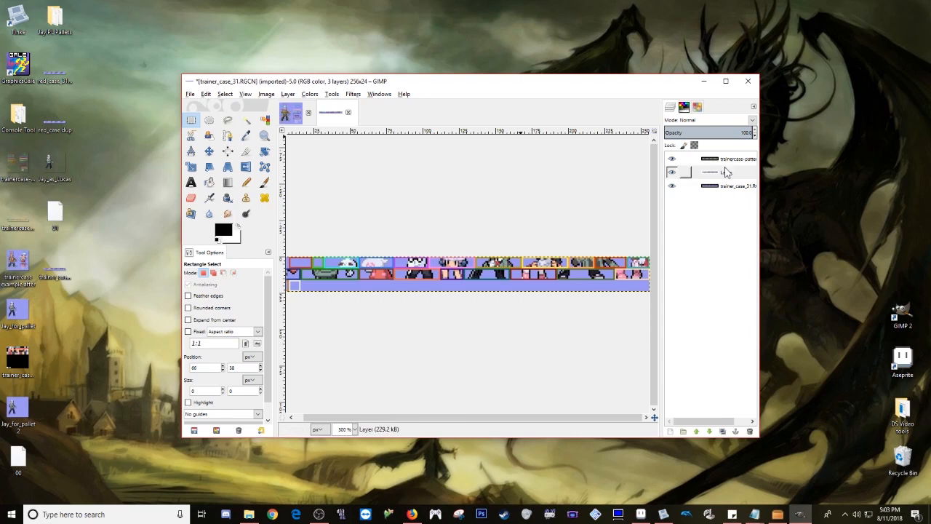
click(672, 159)
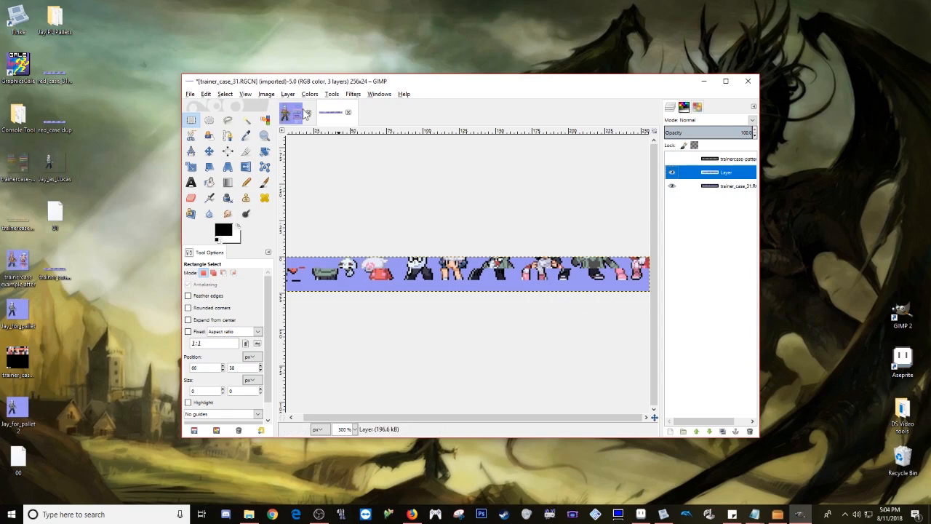
click(190, 94)
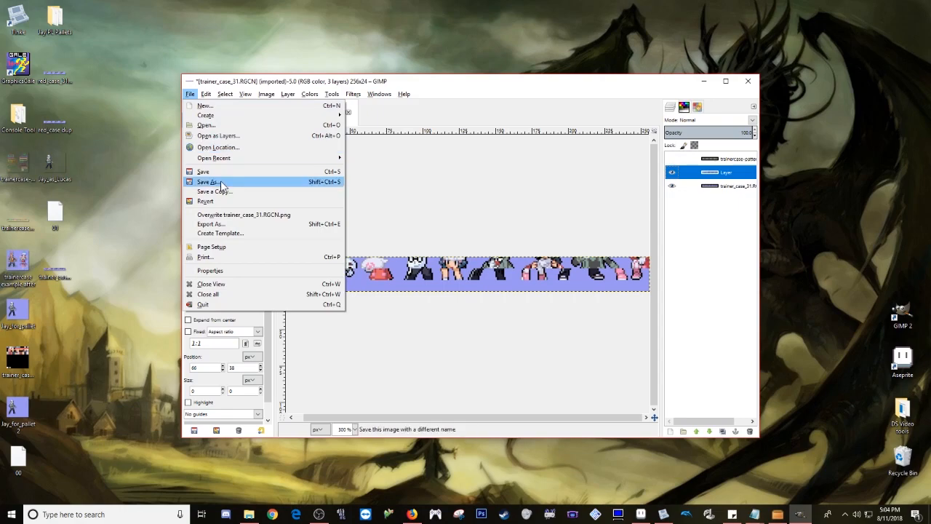
click(220, 182)
drag(202, 35, 409, 149)
click(234, 249)
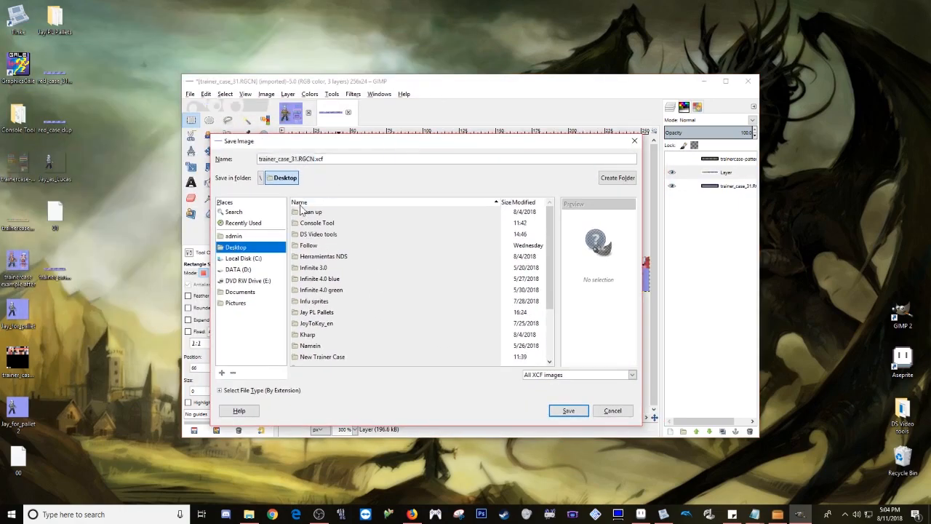
click(312, 159)
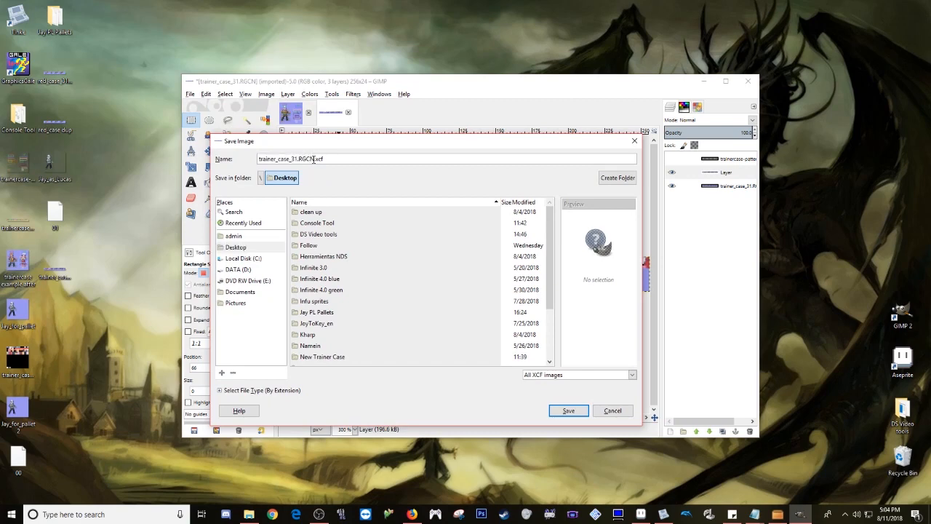
drag(254, 168, 258, 160)
text(Jay Split)
click(613, 411)
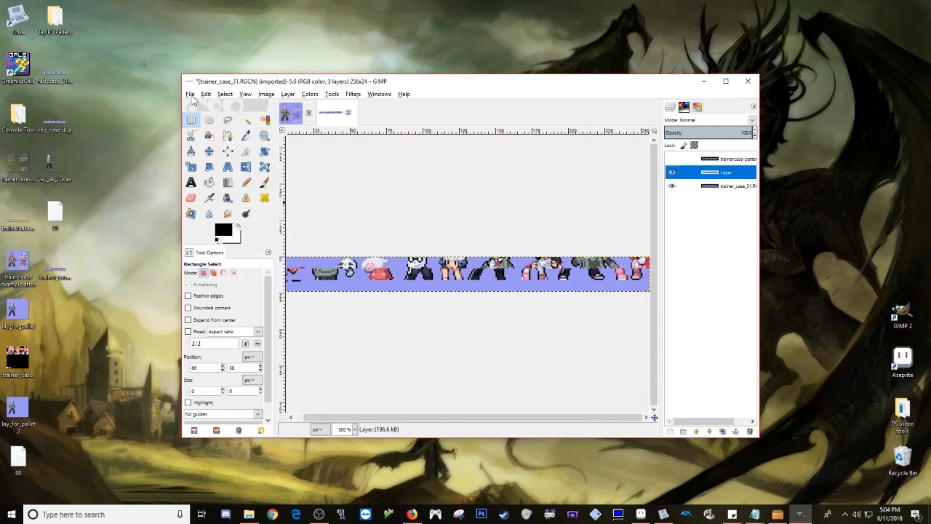
Step: Export the tile strip to the desktop as Jay Split.png with the default PNG options, and select the exported file there
click(190, 94)
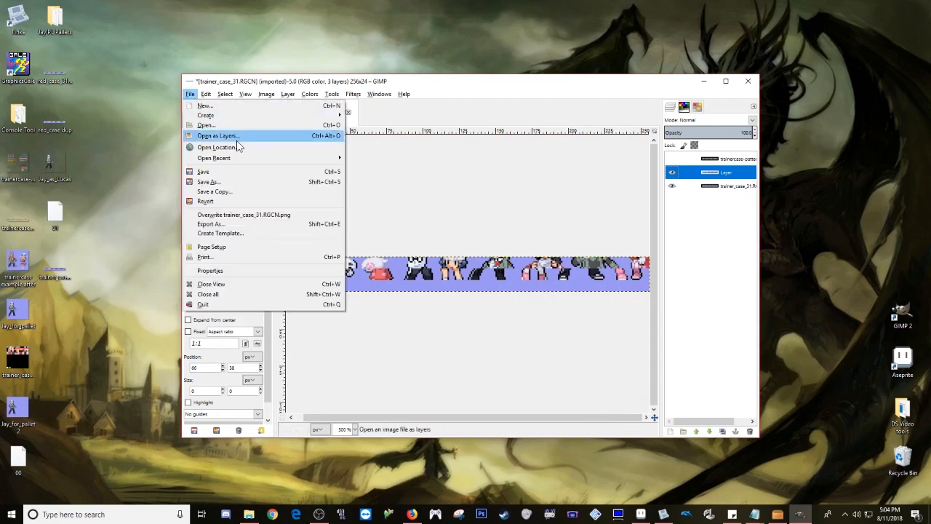
click(230, 224)
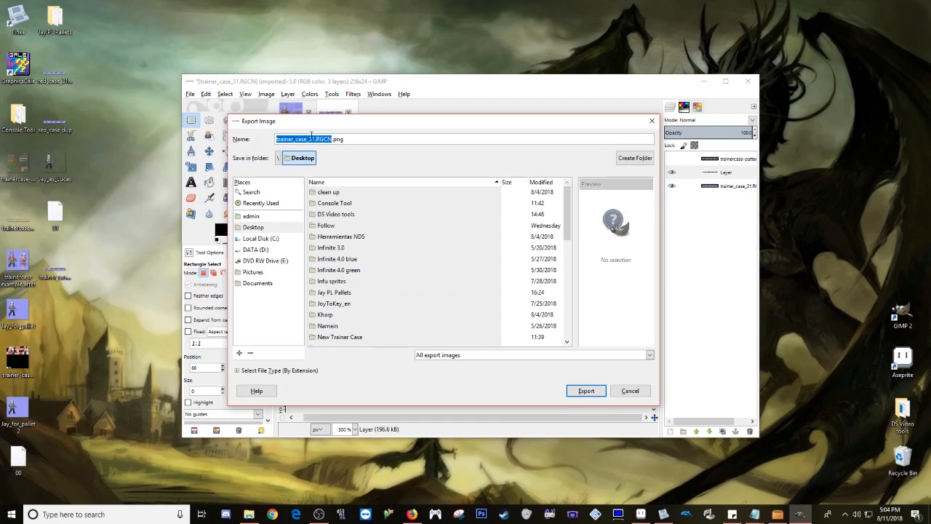
text(Jay Split)
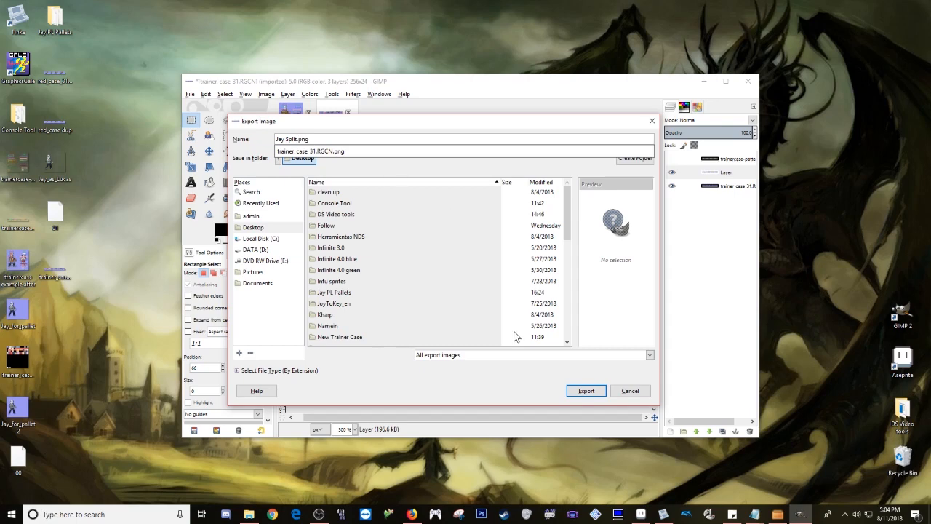
click(262, 230)
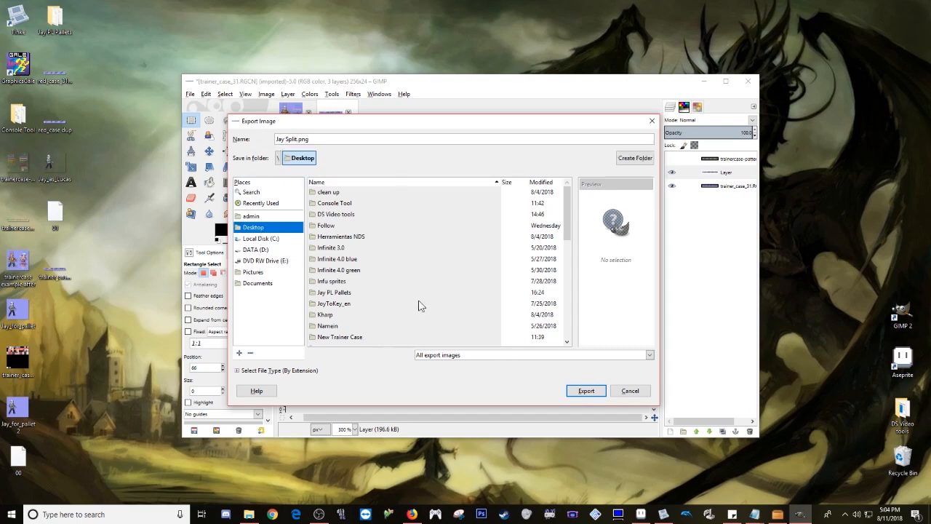
click(576, 393)
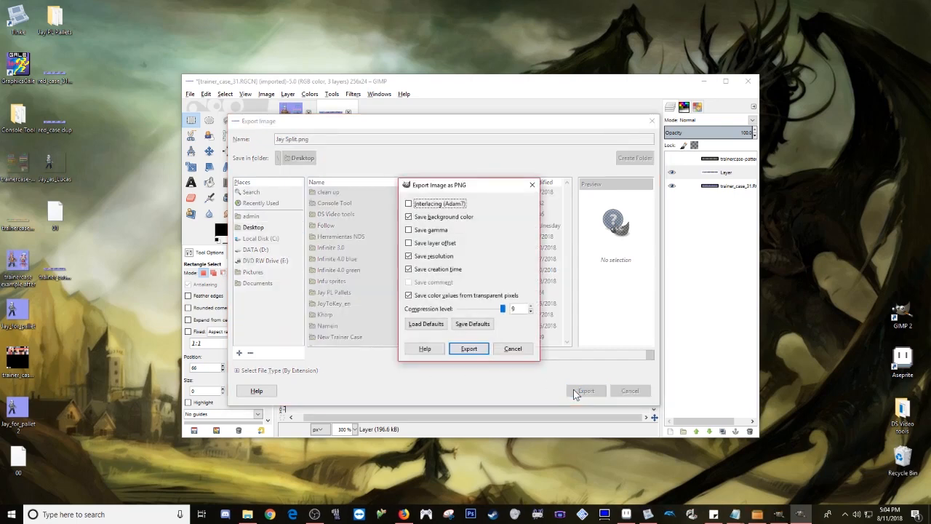
click(469, 348)
click(57, 315)
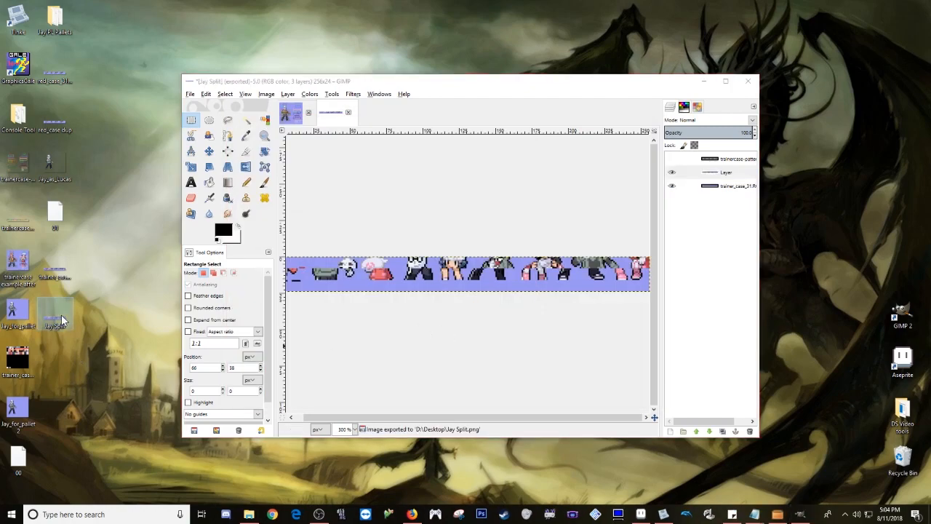
Step: Switch to Tinke and move up the file list to the trainer_case RLCN palette files
click(704, 80)
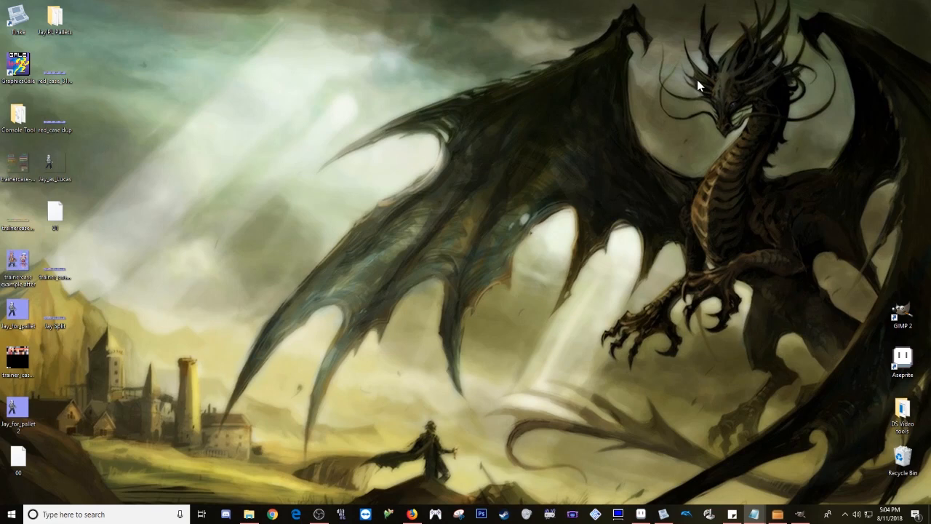
click(663, 514)
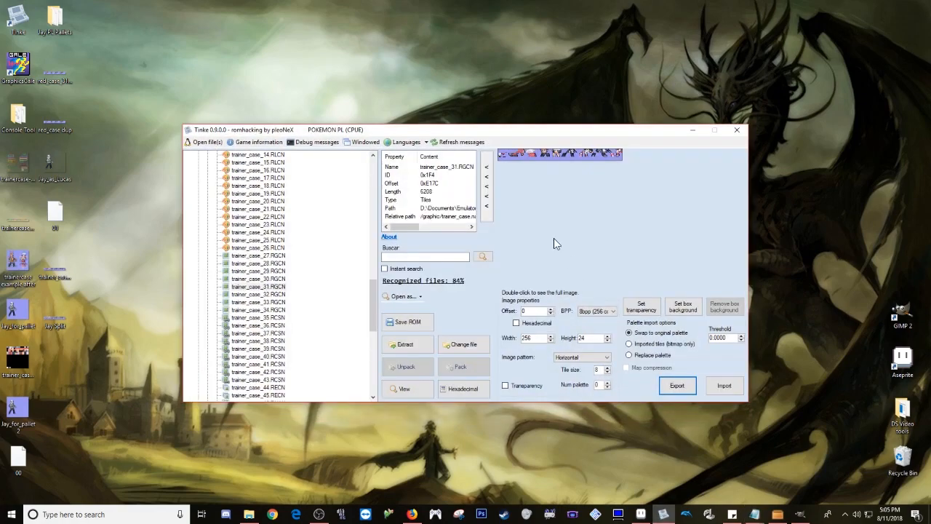
drag(502, 130, 537, 139)
scroll(322, 308, up, 5)
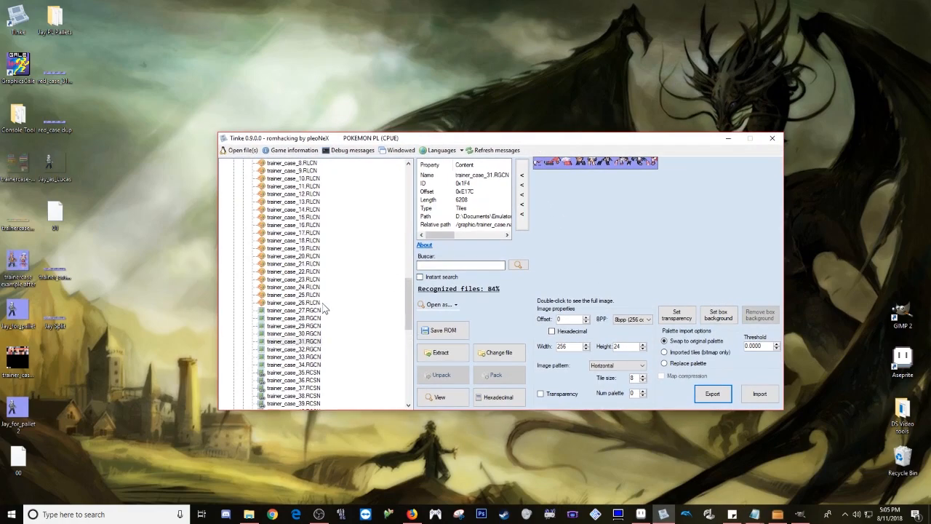
Step: Replace the trainer_case_0.RLCN palette with file 00 from the Jay PL Pallets folder on the desktop, and view the new palette
click(304, 171)
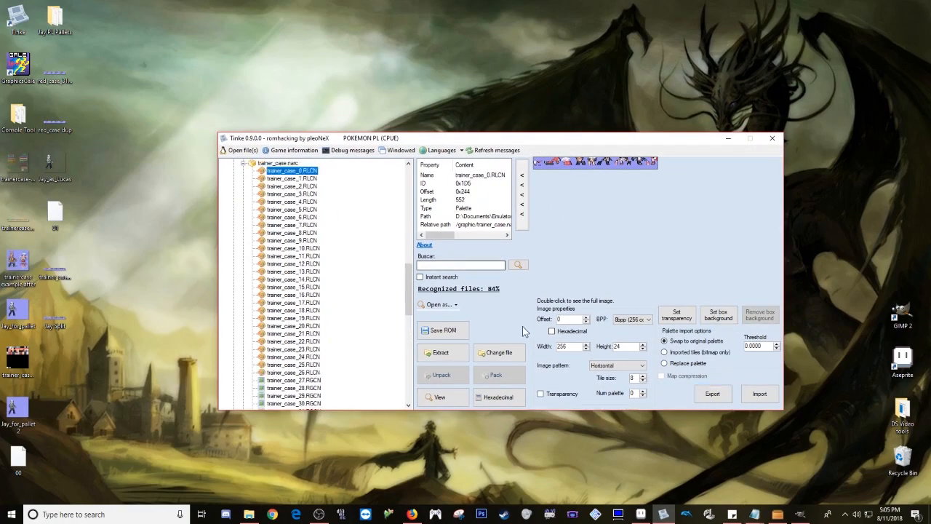
click(486, 354)
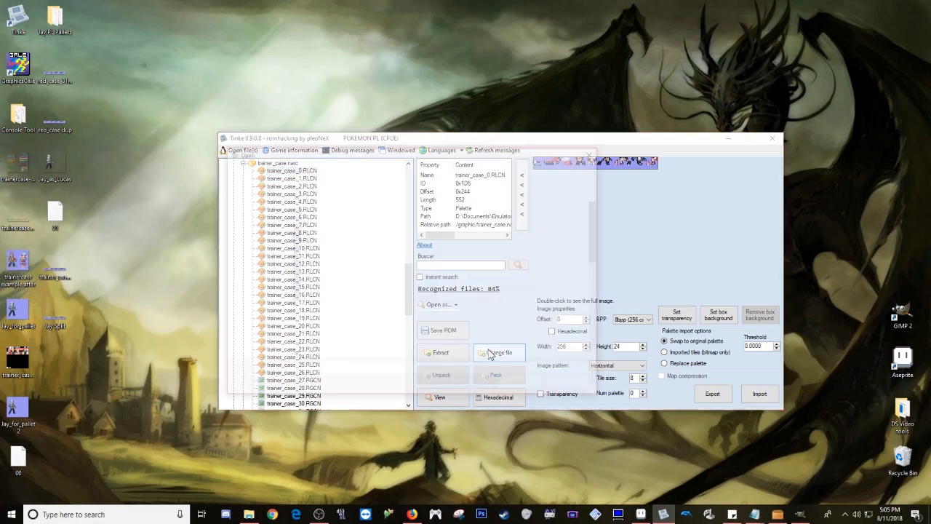
drag(437, 158, 540, 226)
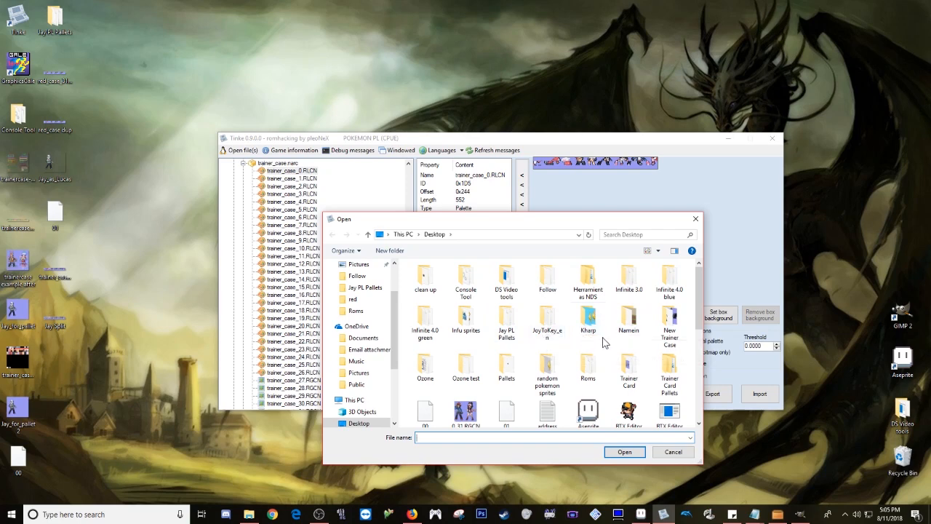
double_click(507, 324)
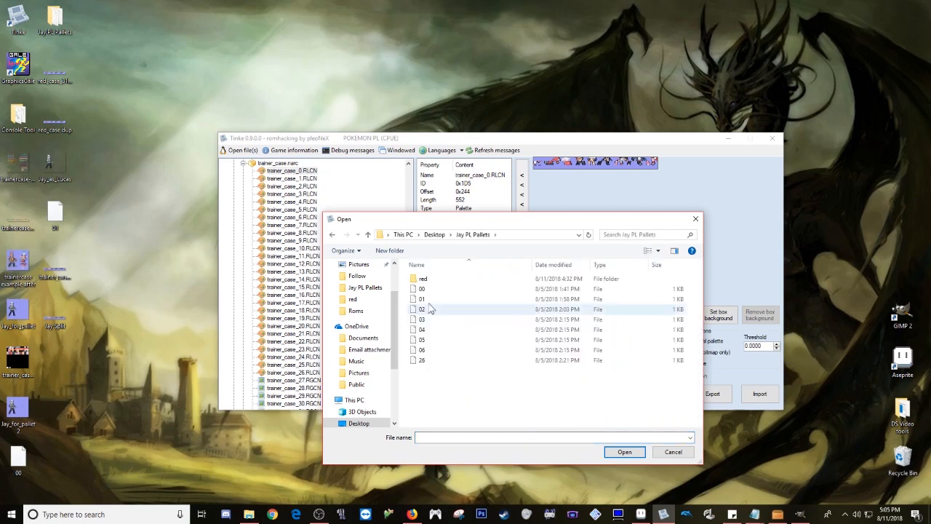
click(422, 289)
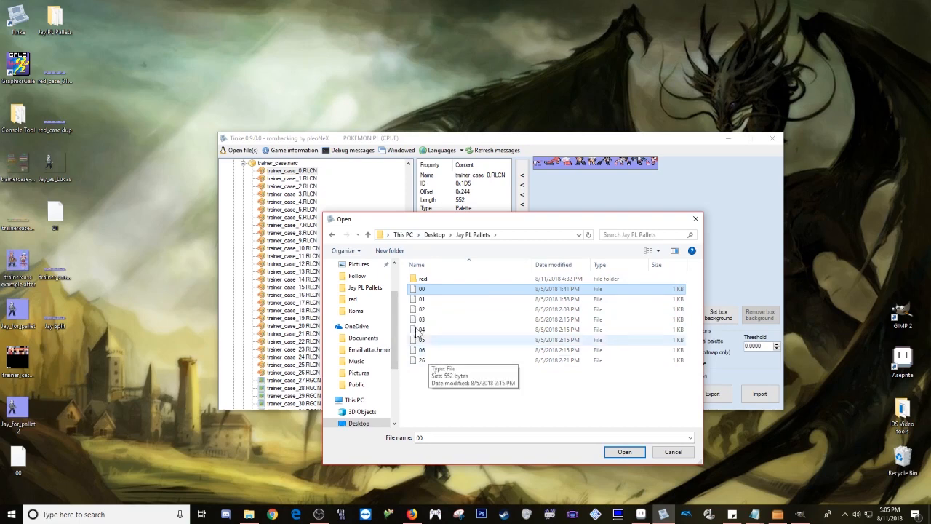
click(625, 453)
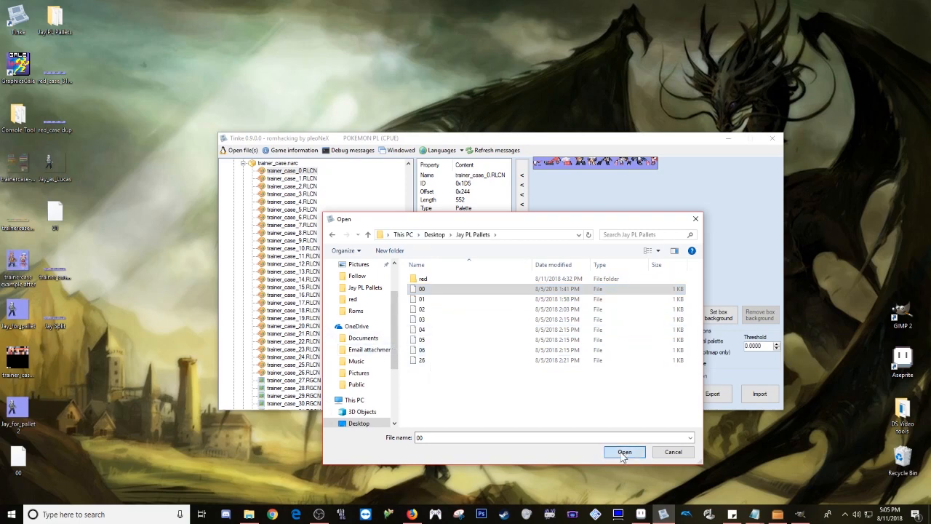
click(304, 172)
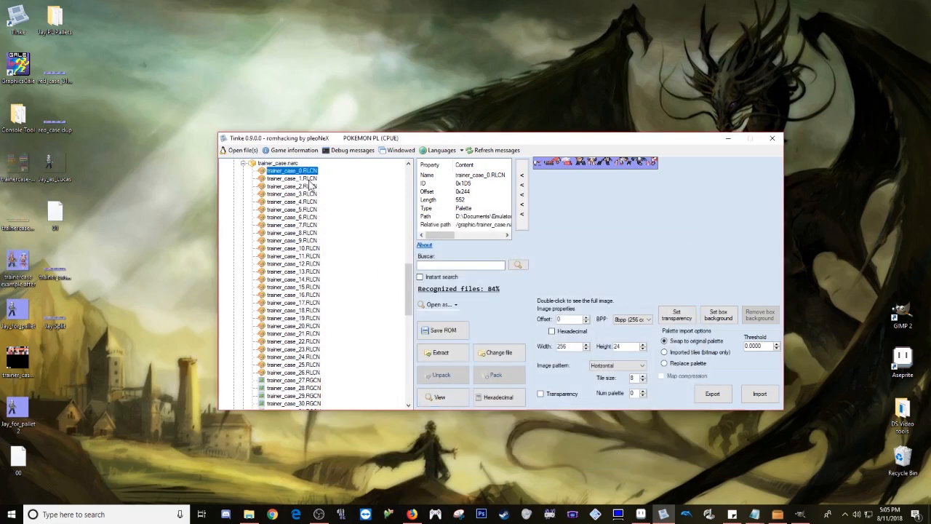
click(440, 396)
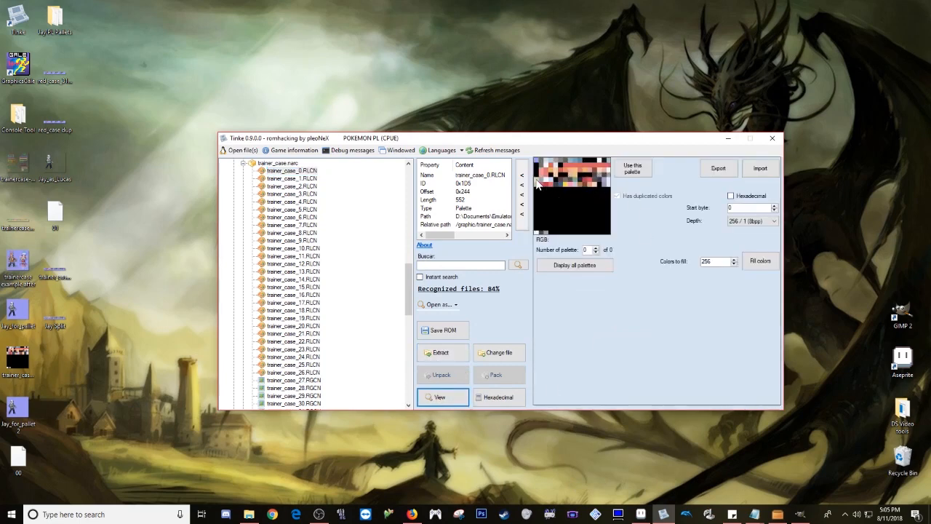
Step: Replace trainer_case_1.RLCN with palette file 01 and trainer_case_2.RLCN with palette file 02 from Jay PL Pallets
click(295, 179)
click(500, 353)
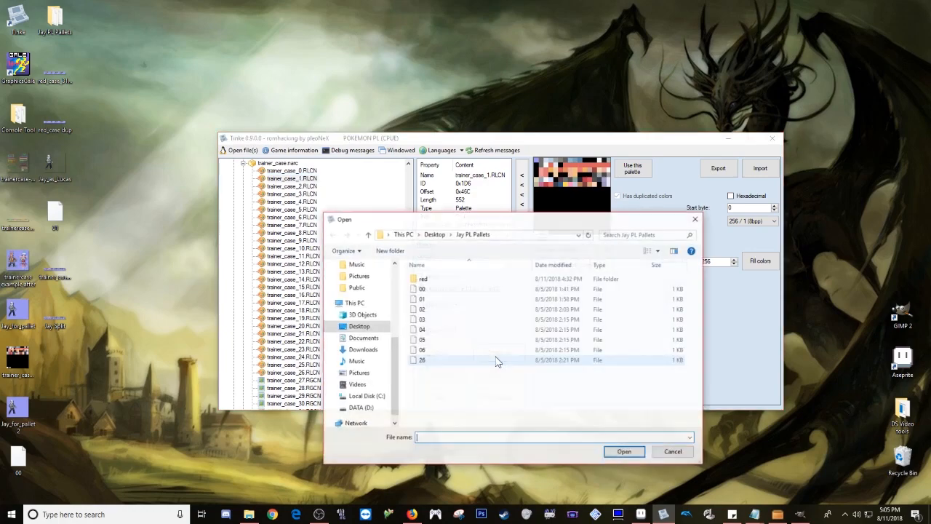
click(428, 302)
double_click(426, 302)
click(306, 186)
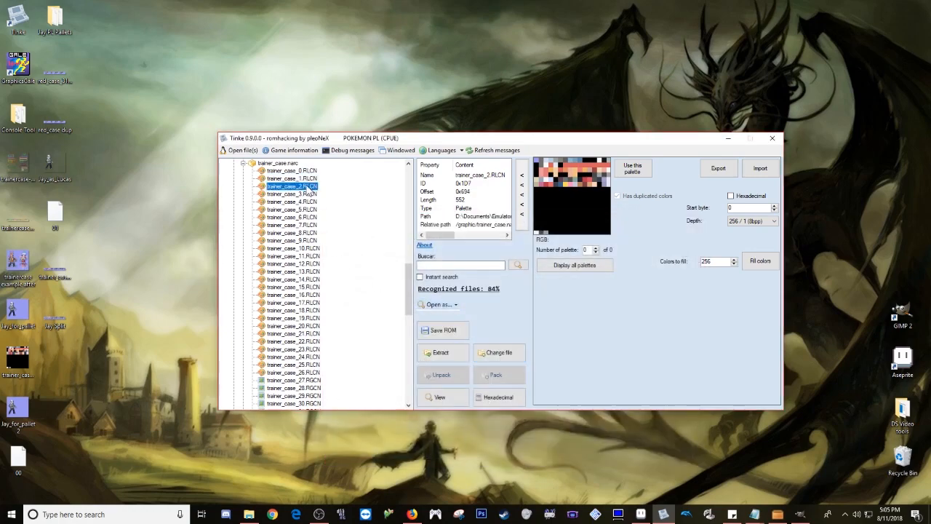
click(503, 347)
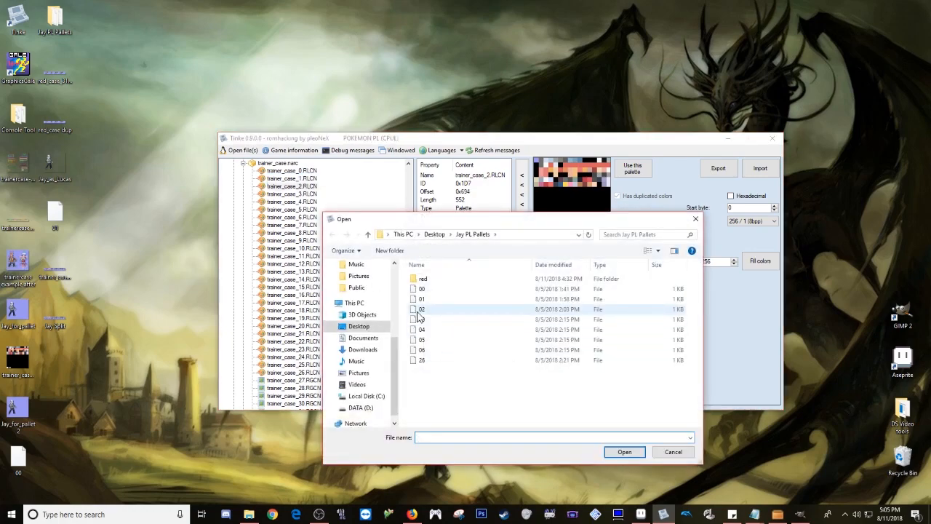
double_click(415, 307)
Step: Replace trainer_case_3.RLCN with palette file 03 and trainer_case_4.RLCN with palette file 04 from Jay PL Pallets
click(311, 195)
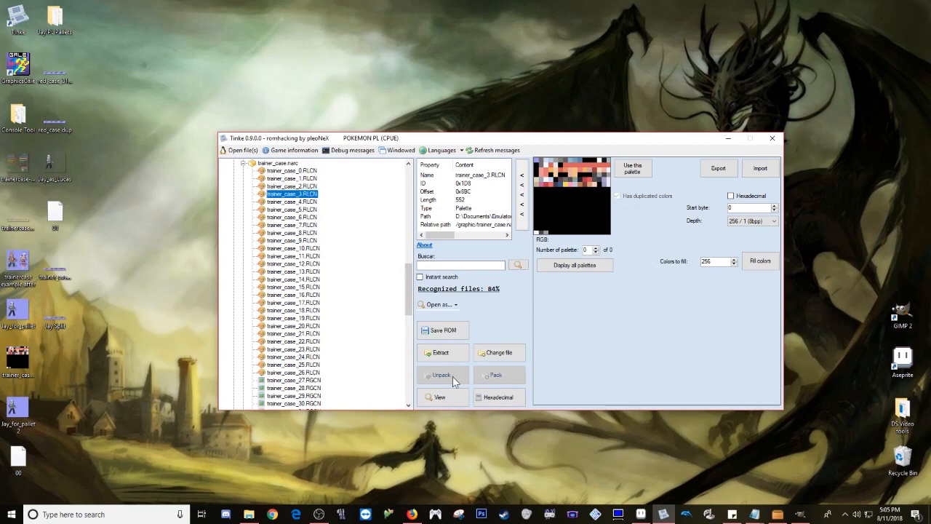
click(498, 353)
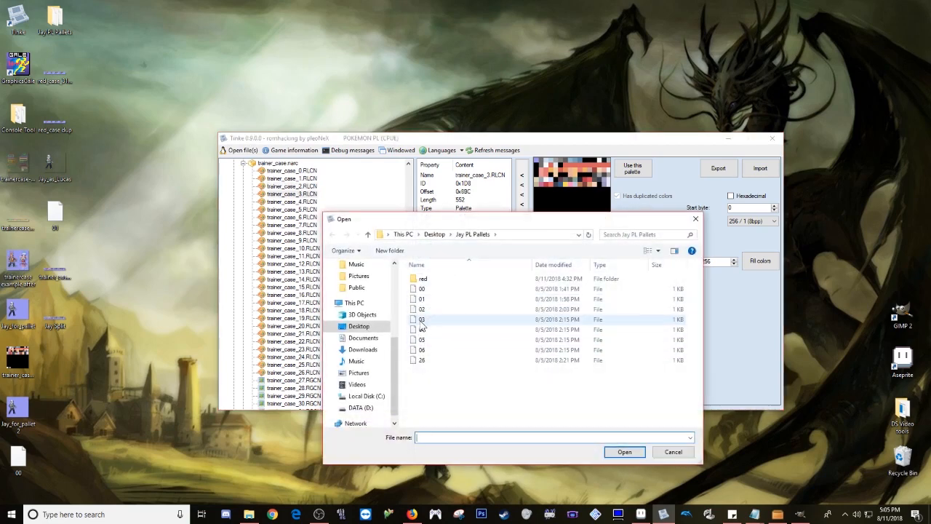
double_click(420, 324)
click(303, 201)
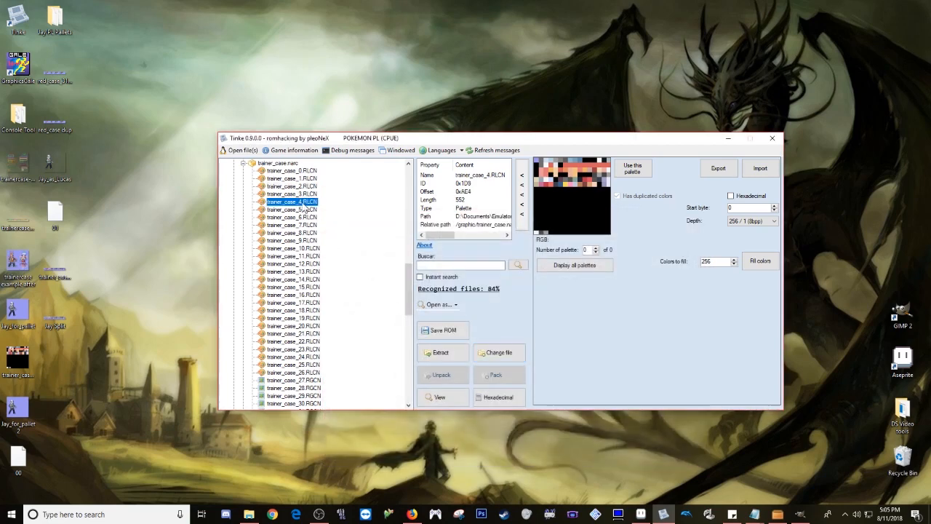
click(498, 353)
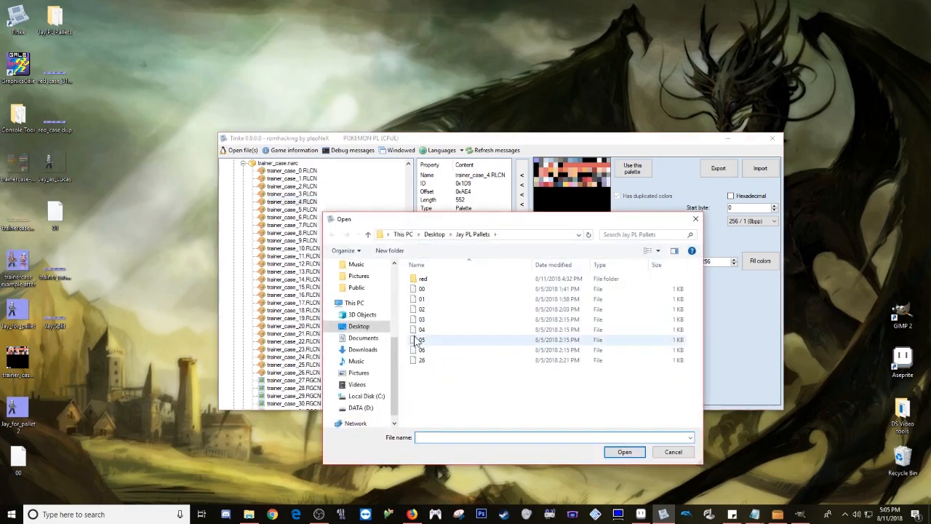
click(423, 330)
double_click(422, 330)
Step: Replace trainer_case_5.RLCN with palette file 05 and trainer_case_6.RLCN with palette file 06 from Jay PL Pallets
click(302, 210)
click(498, 353)
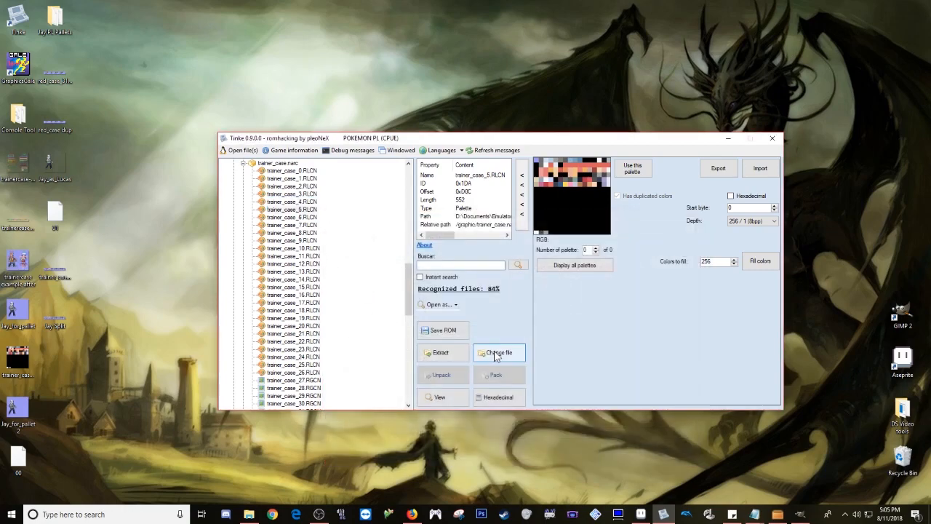
double_click(425, 343)
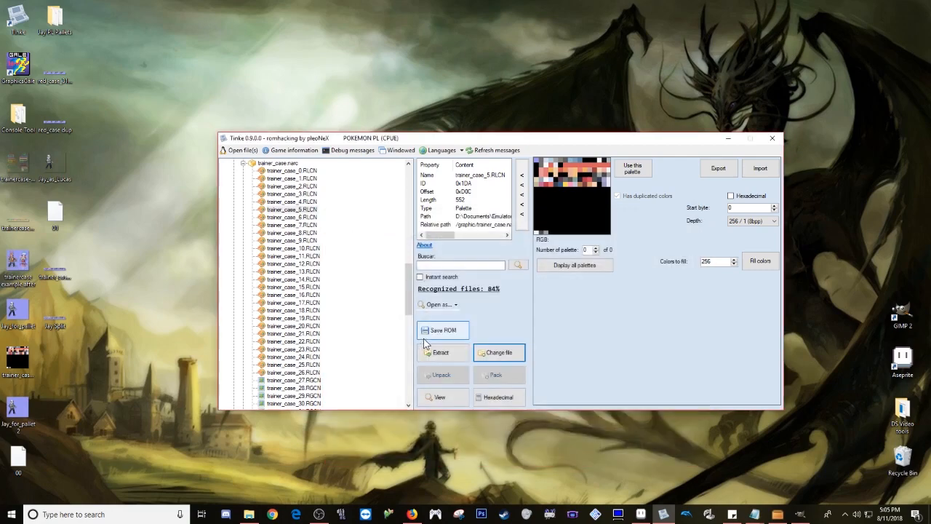
click(300, 217)
click(495, 354)
click(422, 350)
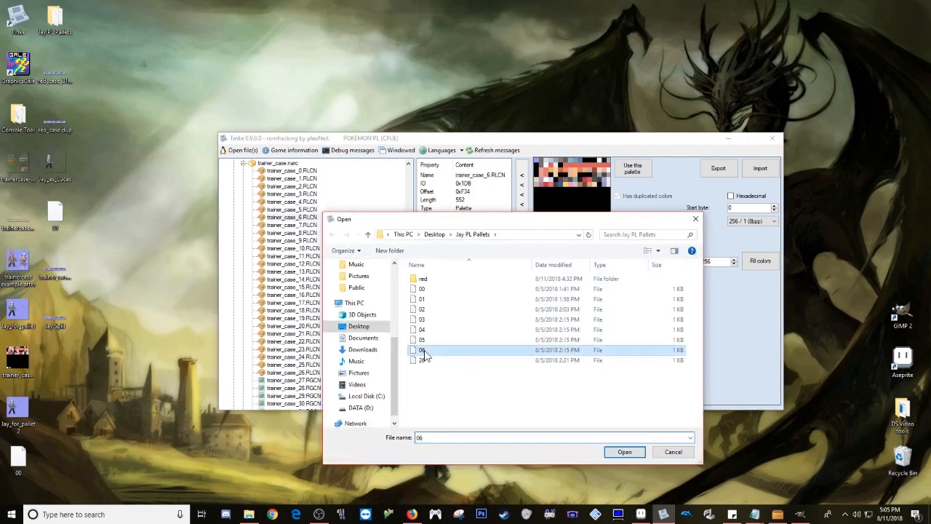
double_click(425, 351)
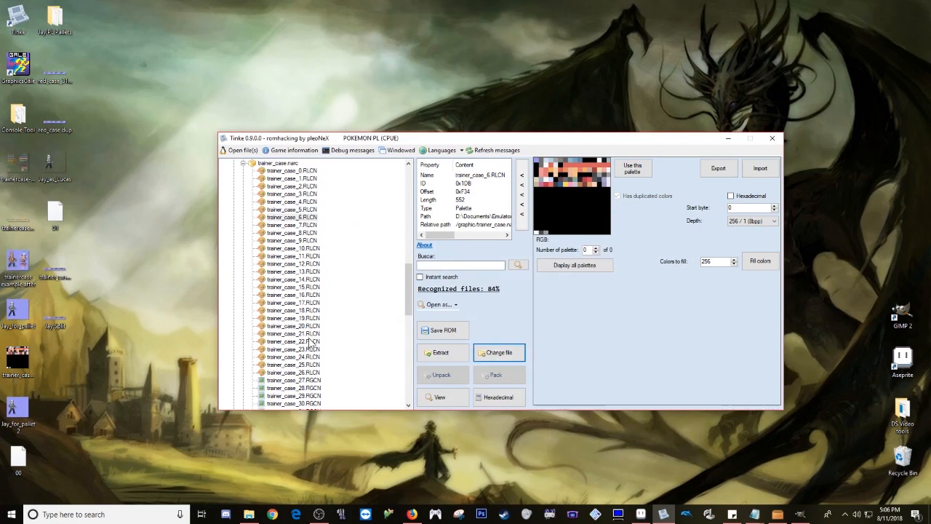
Step: Replace the trainer_case_26.RLCN palette with file 26 from the Jay PL Pallets folder
click(298, 373)
click(499, 353)
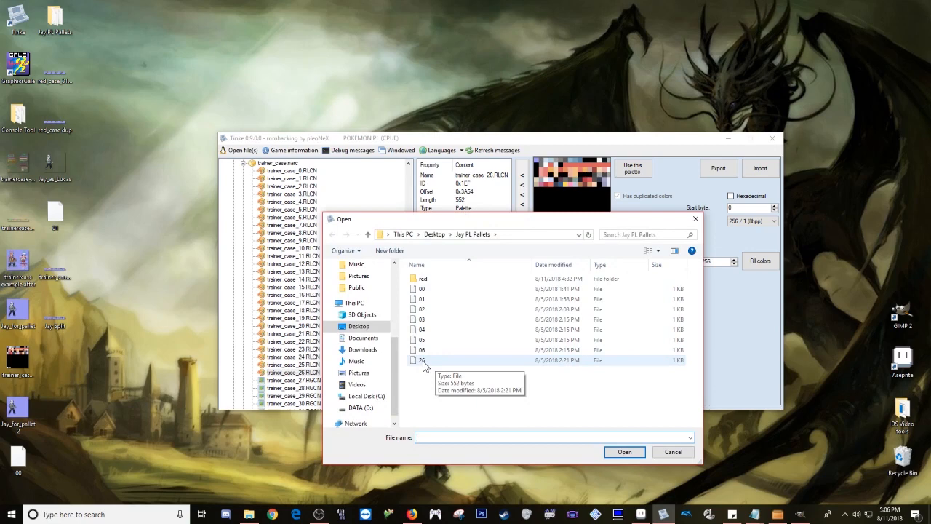
double_click(422, 361)
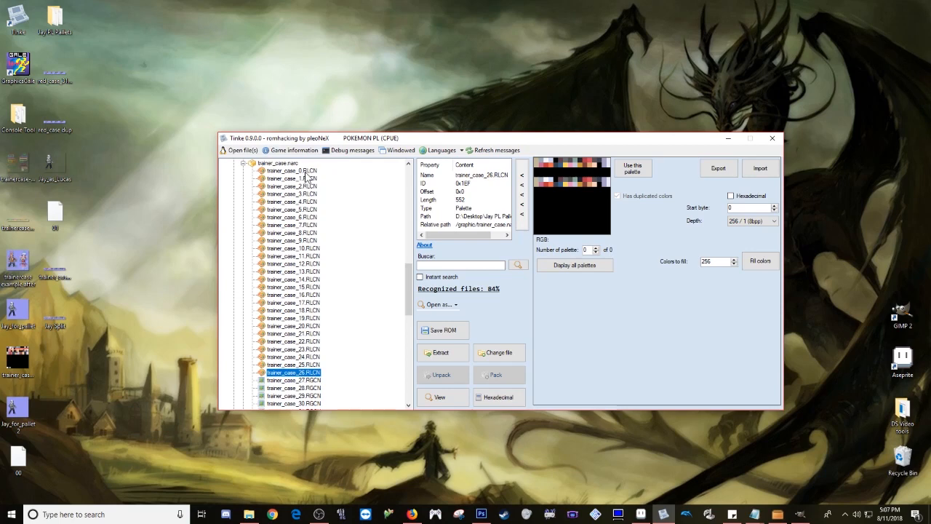
Step: Select the trainer_case_0.RLCN palette, then import Jay Split from the desktop into the trainer_case_31.RGCN tiles, swapping to the original palette
click(307, 172)
scroll(331, 277, down, 4)
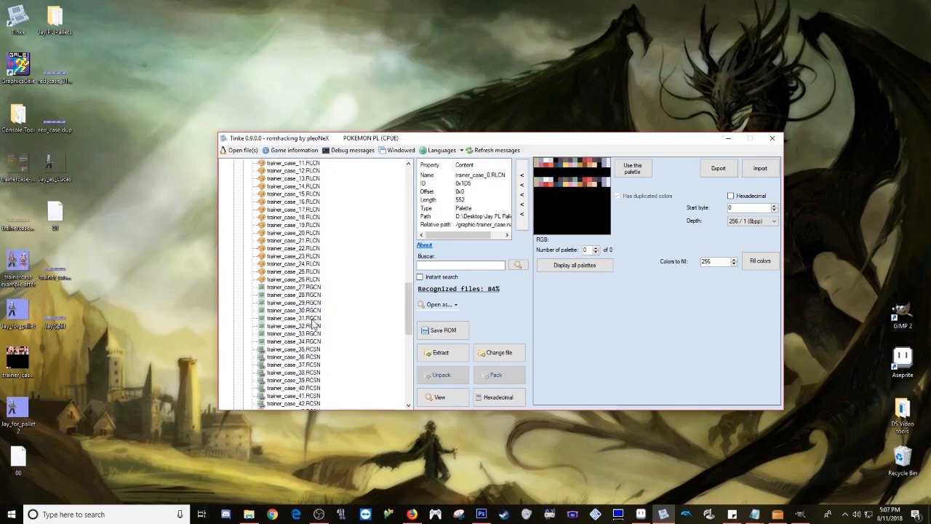
click(313, 319)
click(440, 397)
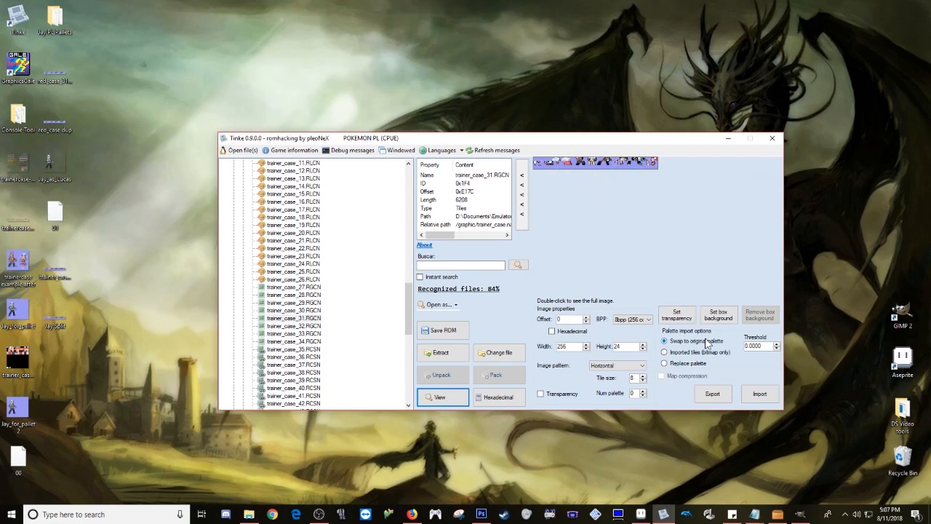
click(765, 396)
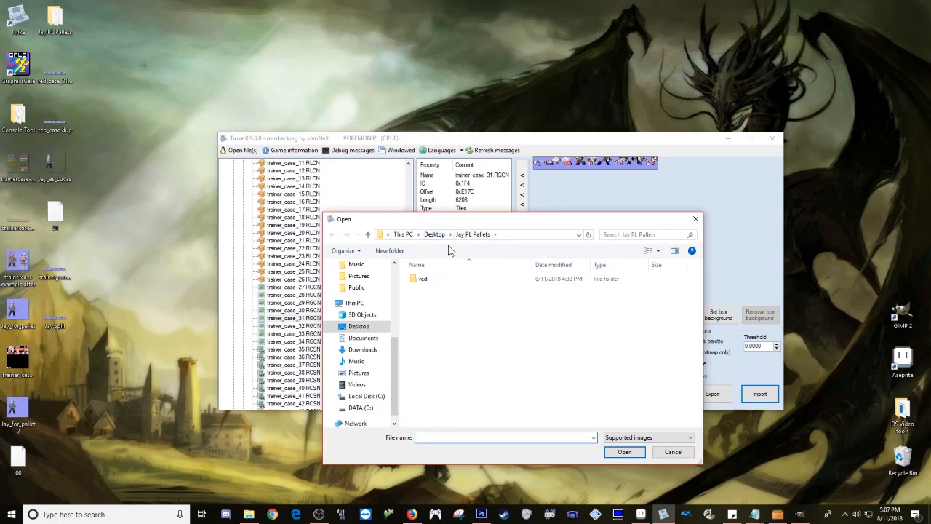
click(367, 234)
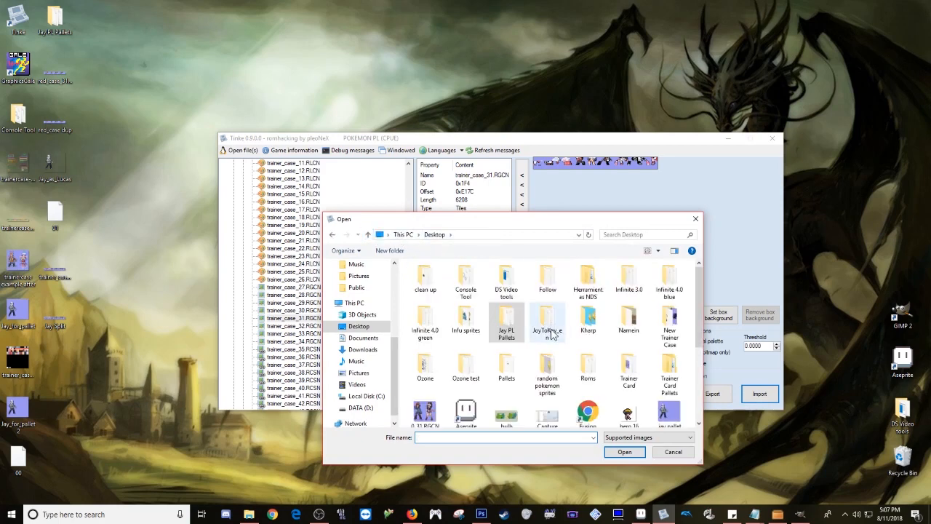
scroll(579, 344, down, 1)
scroll(578, 345, down, 2)
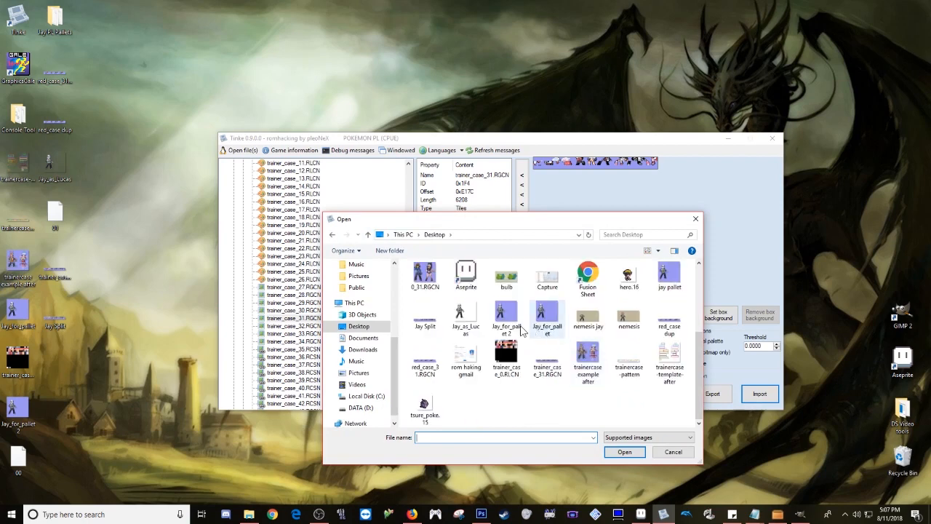
double_click(428, 324)
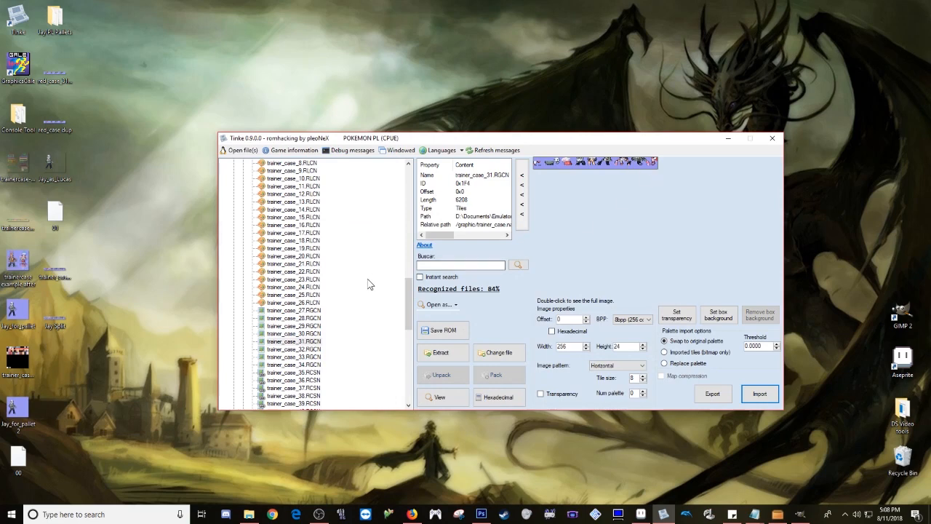
Step: Check the trainer_case_31.RGCN tiles after selecting the trainer_case_1.RLCN palette and again after selecting trainer_case_2.RLCN
scroll(368, 301, up, 4)
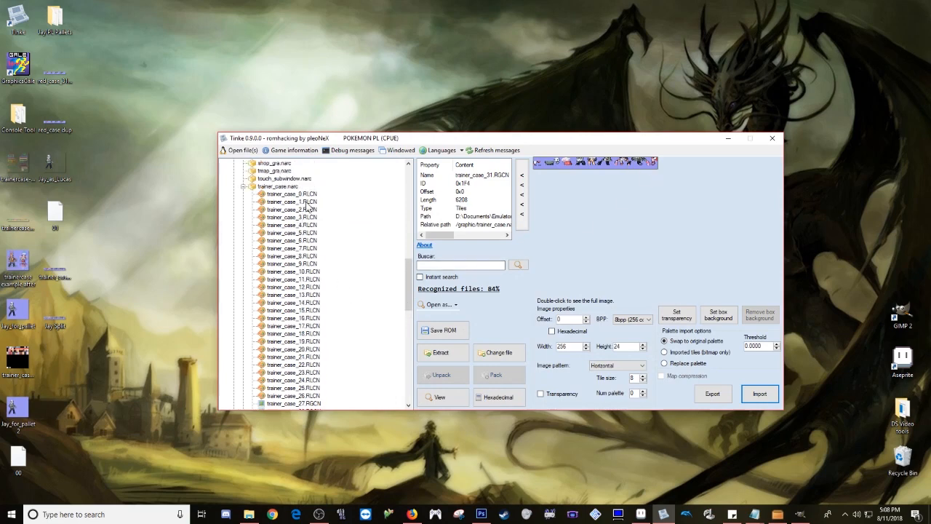
click(309, 207)
scroll(349, 370, down, 4)
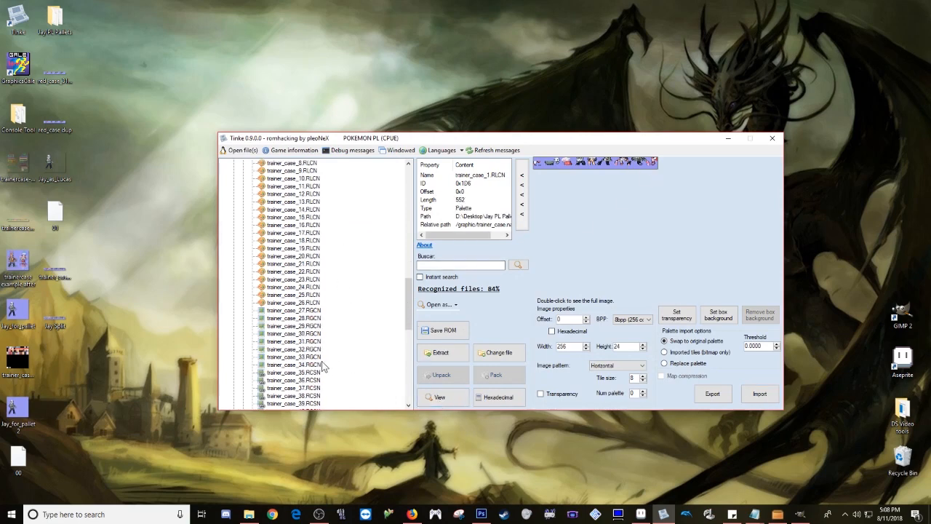
click(309, 341)
click(440, 395)
scroll(345, 265, up, 3)
click(306, 187)
scroll(320, 291, down, 2)
click(317, 366)
click(441, 397)
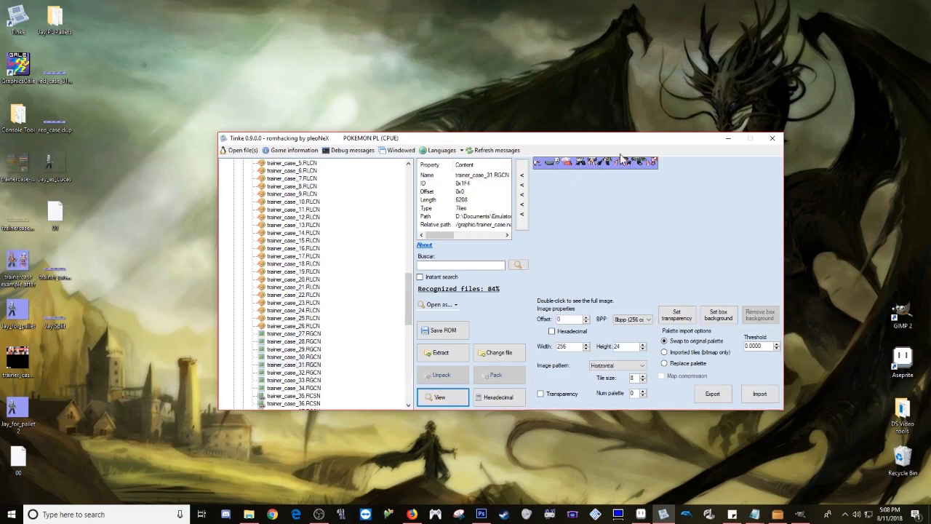
Step: Select the trainer_case_4.RLCN palette and check the trainer_case_31.RGCN tiles with it
scroll(329, 236, up, 2)
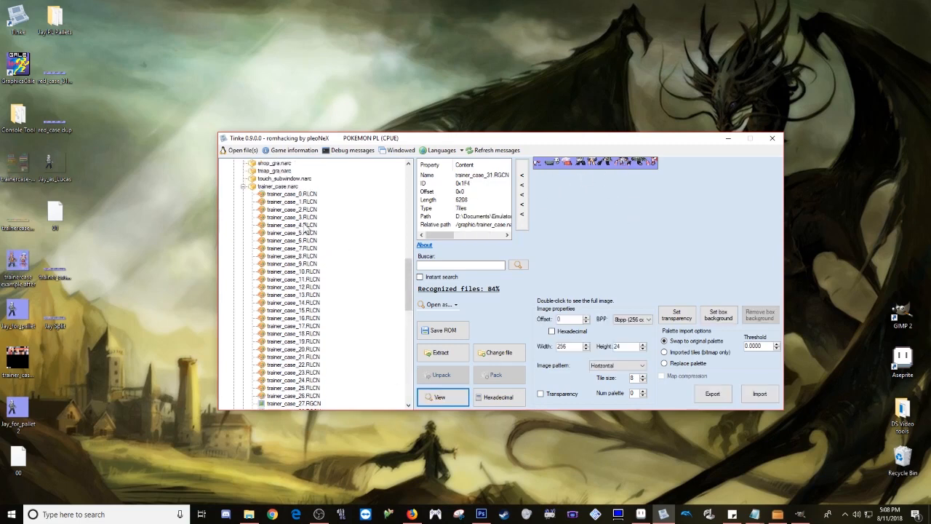
click(308, 225)
scroll(316, 262, down, 5)
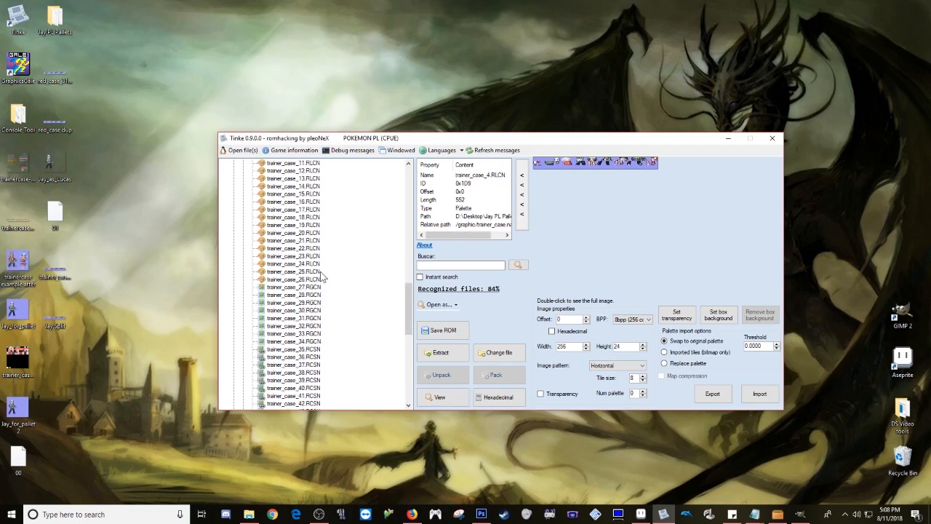
click(311, 318)
click(441, 396)
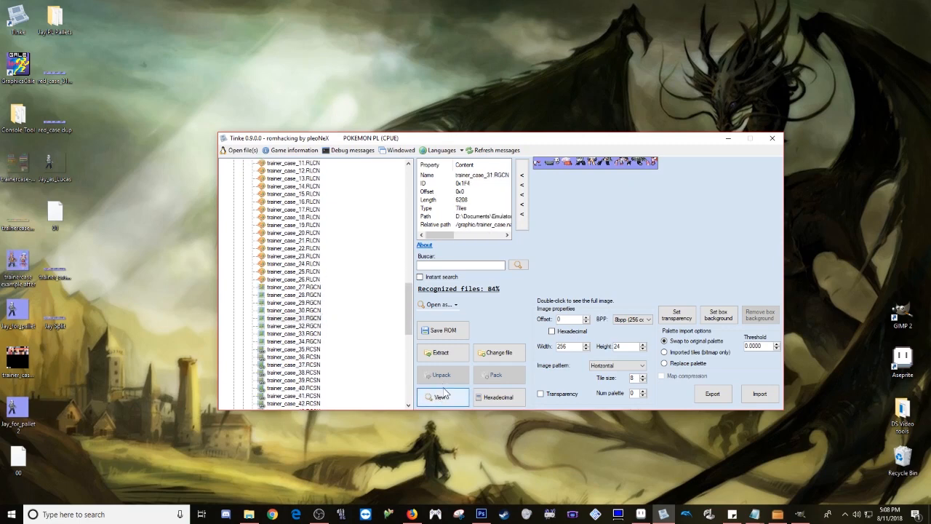
Step: Select the trainer_case_6.RLCN palette and view the trainer_case_31.RGCN tiles again
scroll(326, 243, up, 4)
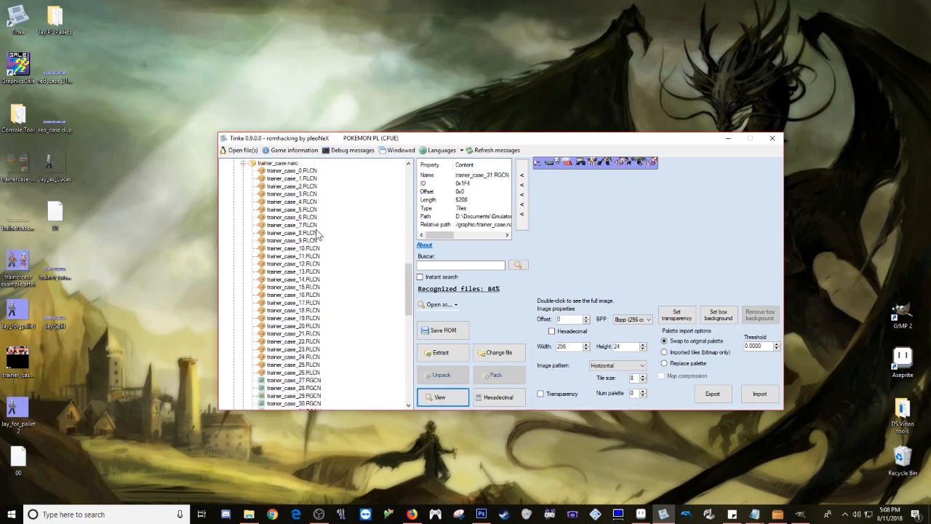
click(304, 217)
scroll(337, 292, down, 5)
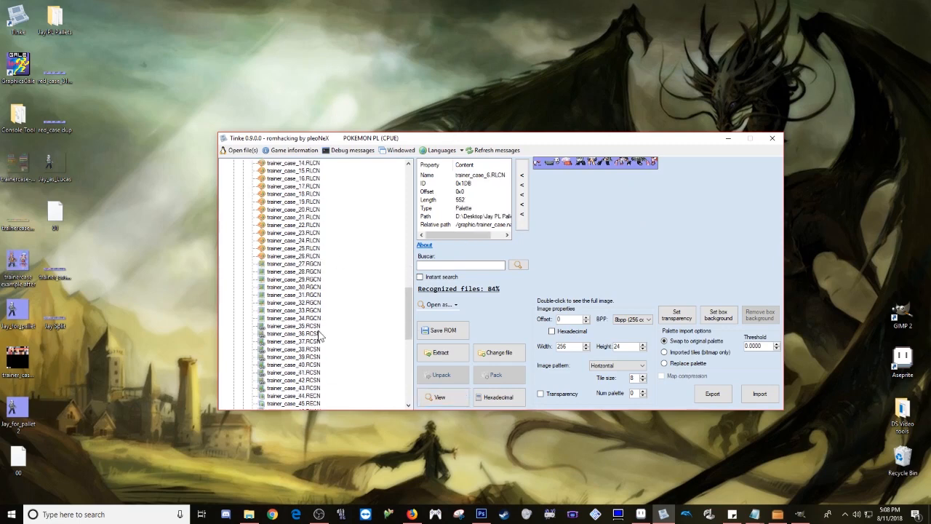
click(313, 296)
click(451, 399)
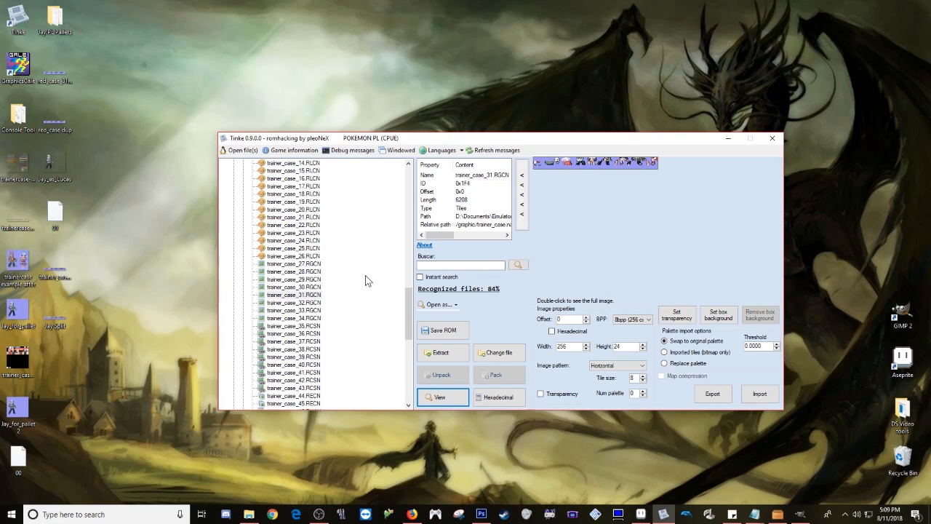
Step: Compare the colors of the trainer_case_26.RLCN palette with those of trainer_case_0.RLCN, trainer_case_1.RLCN and trainer_case_2.RLCN
click(295, 256)
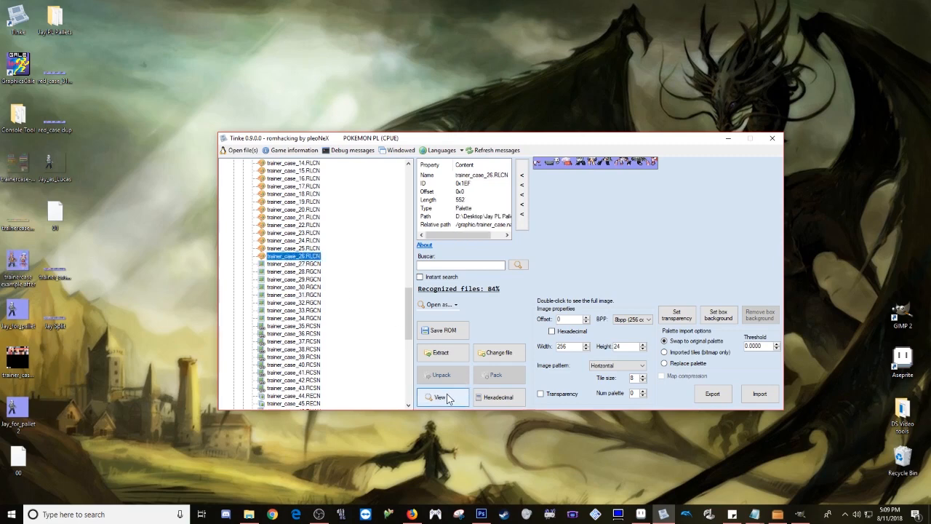
click(440, 397)
scroll(301, 214, up, 6)
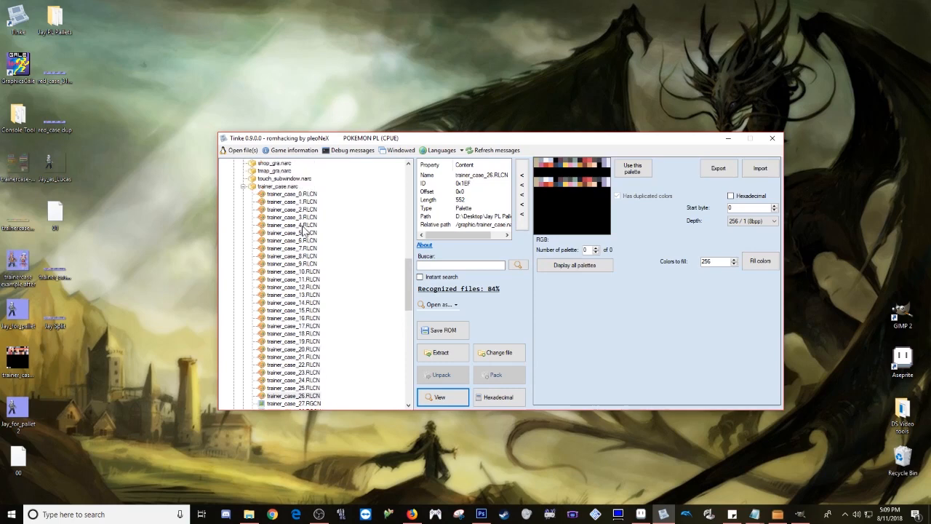
click(313, 194)
click(453, 395)
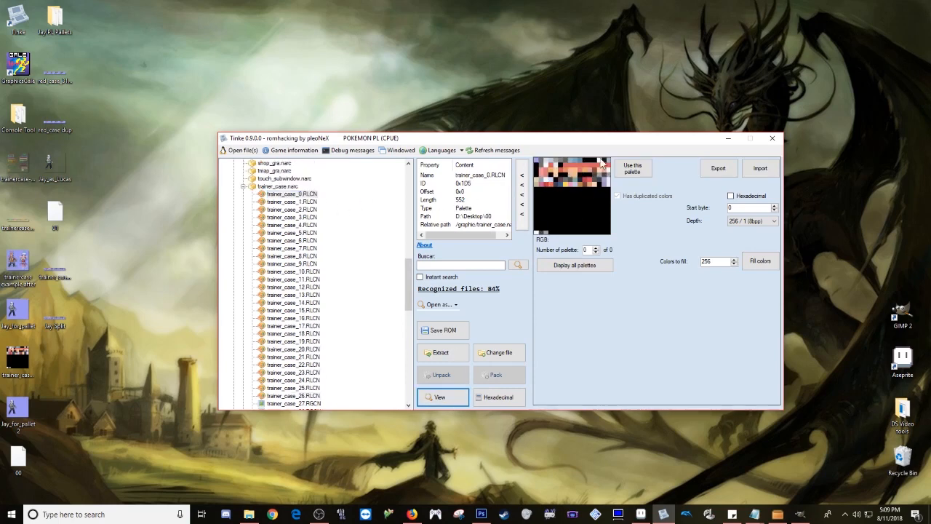
click(315, 202)
click(440, 398)
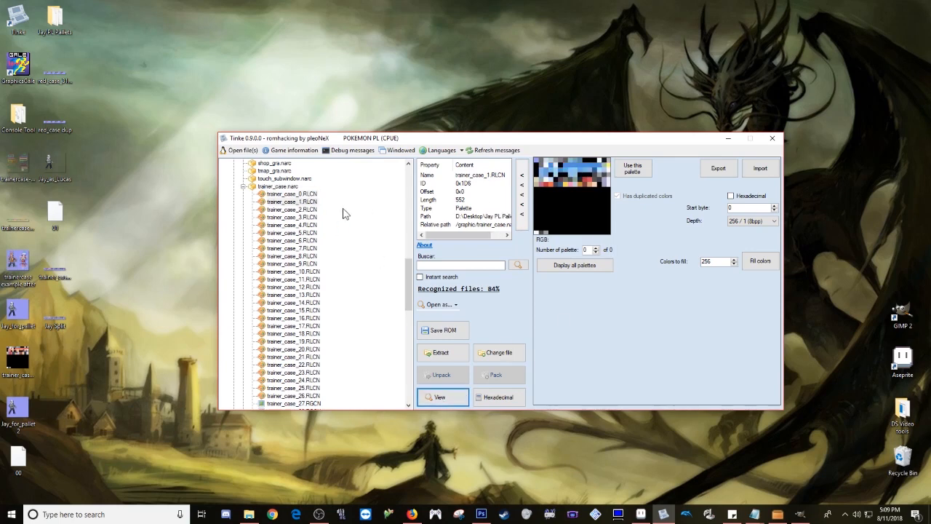
click(316, 209)
click(448, 404)
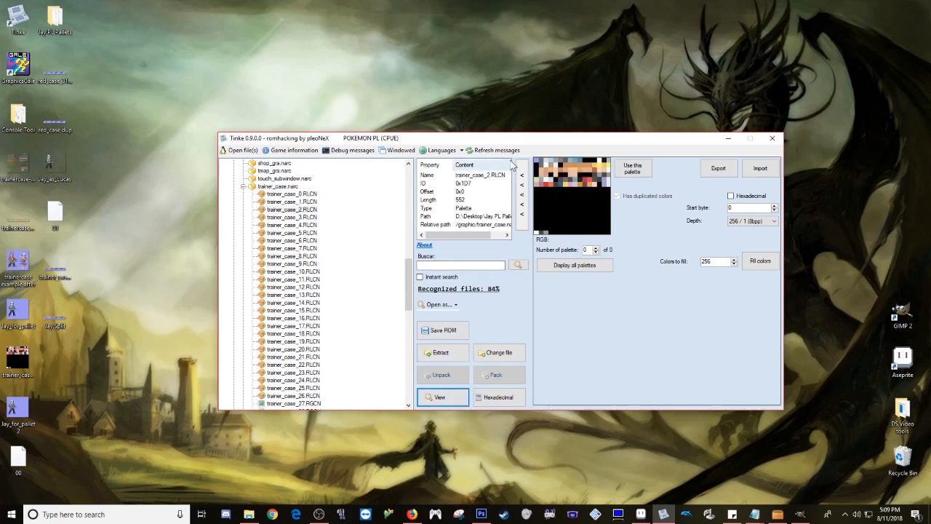
Step: View the trainer_case_26.RLCN palette, then display the trainer_case_31.RGCN tiles with it
scroll(342, 304, down, 2)
click(323, 351)
click(435, 397)
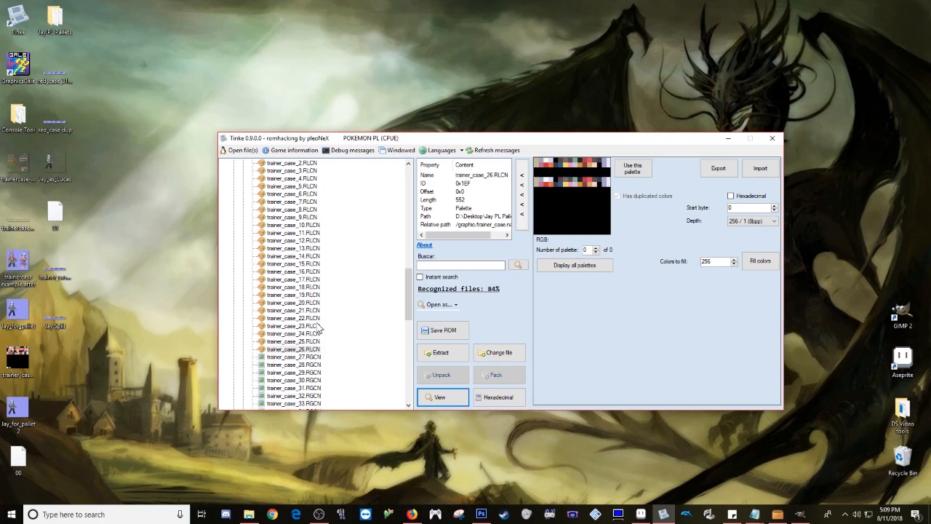
click(315, 350)
scroll(316, 351, down, 2)
scroll(317, 350, down, 1)
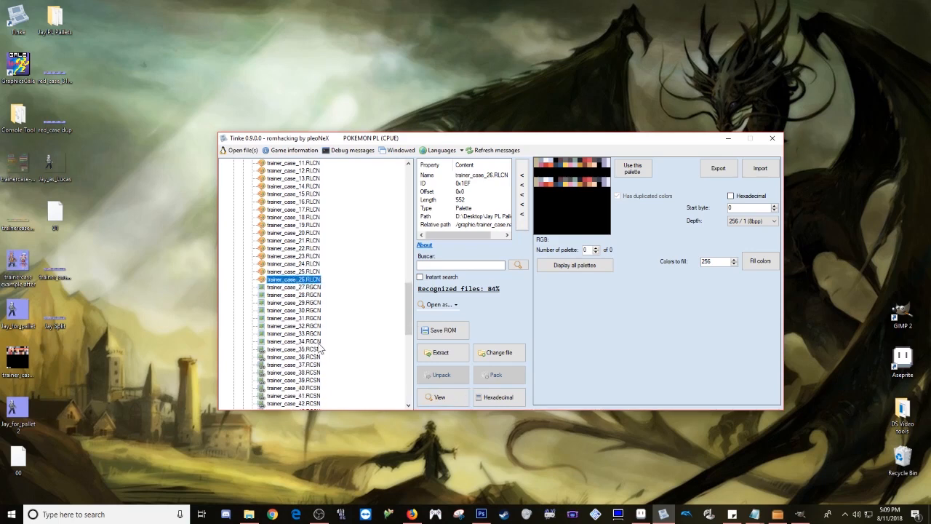
click(304, 318)
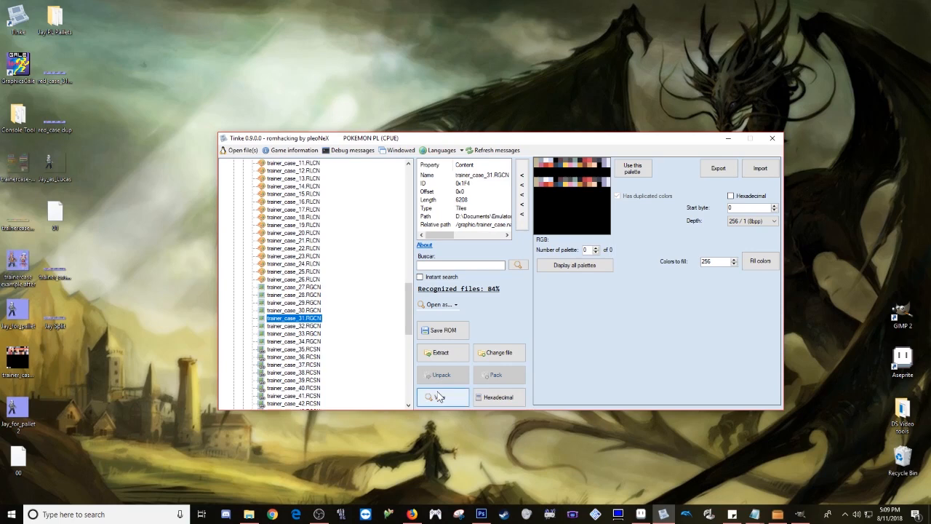
click(438, 396)
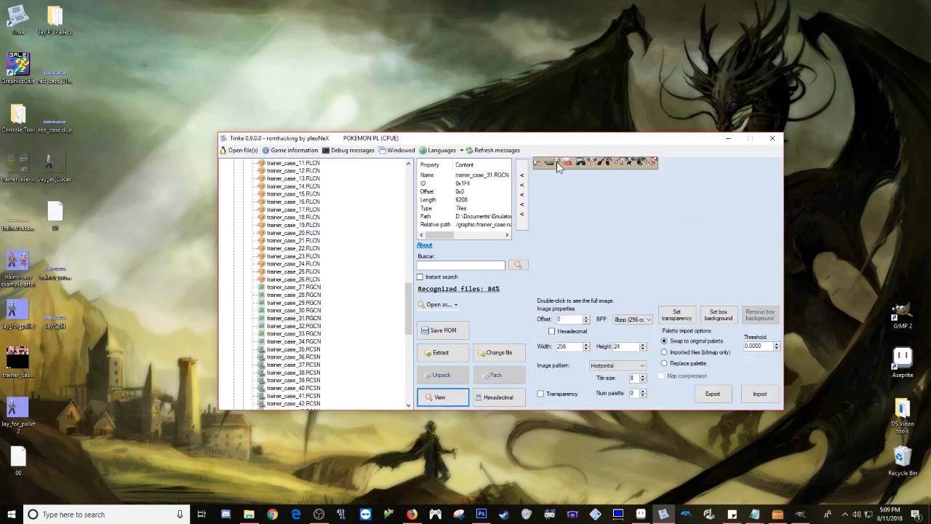